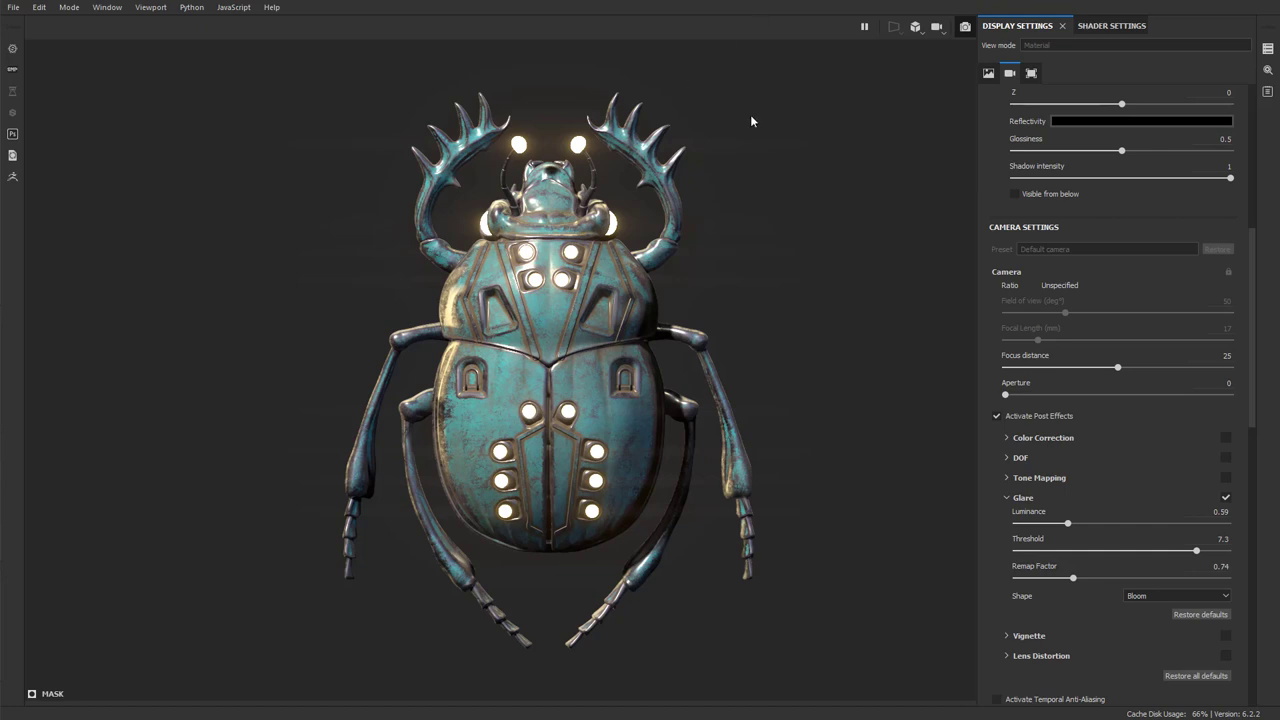
Start an Iray render of the beetle.
{"action": "left_click", "coordinate": [964, 27]}
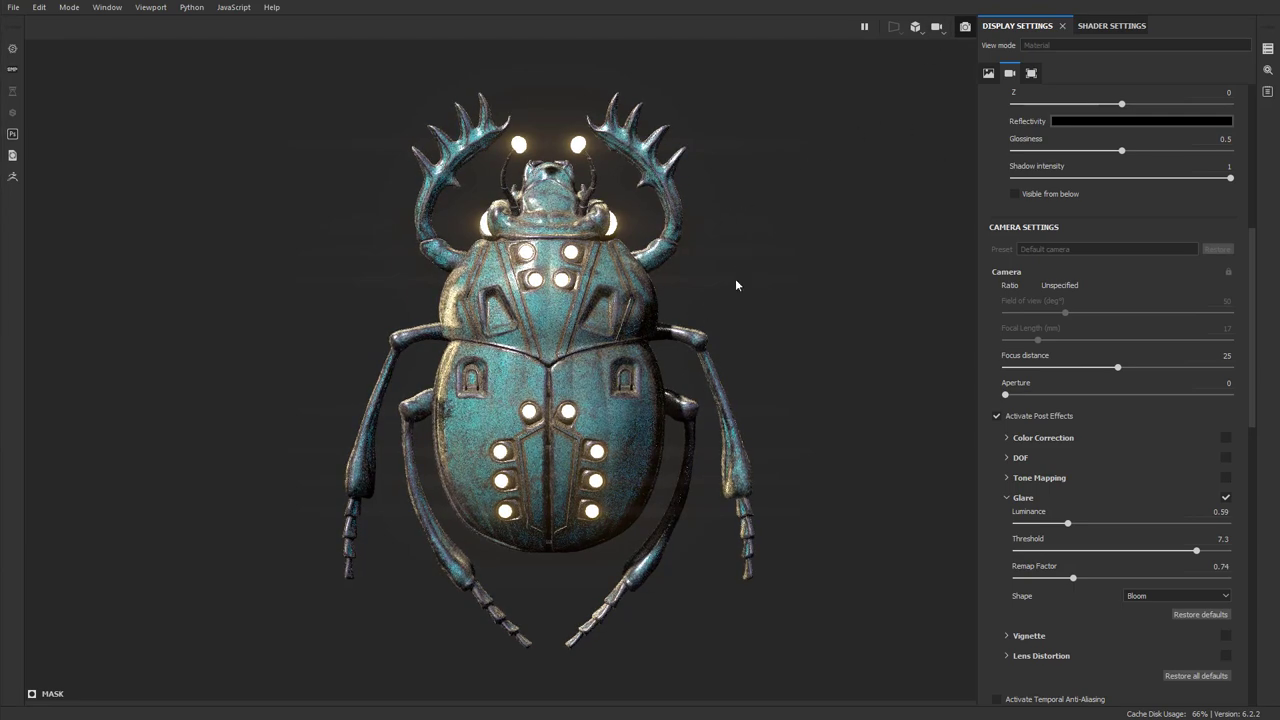
{"action": "scroll", "coordinate": [1072, 367], "scroll_direction": "down", "scroll_amount": 3}
{"action": "scroll", "coordinate": [1072, 367], "scroll_direction": "up", "scroll_amount": 7}
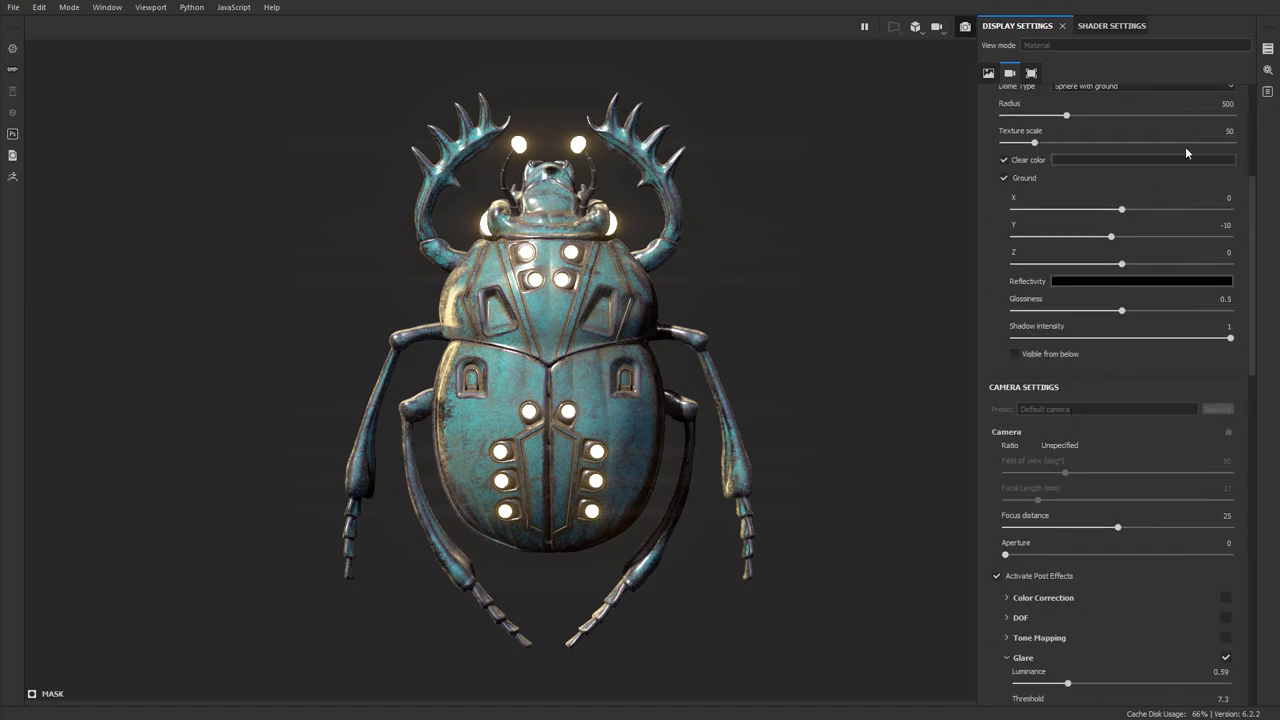
Override the Iray viewport resolution with a width of 2048 and a height of 2048.
{"action": "left_click", "coordinate": [1267, 71]}
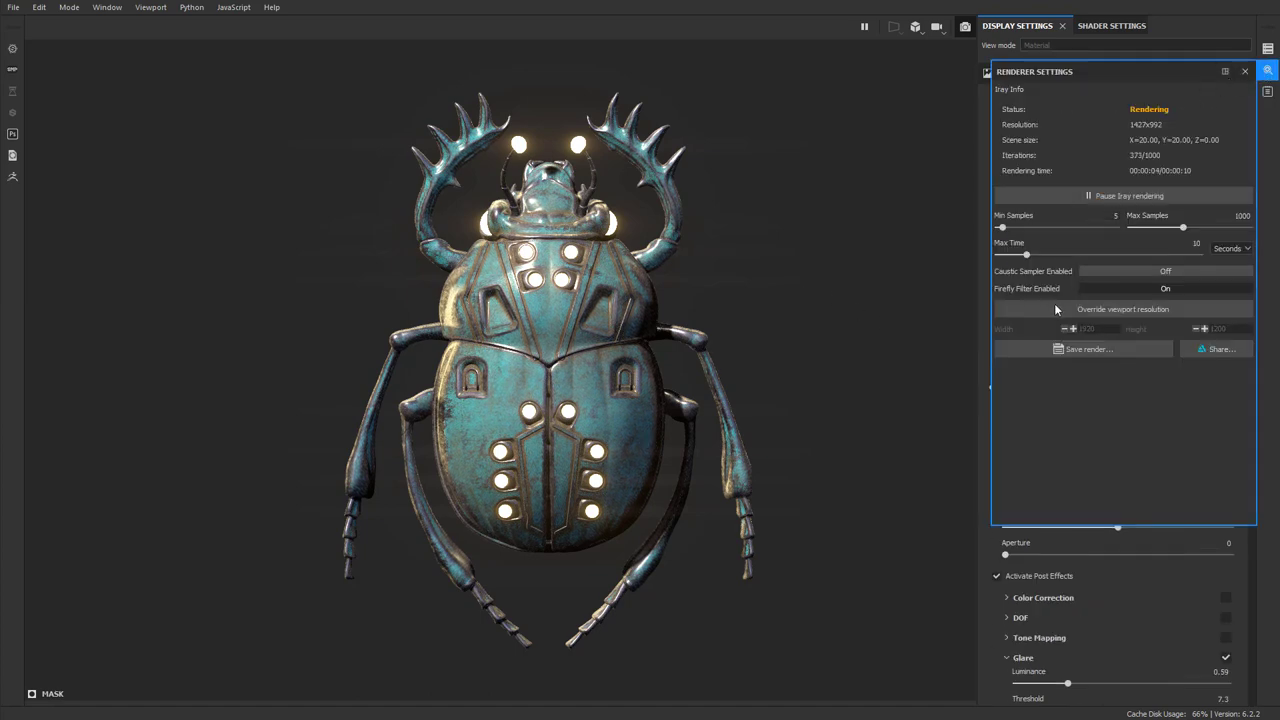
{"action": "left_click", "coordinate": [1092, 310]}
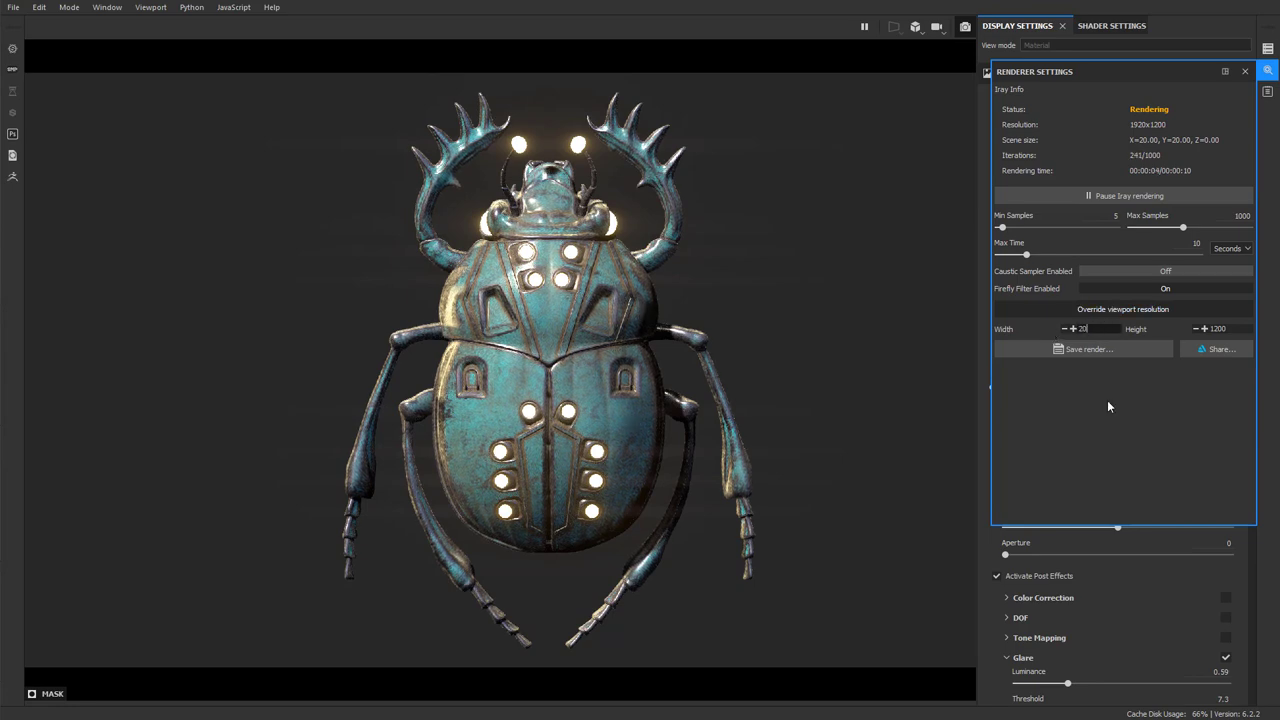
{"action": "left_click", "coordinate": [1268, 71]}
{"action": "left_click", "coordinate": [1268, 71]}
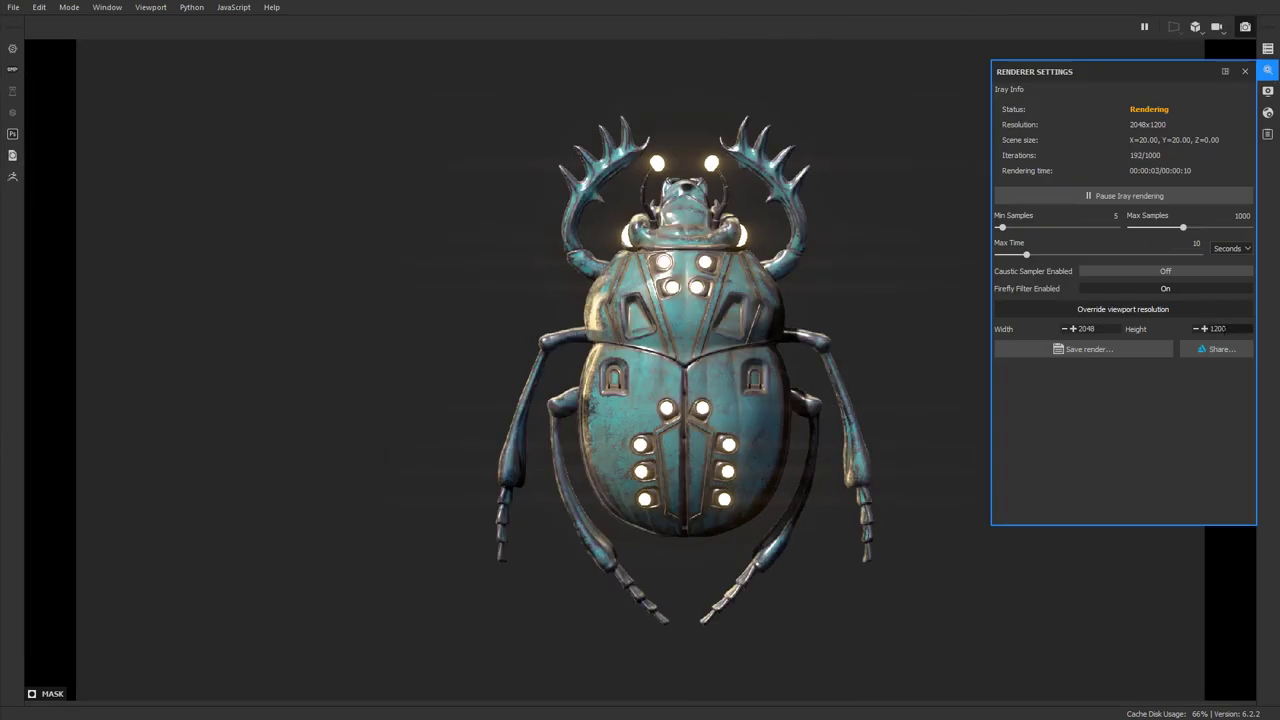
{"action": "left_click", "coordinate": [1197, 330]}
{"action": "type", "text": "2048"}
{"action": "key", "text": "Return"}
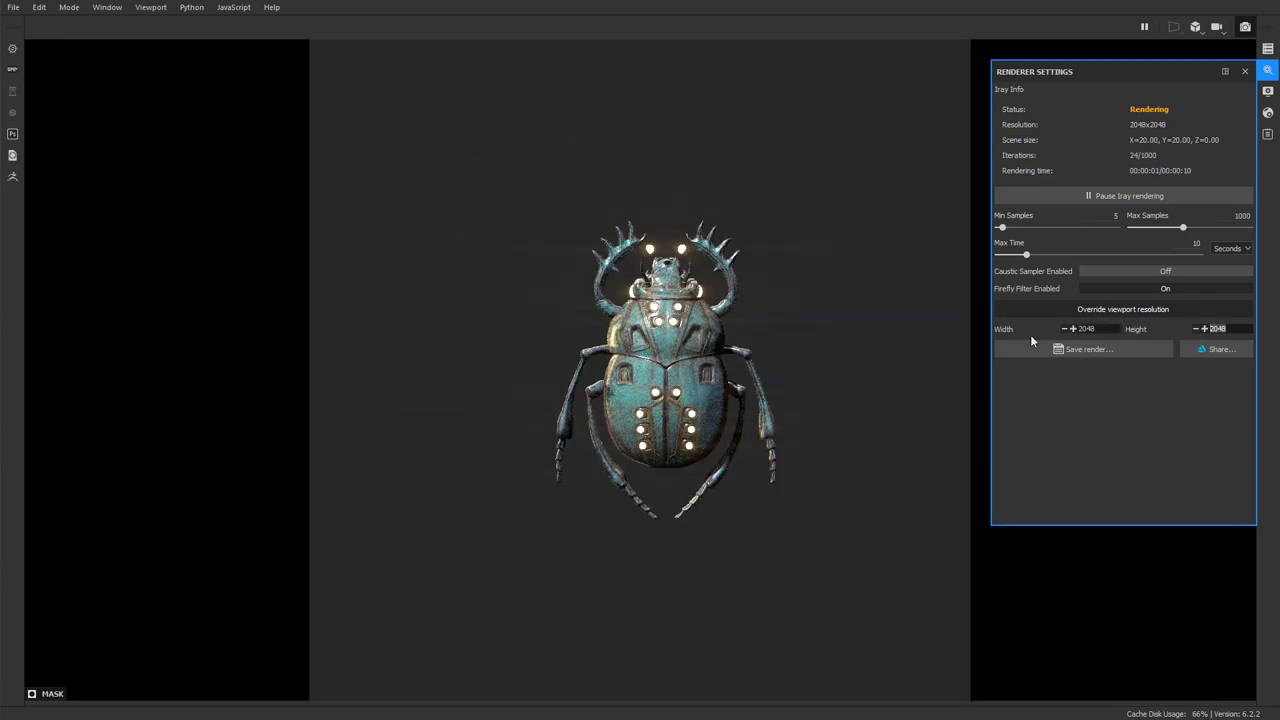
Close the renderer settings and frame the whole beetle so that it fills the square render area.
{"action": "left_click", "coordinate": [1245, 71]}
{"action": "scroll", "coordinate": [1071, 277], "scroll_direction": "up", "scroll_amount": 3}
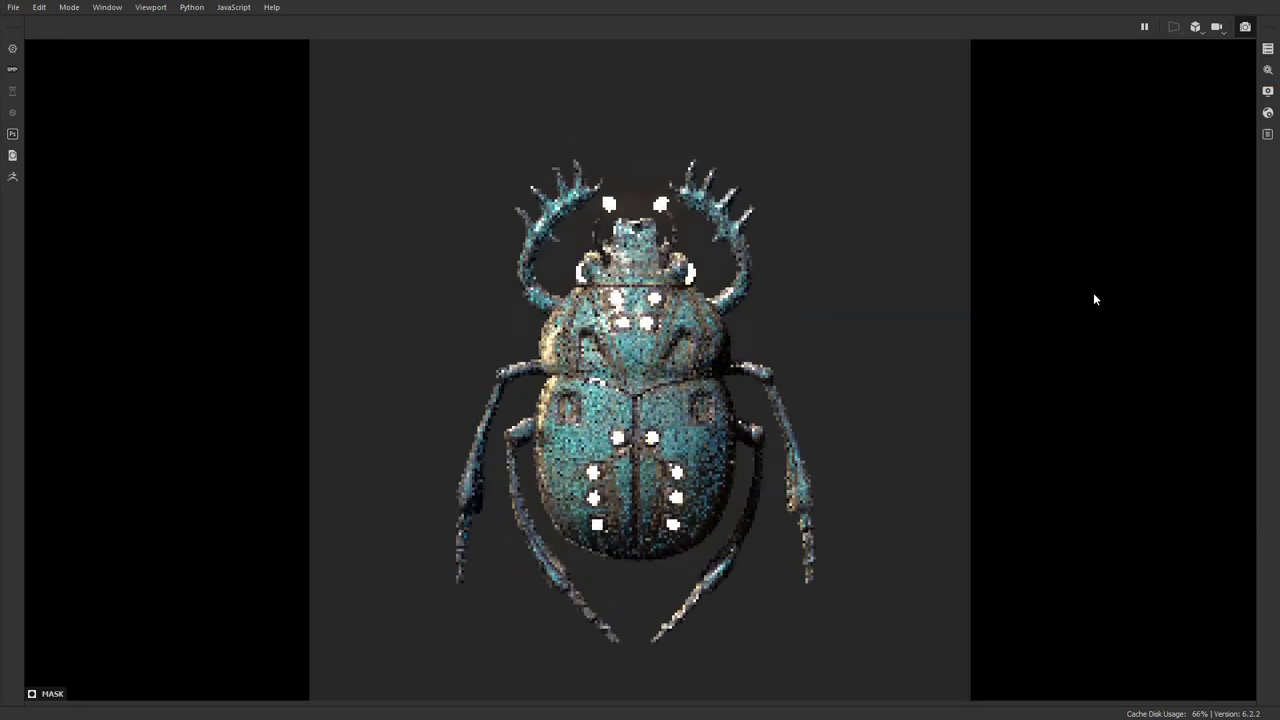
{"action": "right_click_drag", "start_coordinate": [805, 286], "coordinate": [903, 300], "text": "alt"}
{"action": "middle_click_drag", "start_coordinate": [903, 300], "coordinate": [900, 268], "text": "alt"}
{"action": "right_click_drag", "start_coordinate": [891, 282], "coordinate": [916, 287], "text": "alt"}
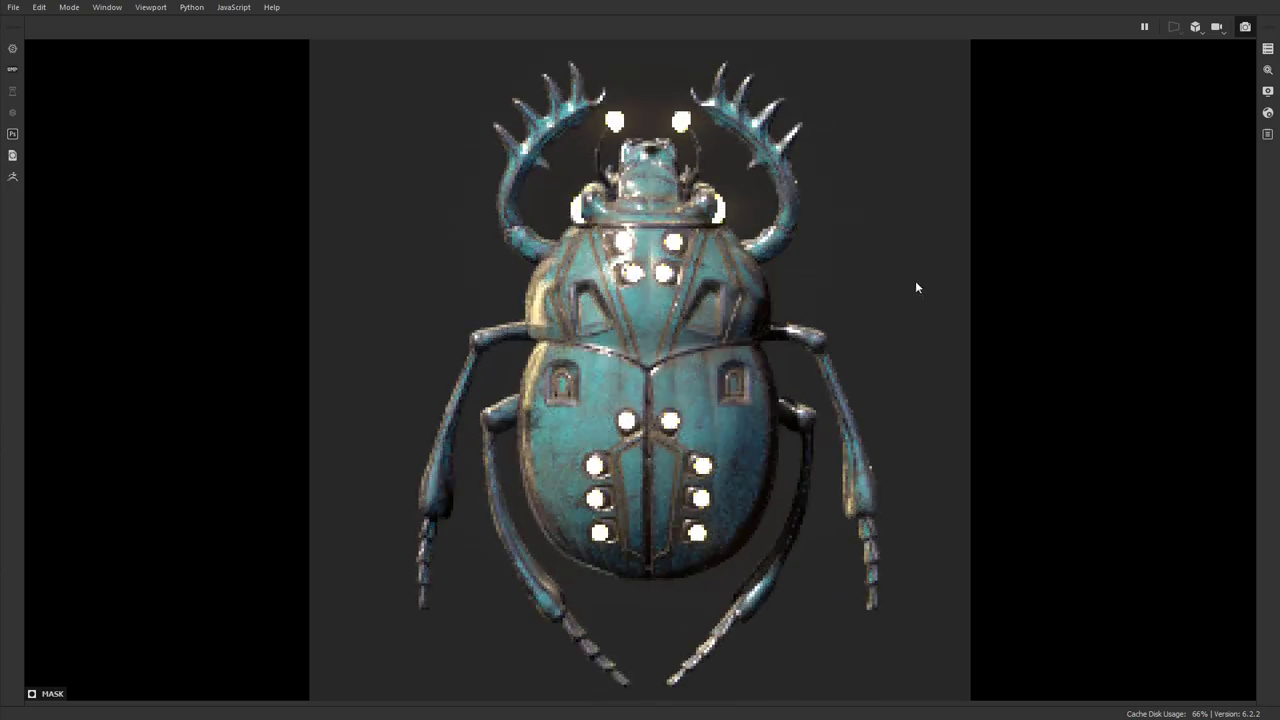
{"action": "middle_click_drag", "start_coordinate": [899, 276], "coordinate": [902, 273], "text": "alt"}
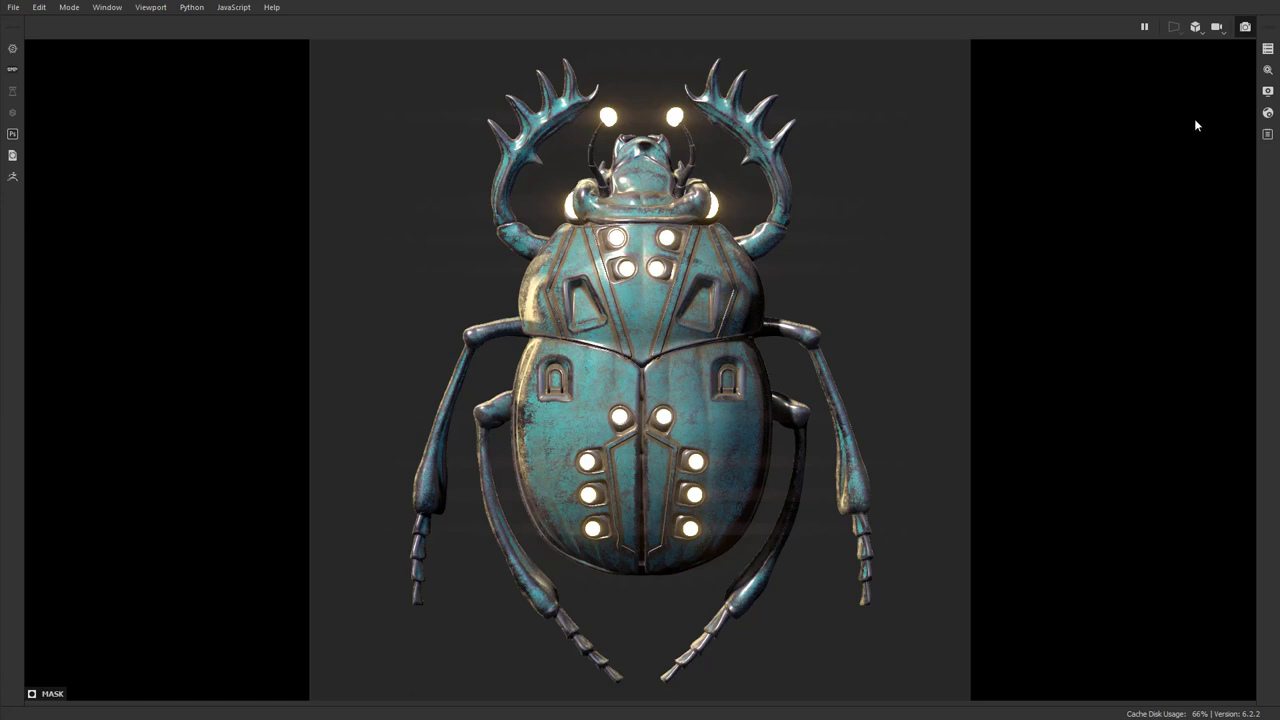
Set the Iray minimum samples to 2594, the maximum samples to 4212 and the maximum time to 510 seconds.
{"action": "left_click", "coordinate": [1267, 70]}
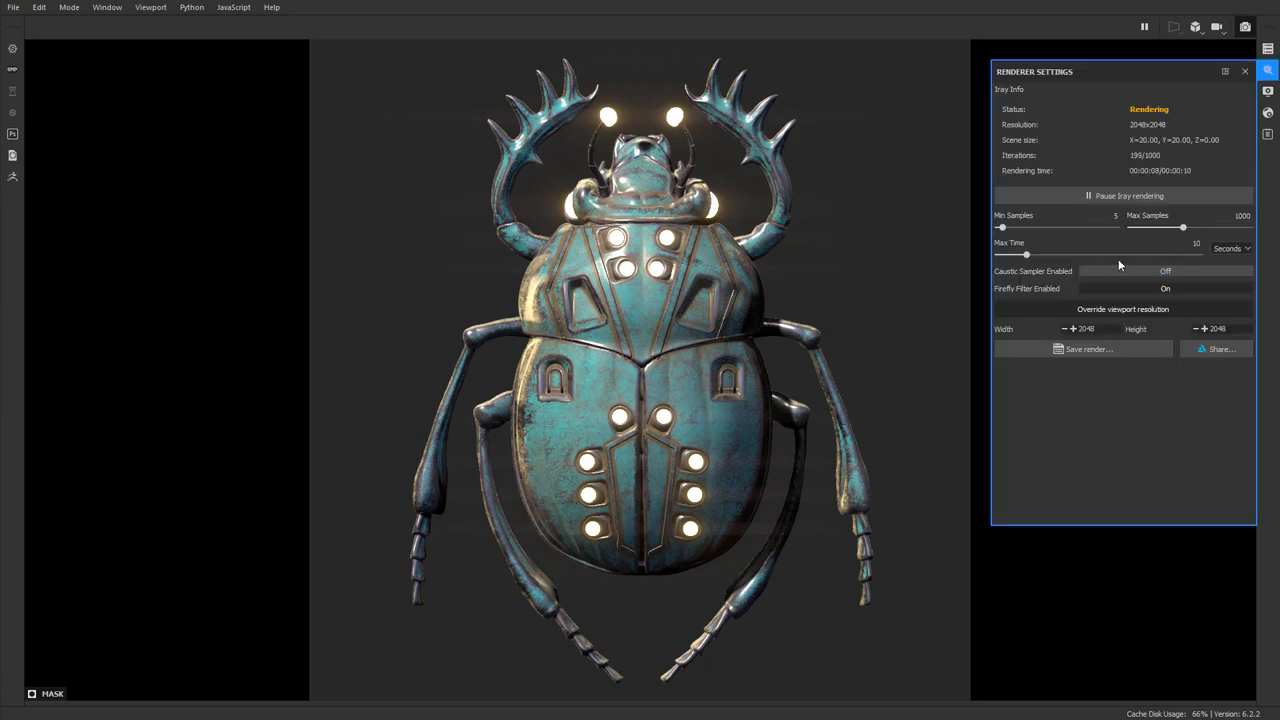
{"action": "left_click_drag", "start_coordinate": [1001, 228], "coordinate": [1071, 228]}
{"action": "left_click_drag", "start_coordinate": [1183, 228], "coordinate": [1218, 228]}
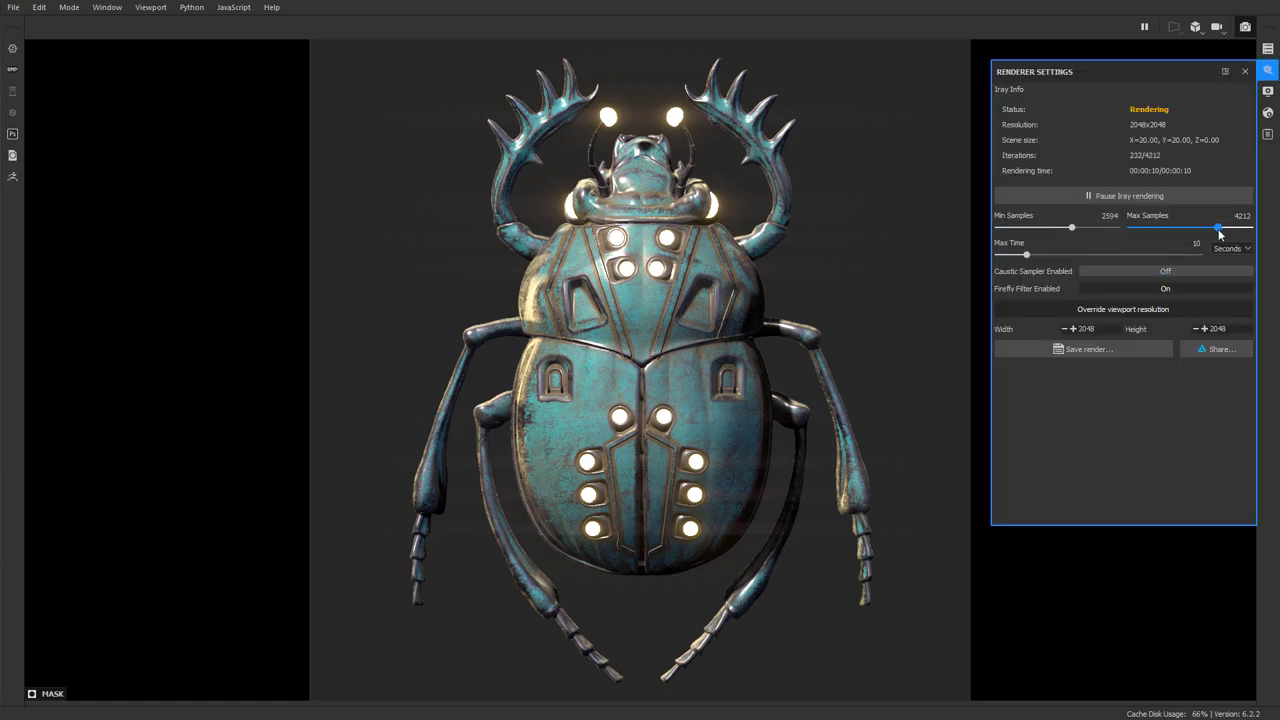
{"action": "left_click", "coordinate": [1103, 255]}
Start saving the Iray render and create a folder named CompAll inside the Compositing folder as its destination.
{"action": "left_click", "coordinate": [1092, 352]}
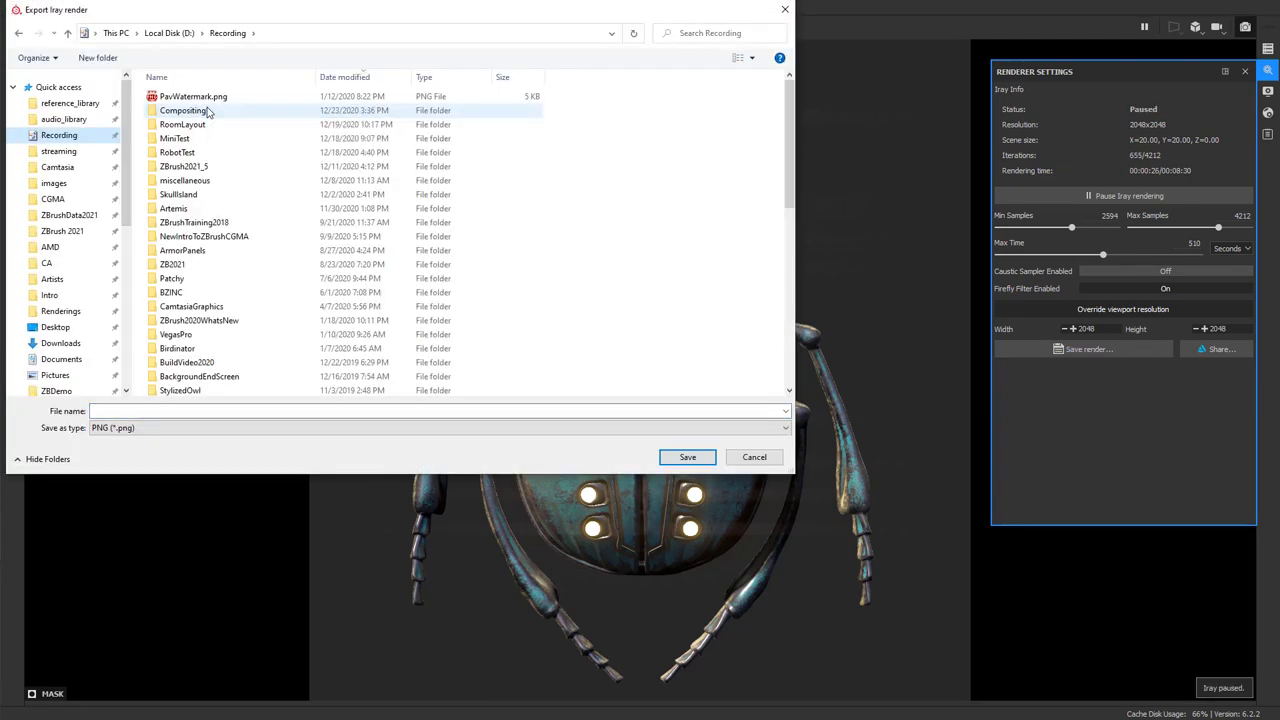
{"action": "double_click", "coordinate": [195, 104]}
{"action": "key", "text": "ctrl+shift+n"}
{"action": "type", "text": "CompAll"}
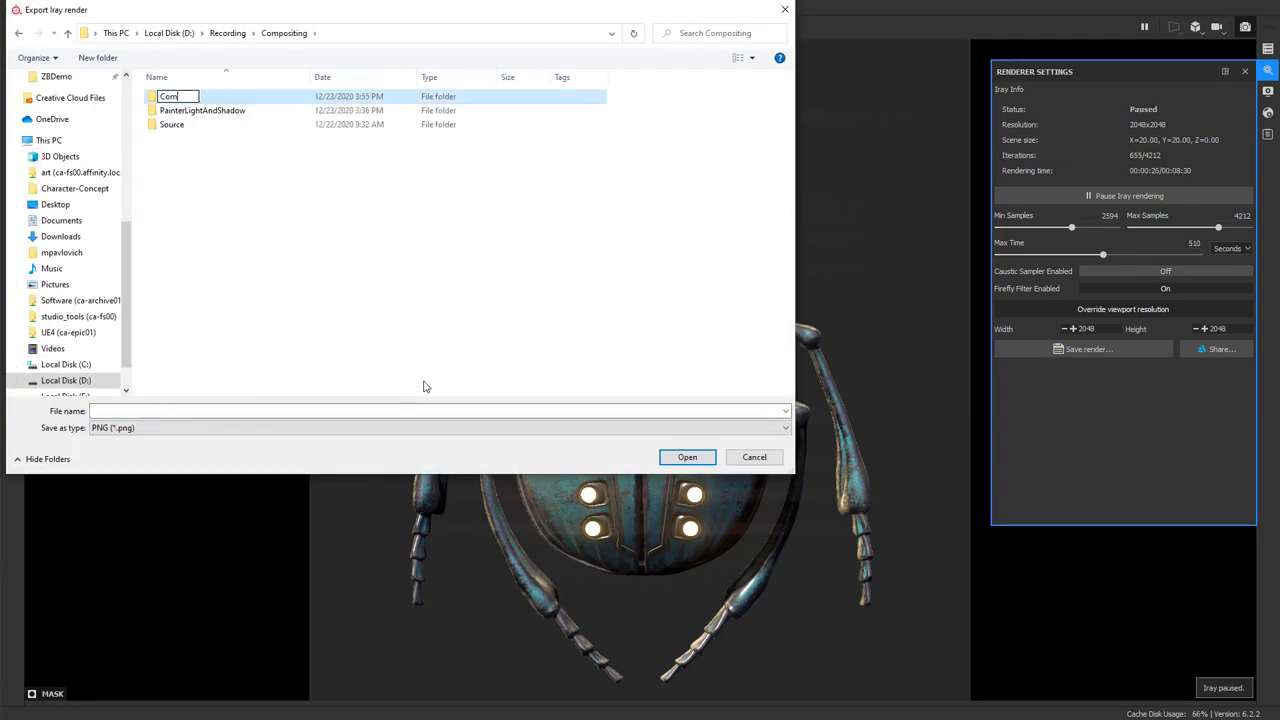
{"action": "key", "text": "Return"}
{"action": "key", "text": "Return"}
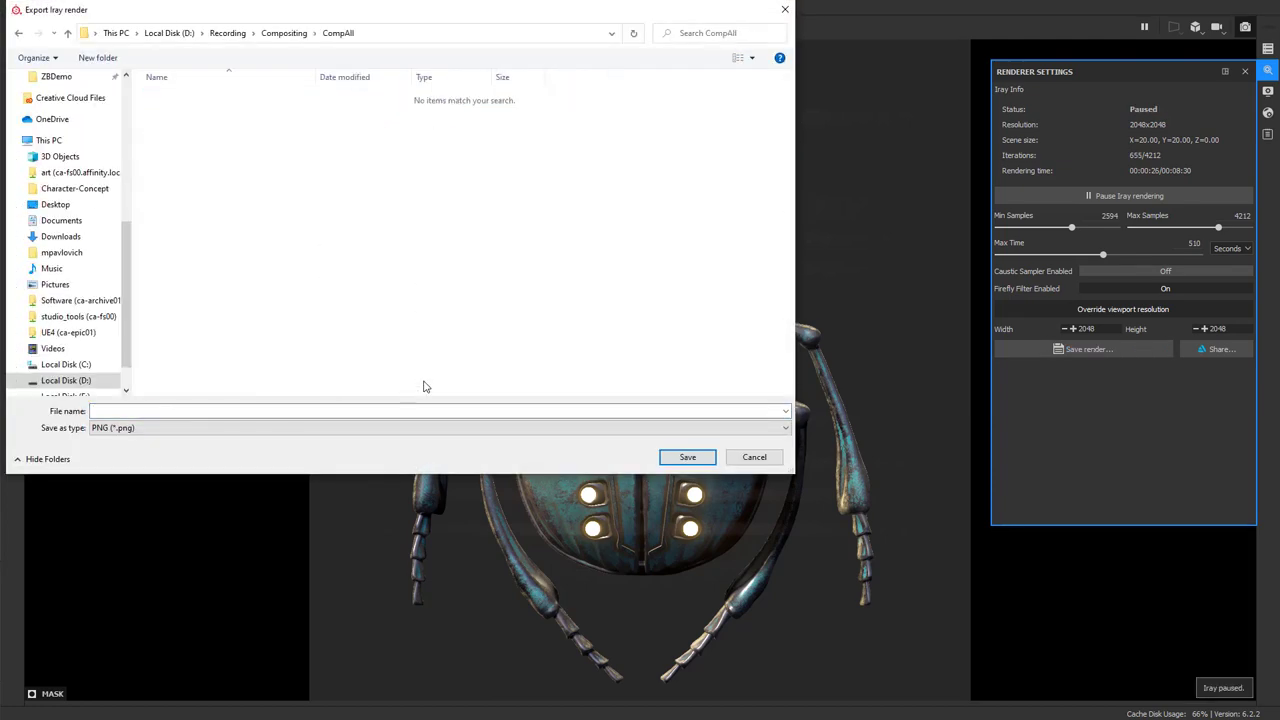
Save the render as a PNG named IRay in the CompAll folder and close the renderer settings.
{"action": "left_click", "coordinate": [435, 410]}
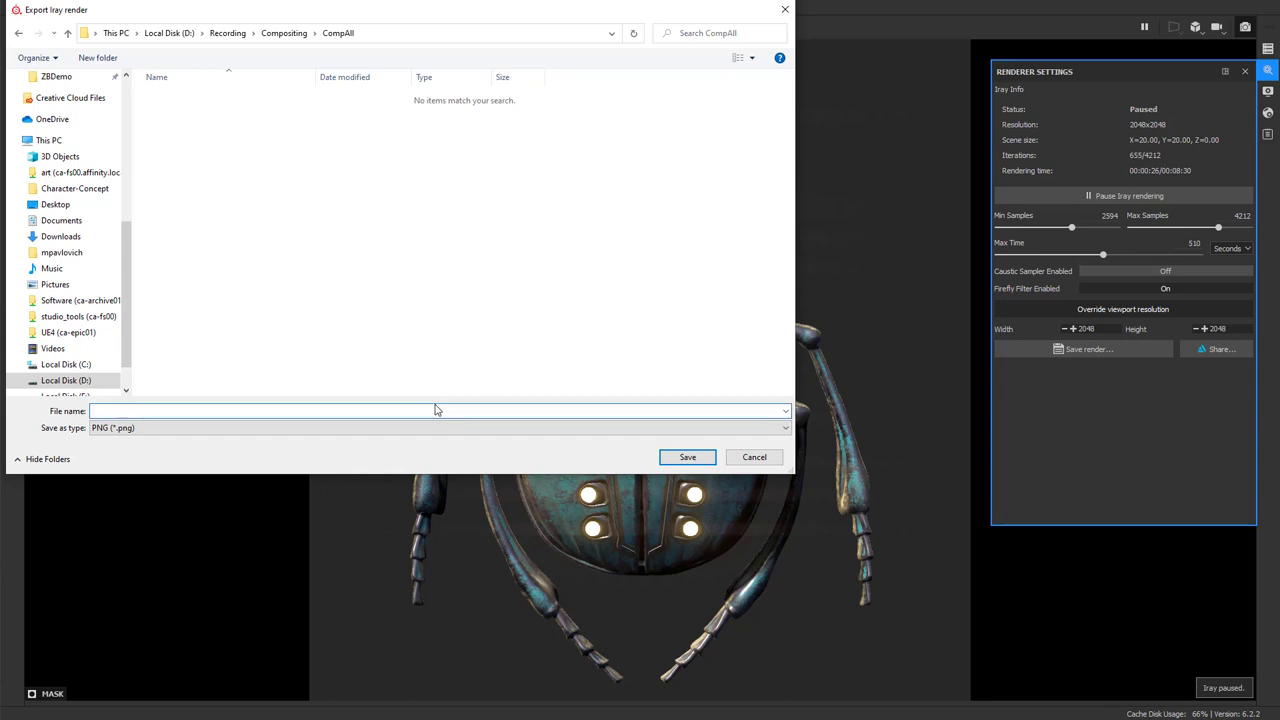
{"action": "type", "text": "IRay"}
{"action": "key", "text": "Return"}
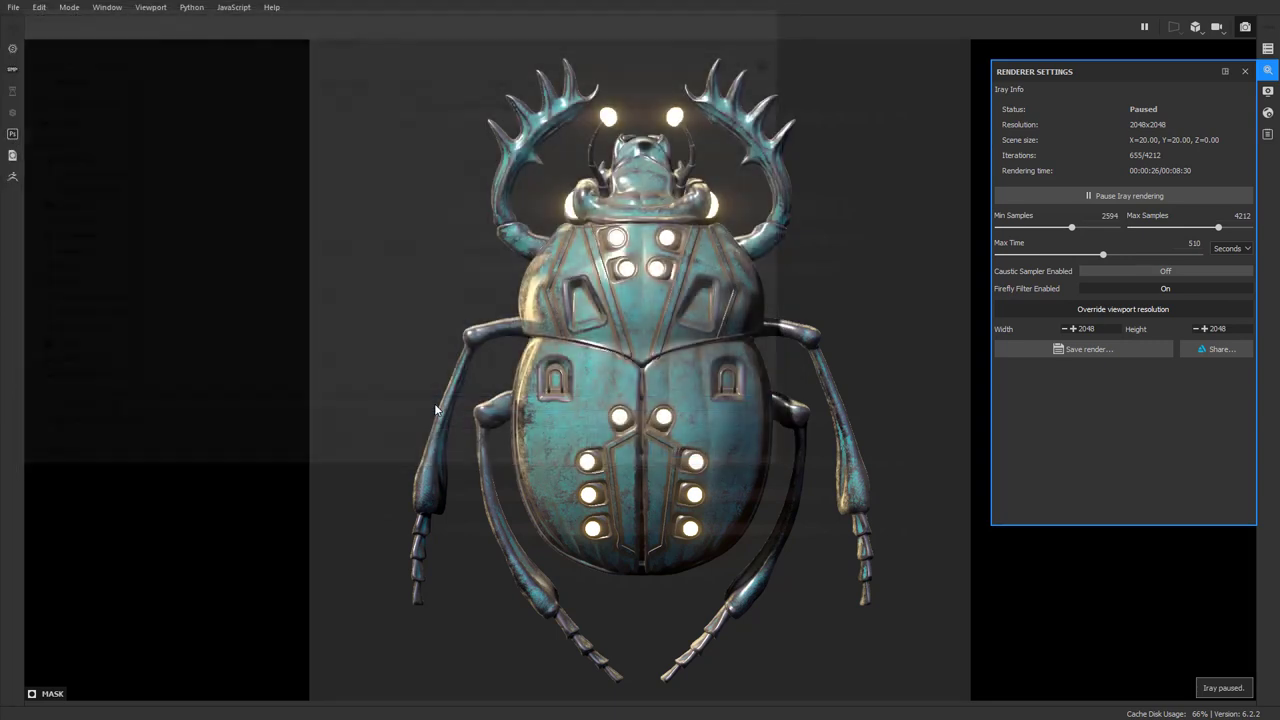
{"action": "left_click", "coordinate": [1245, 71]}
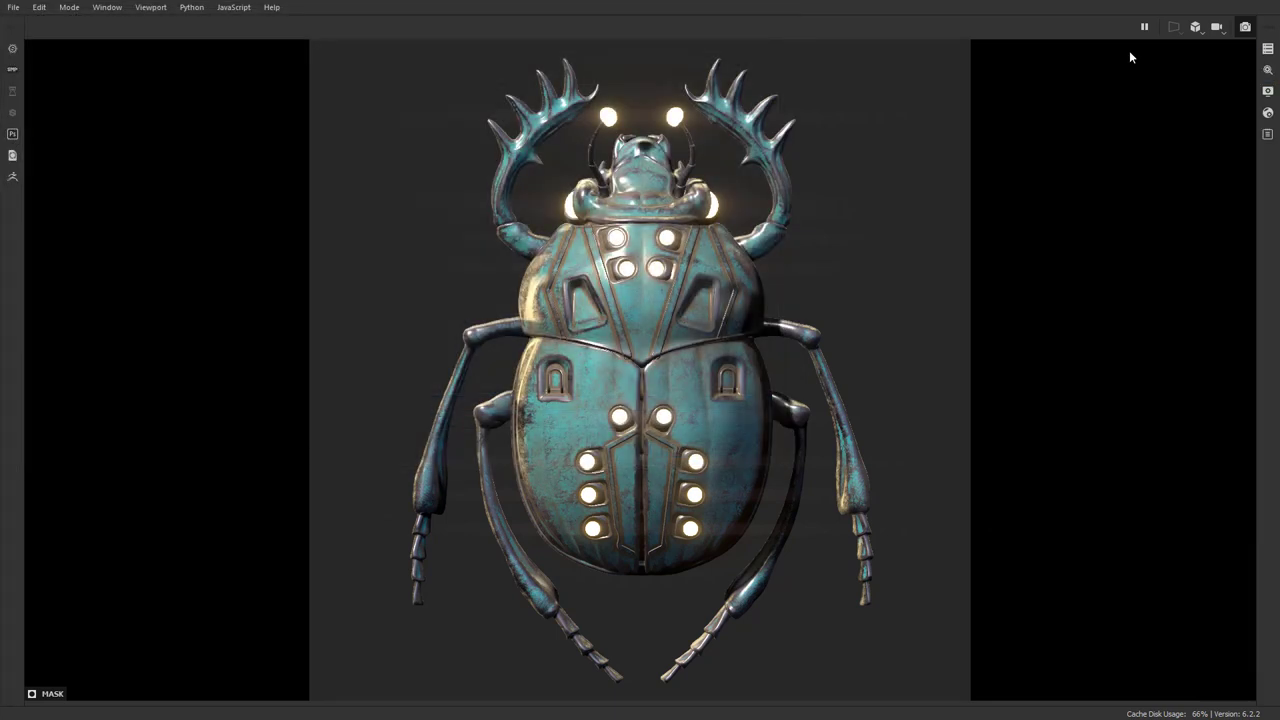
Leave Iray for painting mode and frame the whole beetle in the maximized viewport.
{"action": "left_click", "coordinate": [1245, 27]}
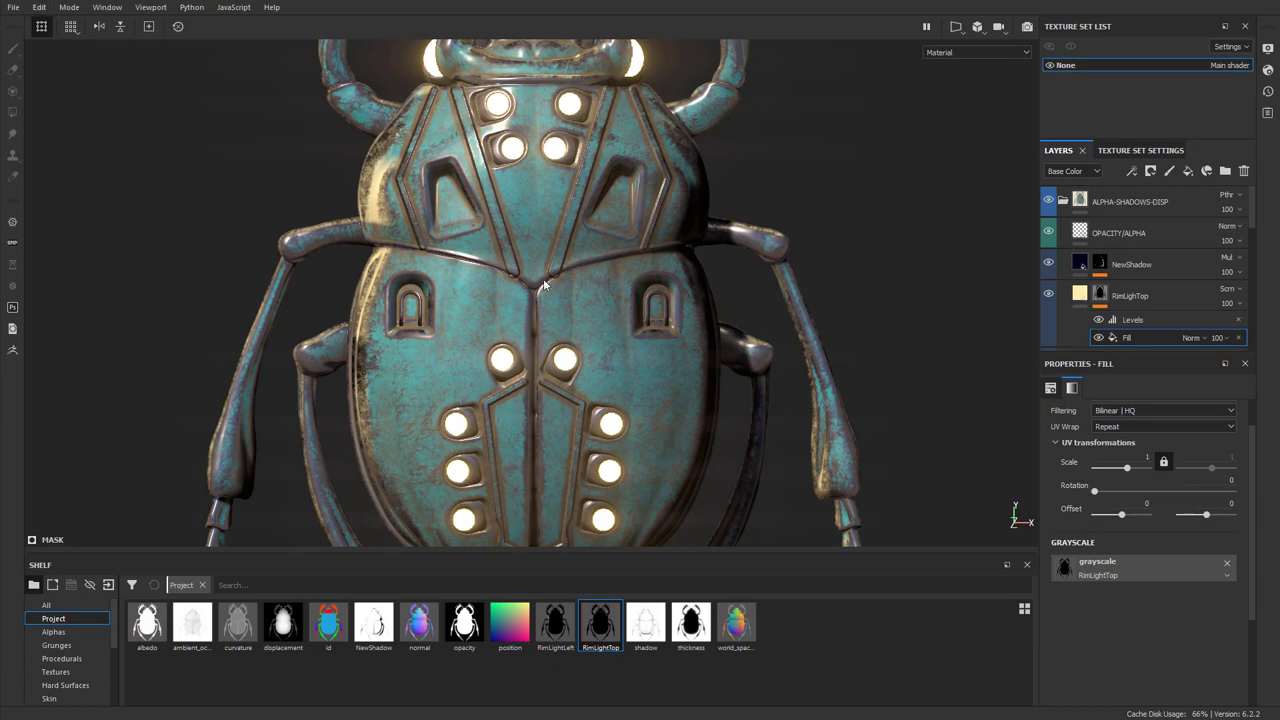
{"action": "key", "text": "Tab"}
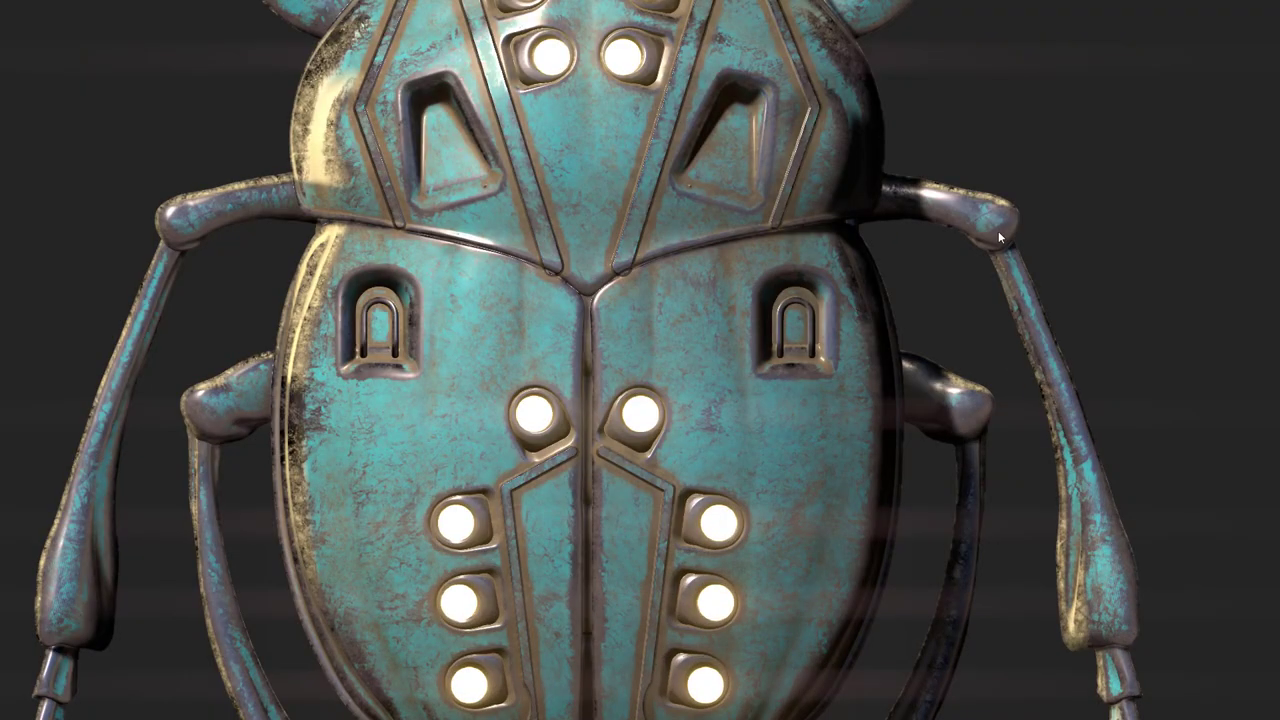
{"action": "scroll", "coordinate": [1031, 200], "scroll_direction": "down", "scroll_amount": 3}
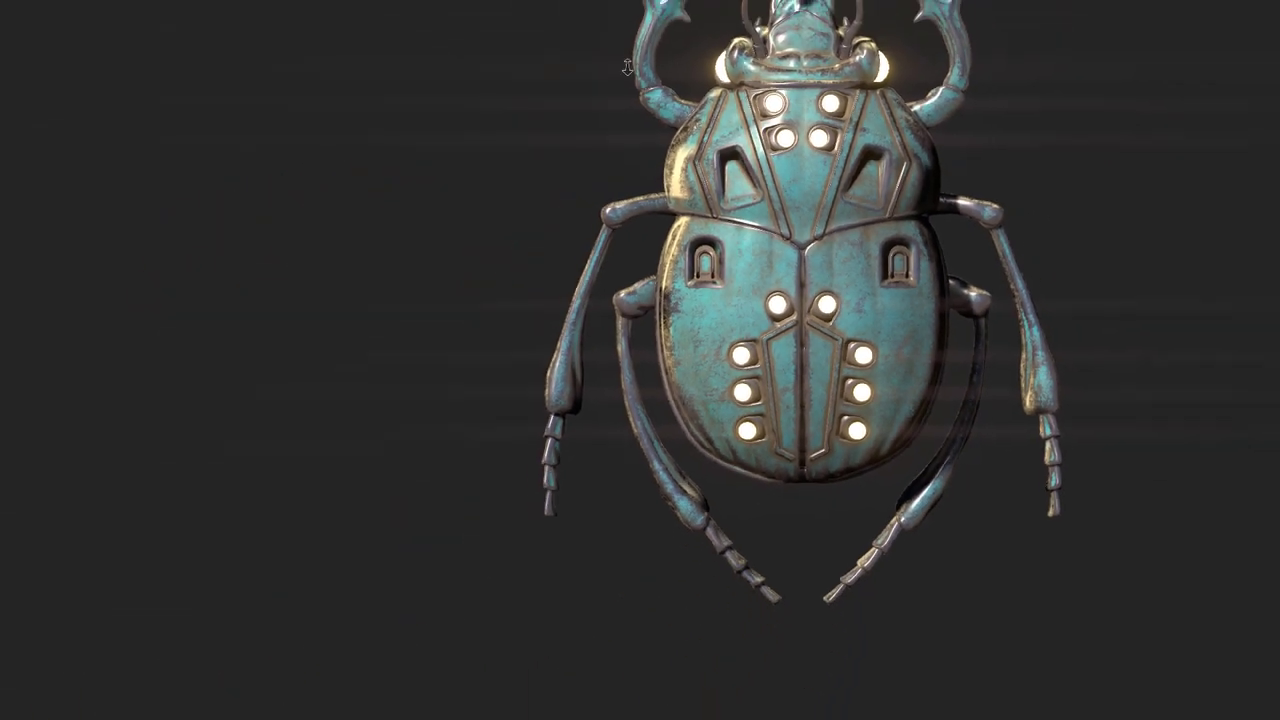
{"action": "middle_click_drag", "start_coordinate": [1025, 155], "coordinate": [915, 203], "text": "alt"}
{"action": "right_click_drag", "start_coordinate": [995, 203], "coordinate": [1140, 298], "text": "alt"}
{"action": "mouse_move", "coordinate": [1140, 298]}
{"action": "middle_mouse_down", "text": "alt"}
{"action": "mouse_move", "coordinate": [1126, 263]}
{"action": "mouse_move", "coordinate": [1129, 283]}
{"action": "middle_mouse_up", "text": "alt"}
{"action": "right_click_drag", "start_coordinate": [1129, 283], "coordinate": [1168, 280], "text": "alt"}
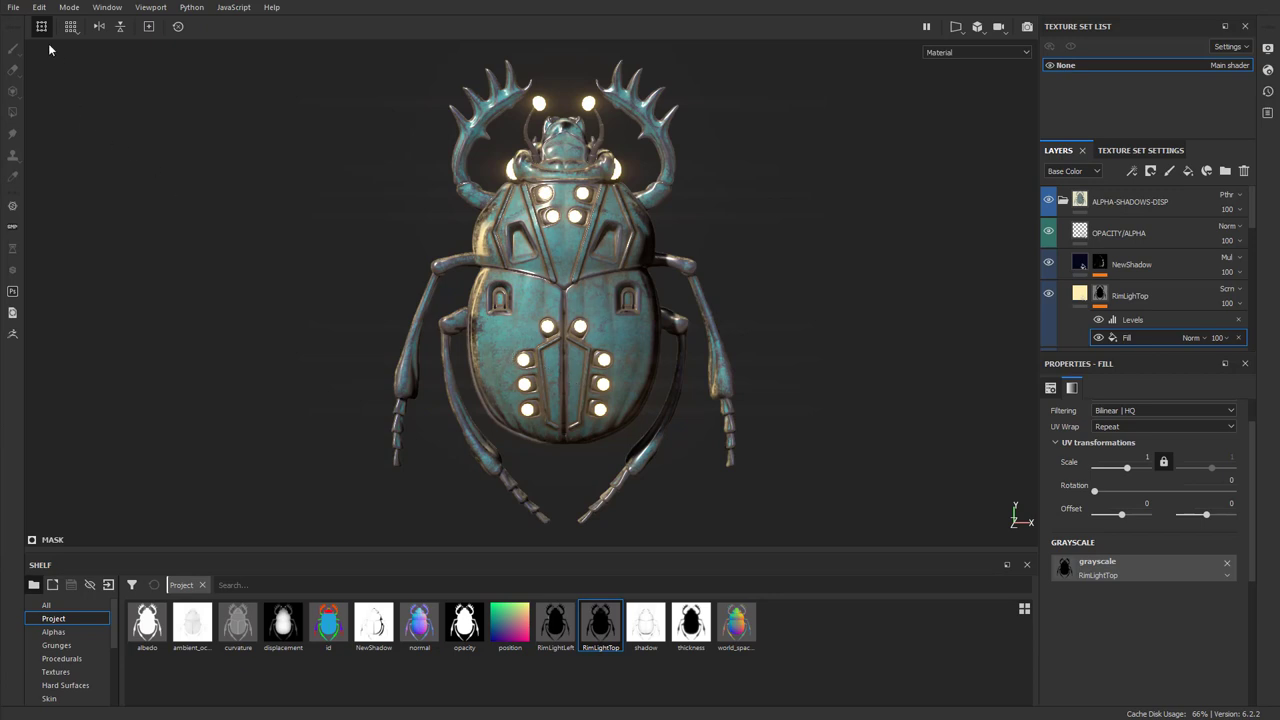
Open the texture export settings and set the output directory to the Desktop.
{"action": "left_click", "coordinate": [14, 8]}
{"action": "left_click", "coordinate": [39, 243]}
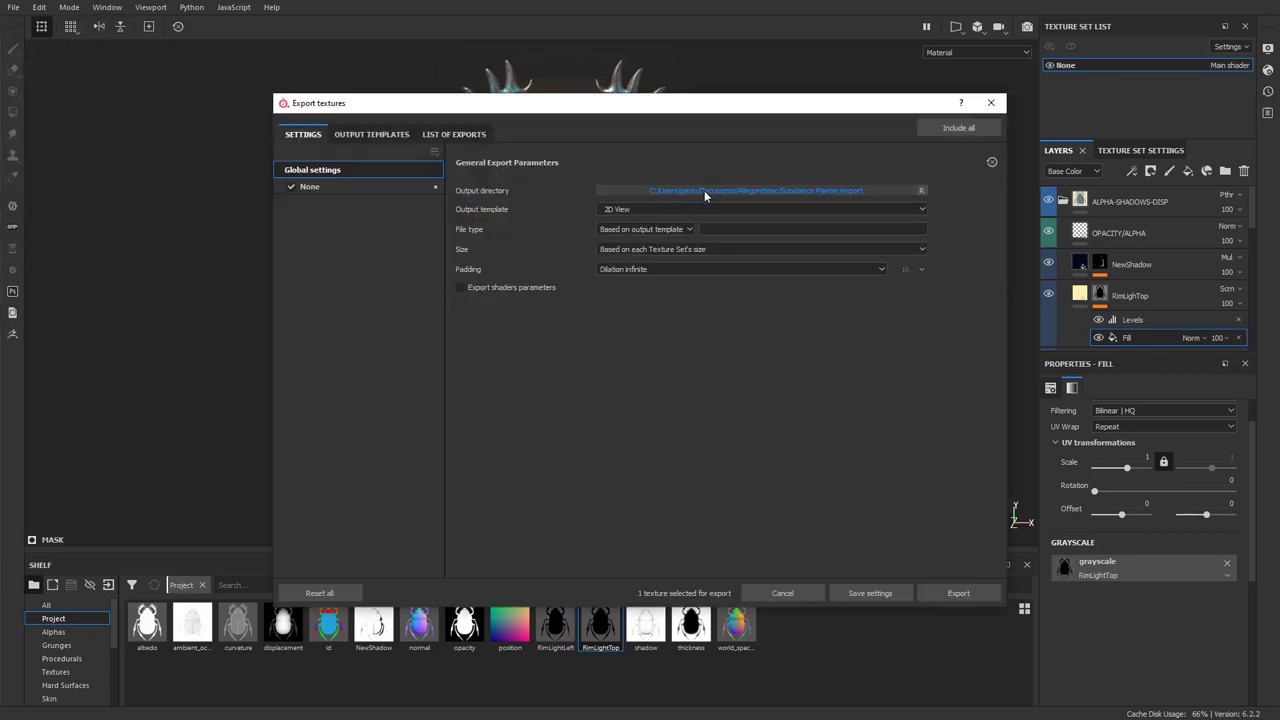
{"action": "left_click", "coordinate": [704, 190]}
{"action": "left_click", "coordinate": [328, 318]}
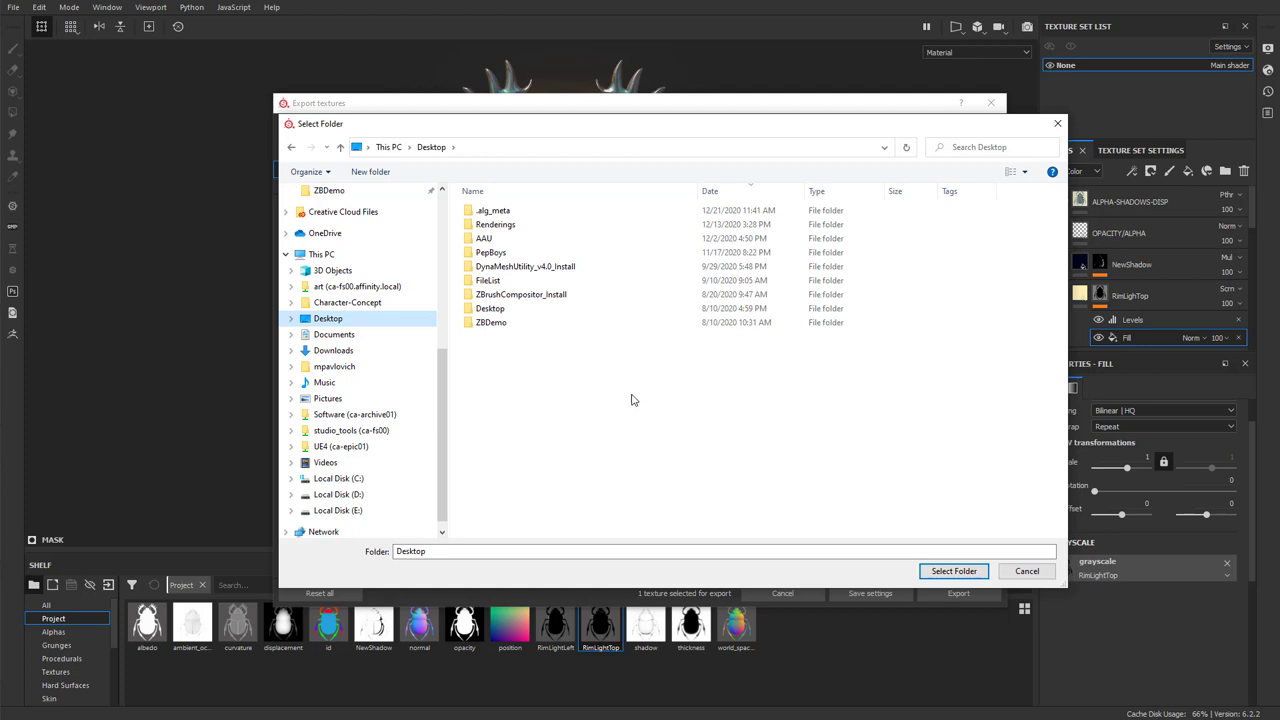
{"action": "left_click", "coordinate": [952, 571]}
Export the textures with the Unreal Engine 4 (Packed) output template and close the export window.
{"action": "left_click", "coordinate": [660, 210]}
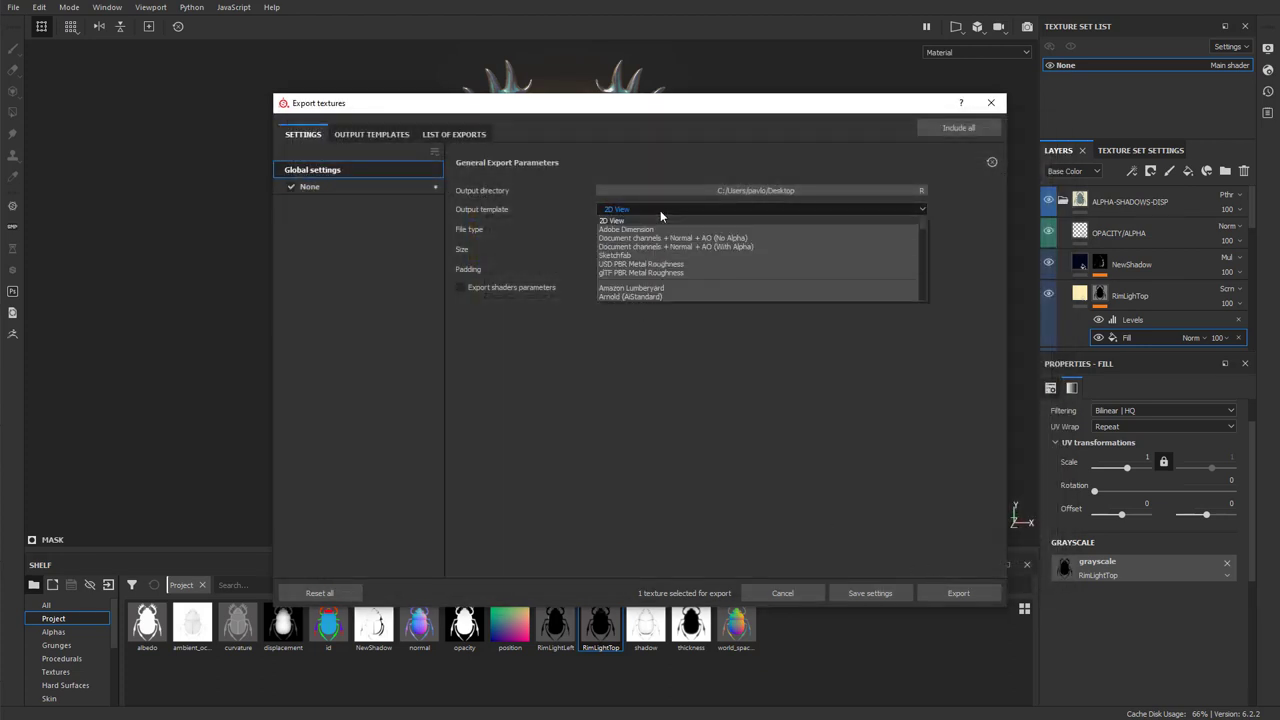
{"action": "scroll", "coordinate": [670, 261], "scroll_direction": "down", "scroll_amount": 7}
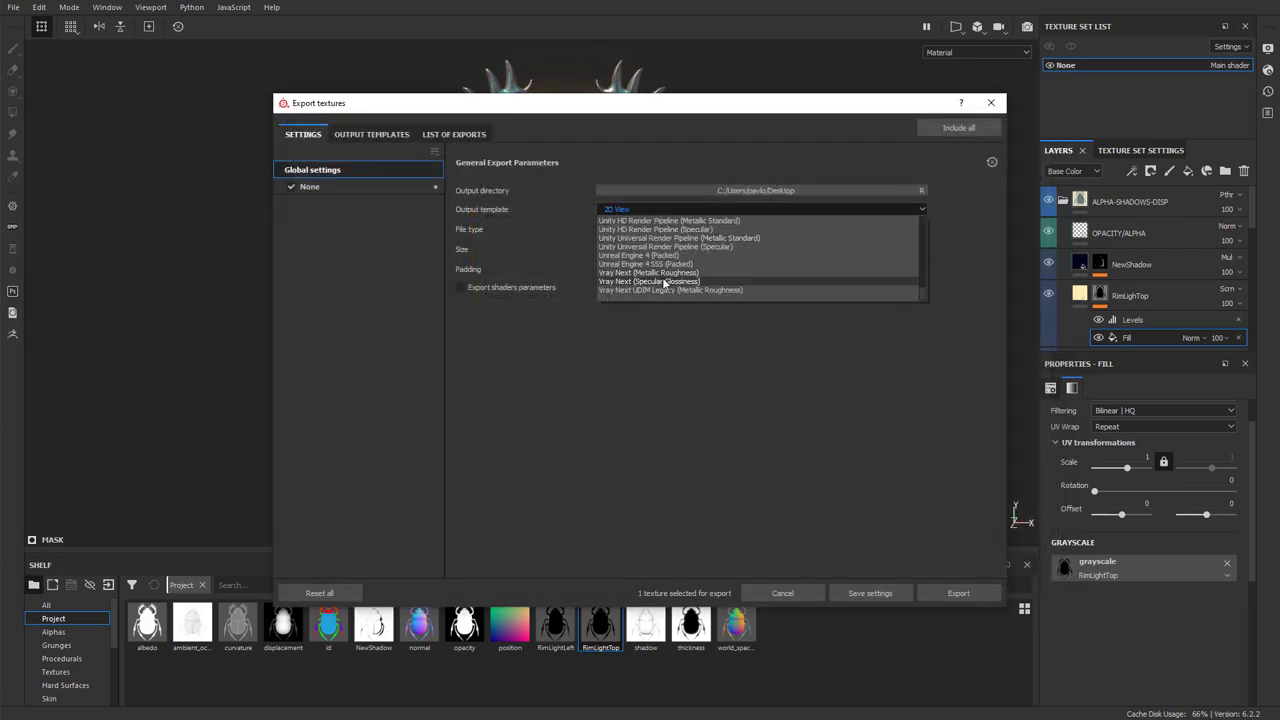
{"action": "left_click", "coordinate": [644, 256]}
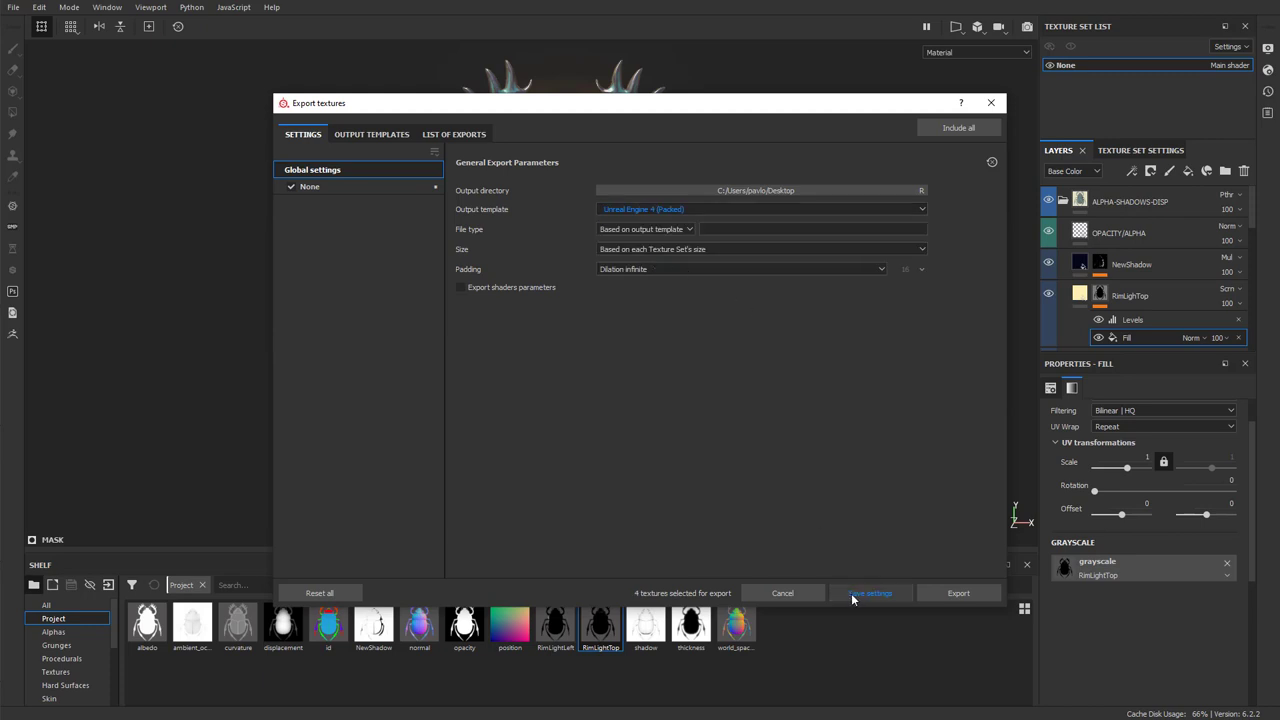
{"action": "left_click", "coordinate": [958, 594]}
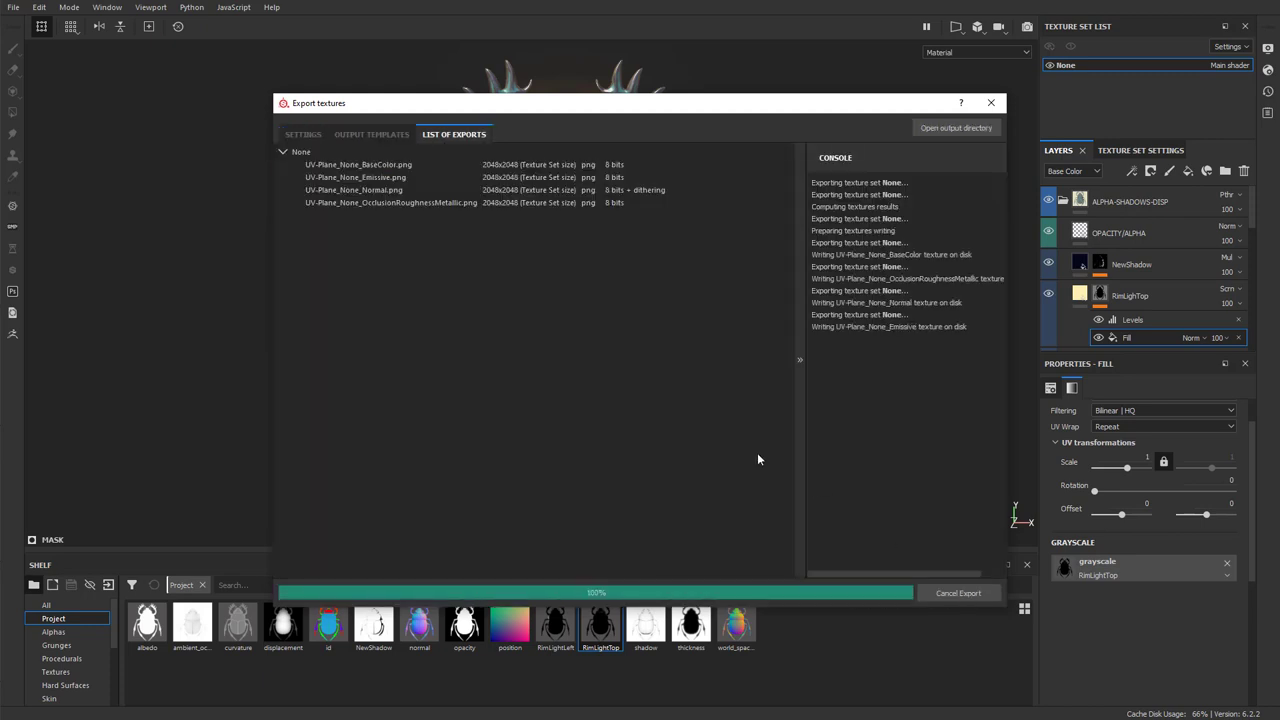
{"action": "left_click", "coordinate": [990, 103]}
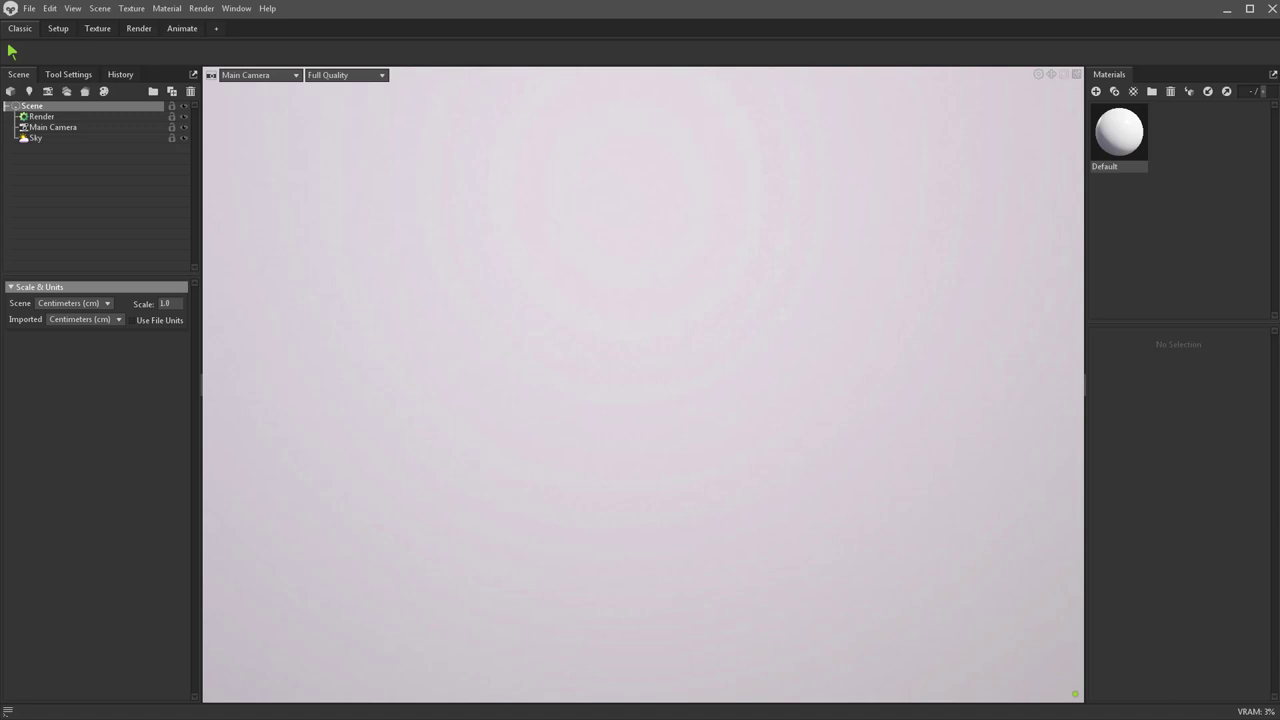
Switch to Marmoset Toolbag and import UV-Plane.obj from the ZBrushCompositorData_2021 Files folder into the empty scene.
{"action": "left_click_drag", "start_coordinate": [1279, 380], "coordinate": [758, 246]}
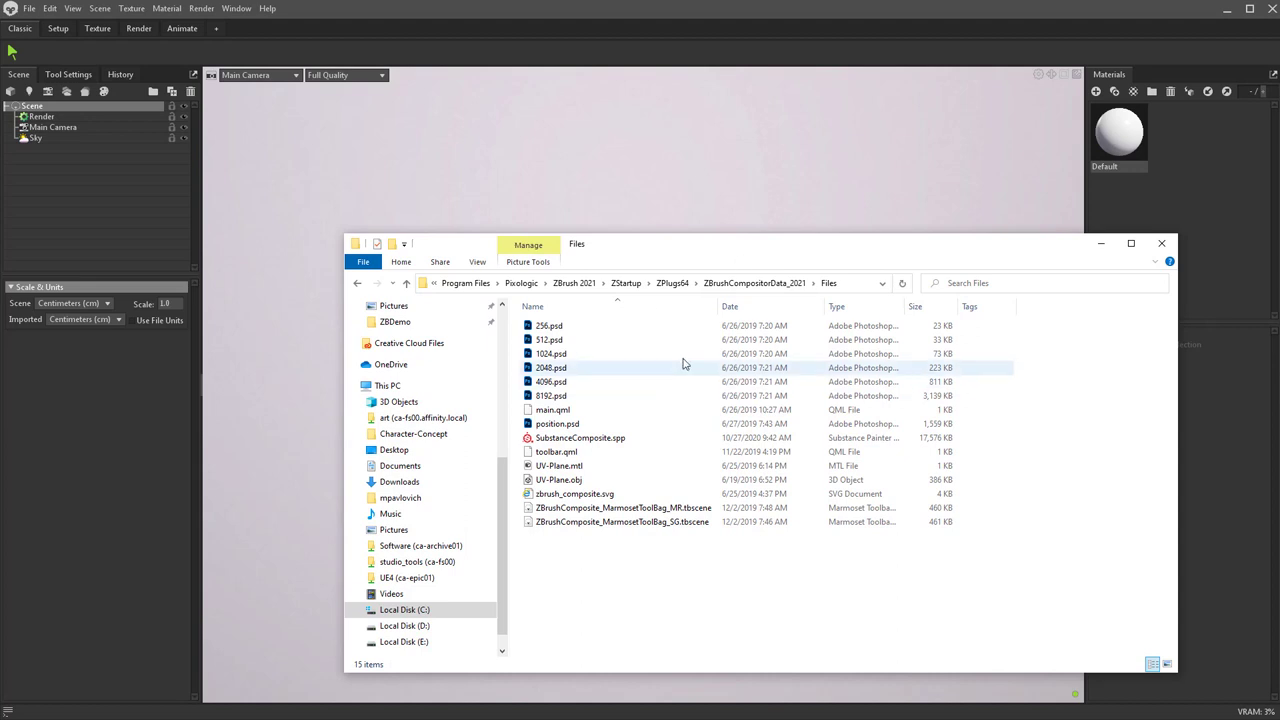
{"action": "left_click", "coordinate": [862, 289]}
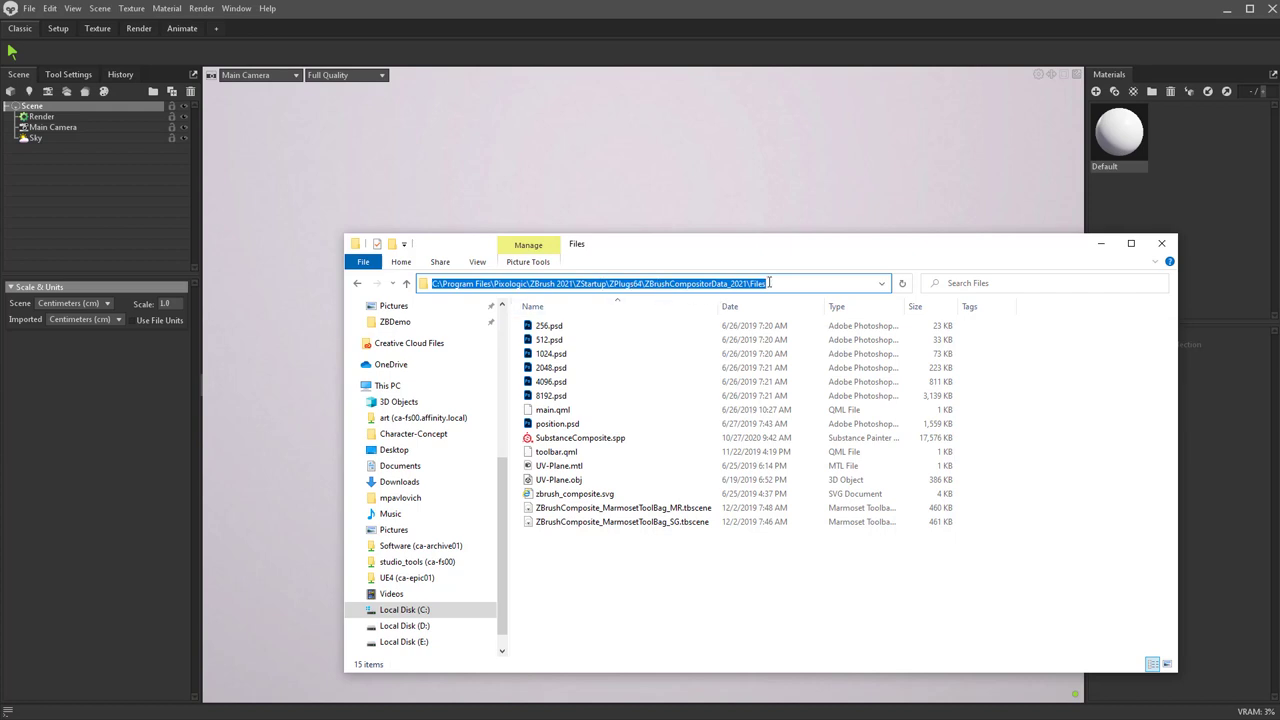
{"action": "left_click", "coordinate": [665, 479]}
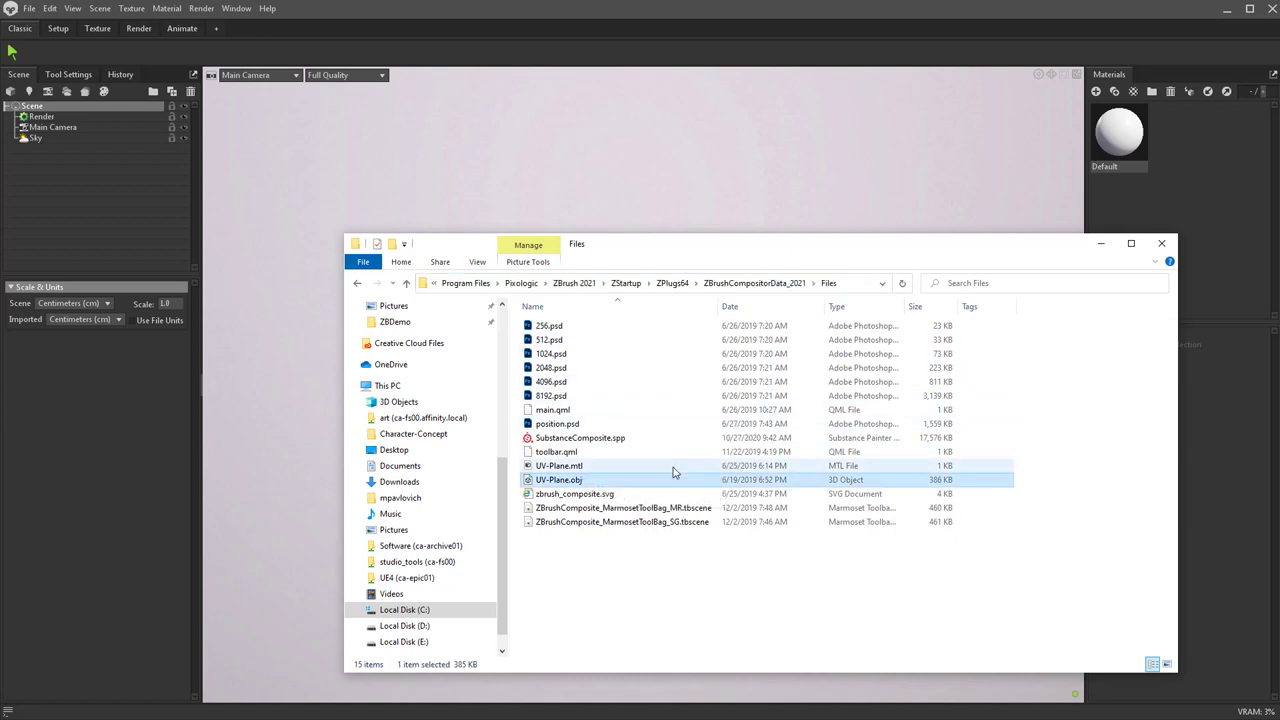
{"action": "left_click_drag", "start_coordinate": [745, 247], "coordinate": [740, 719]}
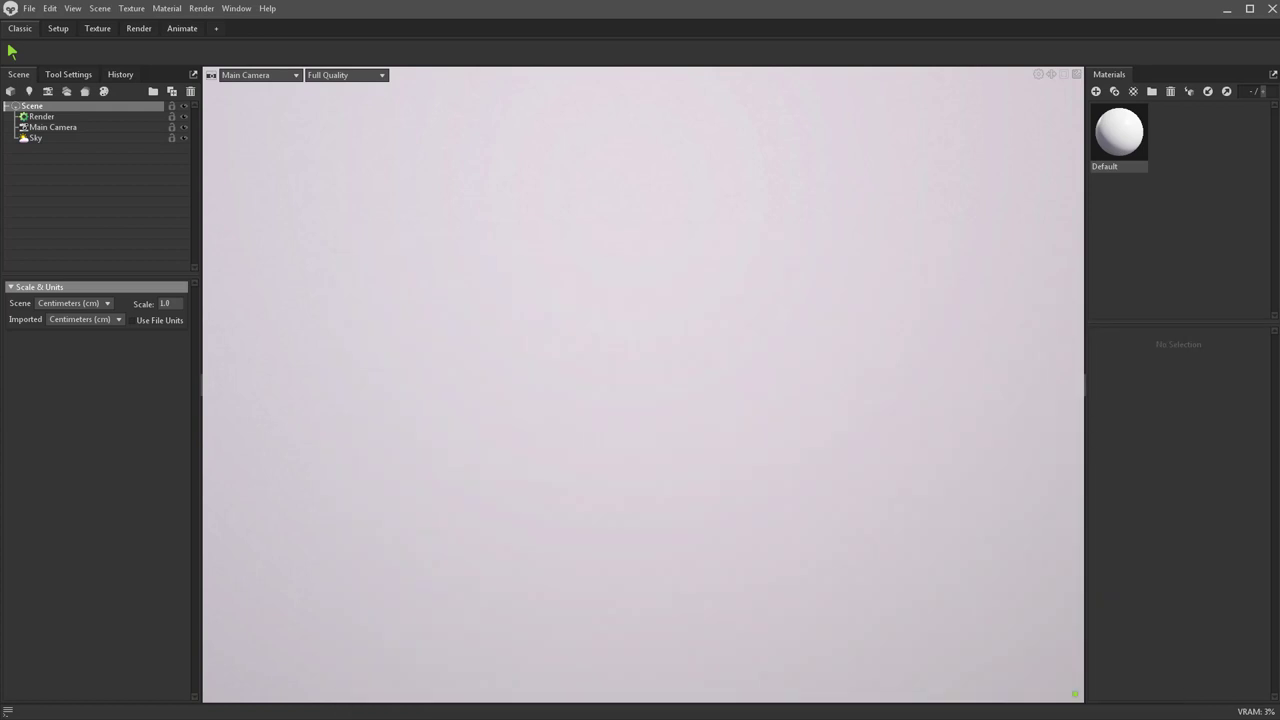
{"action": "left_click_drag", "start_coordinate": [655, 719], "coordinate": [633, 322]}
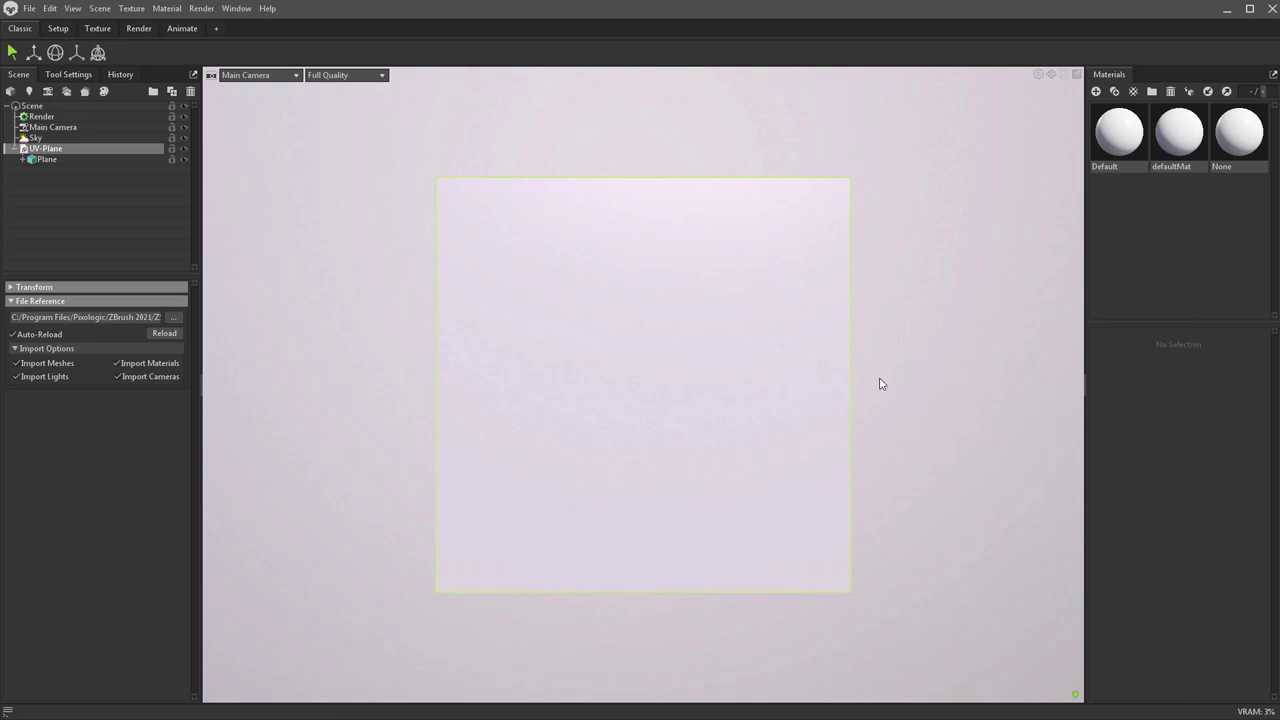
Set the Main Camera's lens mode to Orthographic.
{"action": "left_click", "coordinate": [69, 127]}
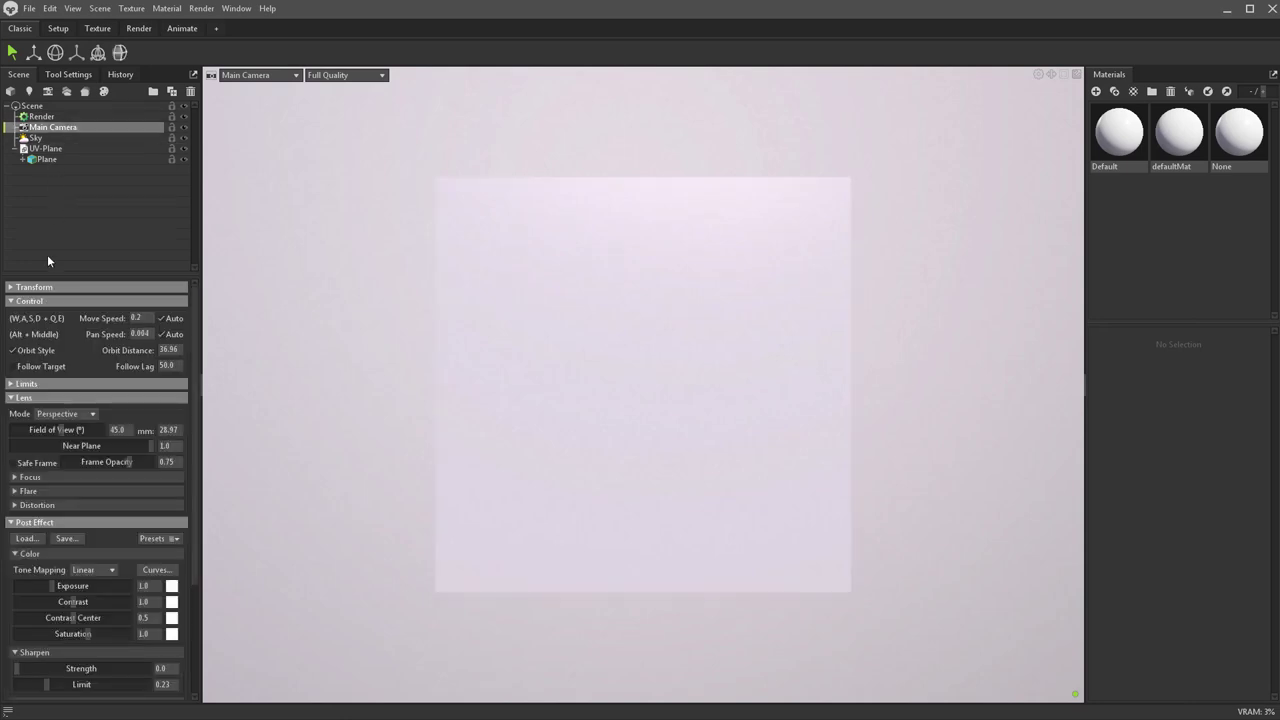
{"action": "left_click", "coordinate": [73, 413]}
{"action": "left_click", "coordinate": [74, 442]}
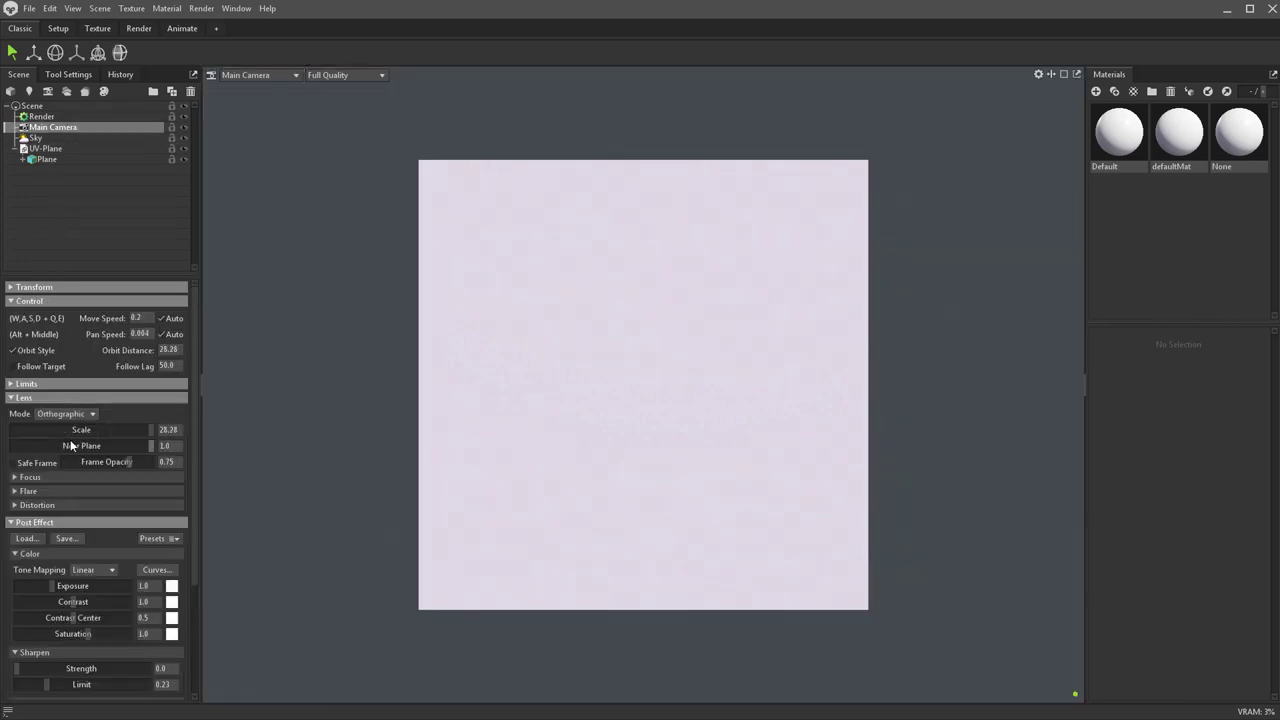
Create a new material named ScarabCOmp and apply it to the plane.
{"action": "left_click", "coordinate": [40, 287]}
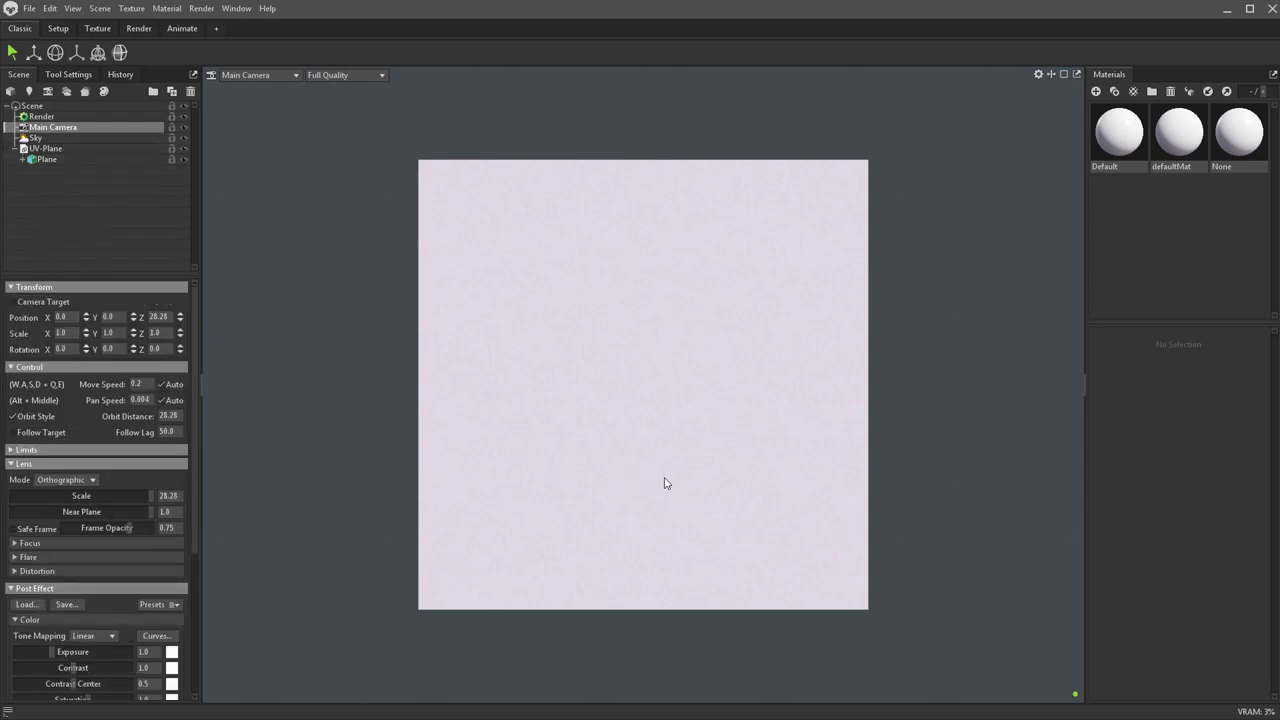
{"action": "left_click", "coordinate": [1096, 91]}
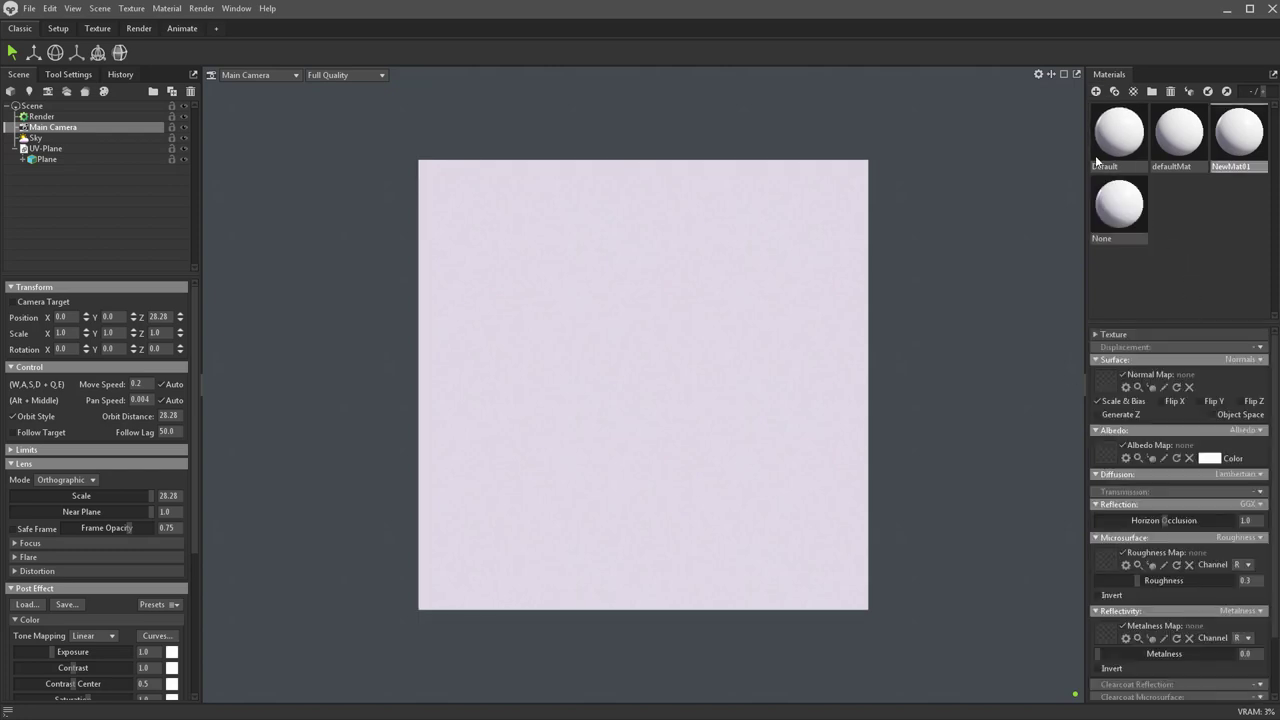
{"action": "double_click", "coordinate": [1232, 166]}
{"action": "type", "text": "ScarabCOmp"}
{"action": "key", "text": "Return"}
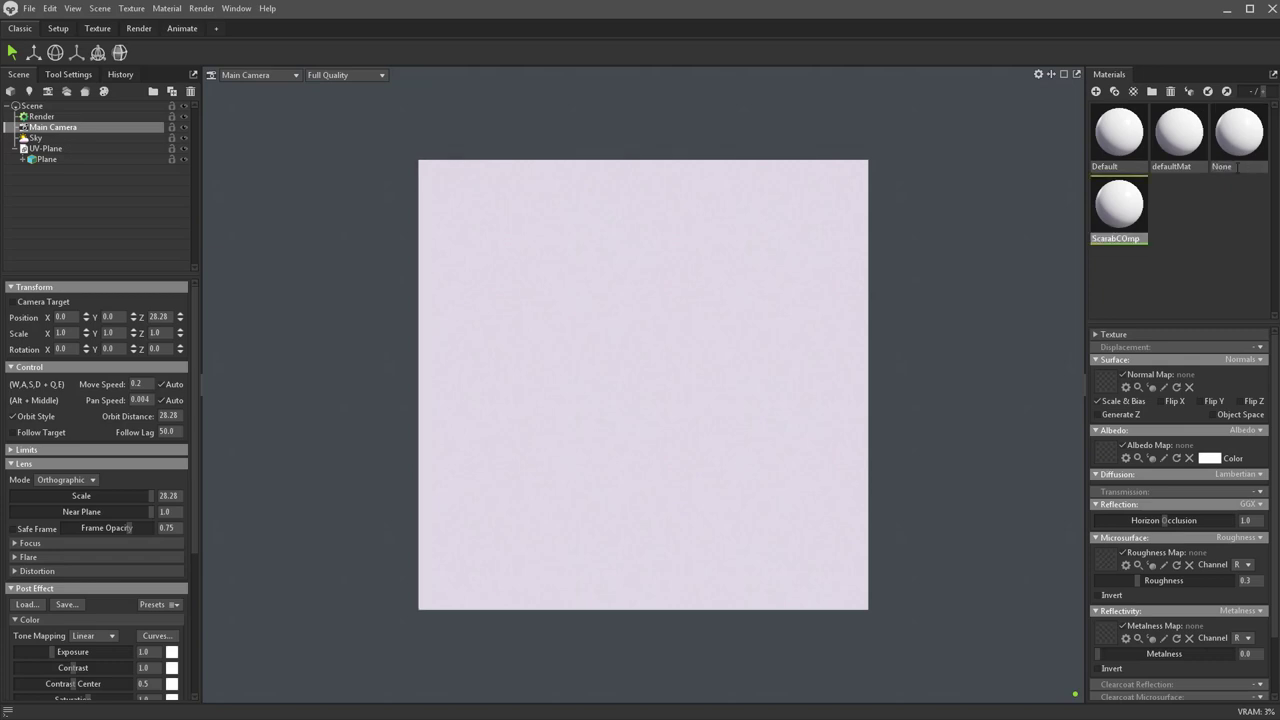
{"action": "left_click_drag", "start_coordinate": [1160, 217], "coordinate": [613, 333]}
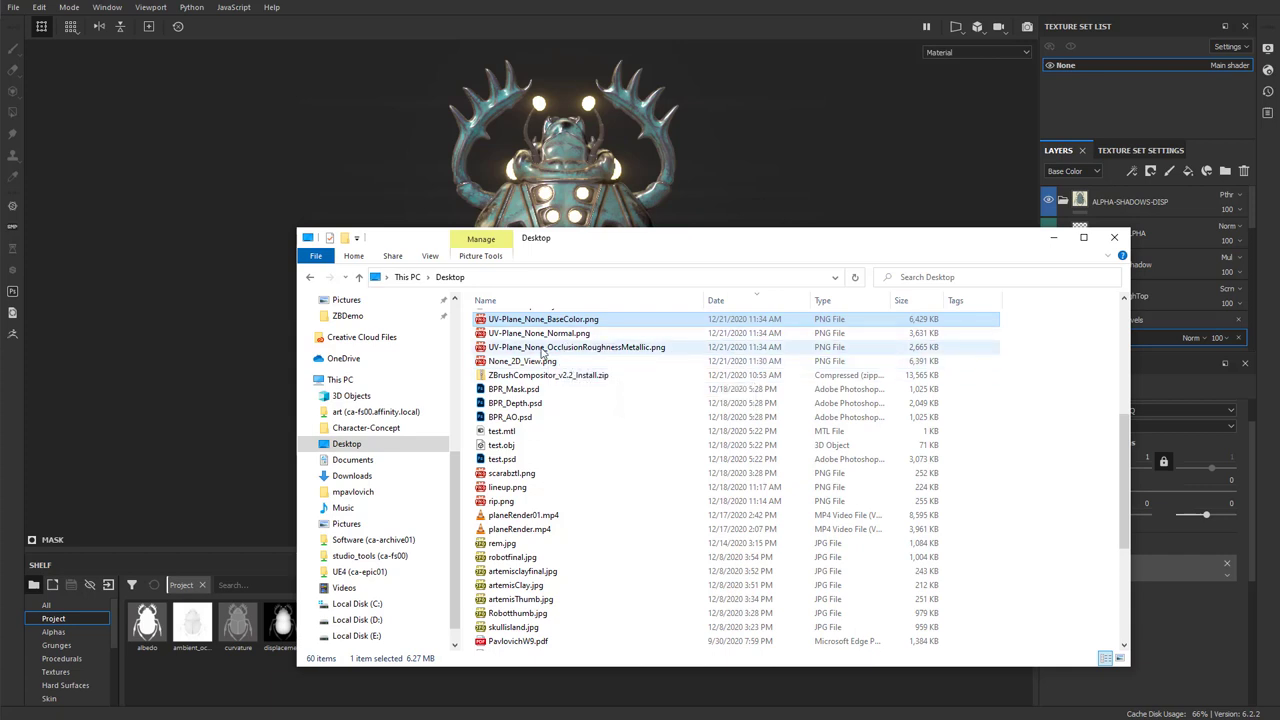
Assign the exported UV-Plane_None_Normal.png as the ScarabCOmp normal map and UV-Plane_None_BaseColor.png as its albedo map.
{"action": "left_click", "coordinate": [614, 350]}
{"action": "key", "text": "alt+Tab"}
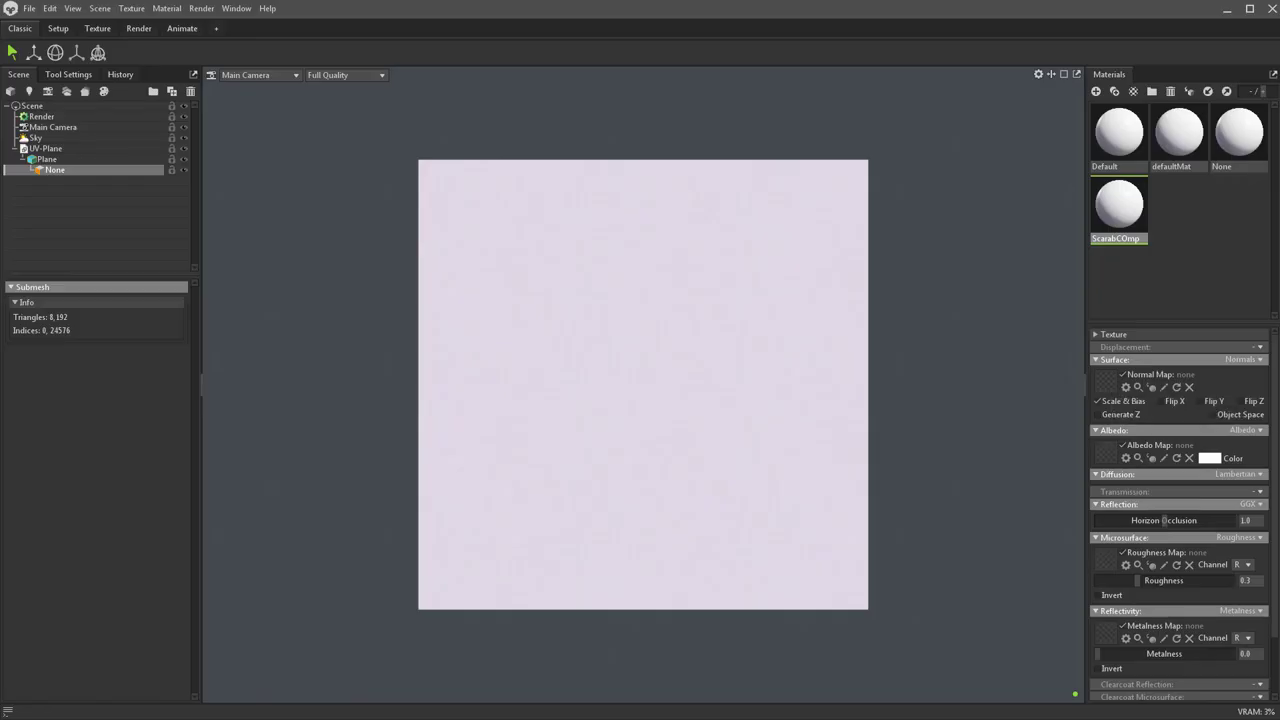
{"action": "left_click_drag", "start_coordinate": [944, 538], "coordinate": [1107, 383]}
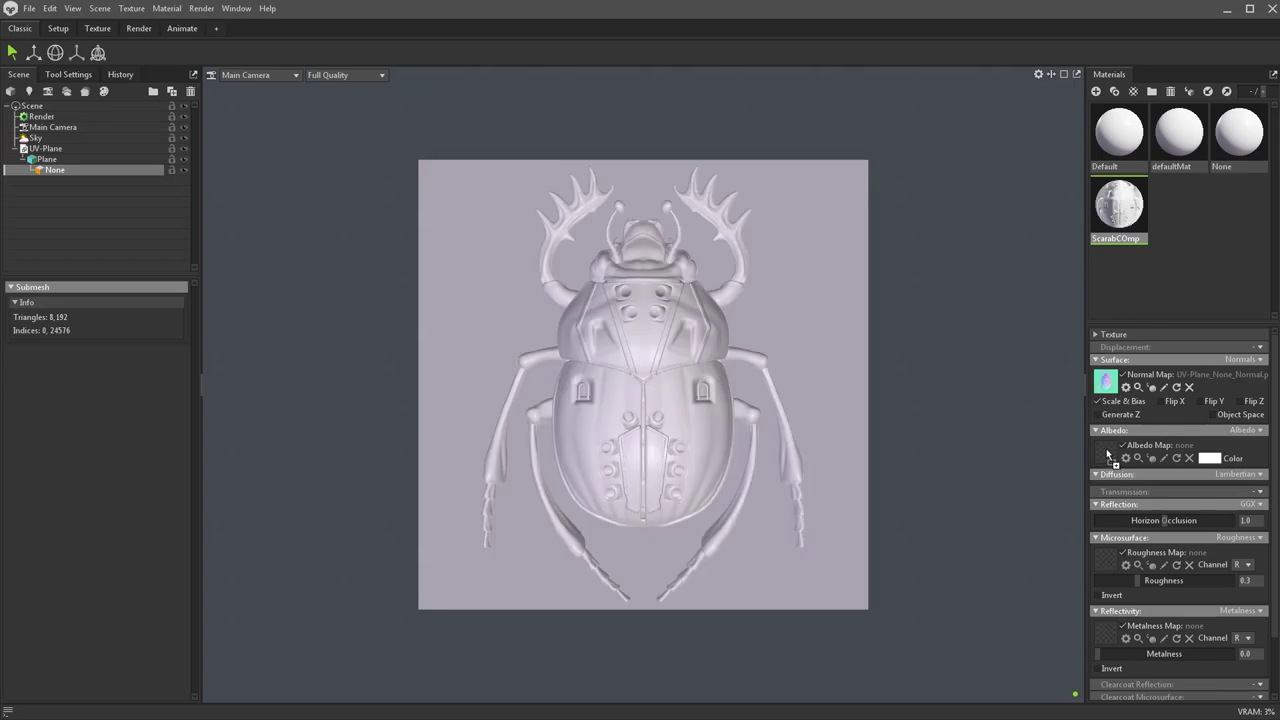
{"action": "left_click_drag", "start_coordinate": [1106, 448], "coordinate": [1106, 448]}
Set the material's transparency to Cutout and compare the beetle without and with Use Albedo Alpha, leaving it enabled.
{"action": "scroll", "coordinate": [1182, 579], "scroll_direction": "down", "scroll_amount": 1}
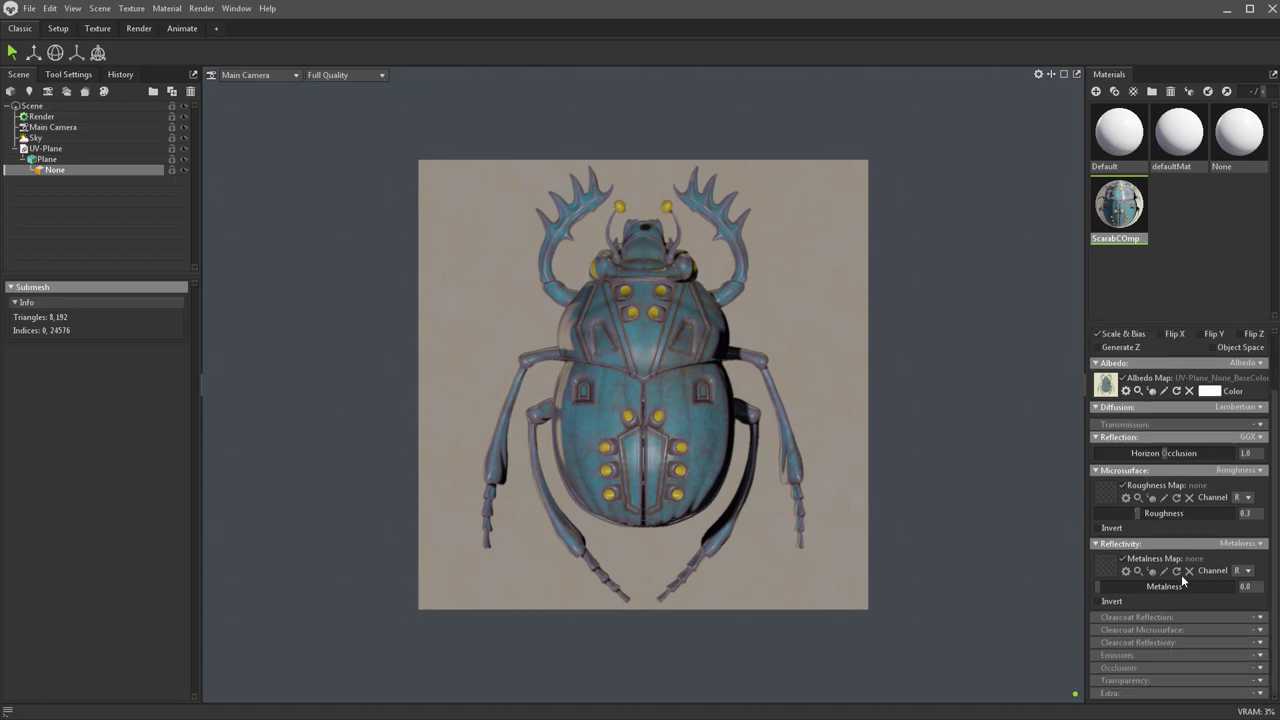
{"action": "left_click", "coordinate": [1258, 692]}
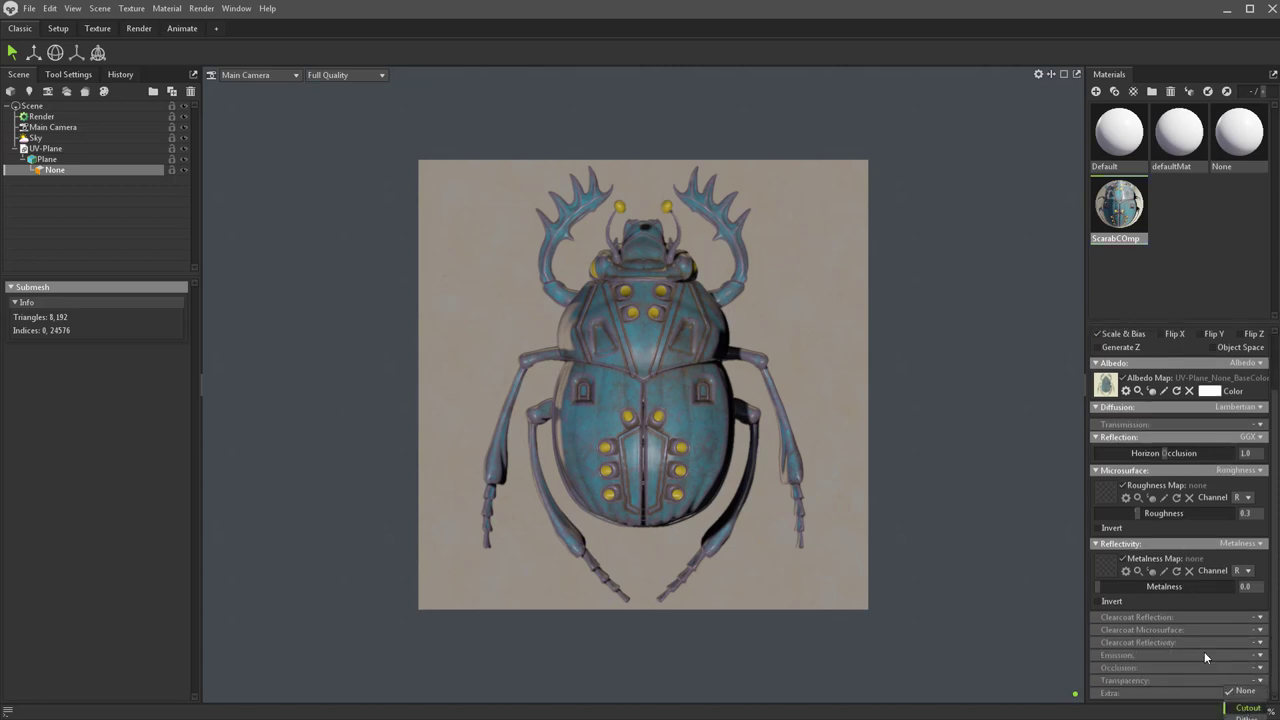
{"action": "scroll", "coordinate": [1186, 652], "scroll_direction": "down", "scroll_amount": 2}
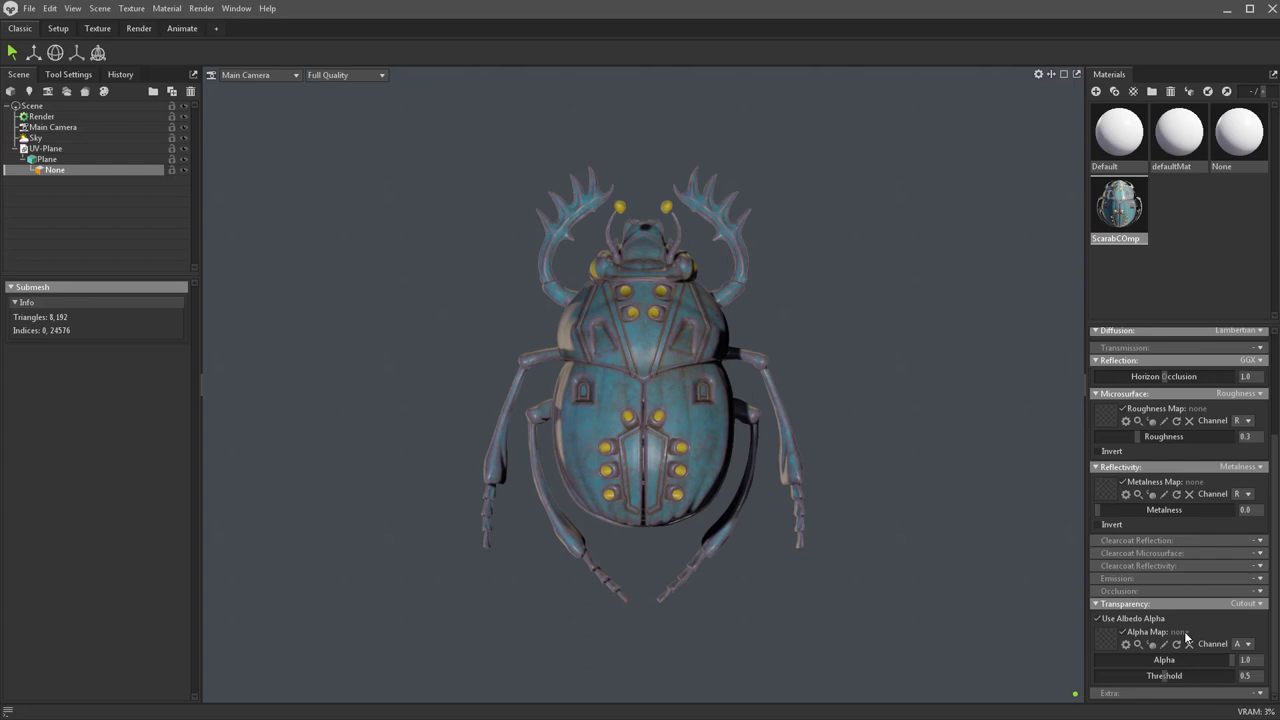
{"action": "left_click", "coordinate": [1129, 621]}
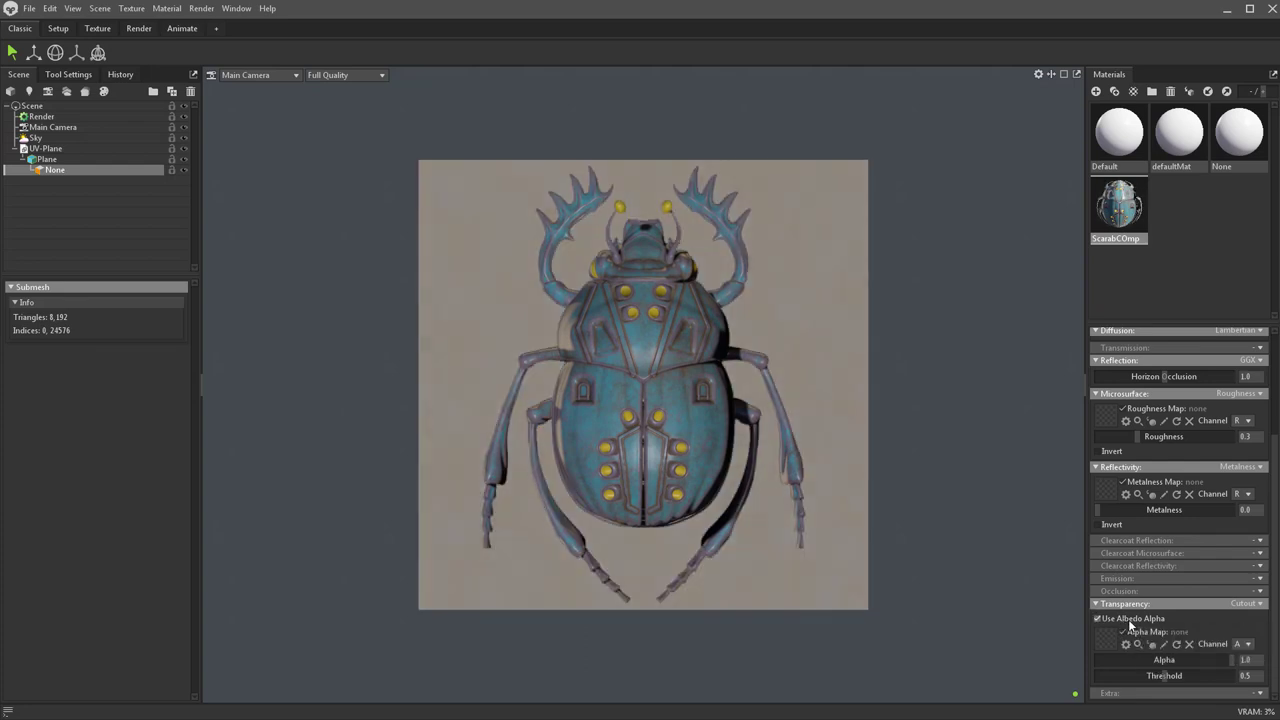
{"action": "left_click", "coordinate": [1129, 621]}
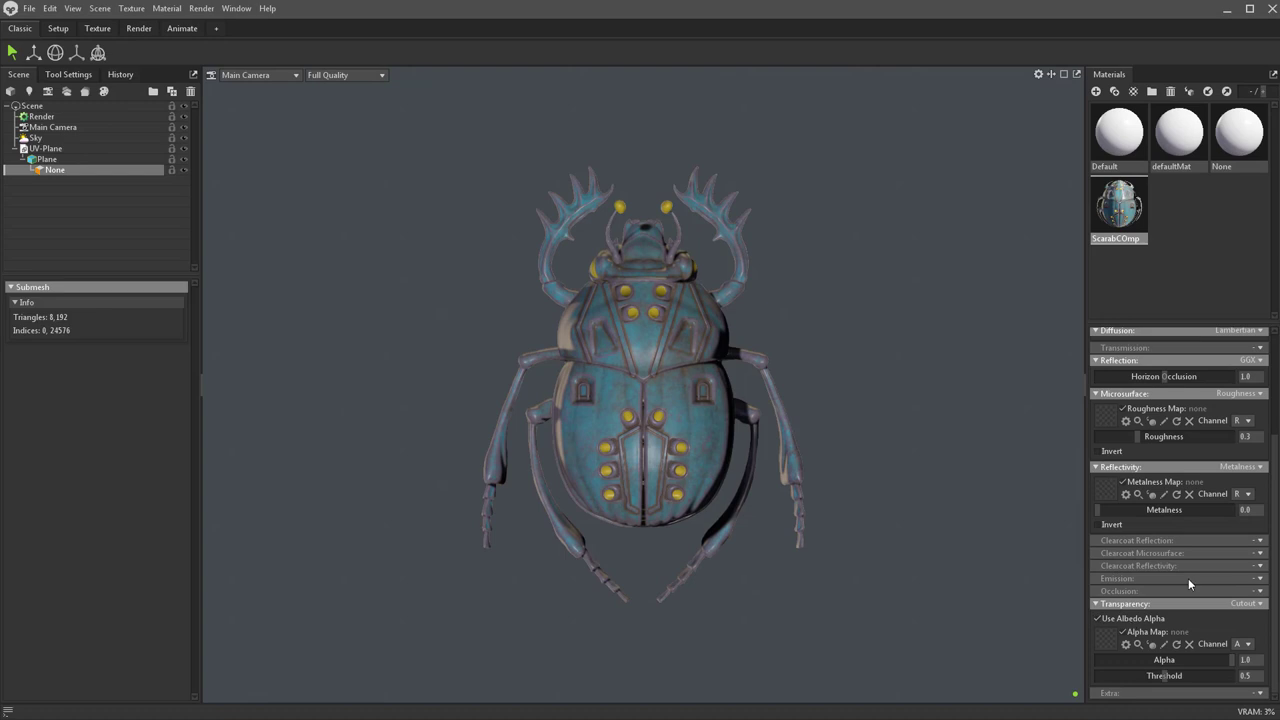
Enable Occlusion on the material and assign UV-Plane_None_OcclusionRoughnessMetallic.png as the occlusion map using channel R.
{"action": "left_click", "coordinate": [1258, 591]}
{"action": "left_click", "coordinate": [1224, 619]}
{"action": "scroll", "coordinate": [1214, 614], "scroll_direction": "down", "scroll_amount": 1}
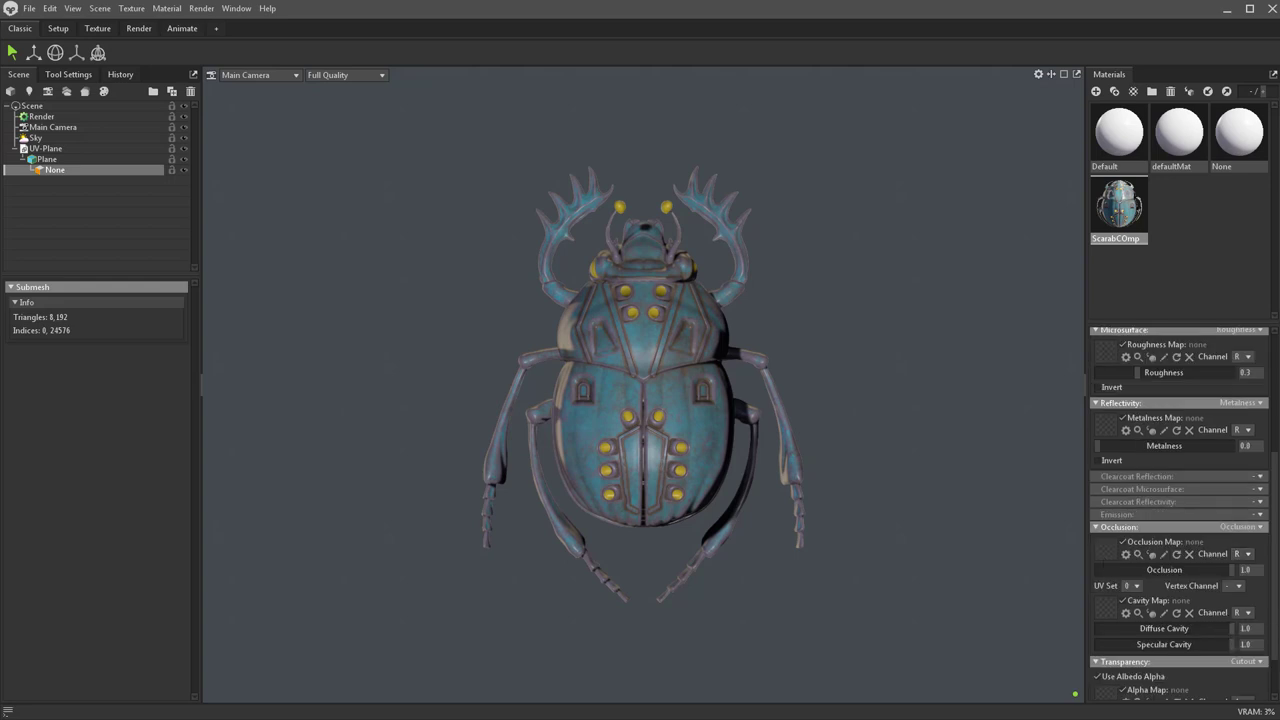
{"action": "left_click_drag", "start_coordinate": [889, 719], "coordinate": [1105, 551]}
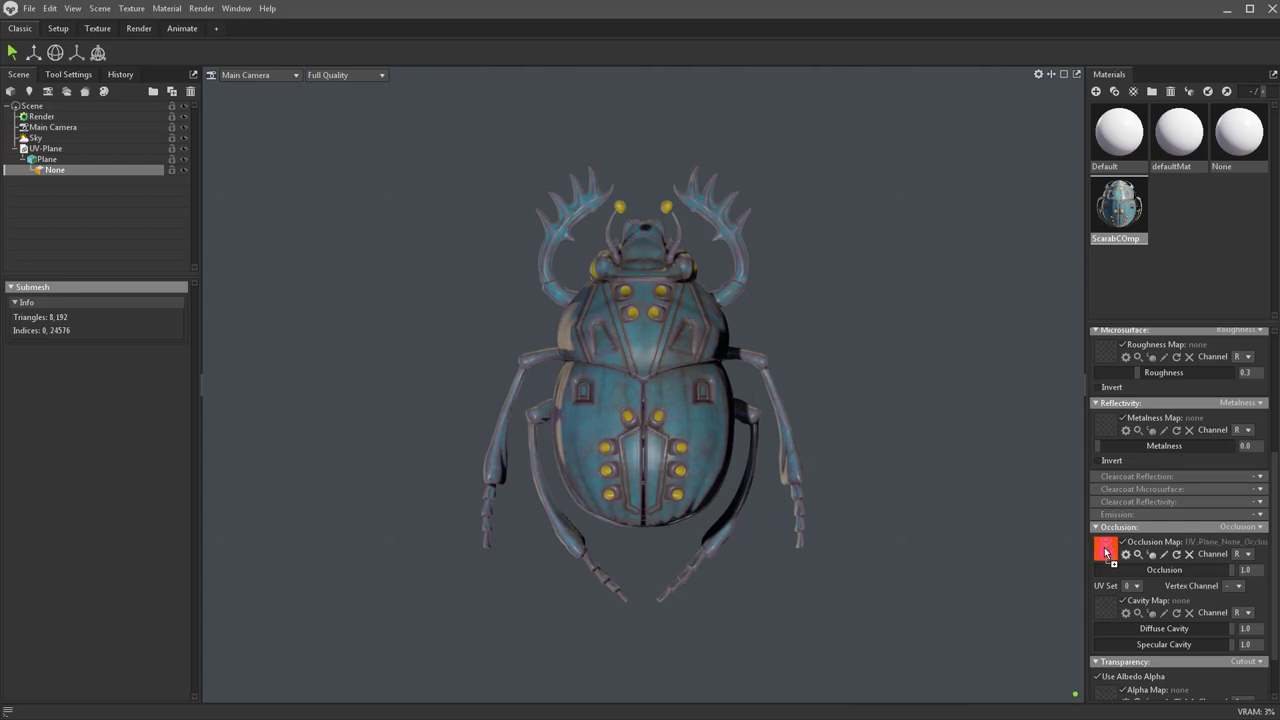
{"action": "left_click", "coordinate": [1248, 556]}
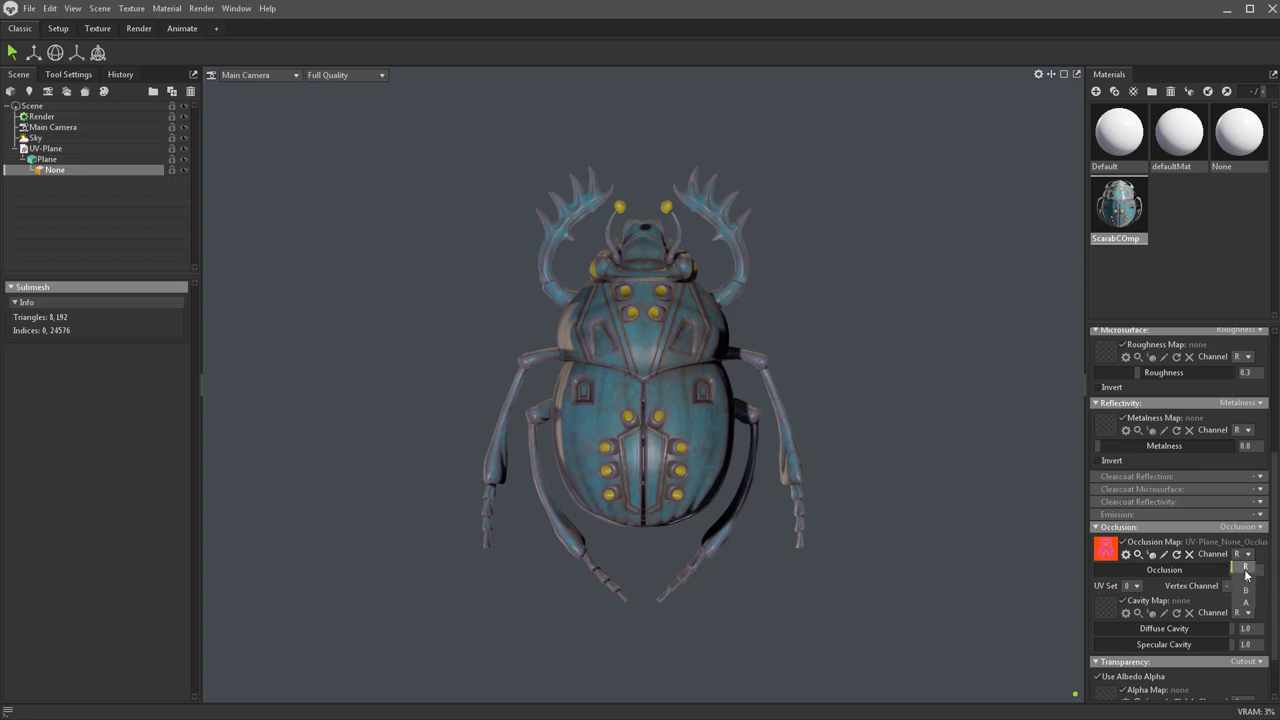
{"action": "left_click", "coordinate": [1246, 570]}
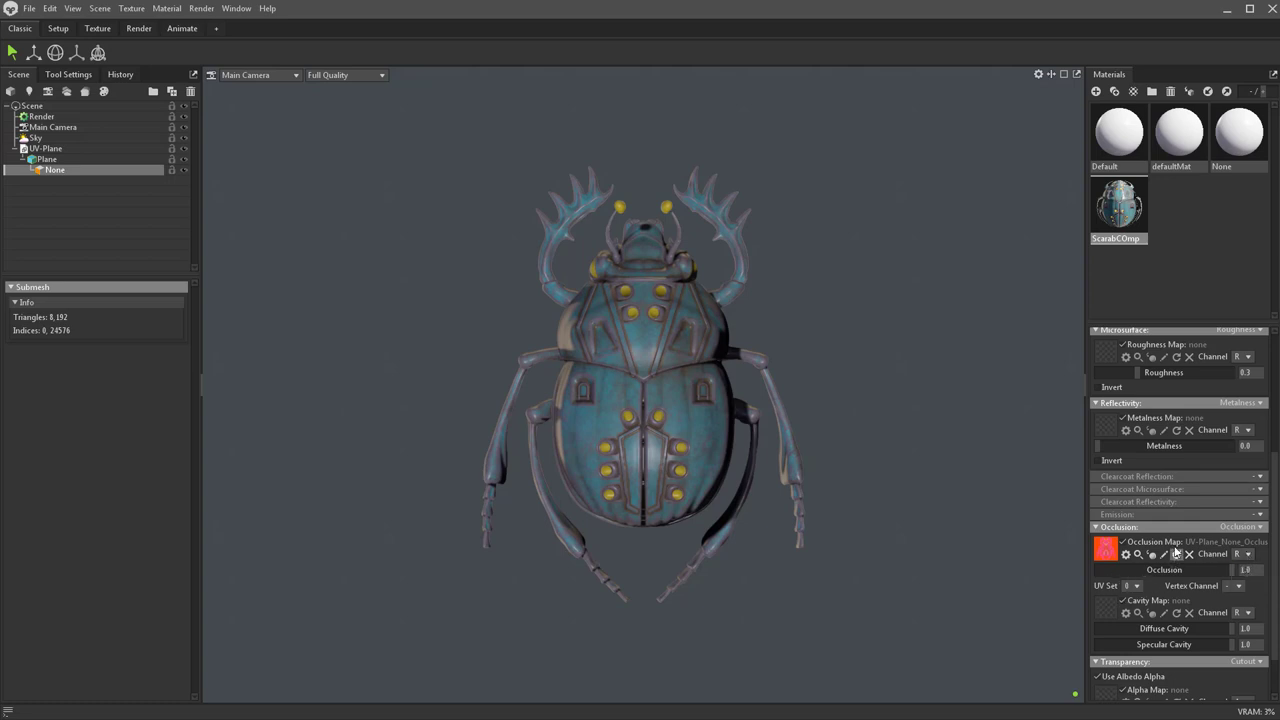
Assign the packed OcclusionRoughnessMetallic texture as the roughness map and set its channel to G.
{"action": "scroll", "coordinate": [1155, 582], "scroll_direction": "up", "scroll_amount": 4}
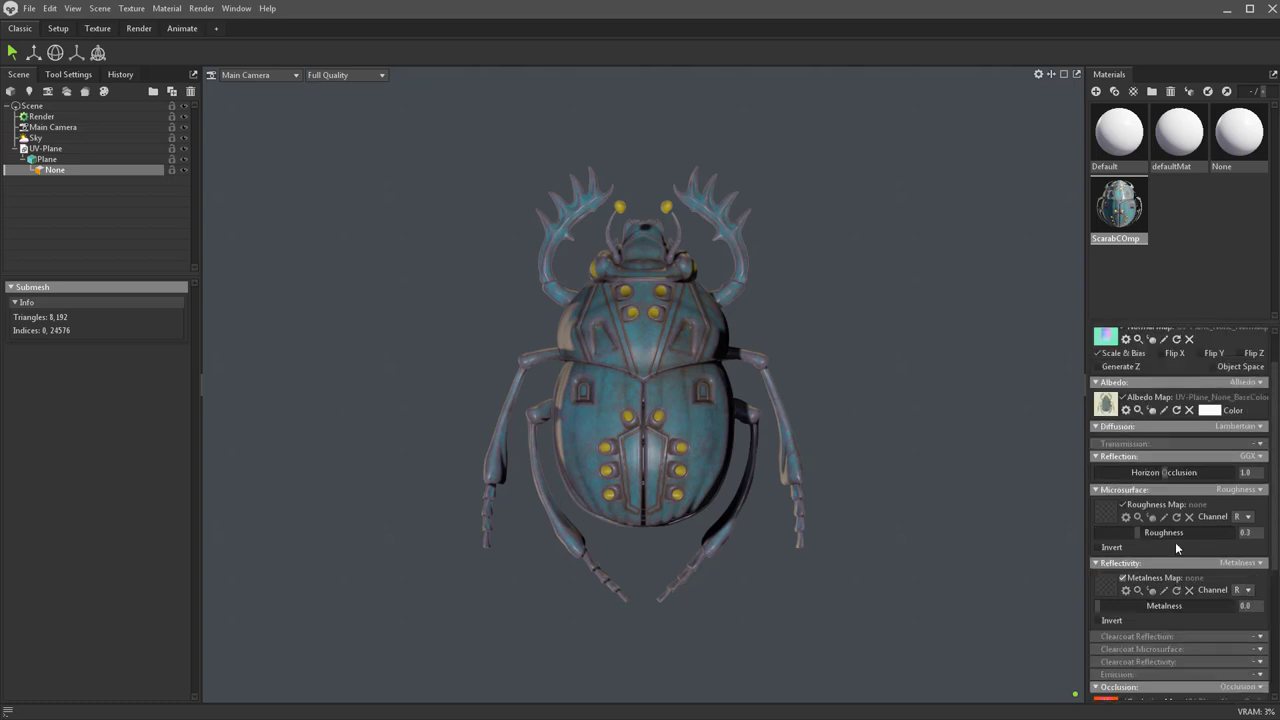
{"action": "left_click", "coordinate": [1252, 563]}
{"action": "left_click", "coordinate": [1253, 566]}
{"action": "left_click", "coordinate": [1251, 490]}
{"action": "left_click", "coordinate": [1251, 491]}
{"action": "left_click_drag", "start_coordinate": [1196, 520], "coordinate": [1108, 510]}
{"action": "left_click", "coordinate": [1244, 516]}
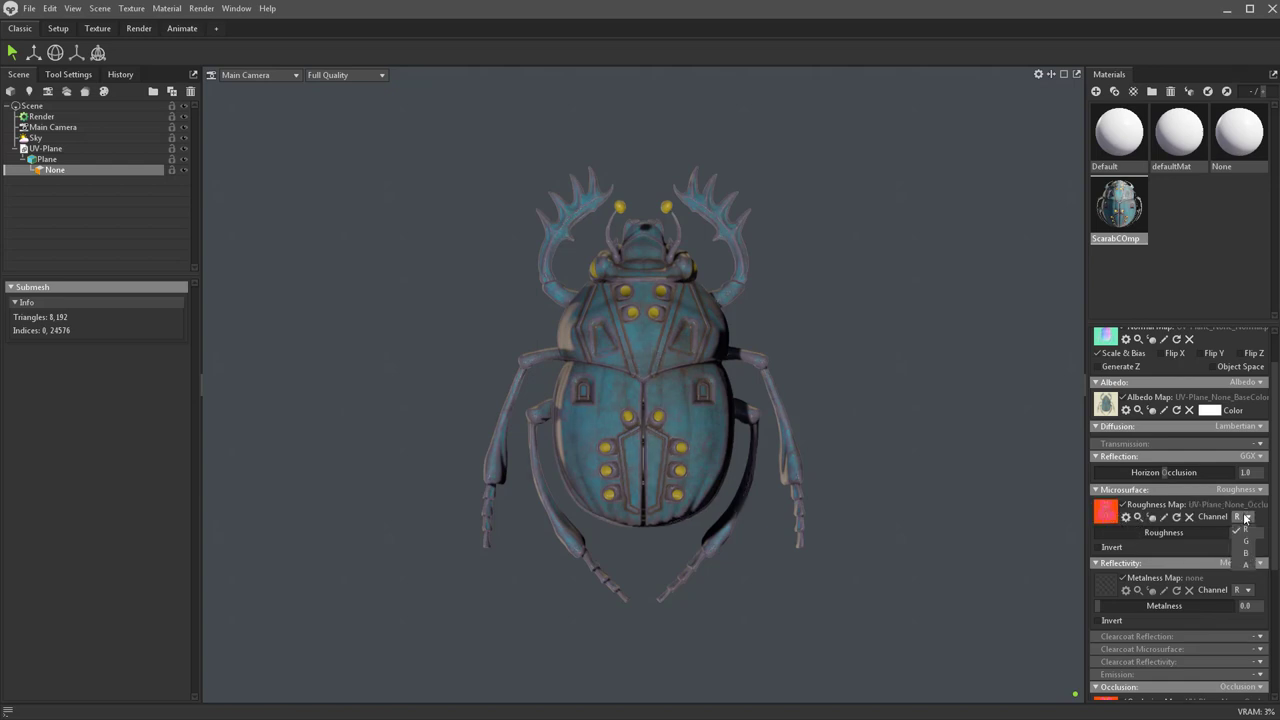
{"action": "left_click", "coordinate": [1247, 541]}
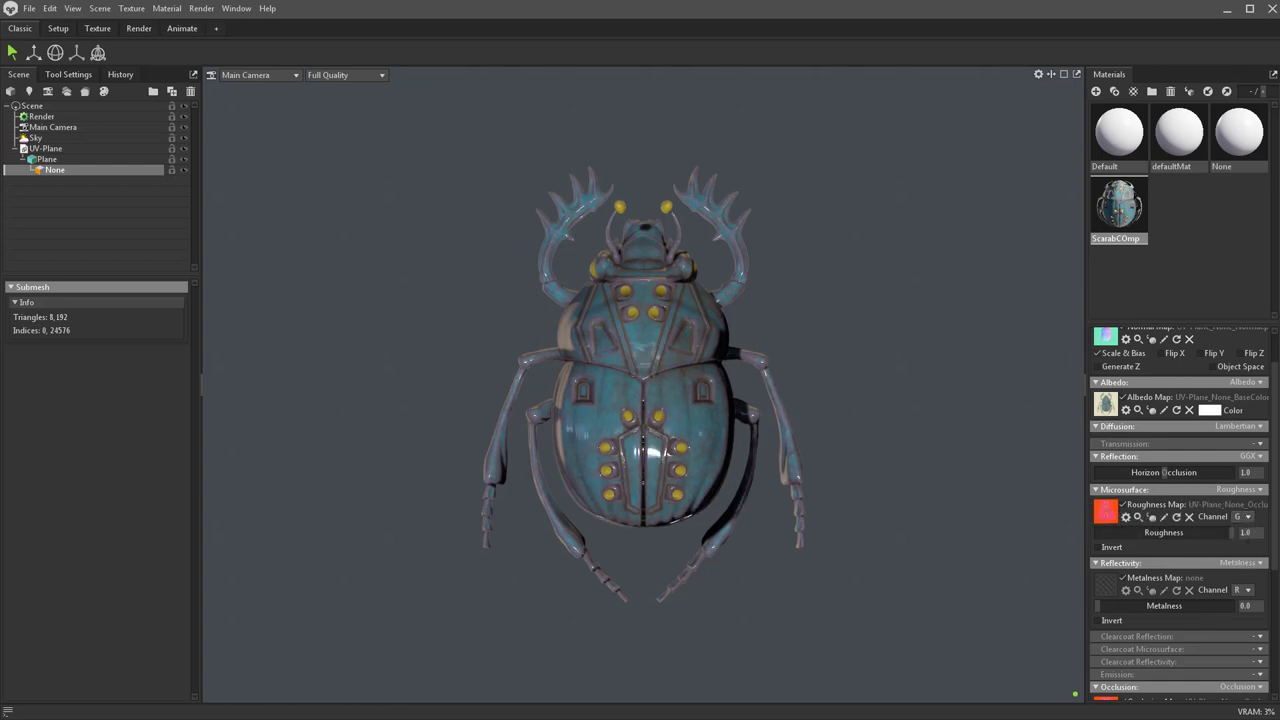
Assign the packed OcclusionRoughnessMetallic texture as the metalness map and set its channel to B.
{"action": "left_click", "coordinate": [1106, 585]}
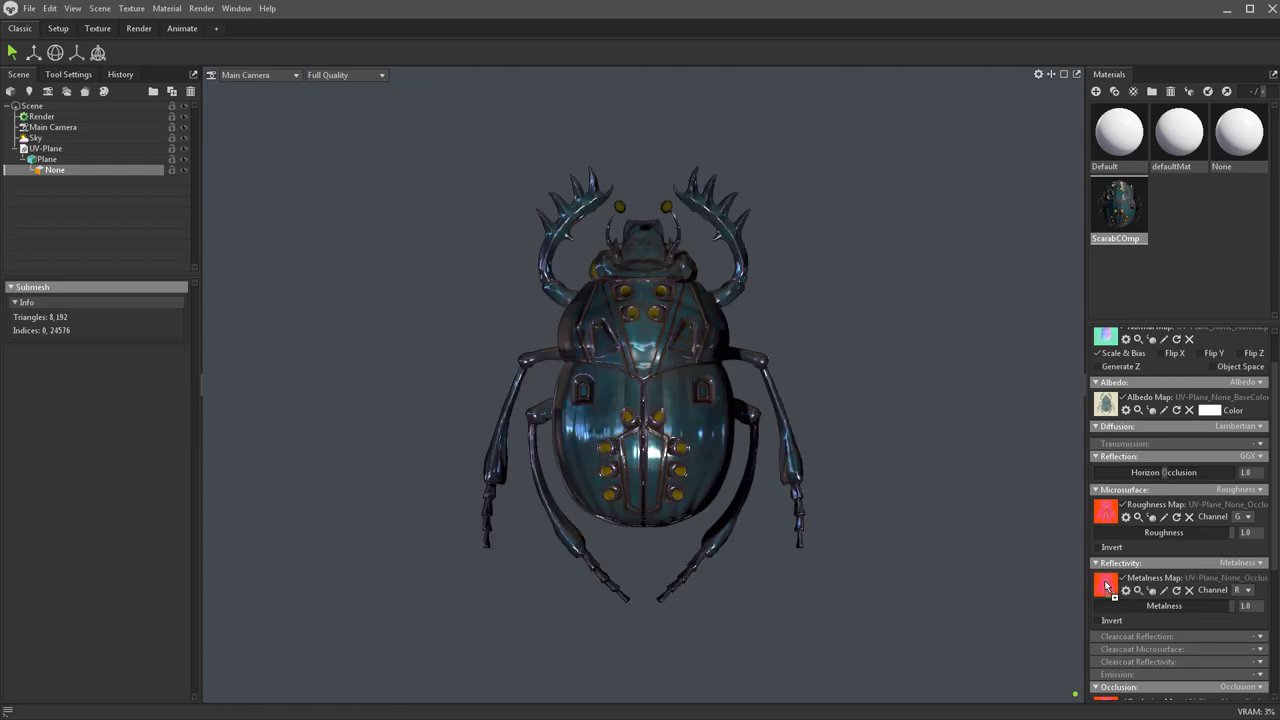
{"action": "left_click", "coordinate": [1246, 590]}
{"action": "left_click", "coordinate": [1243, 635]}
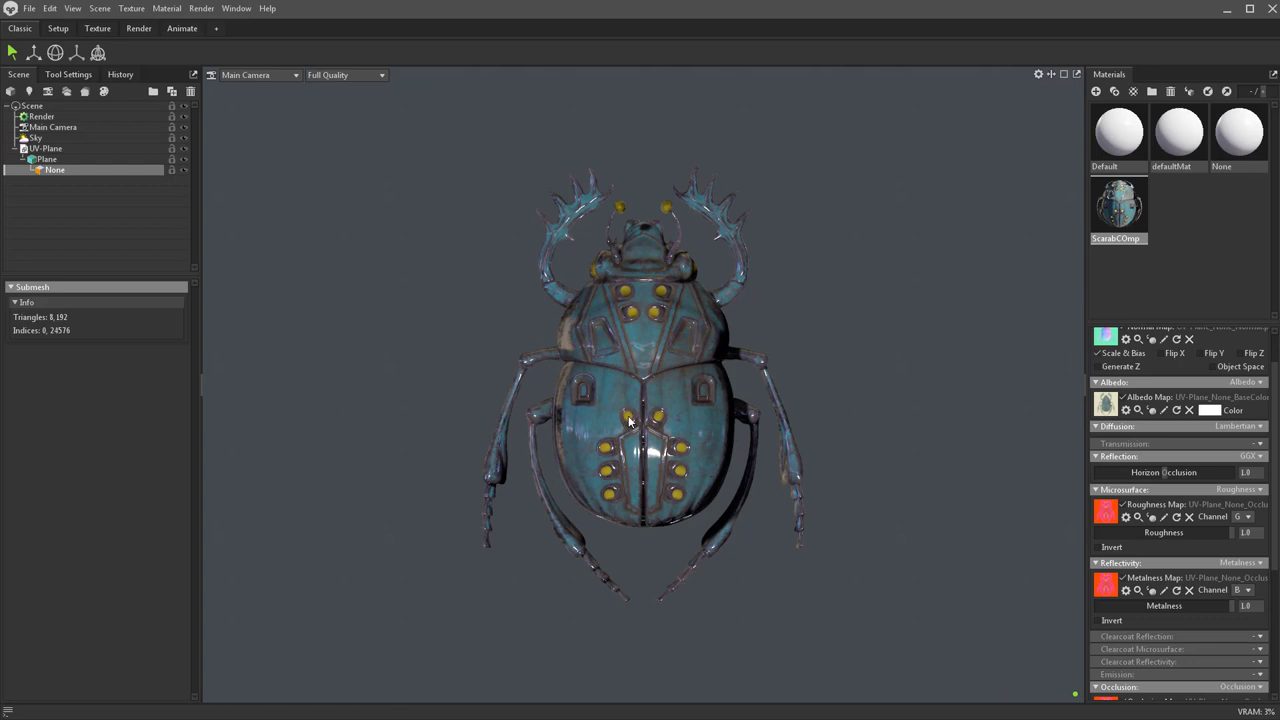
Turn off sRGB Color Space for the packed roughness texture and check the same setting on the metalness map.
{"action": "left_click", "coordinate": [1125, 518]}
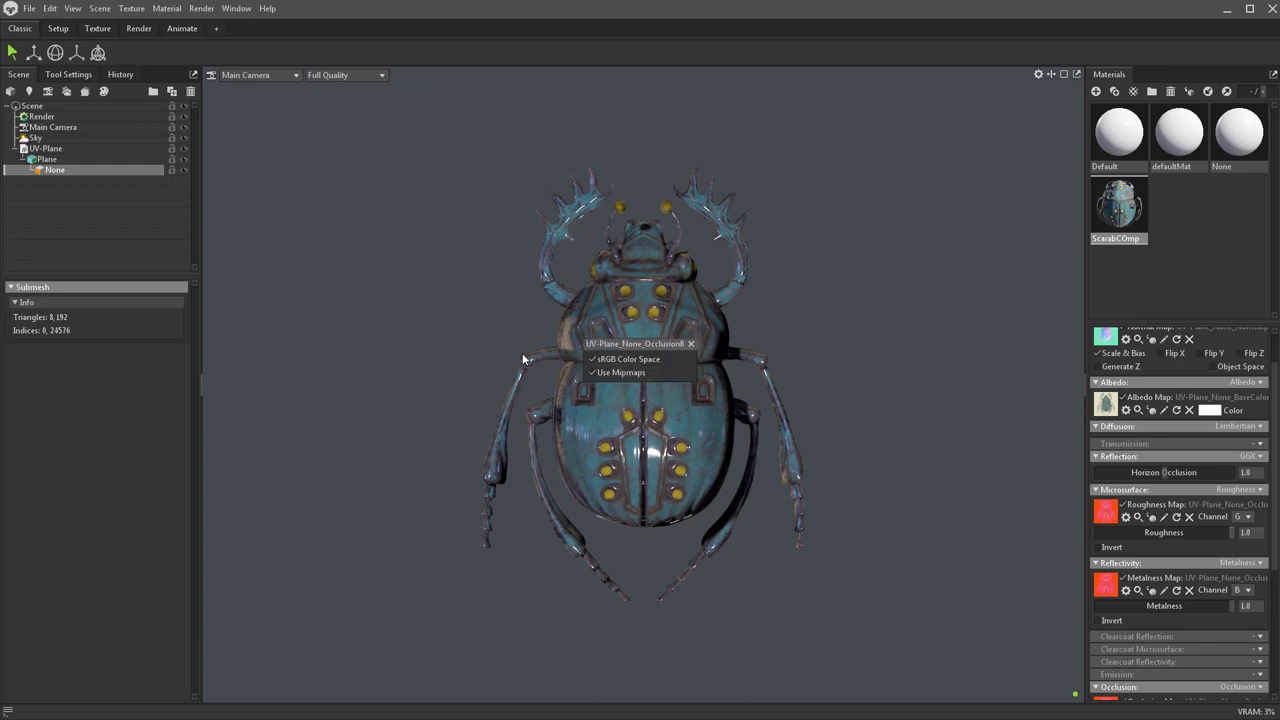
{"action": "left_click", "coordinate": [618, 359]}
{"action": "left_click", "coordinate": [690, 343]}
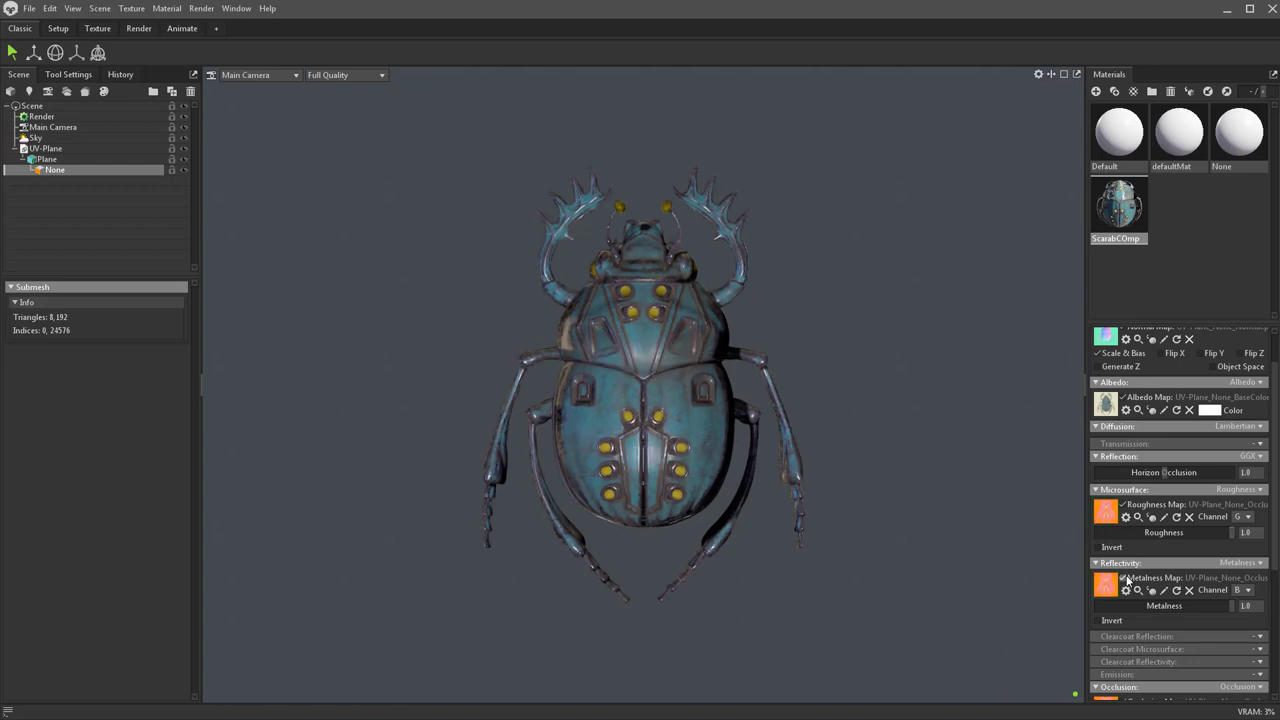
{"action": "left_click", "coordinate": [1126, 590]}
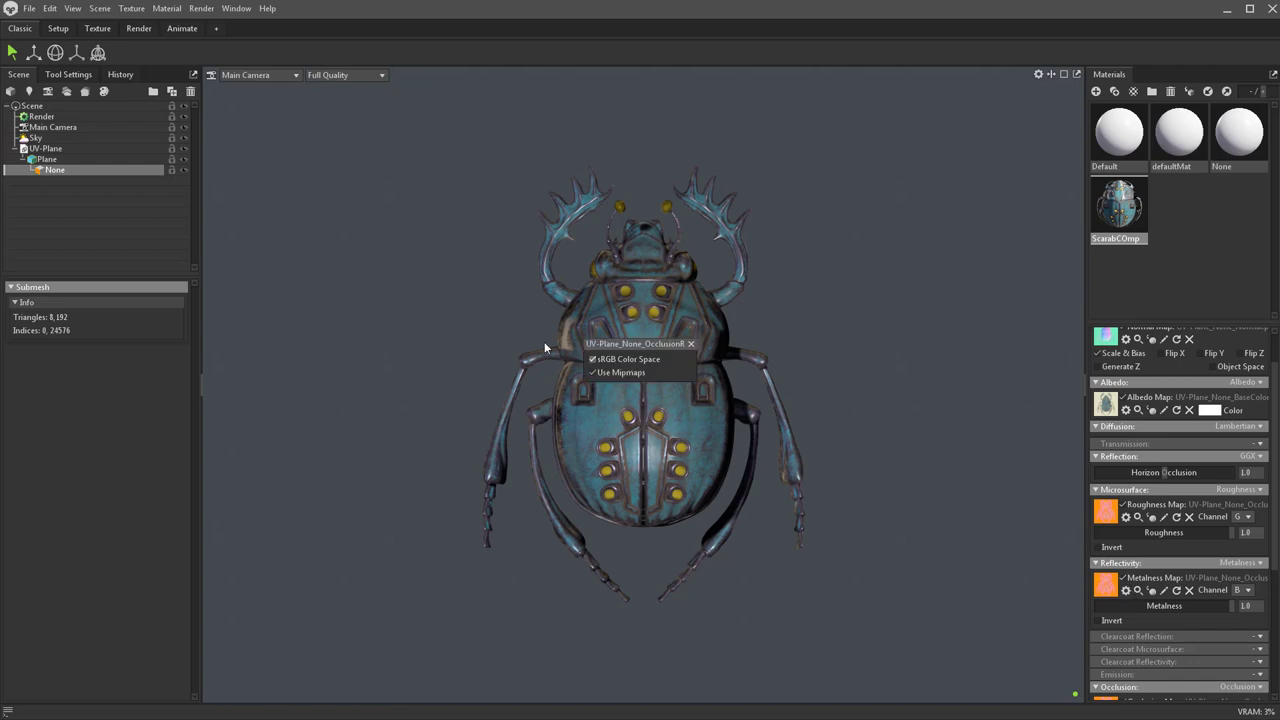
{"action": "left_click", "coordinate": [691, 344]}
Rotate the sky lighting around the beetle and inspect the material's shading from an oblique angle.
{"action": "left_click_drag", "start_coordinate": [890, 432], "coordinate": [926, 433], "text": "shift"}
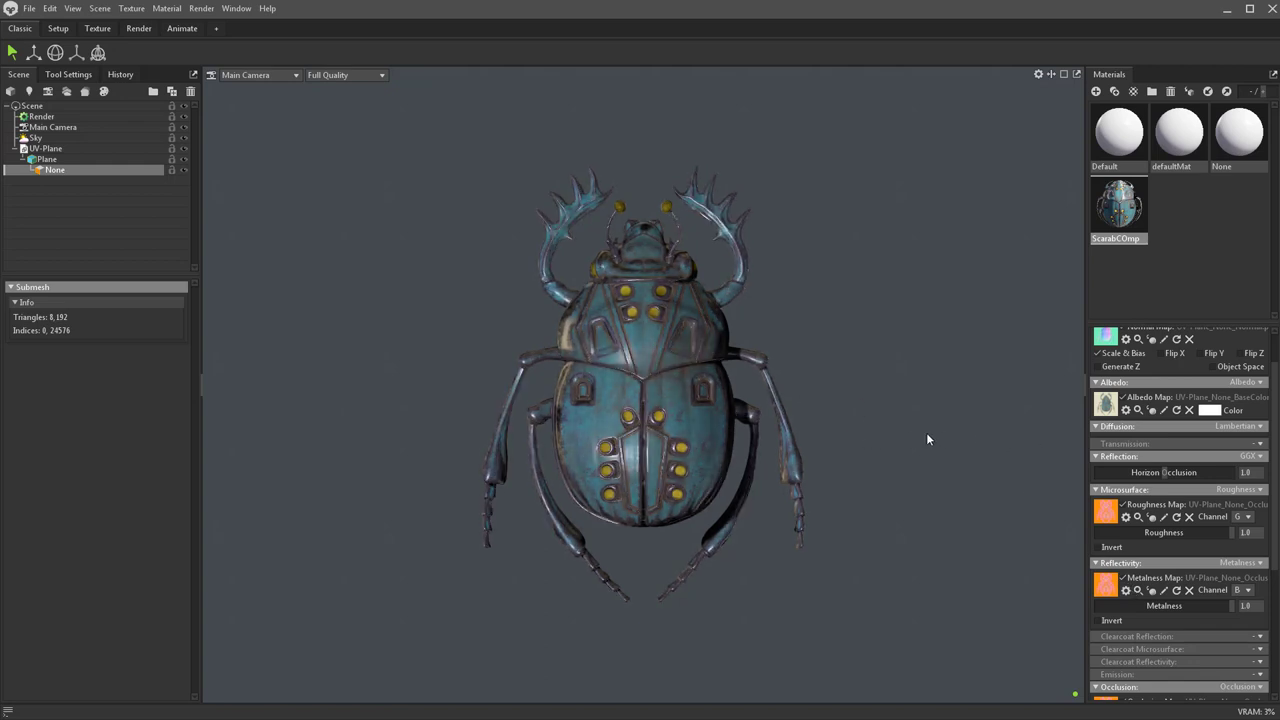
{"action": "mouse_move", "coordinate": [927, 438]}
{"action": "right_mouse_down", "text": "shift"}
{"action": "mouse_move", "coordinate": [974, 442]}
{"action": "mouse_move", "coordinate": [880, 440]}
{"action": "mouse_move", "coordinate": [912, 444]}
{"action": "right_mouse_up", "text": "shift"}
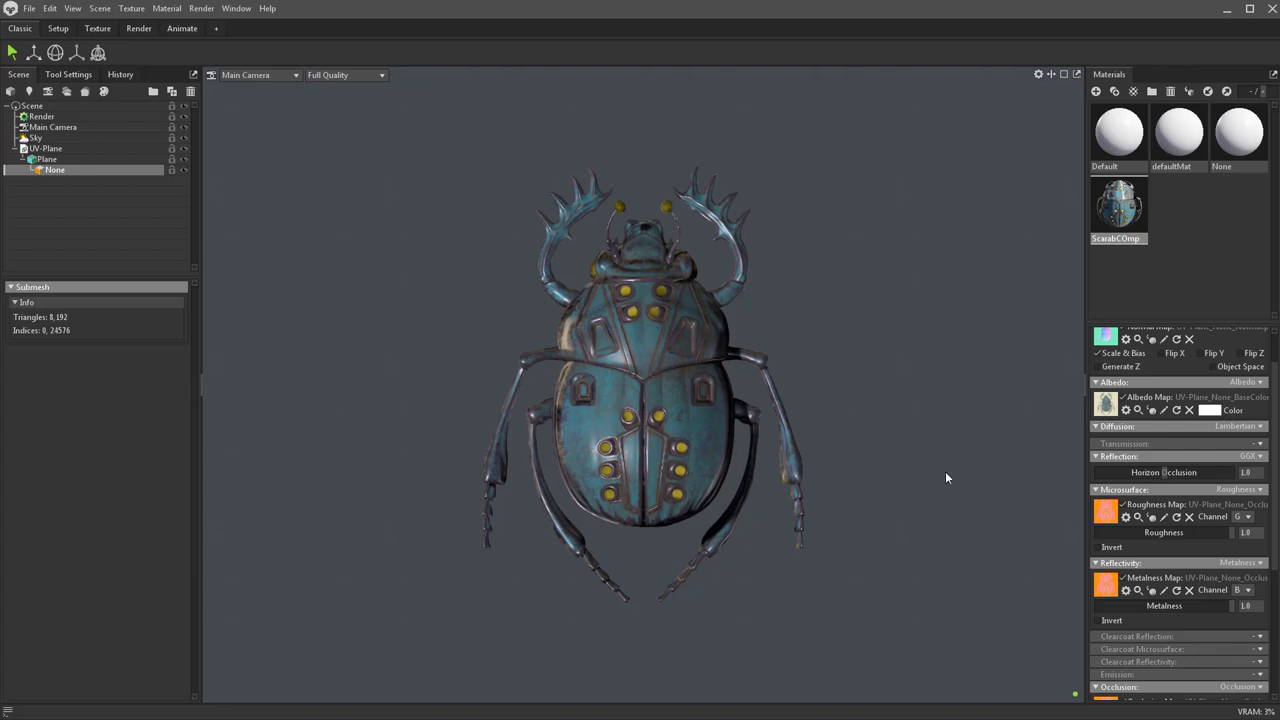
{"action": "left_click", "coordinate": [929, 457]}
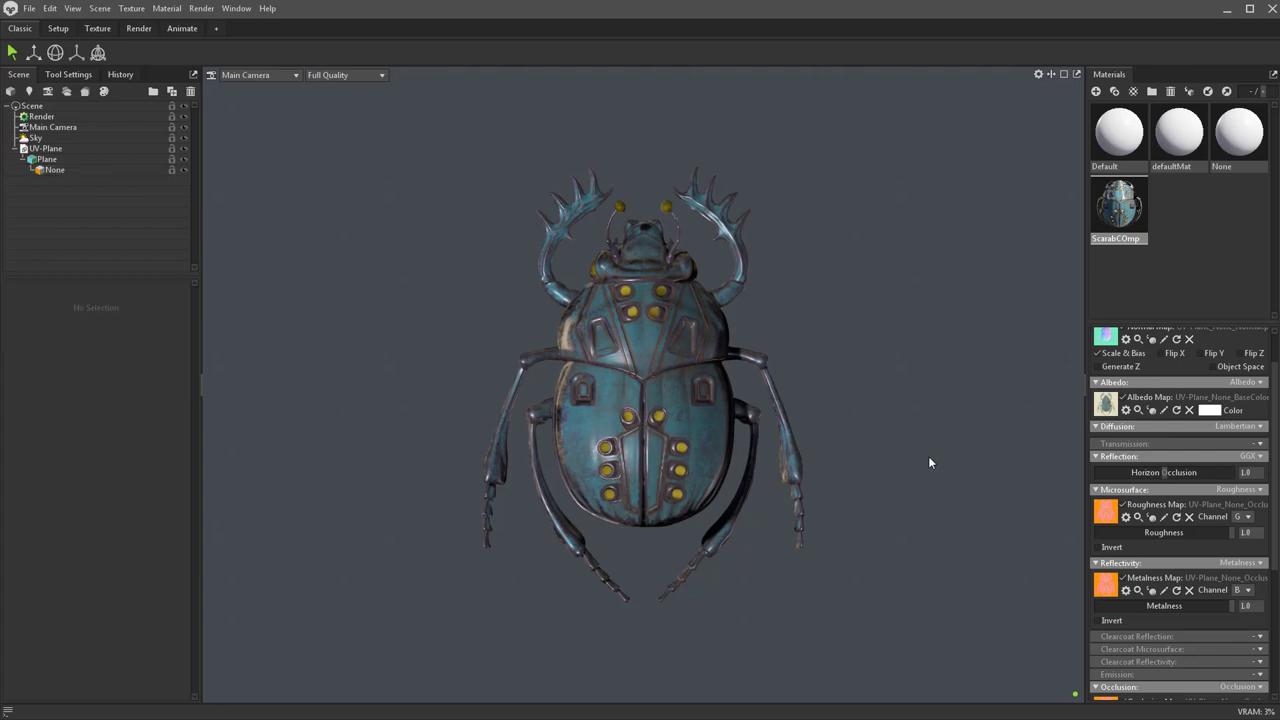
{"action": "left_click_drag", "start_coordinate": [922, 459], "coordinate": [824, 468]}
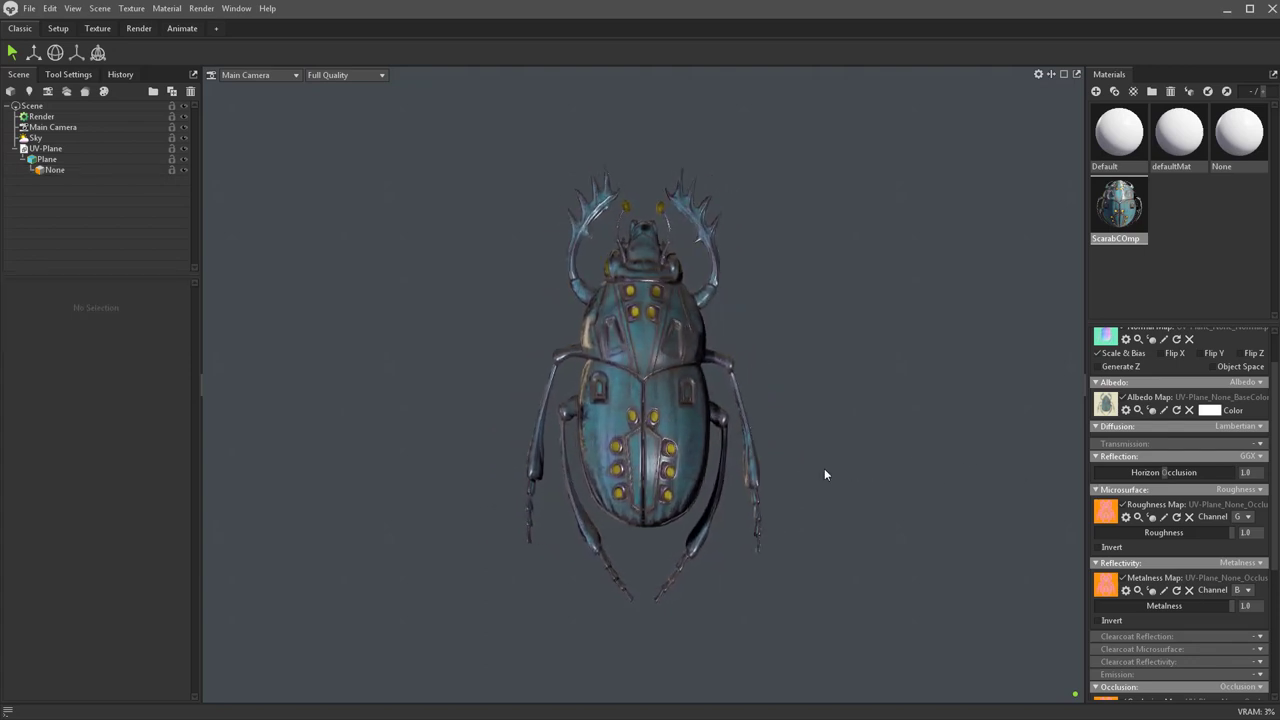
Set the ScarabCOmp material's displacement mode to Height.
{"action": "scroll", "coordinate": [1240, 464], "scroll_direction": "up", "scroll_amount": 2}
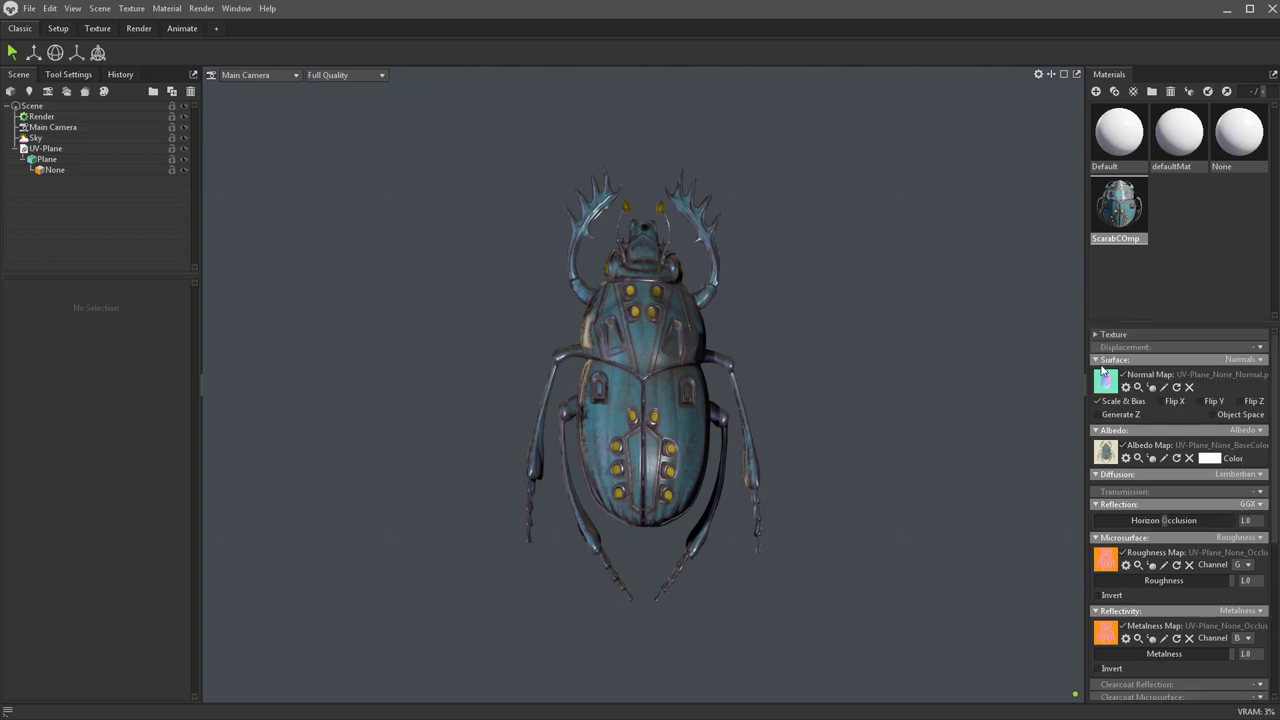
{"action": "left_click", "coordinate": [1260, 347]}
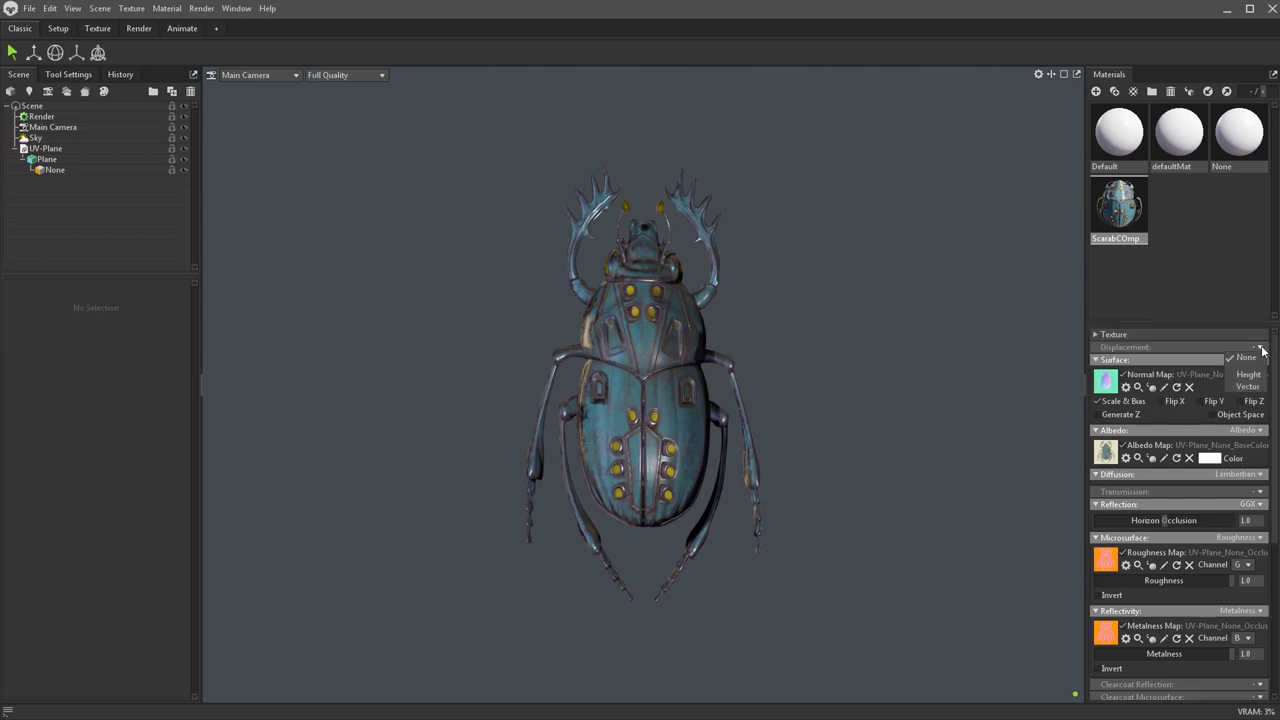
{"action": "left_click", "coordinate": [1252, 375]}
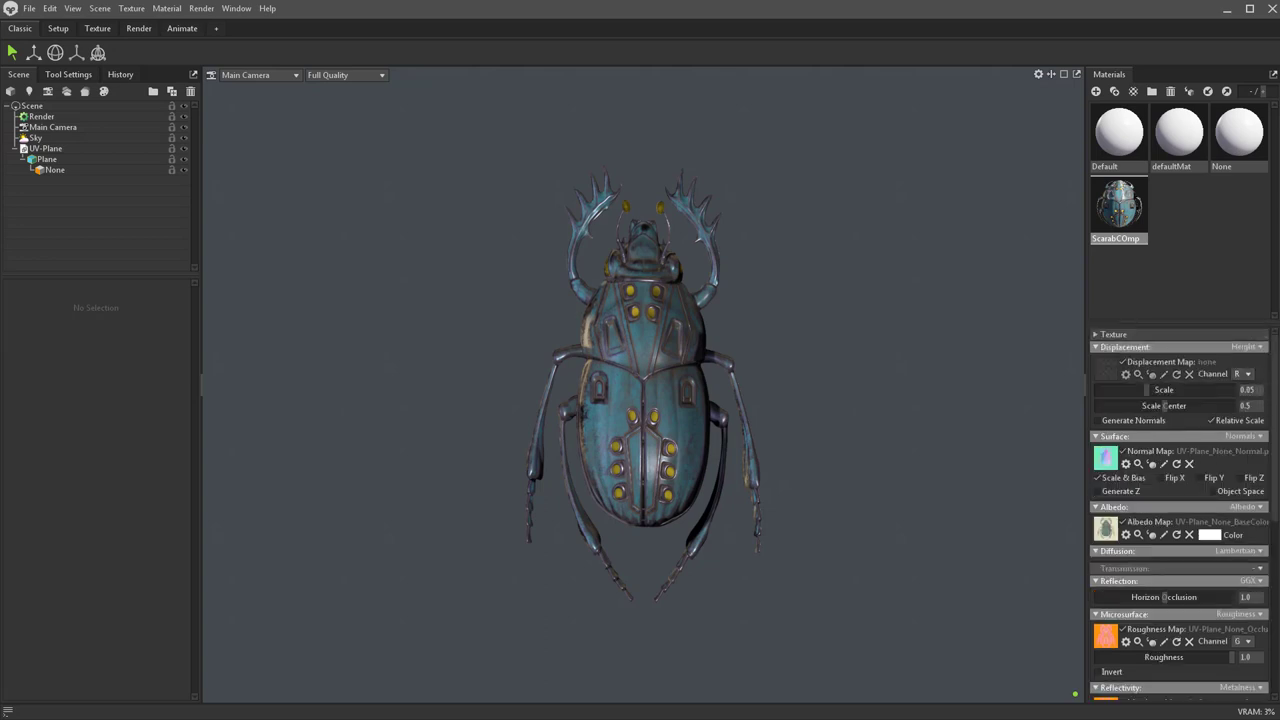
Assign displacement.PSD from the ZBrushCompositorData folder under ZPluginData as the displacement map and set its scale to 0.226.
{"action": "left_click_drag", "start_coordinate": [540, 718], "coordinate": [505, 221]}
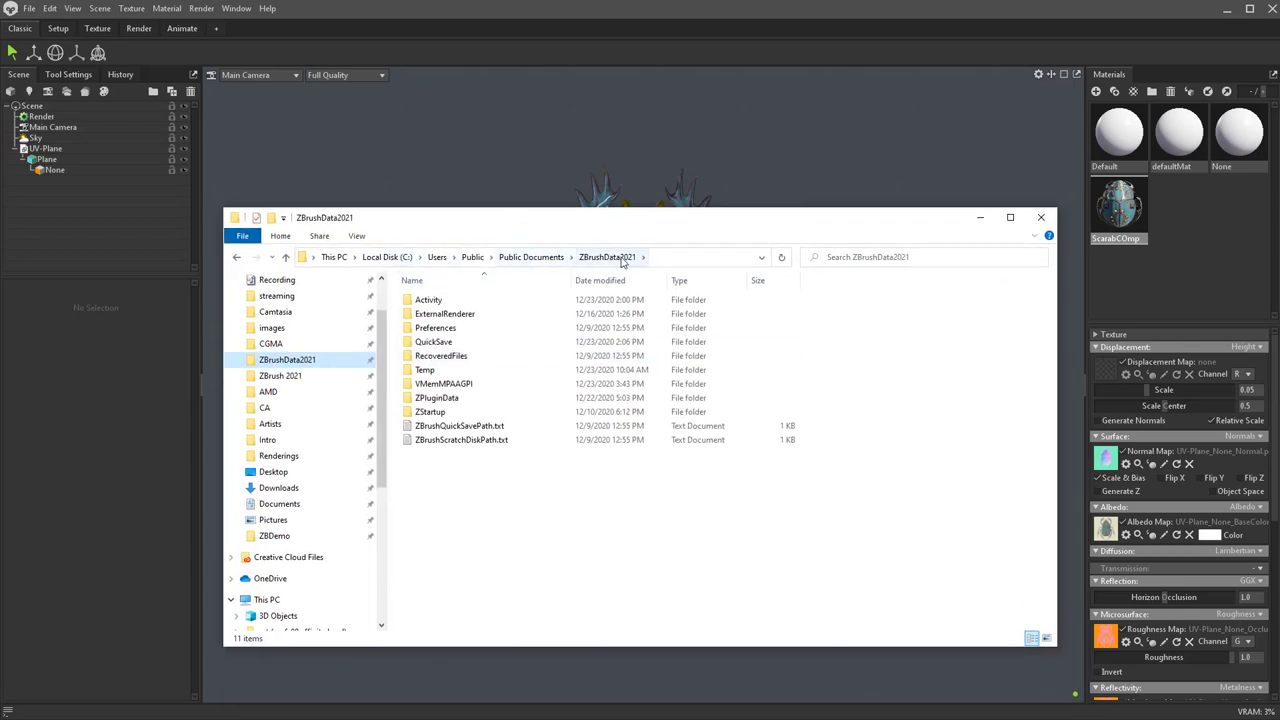
{"action": "double_click", "coordinate": [430, 411]}
{"action": "left_click", "coordinate": [608, 257]}
{"action": "double_click", "coordinate": [437, 397]}
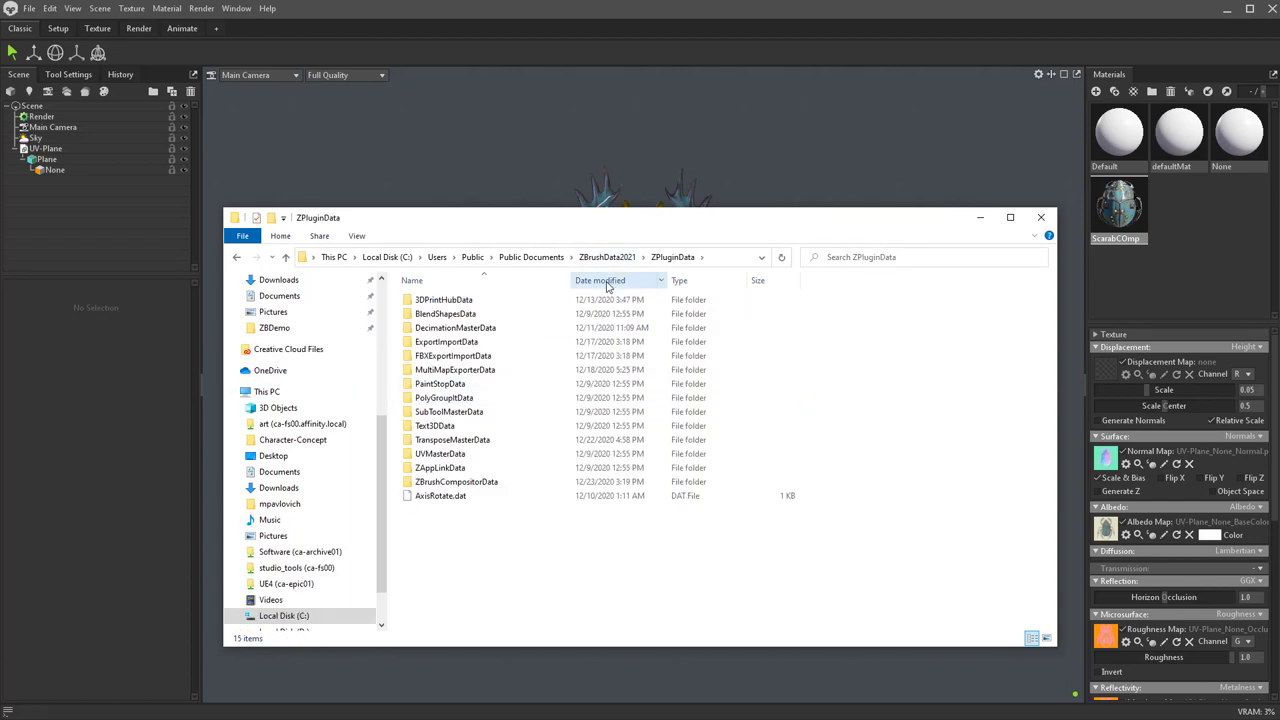
{"action": "double_click", "coordinate": [470, 482]}
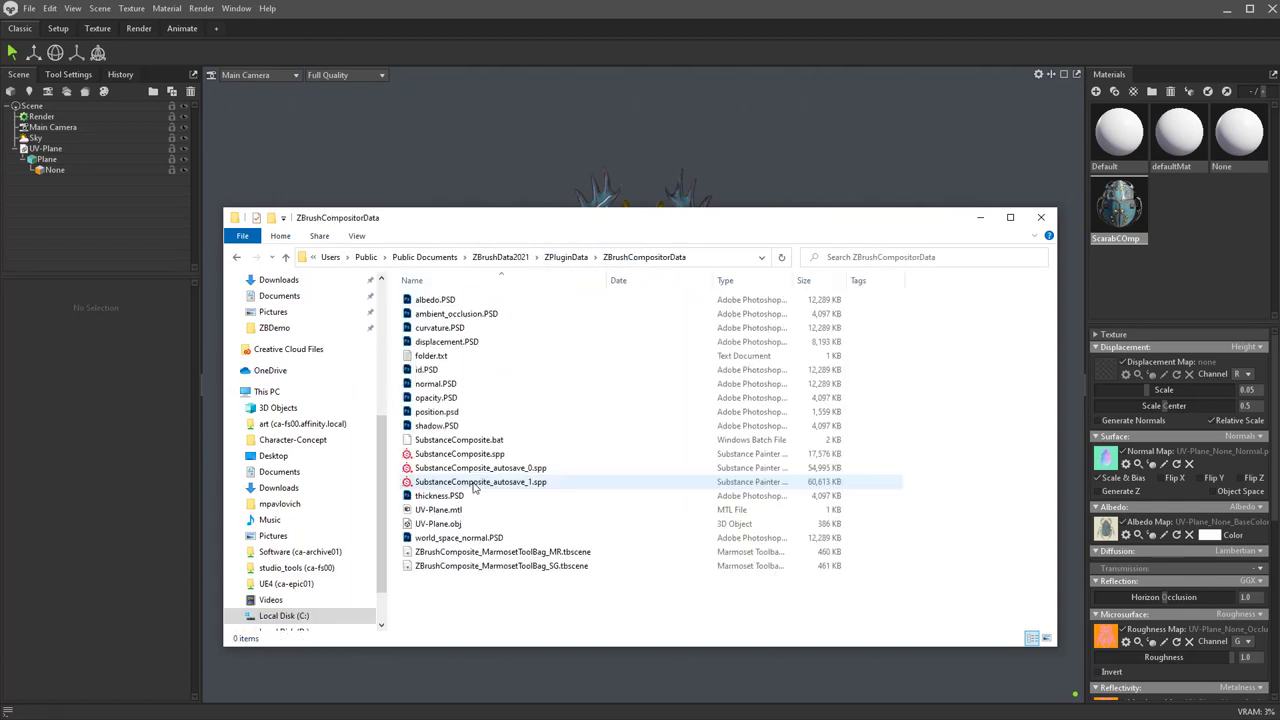
{"action": "left_click_drag", "start_coordinate": [447, 341], "coordinate": [1084, 426]}
{"action": "left_click_drag", "start_coordinate": [1110, 372], "coordinate": [1188, 397]}
{"action": "left_click", "coordinate": [780, 207]}
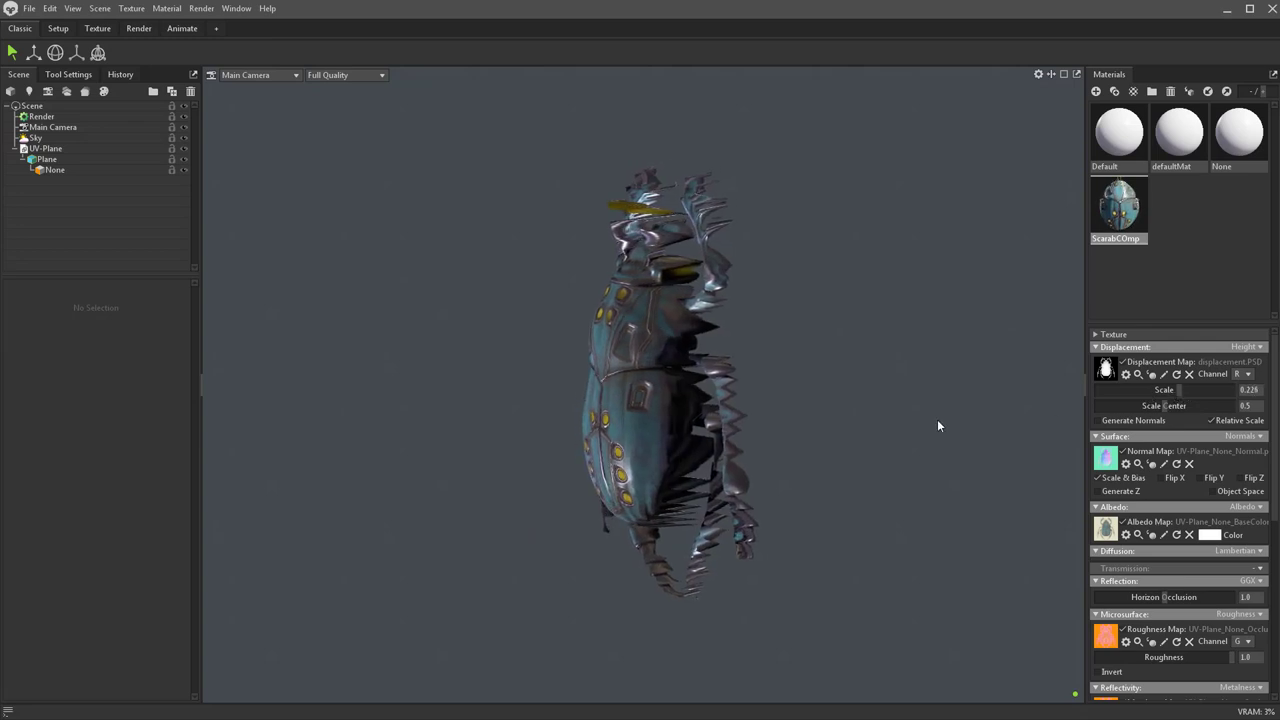
Turn on Catmull-Clark subdivision for the Plane mesh and set its subdivision level to 4.
{"action": "left_click", "coordinate": [100, 161]}
{"action": "left_click", "coordinate": [32, 505]}
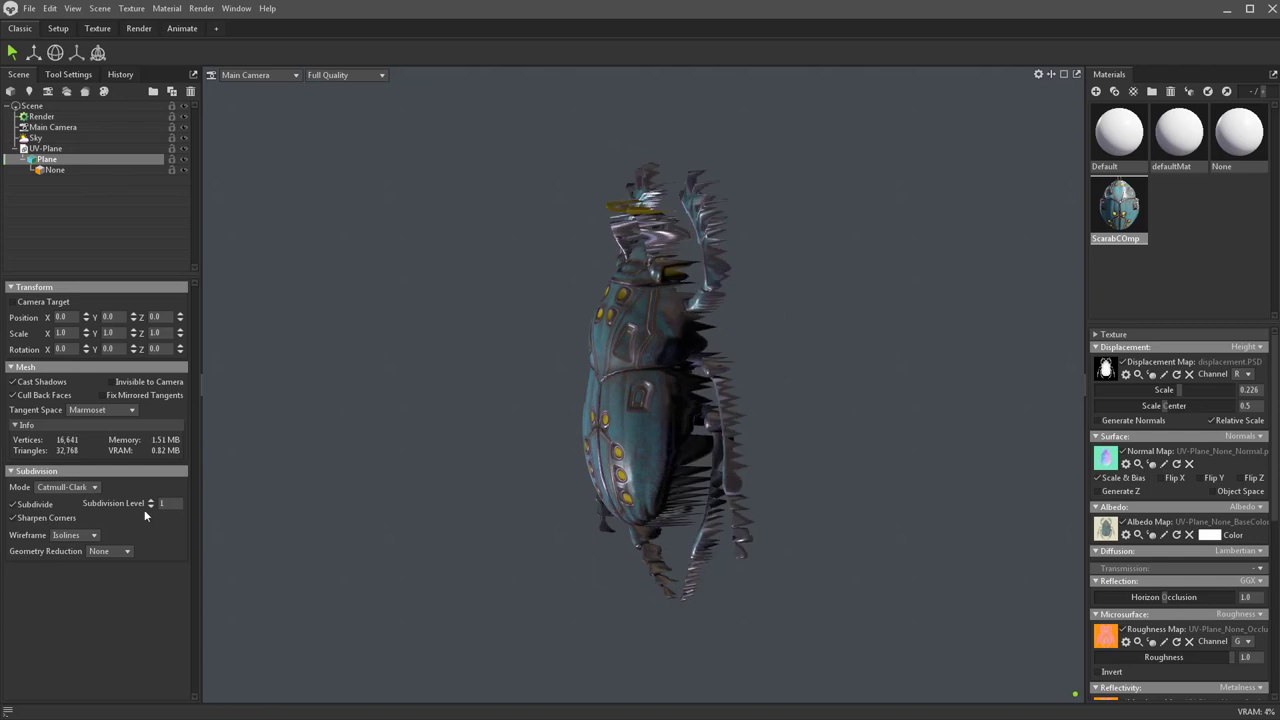
{"action": "left_click", "coordinate": [152, 501]}
{"action": "left_click", "coordinate": [152, 501]}
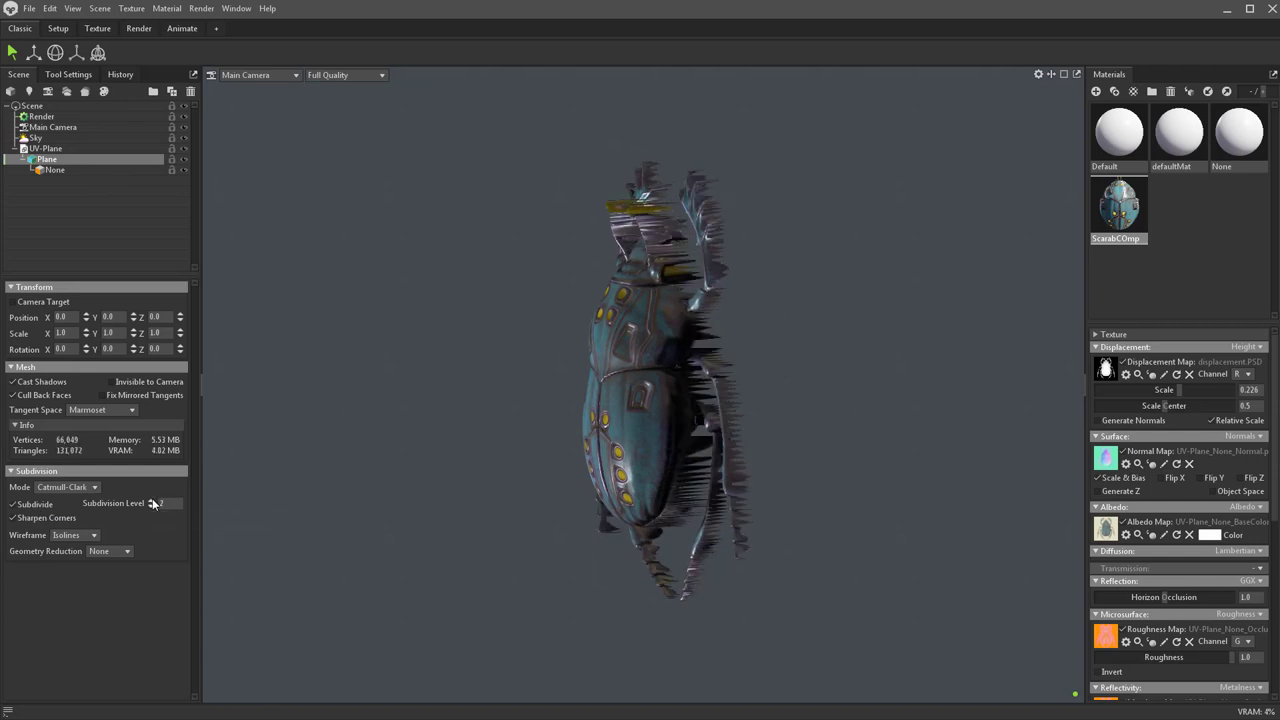
{"action": "left_click", "coordinate": [152, 502]}
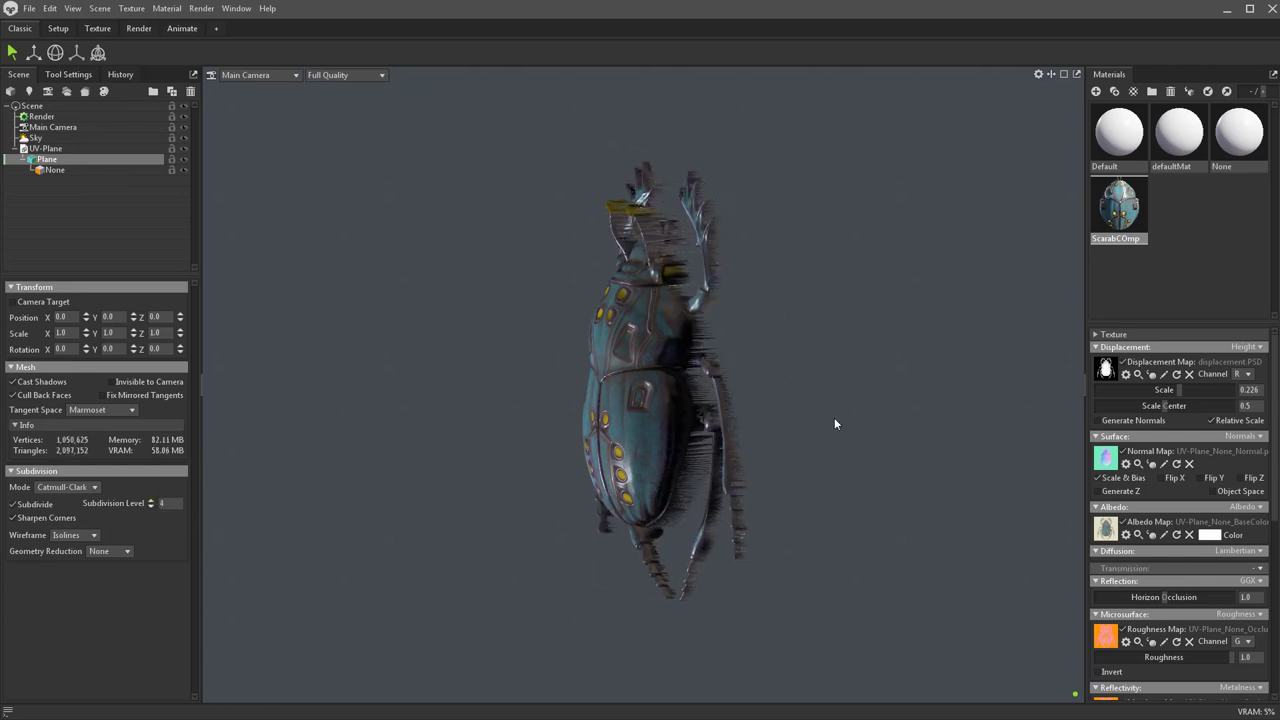
Set the ScarabCOmp material's displacement scale to 0.319 and return to a front view of the beetle.
{"action": "left_click_drag", "start_coordinate": [1183, 390], "coordinate": [1192, 390]}
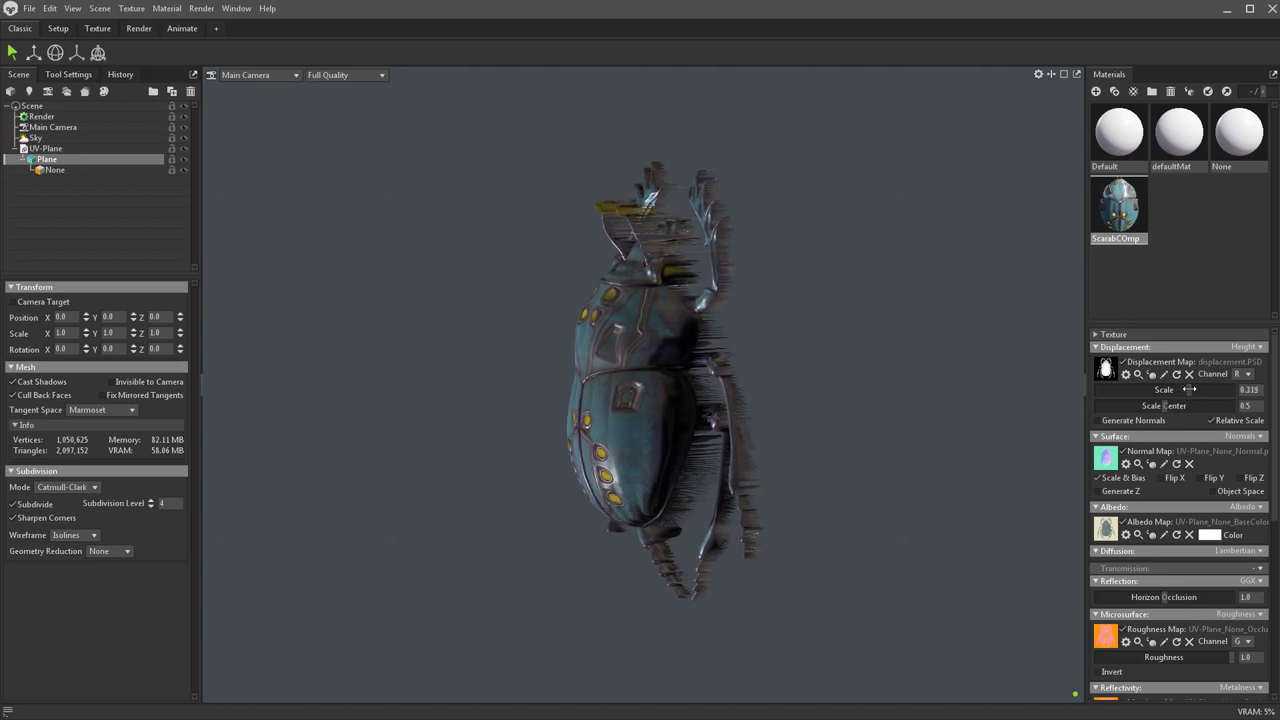
{"action": "left_click_drag", "start_coordinate": [800, 394], "coordinate": [920, 373]}
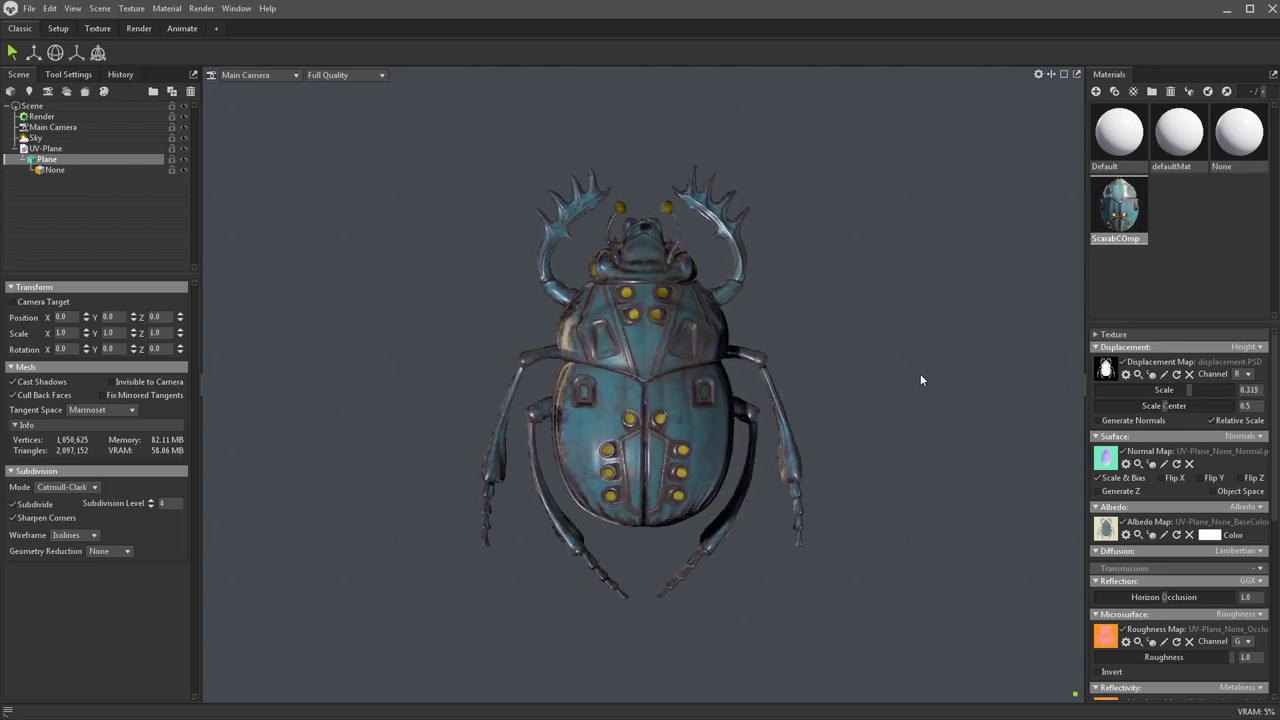
Set the Main Camera's X and Y rotation to 0 and re-centre the beetle in the viewport.
{"action": "left_click", "coordinate": [52, 127]}
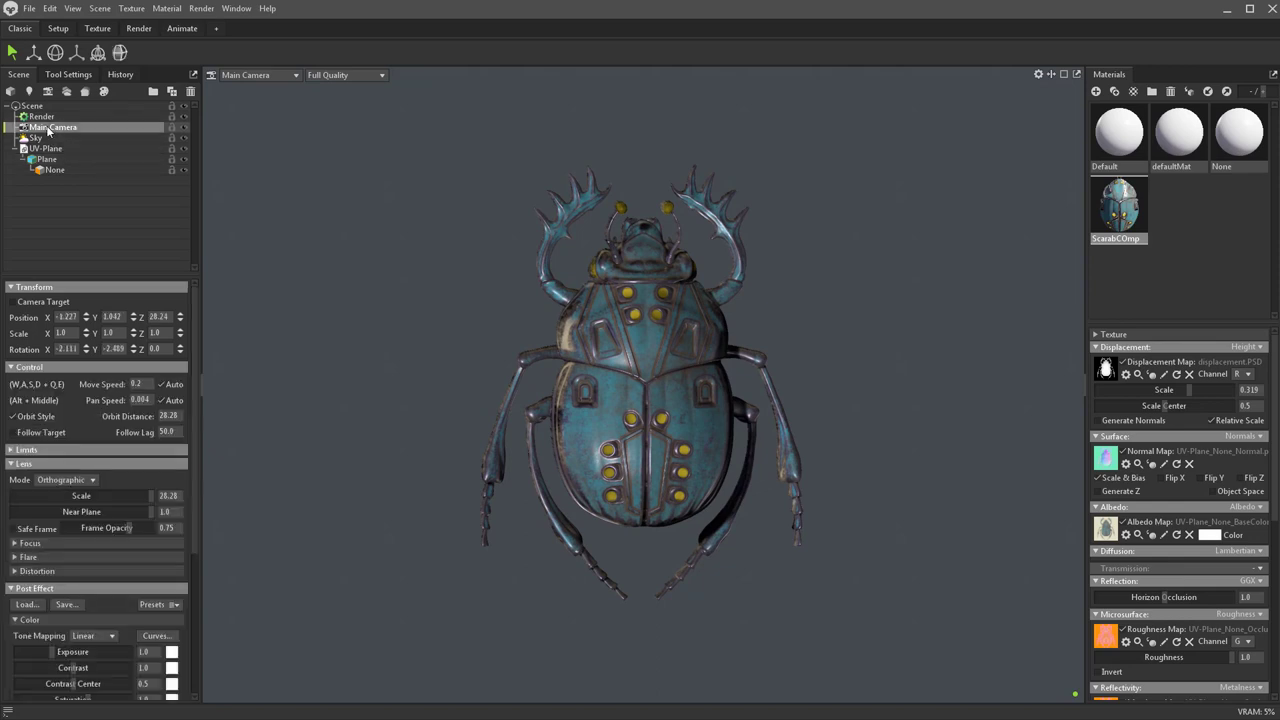
{"action": "double_click", "coordinate": [66, 348]}
{"action": "type", "text": "0"}
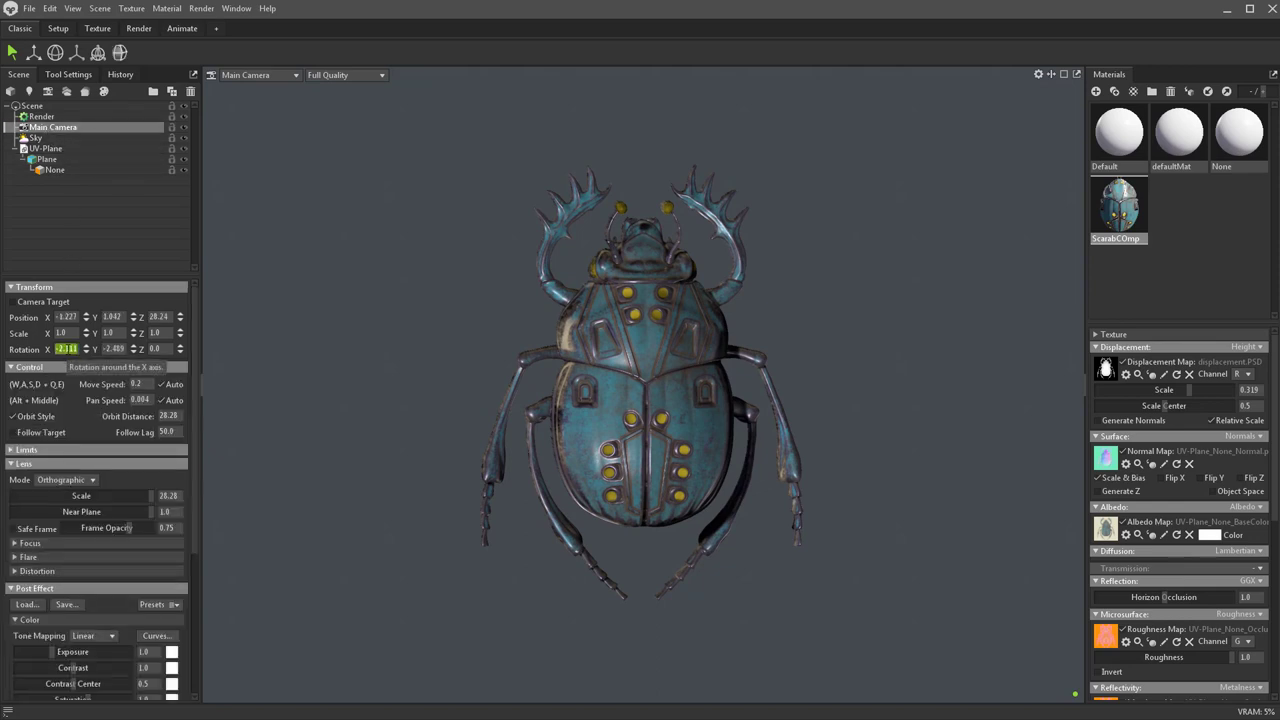
{"action": "key", "text": "Tab"}
{"action": "type", "text": "0"}
{"action": "key", "text": "Return"}
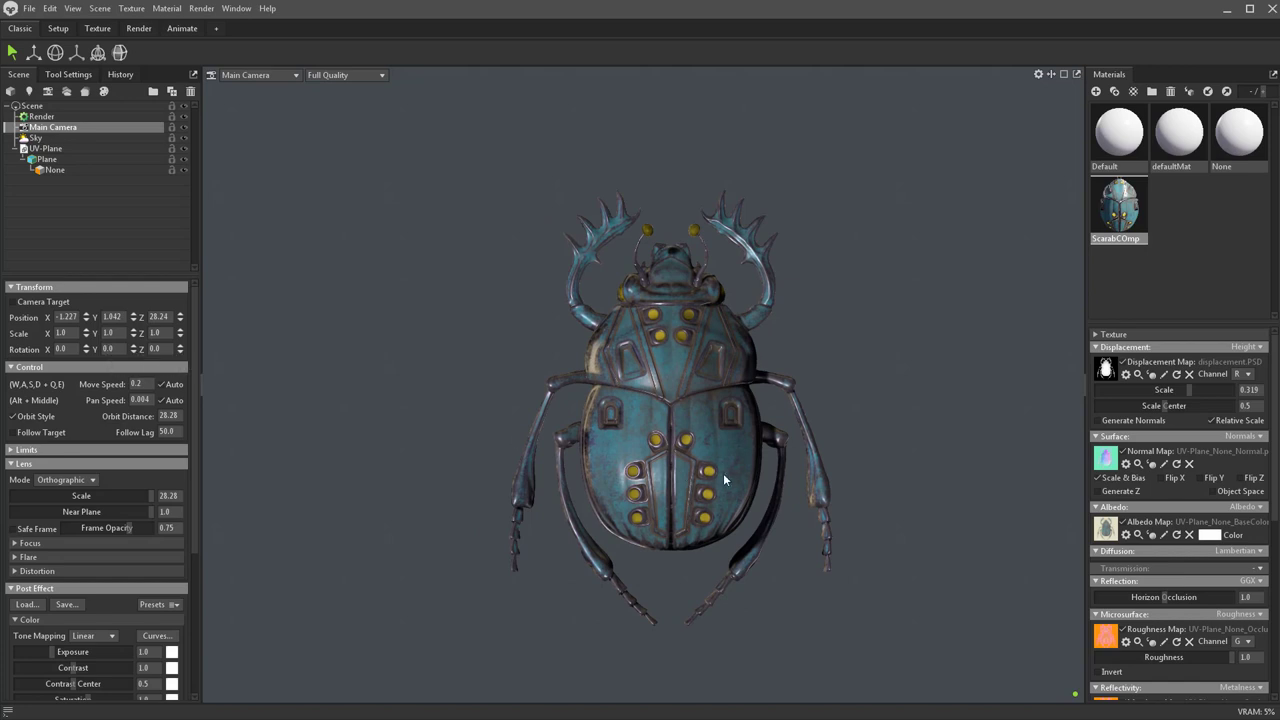
{"action": "middle_click_drag", "start_coordinate": [883, 317], "coordinate": [853, 300], "text": "alt"}
{"action": "mouse_move", "coordinate": [870, 300]}
{"action": "left_mouse_down", "text": "shift"}
{"action": "mouse_move", "coordinate": [828, 292]}
{"action": "mouse_move", "coordinate": [931, 305]}
{"action": "mouse_move", "coordinate": [819, 305]}
{"action": "mouse_move", "coordinate": [876, 314]}
{"action": "mouse_move", "coordinate": [853, 314]}
{"action": "left_mouse_up", "text": "shift"}
{"action": "scroll", "coordinate": [103, 489], "scroll_direction": "down", "scroll_amount": 8}
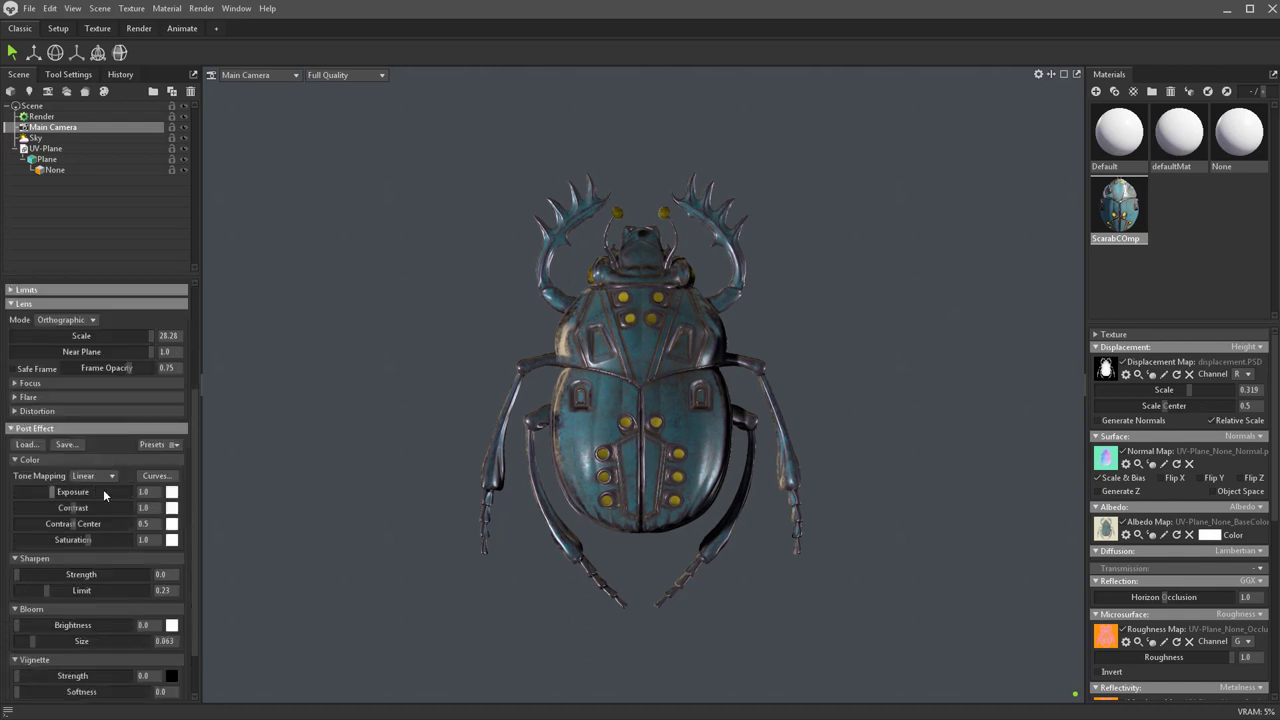
{"action": "scroll", "coordinate": [80, 420], "scroll_direction": "up", "scroll_amount": 6}
Open the Sky's preset library and dock it below the viewport.
{"action": "left_click", "coordinate": [36, 137]}
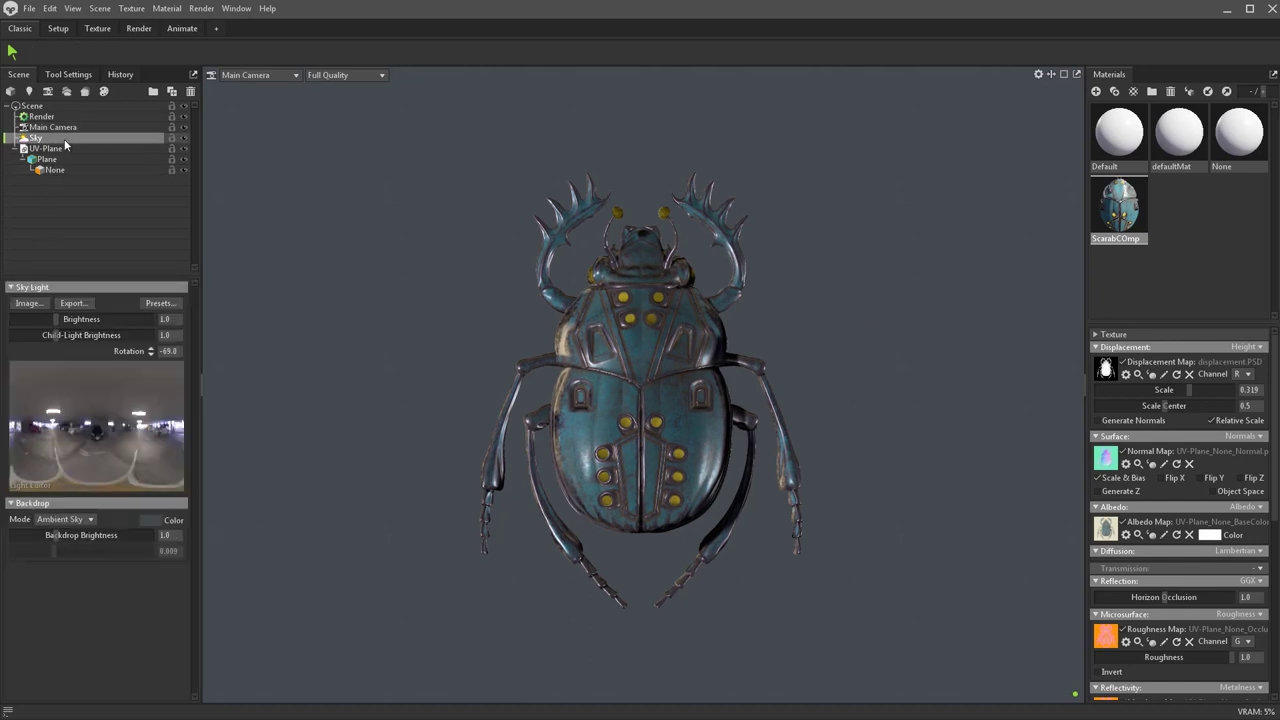
{"action": "left_click", "coordinate": [168, 306]}
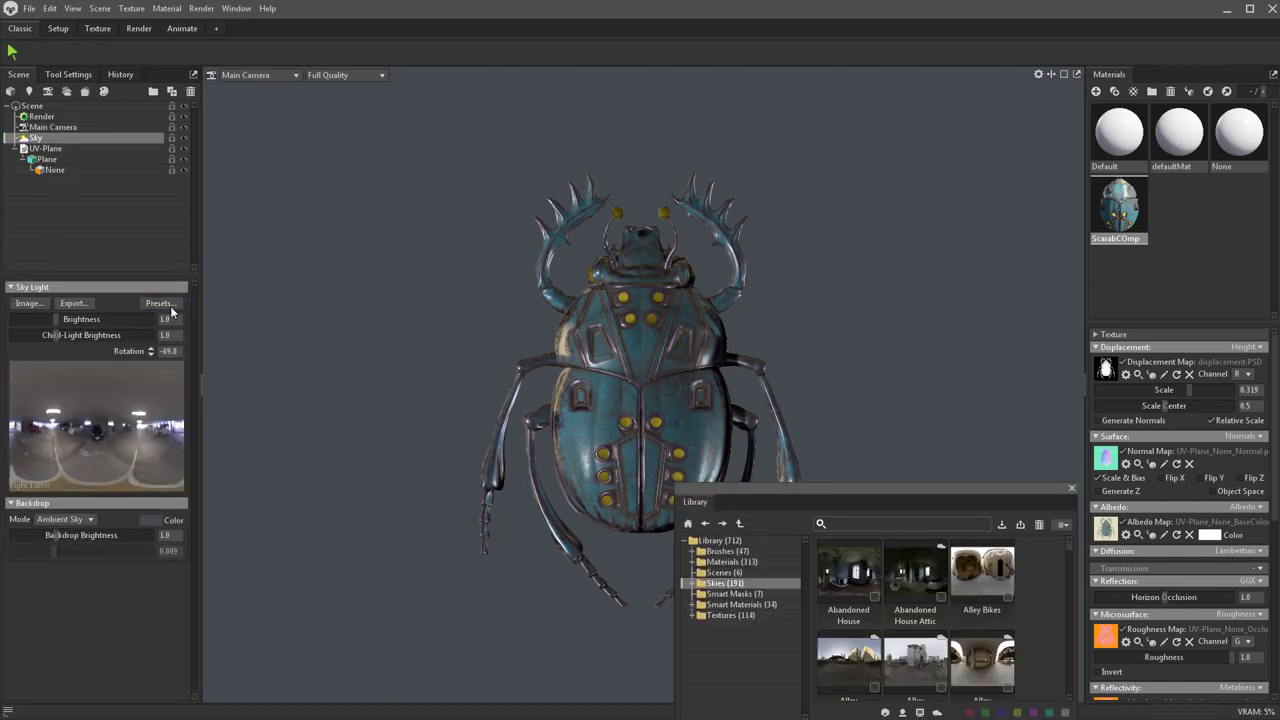
{"action": "left_click_drag", "start_coordinate": [740, 497], "coordinate": [544, 706]}
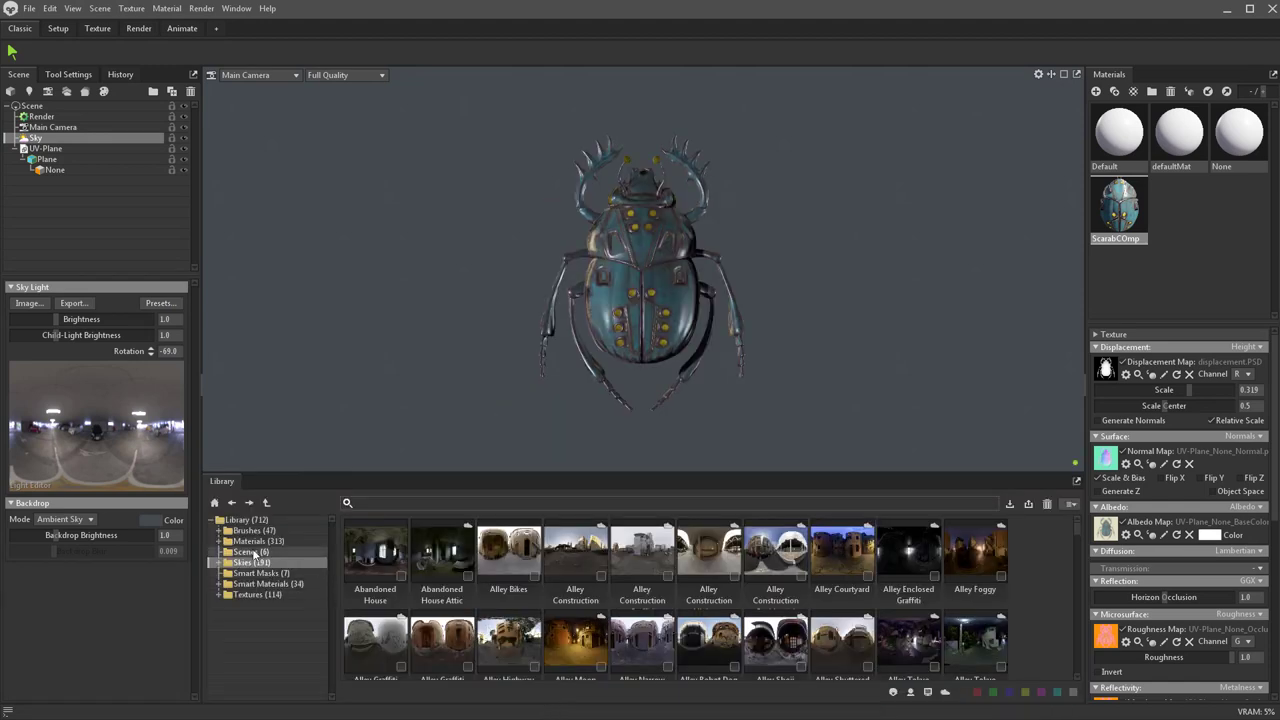
Try Midday sky presets on the beetle, including Mountains Waterfall Skogafoss, Mountains Waterfall Skogafoss Field and Parking Lot Bikes.
{"action": "left_click", "coordinate": [218, 565]}
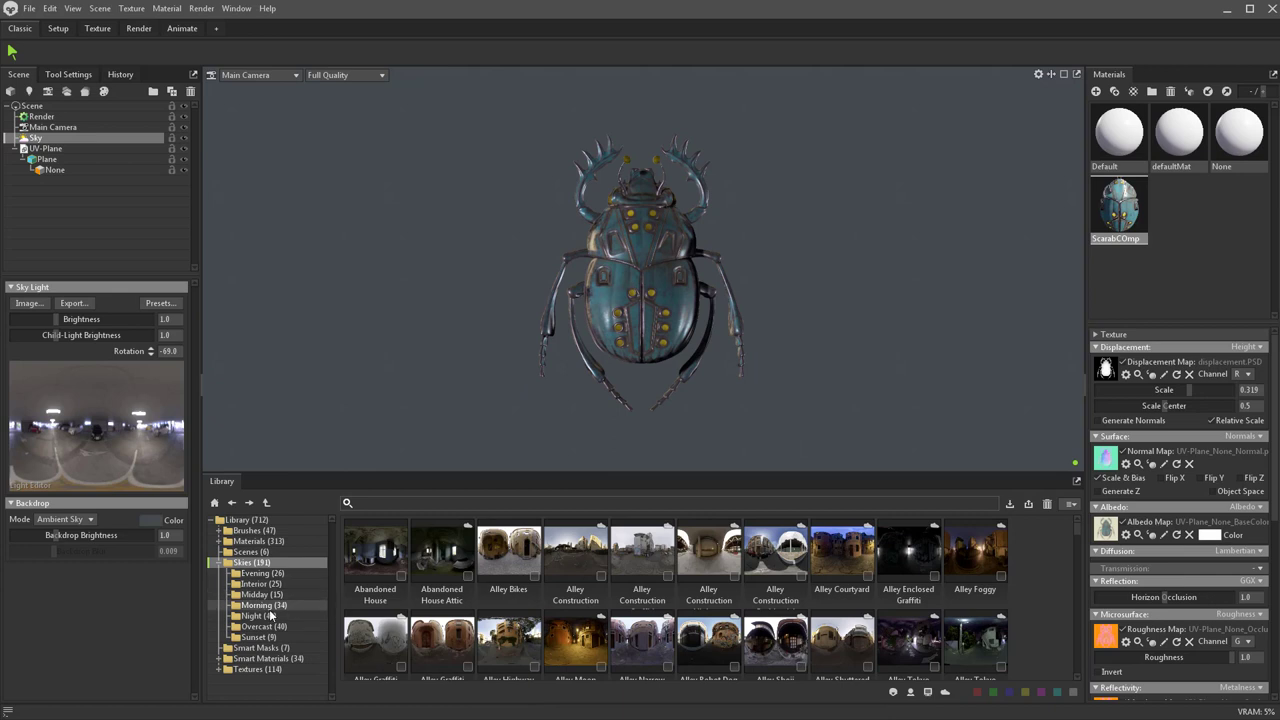
{"action": "left_click", "coordinate": [256, 594]}
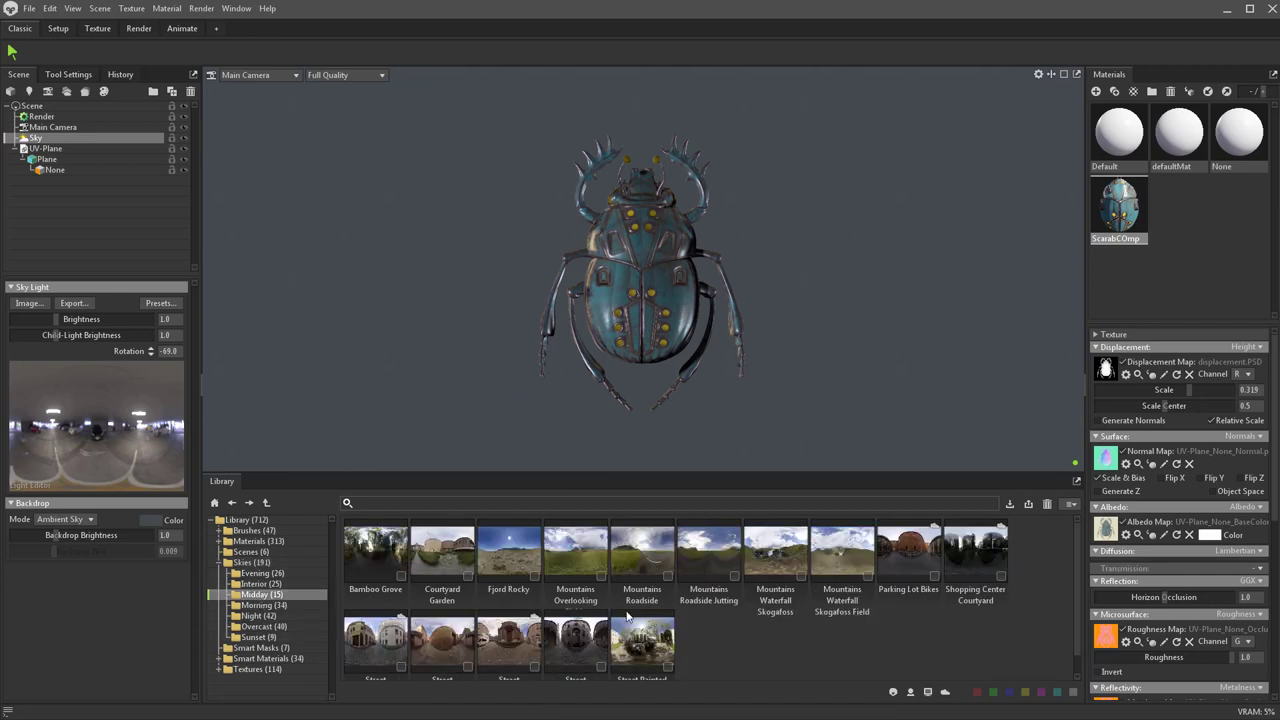
{"action": "left_click", "coordinate": [778, 553]}
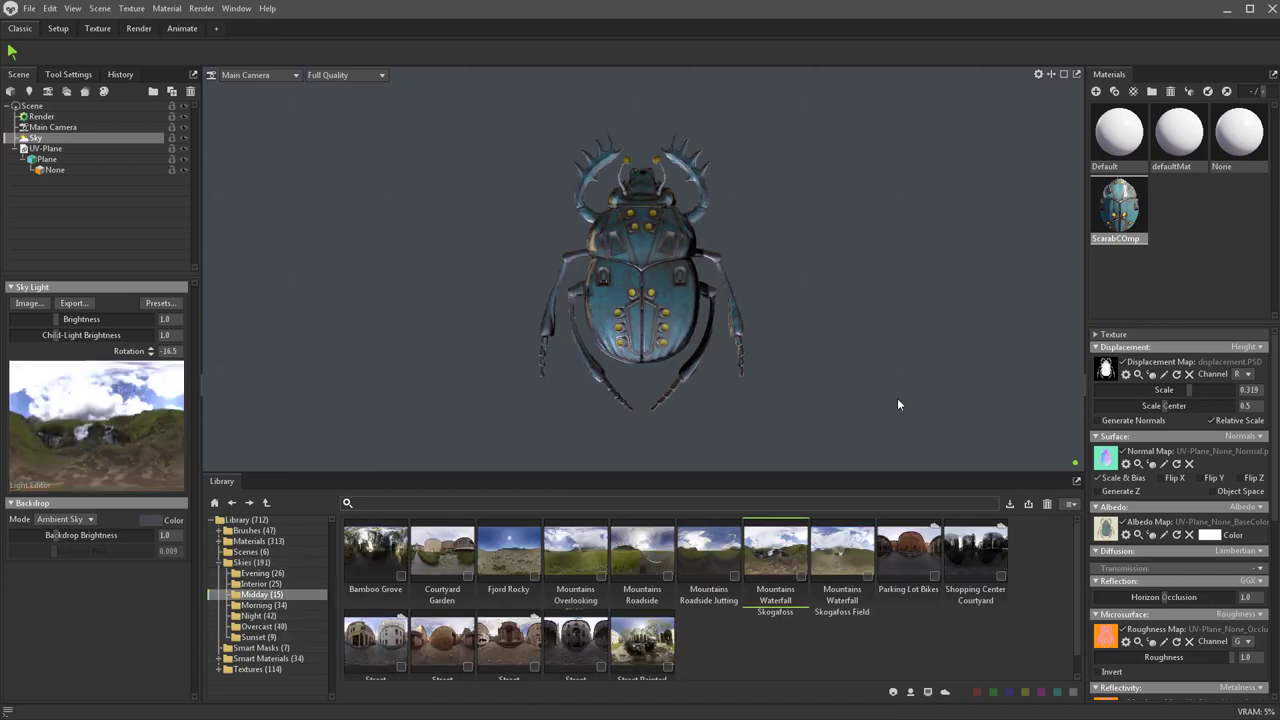
{"action": "left_click", "coordinate": [843, 553]}
{"action": "left_click", "coordinate": [912, 554]}
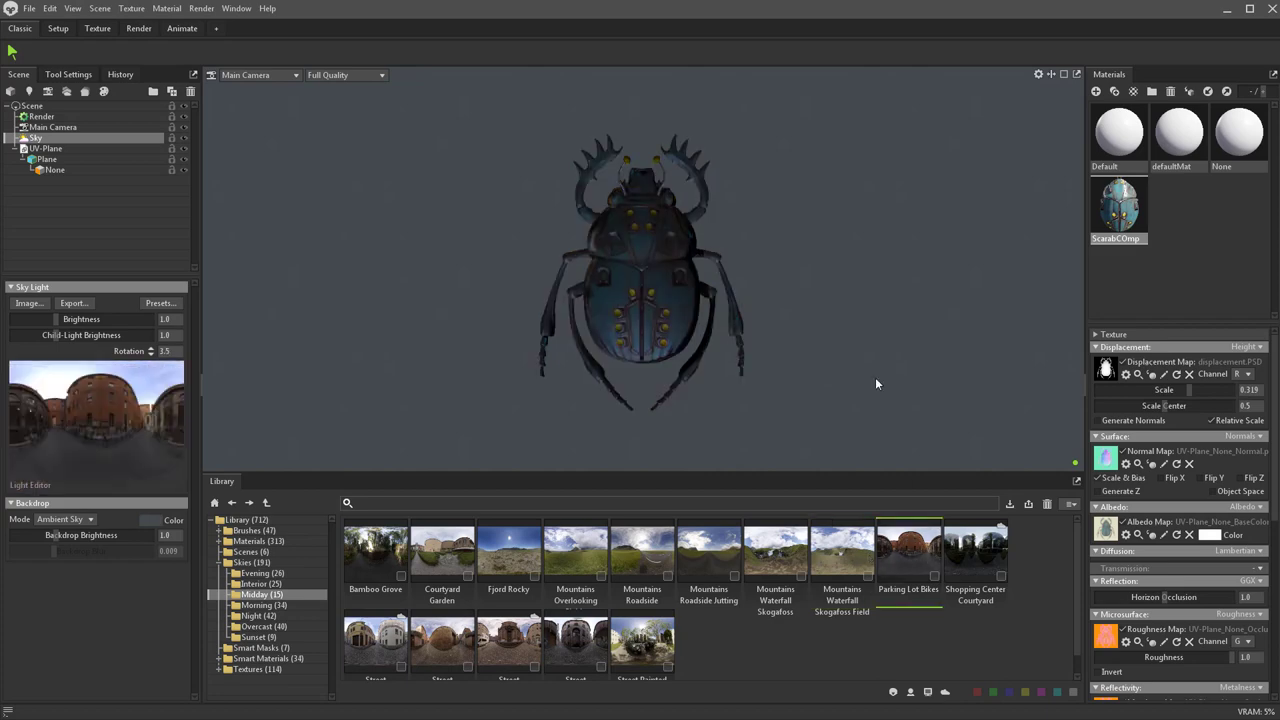
Browse the Morning sky presets and apply the second Courtyard Cobblestone sky to the scene.
{"action": "left_click", "coordinate": [279, 606]}
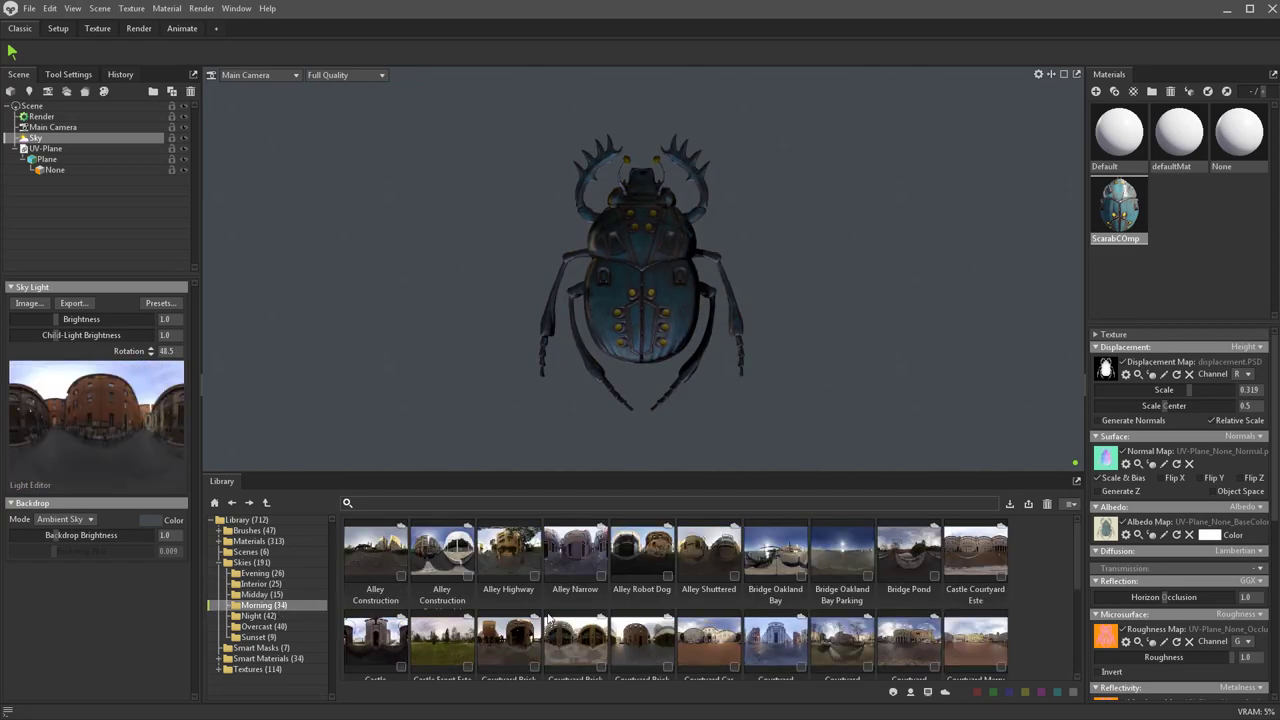
{"action": "scroll", "coordinate": [548, 620], "scroll_direction": "down", "scroll_amount": 2}
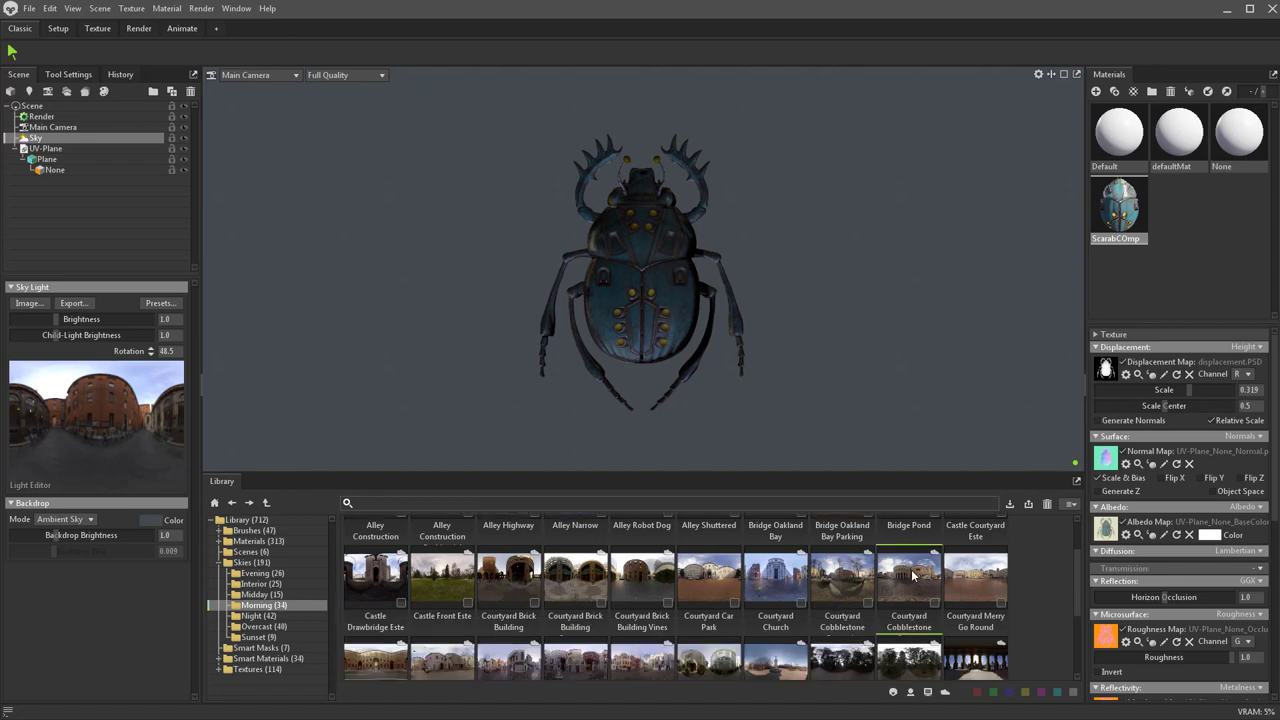
{"action": "scroll", "coordinate": [911, 569], "scroll_direction": "up", "scroll_amount": 2}
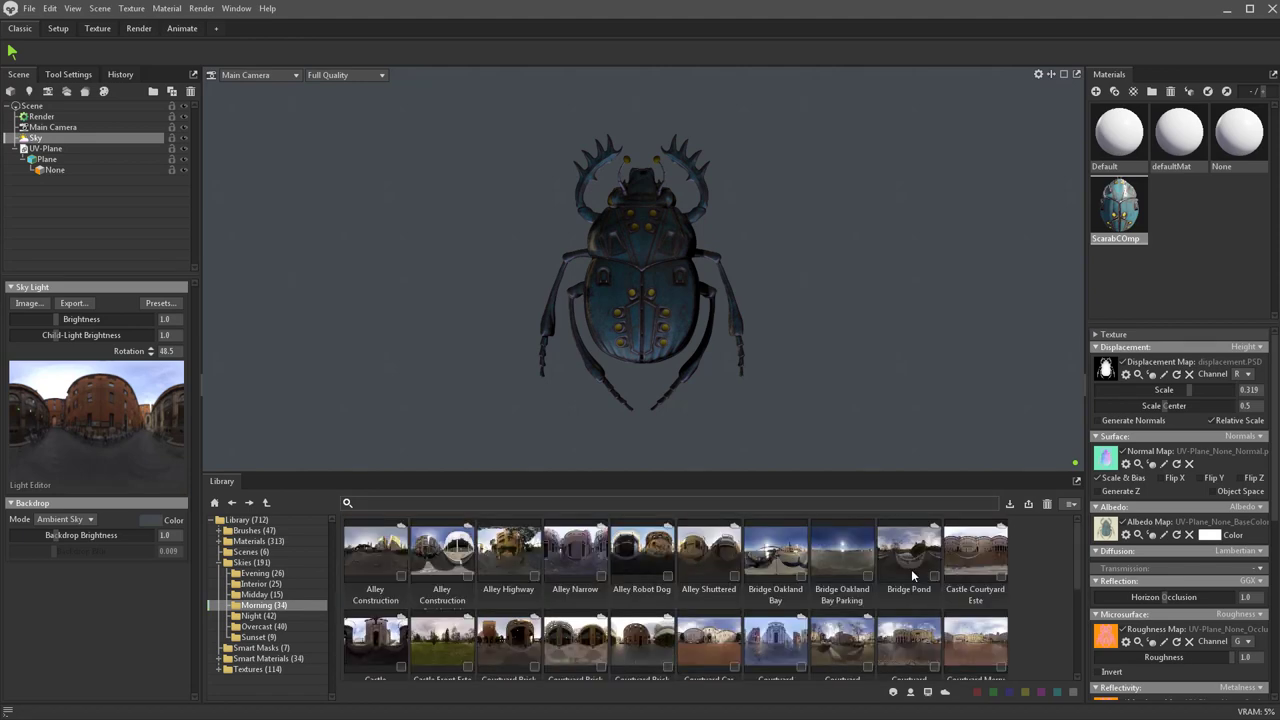
{"action": "scroll", "coordinate": [905, 560], "scroll_direction": "down", "scroll_amount": 3}
{"action": "left_click", "coordinate": [899, 545]}
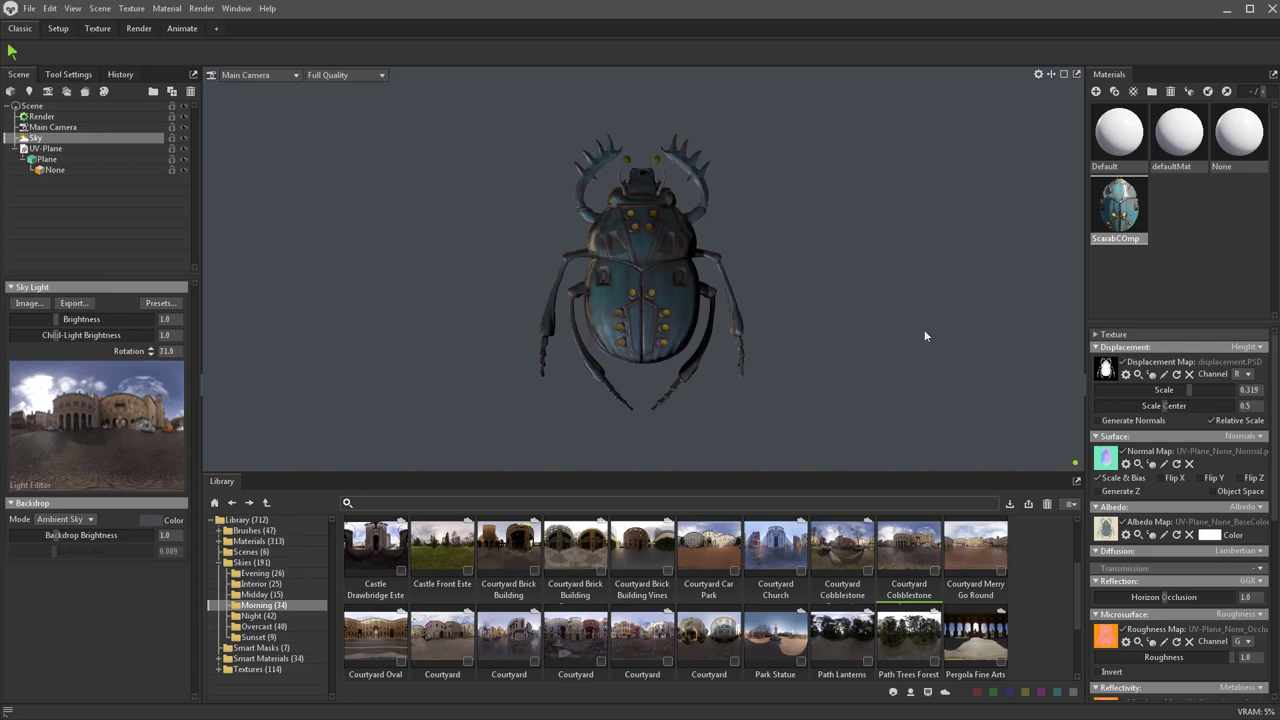
Add a child sky light on the bright clouds of the sky image and set its brightness to 6.49.
{"action": "left_click", "coordinate": [47, 402]}
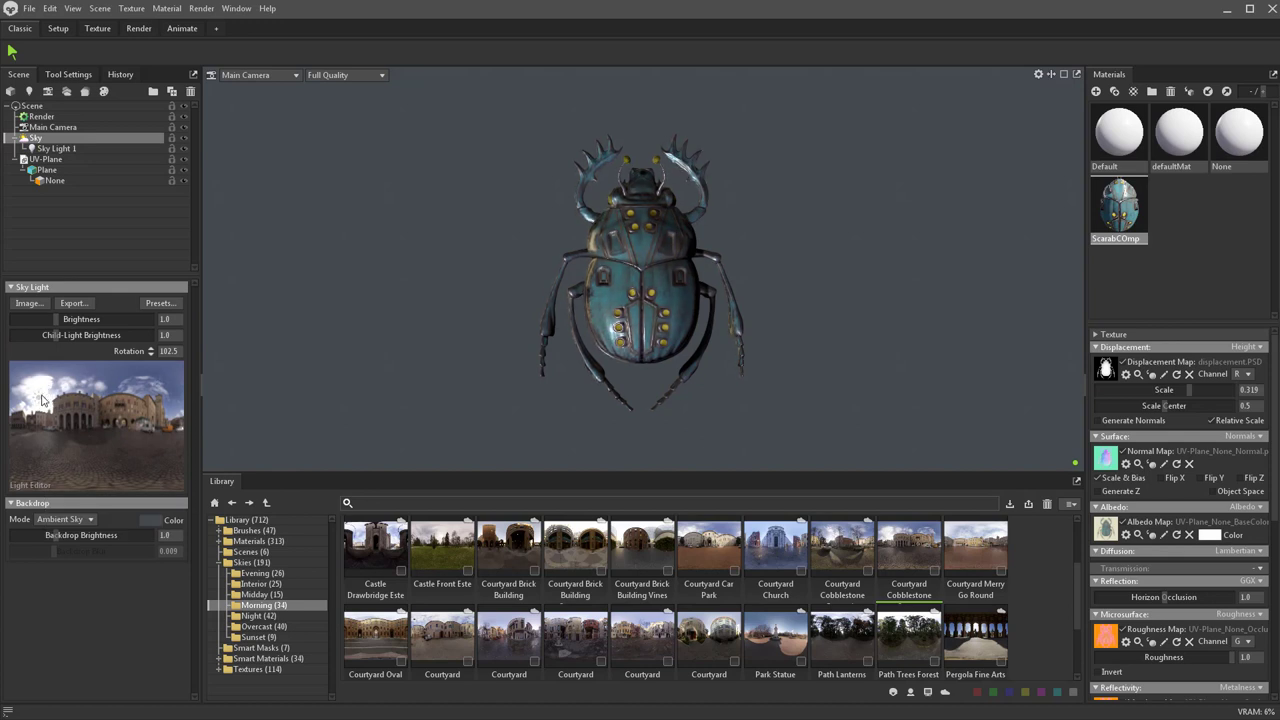
{"action": "left_click", "coordinate": [57, 148]}
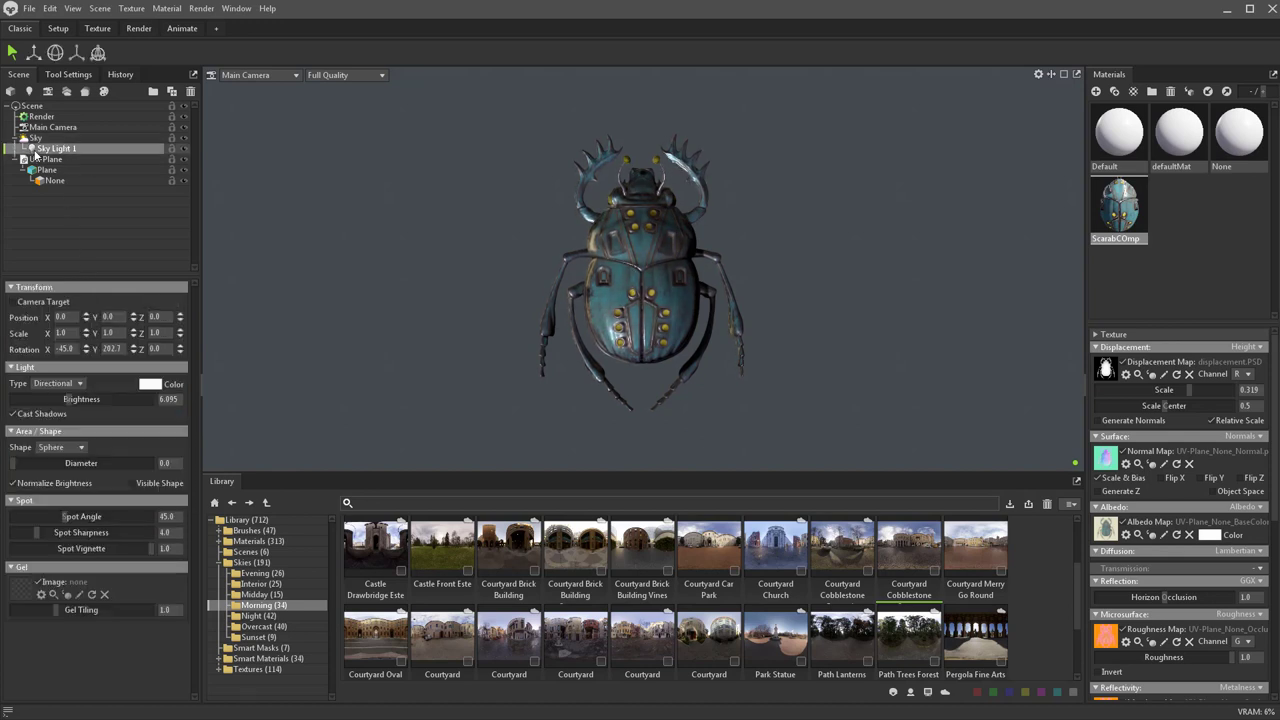
{"action": "left_click_drag", "start_coordinate": [66, 398], "coordinate": [71, 399]}
Rotate the sky lighting across the beetle and check its shading in a closer view.
{"action": "left_click_drag", "start_coordinate": [604, 347], "coordinate": [660, 344], "text": "shift"}
{"action": "scroll", "coordinate": [786, 316], "scroll_direction": "up", "scroll_amount": 3}
{"action": "scroll", "coordinate": [1000, 313], "scroll_direction": "down", "scroll_amount": 3}
{"action": "right_click_drag", "start_coordinate": [1048, 306], "coordinate": [1054, 383]}
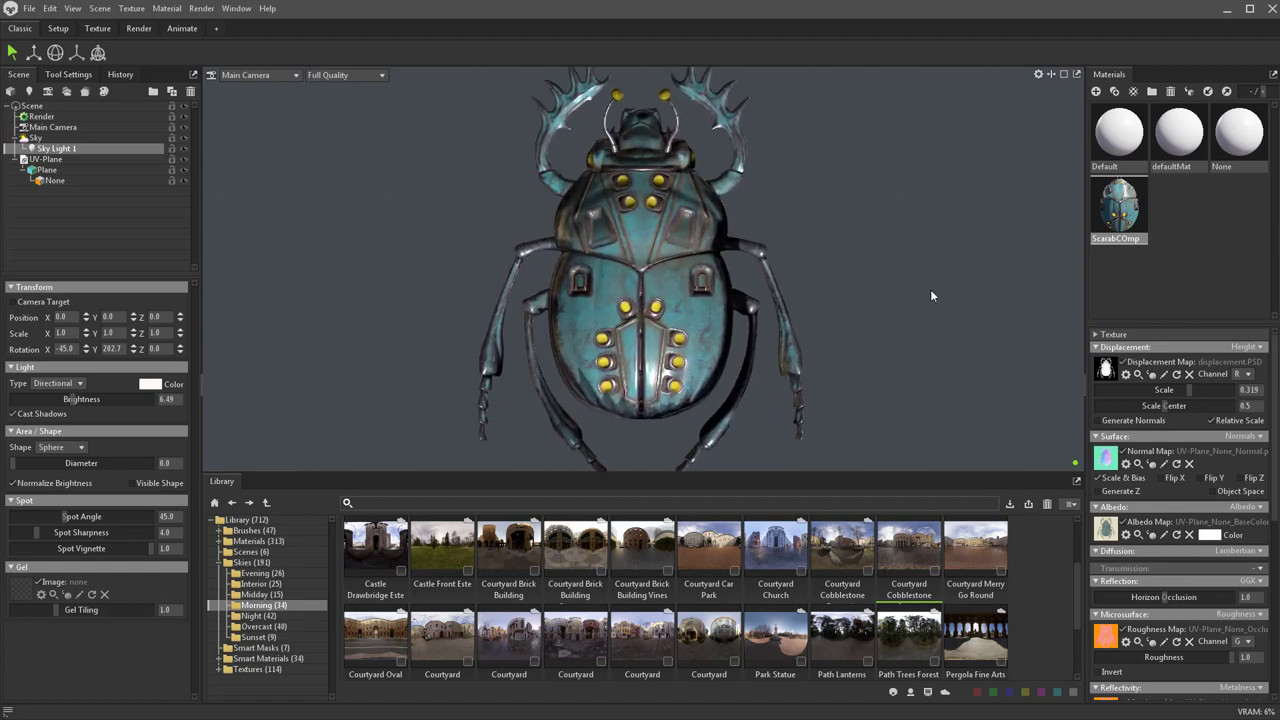
{"action": "middle_click_drag", "start_coordinate": [930, 289], "coordinate": [921, 329]}
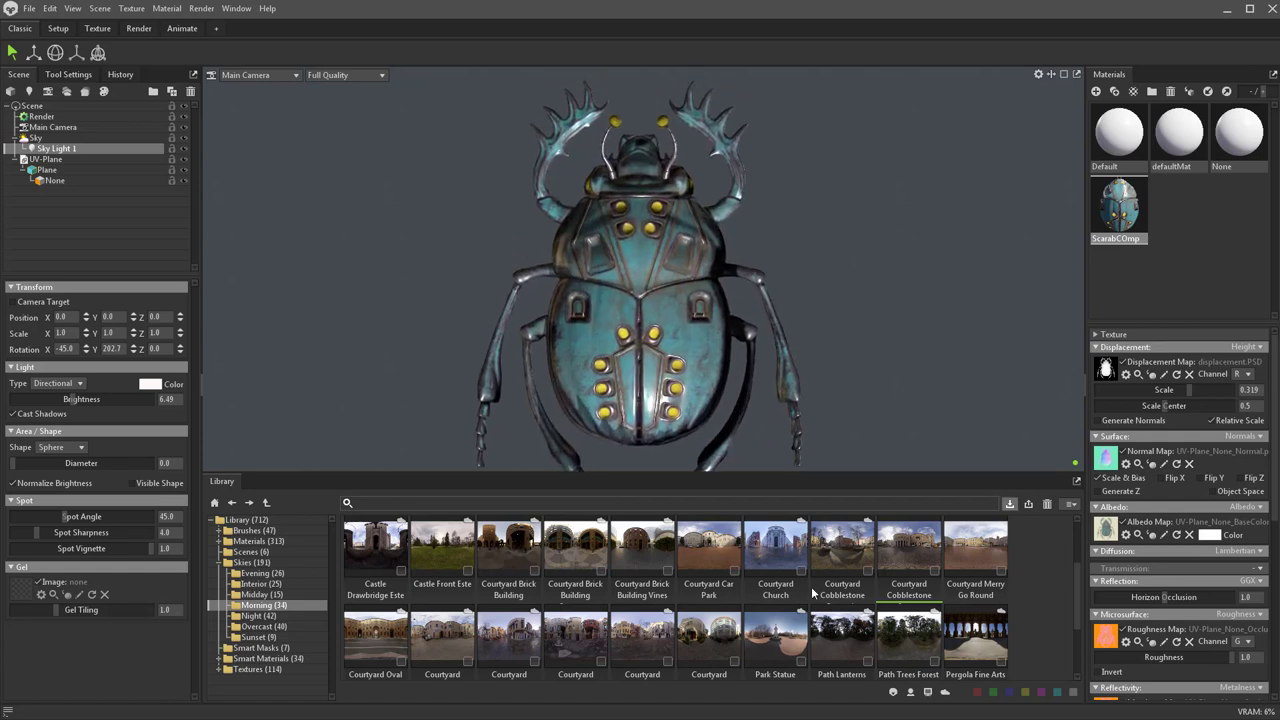
{"action": "left_click_drag", "start_coordinate": [980, 374], "coordinate": [864, 367], "text": "shift"}
Close the preset library and frame the whole beetle in the viewport.
{"action": "left_click", "coordinate": [1076, 481]}
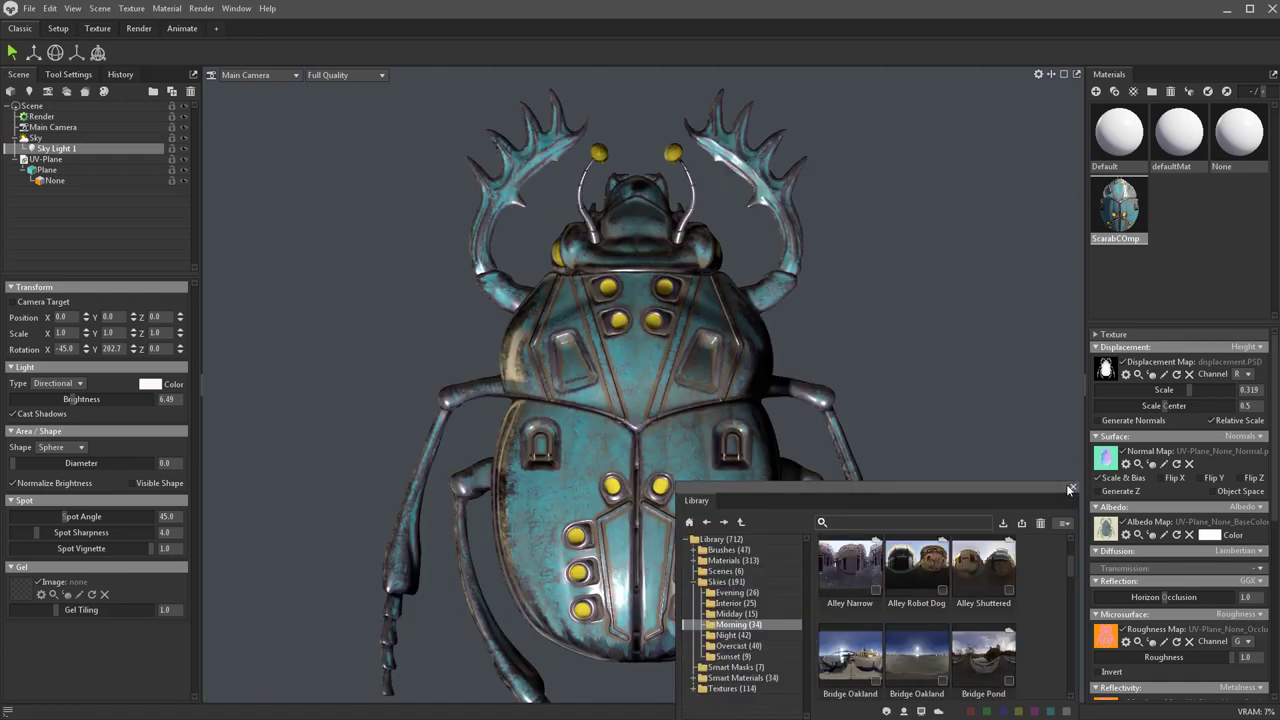
{"action": "scroll", "coordinate": [924, 384], "scroll_direction": "down", "scroll_amount": 2}
{"action": "middle_click_drag", "start_coordinate": [922, 375], "coordinate": [888, 321]}
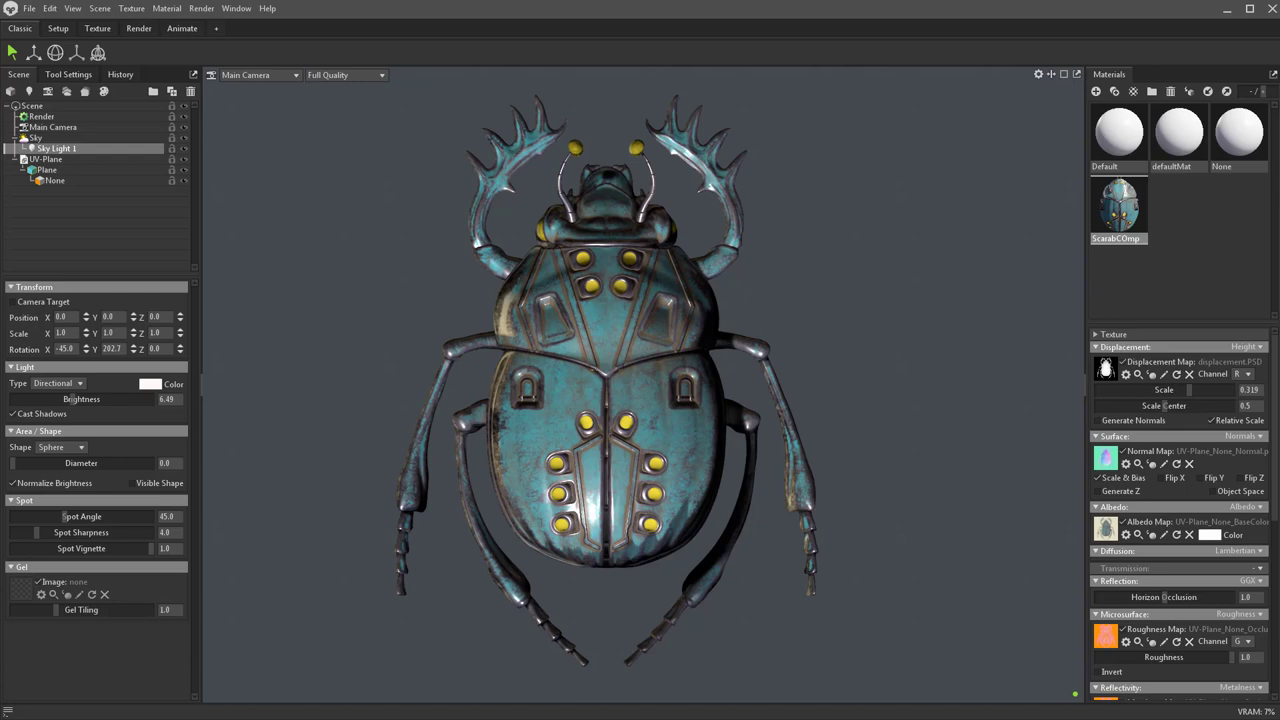
Locate UV-Plane_None_Emissive.png in the Desktop folder and open it for viewing.
{"action": "left_click_drag", "start_coordinate": [1279, 340], "coordinate": [851, 348]}
{"action": "left_click", "coordinate": [582, 553]}
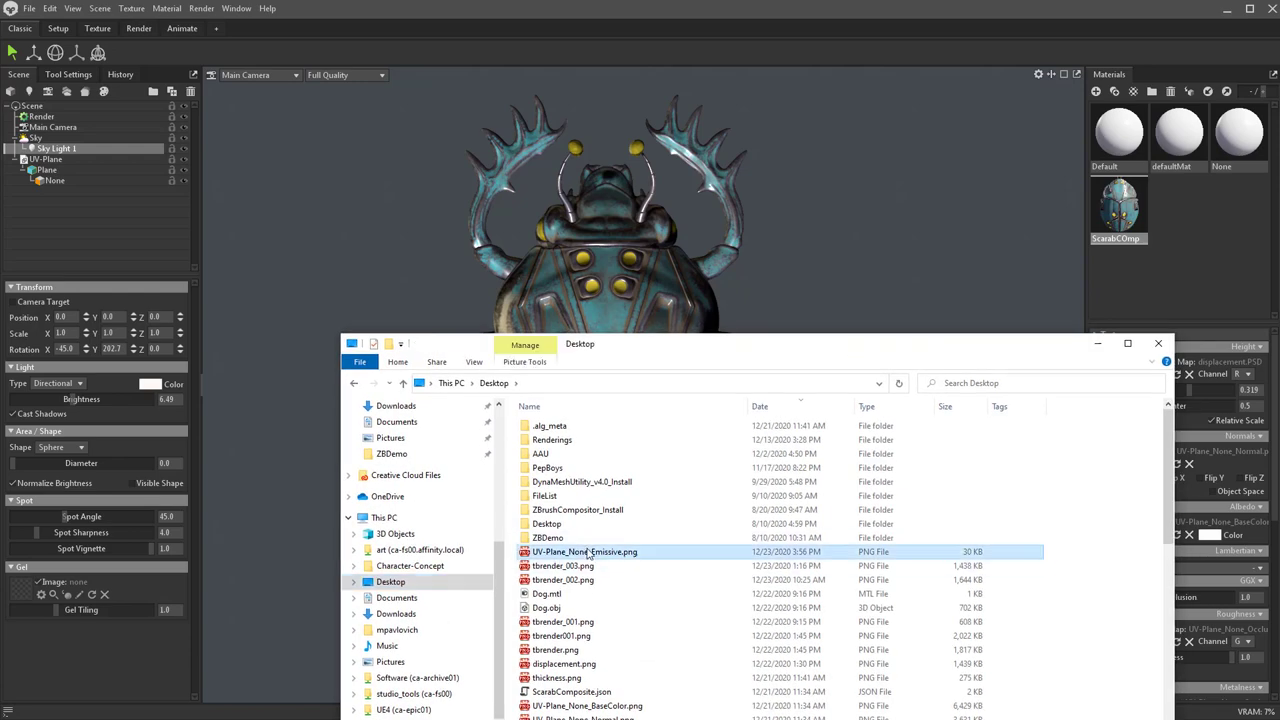
{"action": "double_click", "coordinate": [608, 556]}
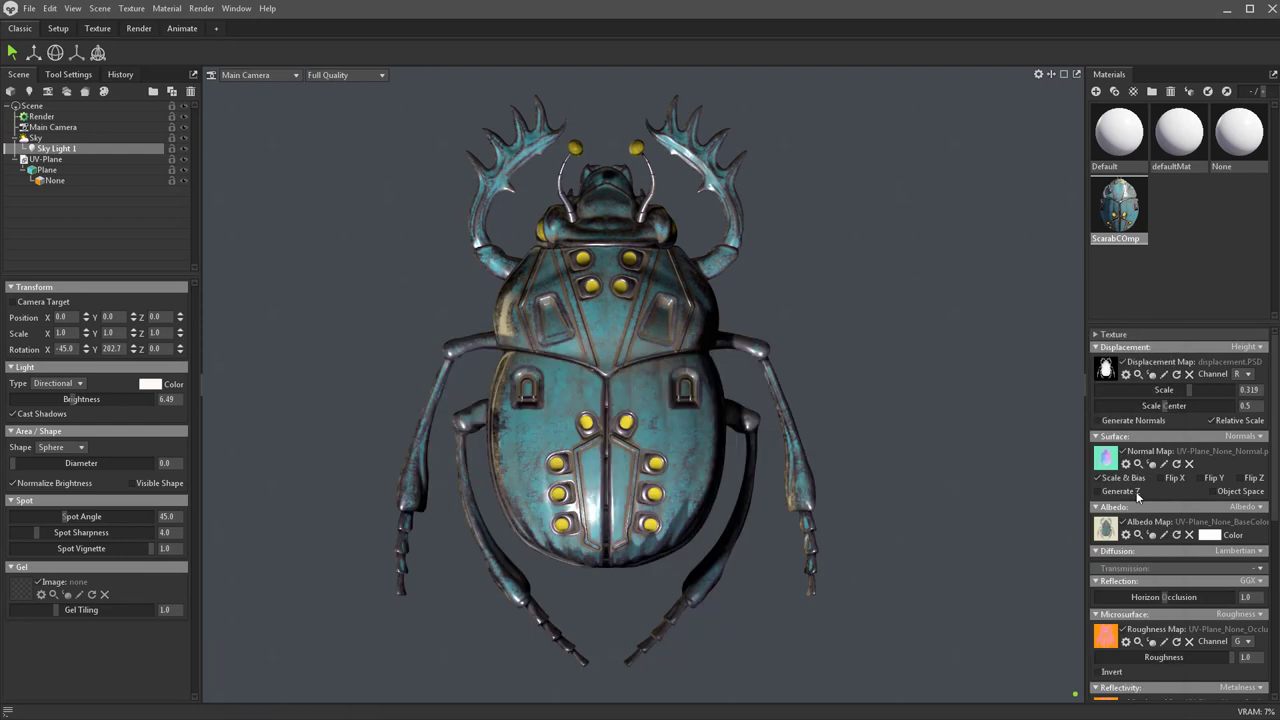
Enable Emissive emission on the ScarabCOmp material, assign UV-Plane_None_Emissive.png as its map and set the intensity to 3.401.
{"action": "left_click_drag", "start_coordinate": [1275, 487], "coordinate": [1275, 679]}
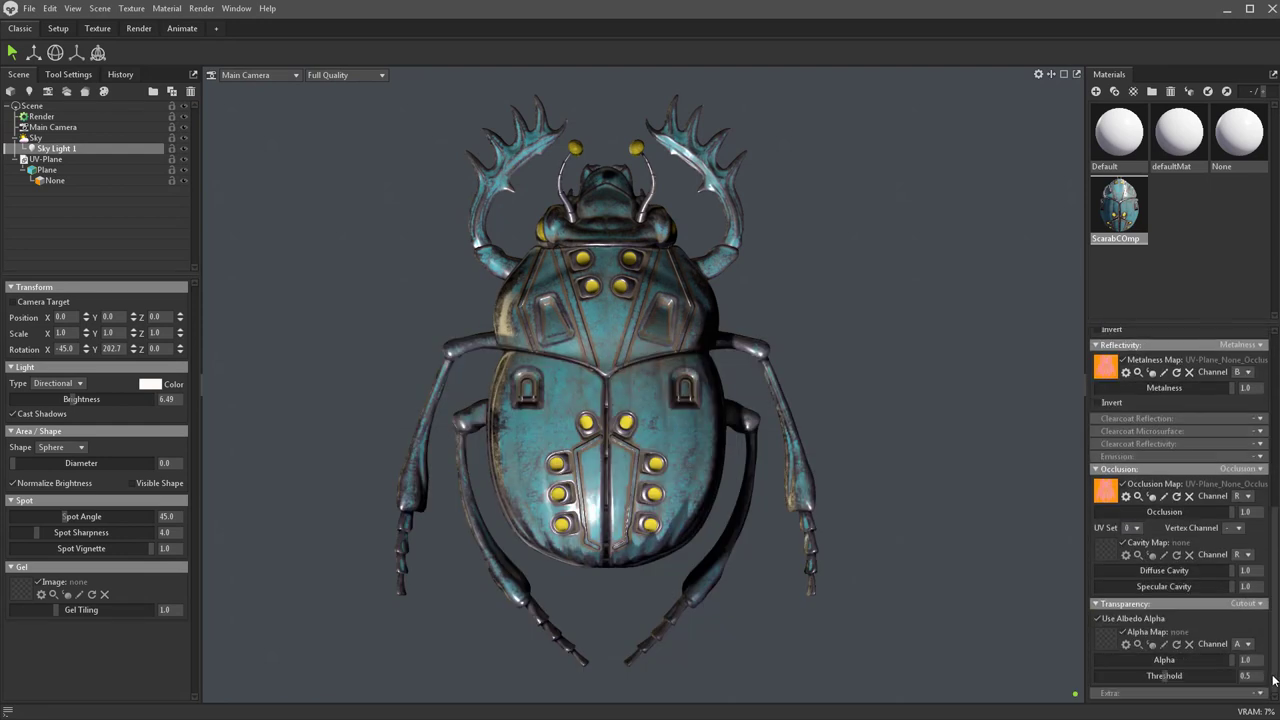
{"action": "left_click", "coordinate": [1259, 458]}
{"action": "left_click", "coordinate": [1236, 484]}
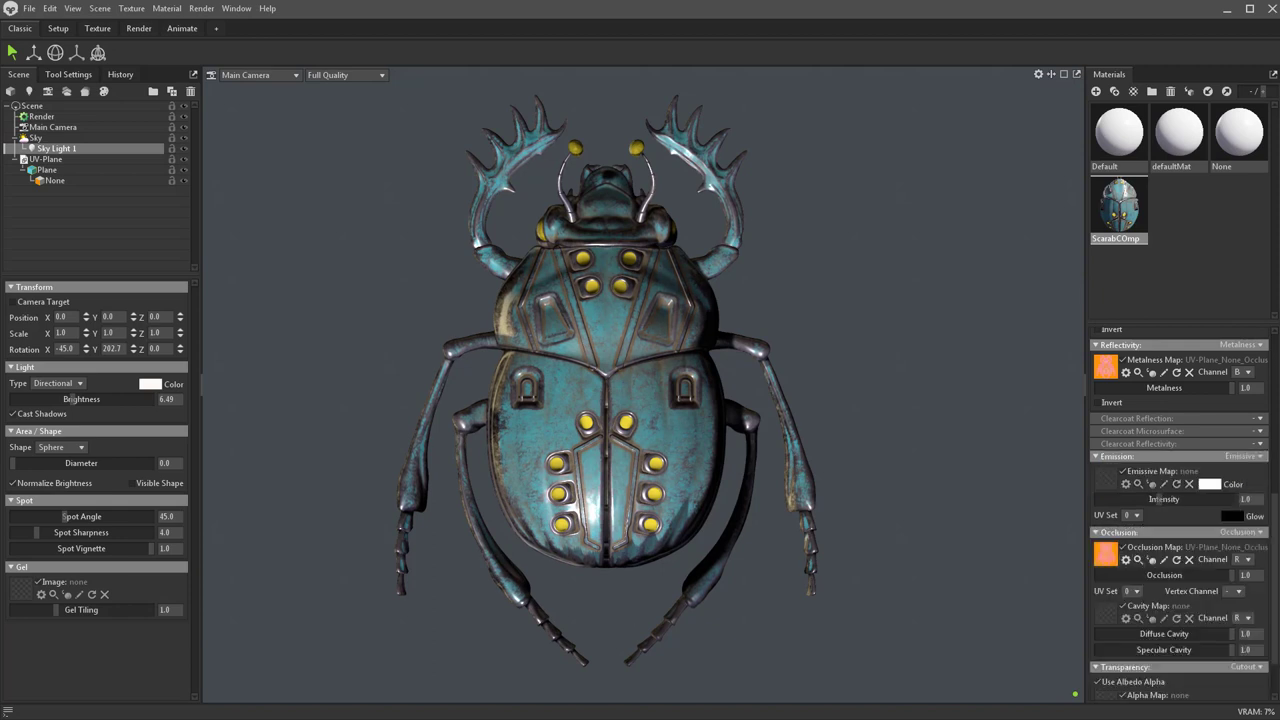
{"action": "left_click_drag", "start_coordinate": [1051, 538], "coordinate": [1191, 501]}
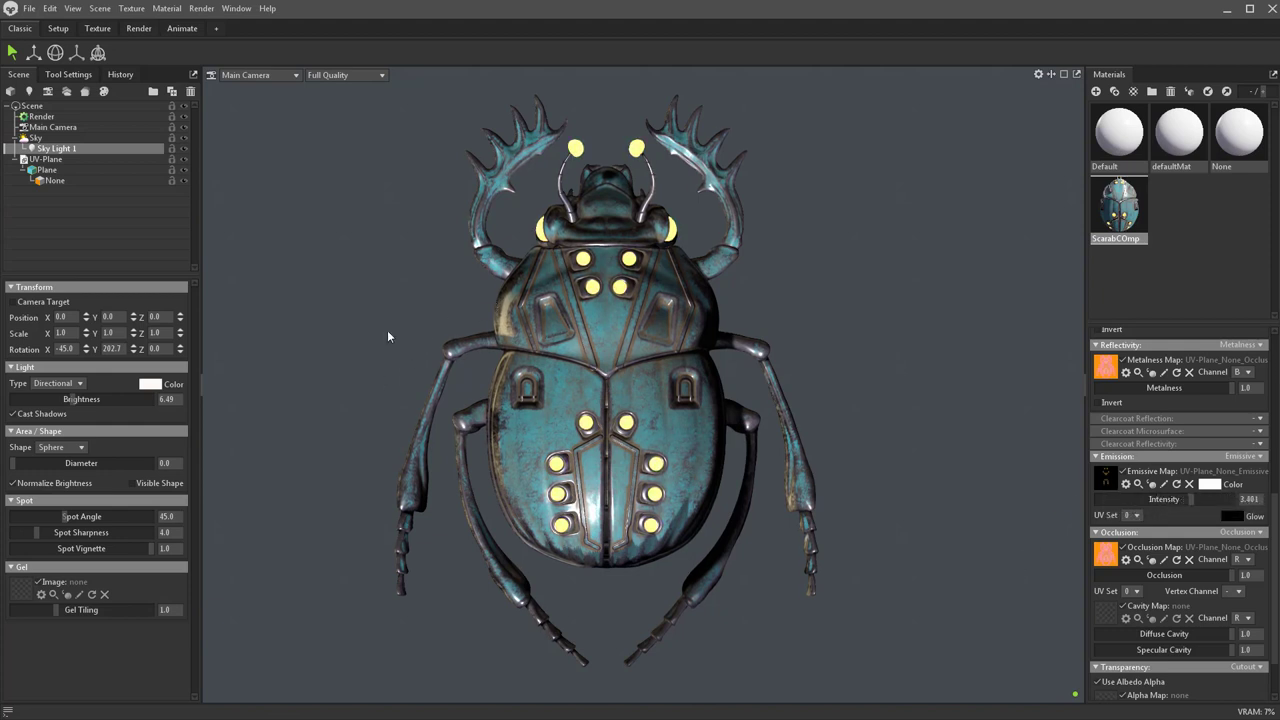
Set the Main Camera's bloom brightness to 0.217 and its sharpen limit to 0.173.
{"action": "left_click", "coordinate": [55, 127]}
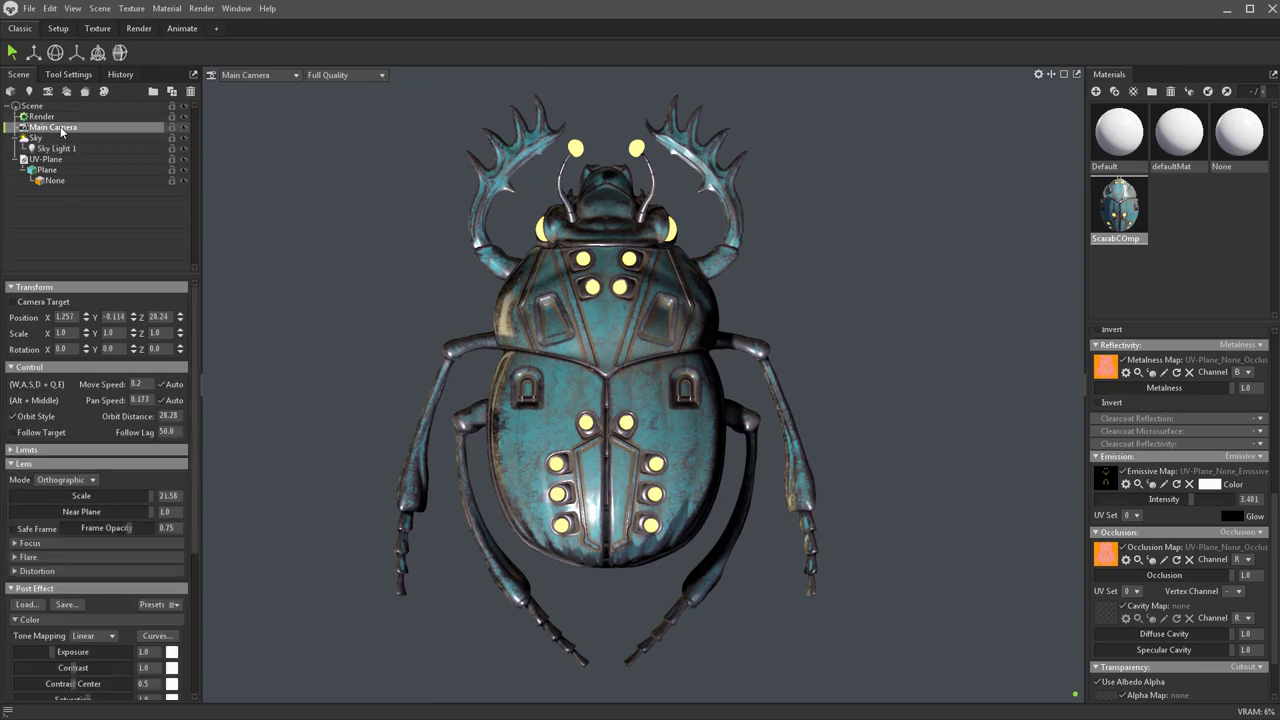
{"action": "scroll", "coordinate": [55, 573], "scroll_direction": "down", "scroll_amount": 4}
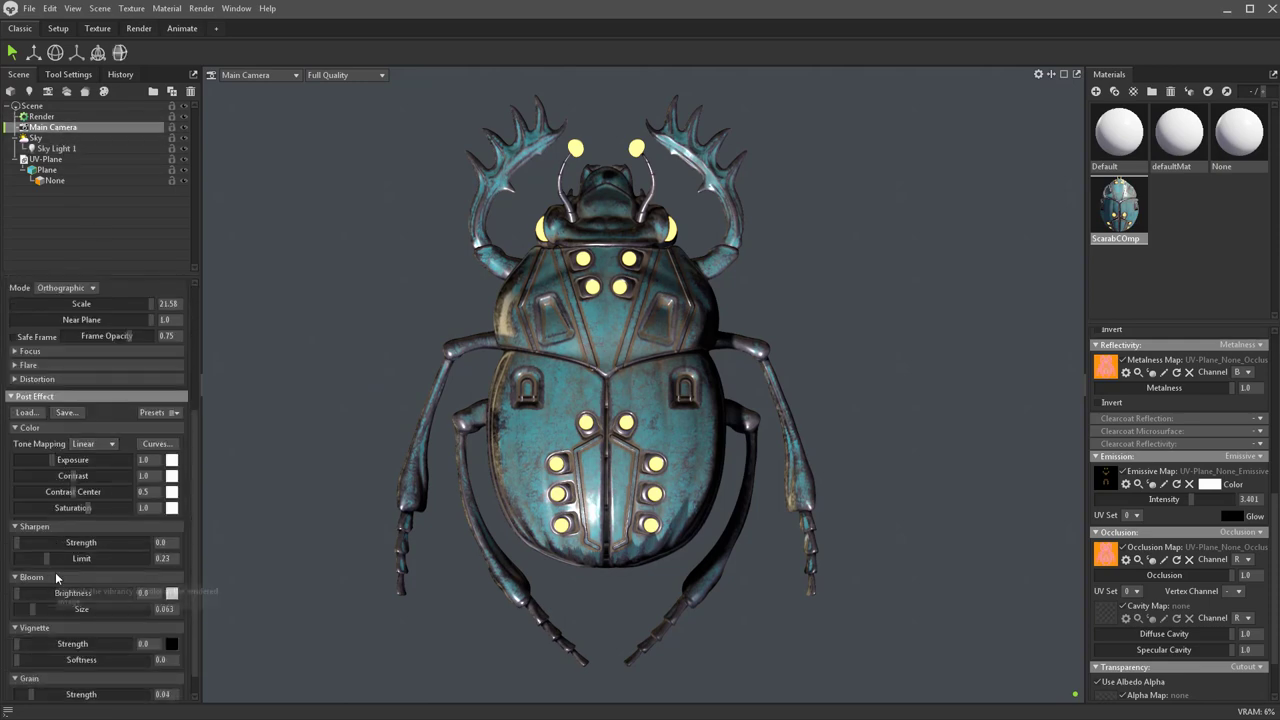
{"action": "scroll", "coordinate": [55, 572], "scroll_direction": "down", "scroll_amount": 1}
{"action": "left_click_drag", "start_coordinate": [17, 567], "coordinate": [39, 536]}
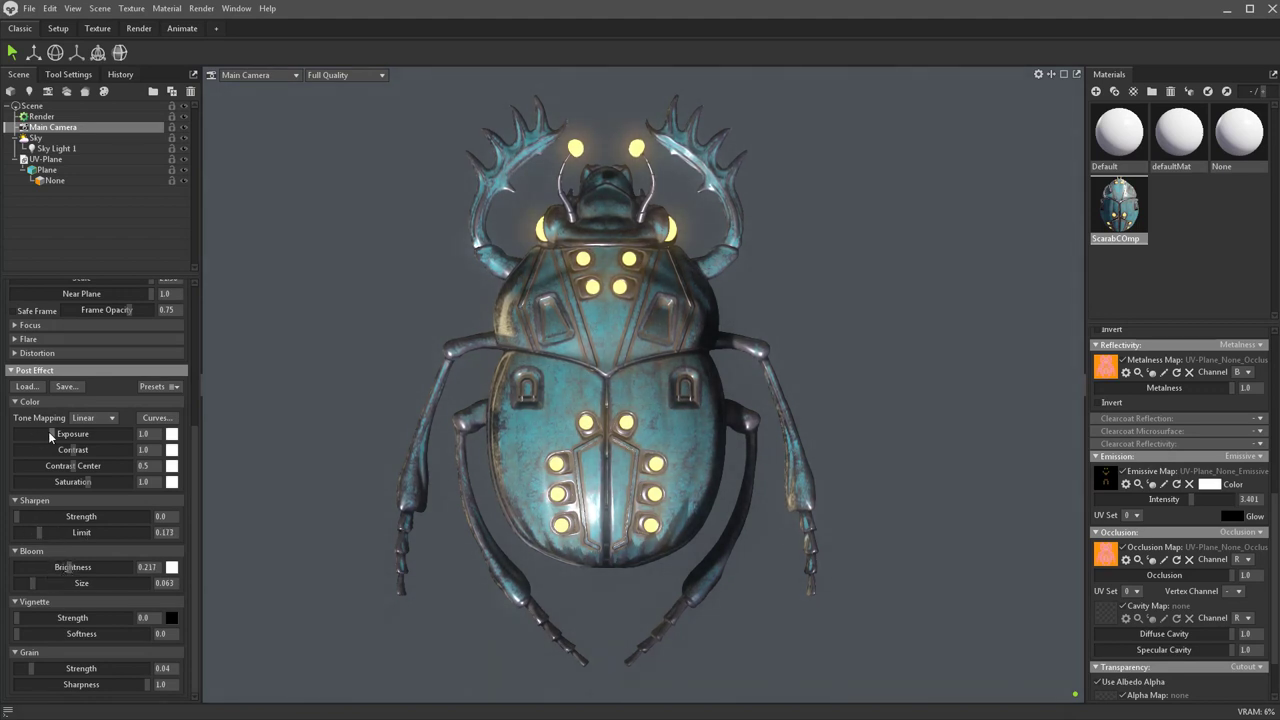
Shape the Main Camera's RGB color curve with three points, lowering the shadows and slightly raising the midtones.
{"action": "left_click", "coordinate": [148, 418]}
{"action": "left_click", "coordinate": [597, 407]}
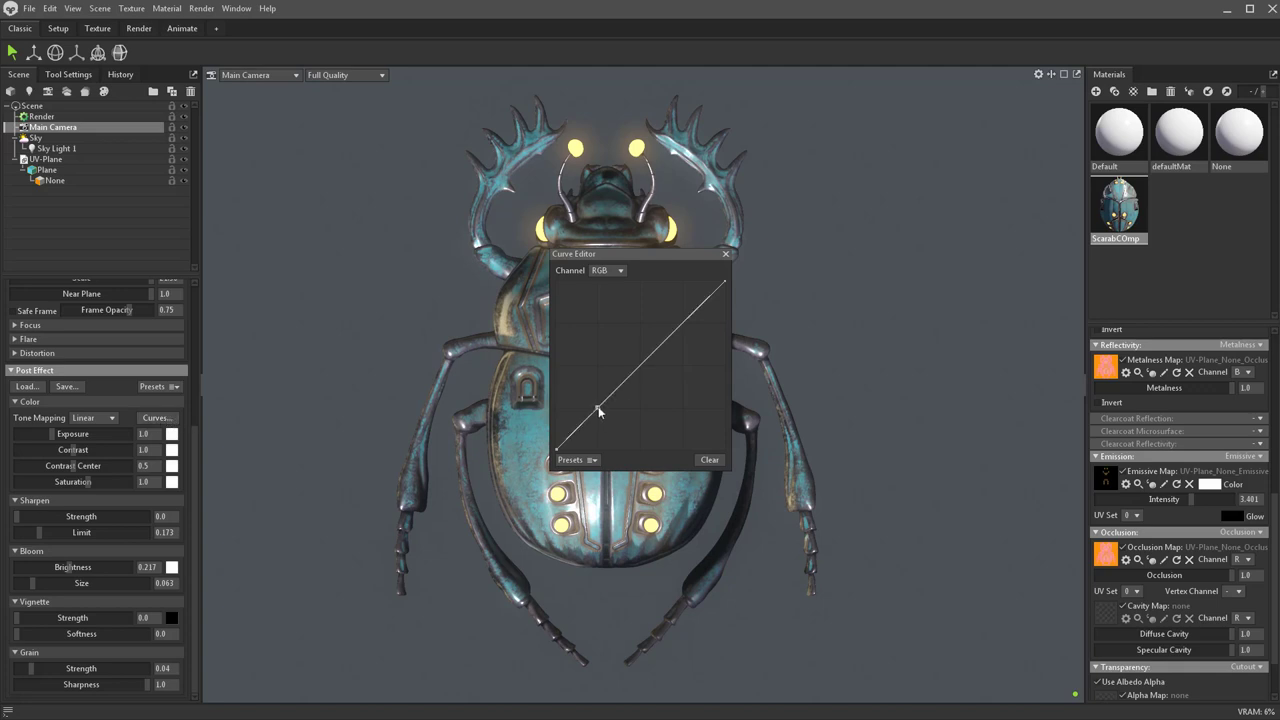
{"action": "left_click", "coordinate": [640, 368]}
{"action": "left_click", "coordinate": [675, 329]}
{"action": "left_click_drag", "start_coordinate": [597, 410], "coordinate": [597, 417]}
{"action": "mouse_move", "coordinate": [638, 369]}
{"action": "left_mouse_down"}
{"action": "mouse_move", "coordinate": [637, 354]}
{"action": "mouse_move", "coordinate": [640, 366]}
{"action": "left_mouse_up"}
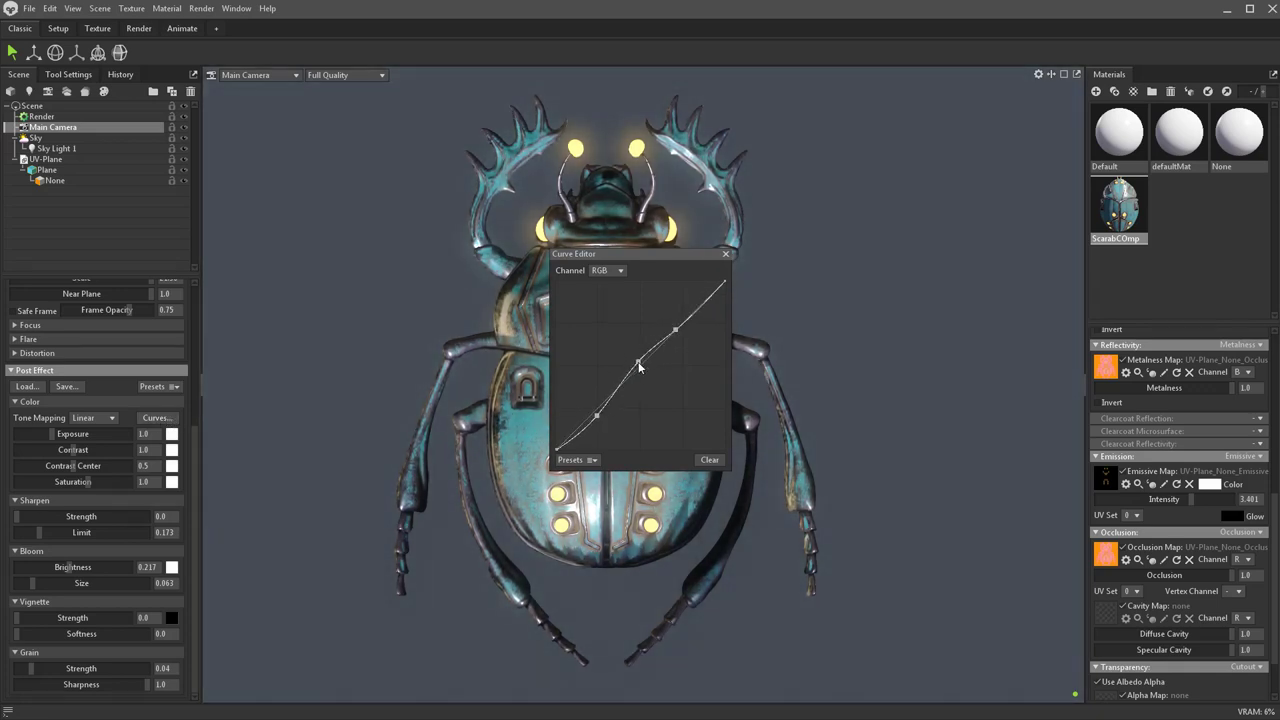
{"action": "left_click", "coordinate": [726, 254]}
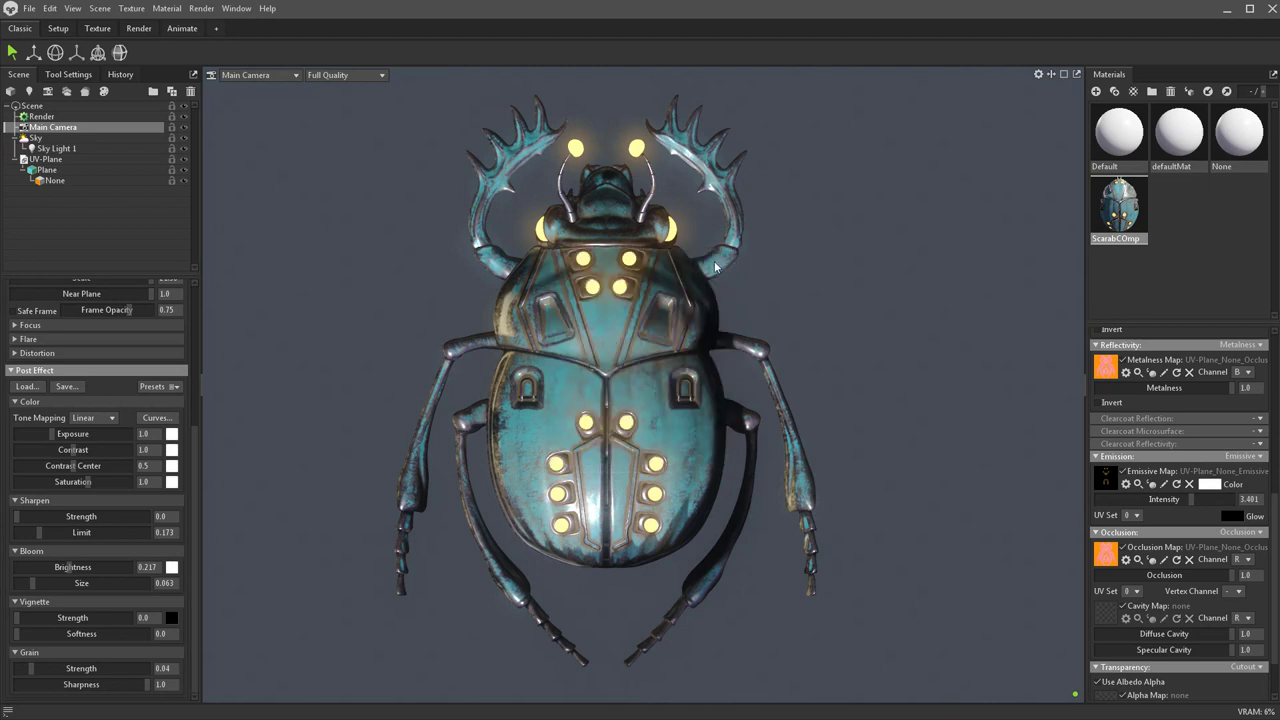
Try out several of the Main Camera's post effect presets on the beetle.
{"action": "left_click", "coordinate": [157, 386]}
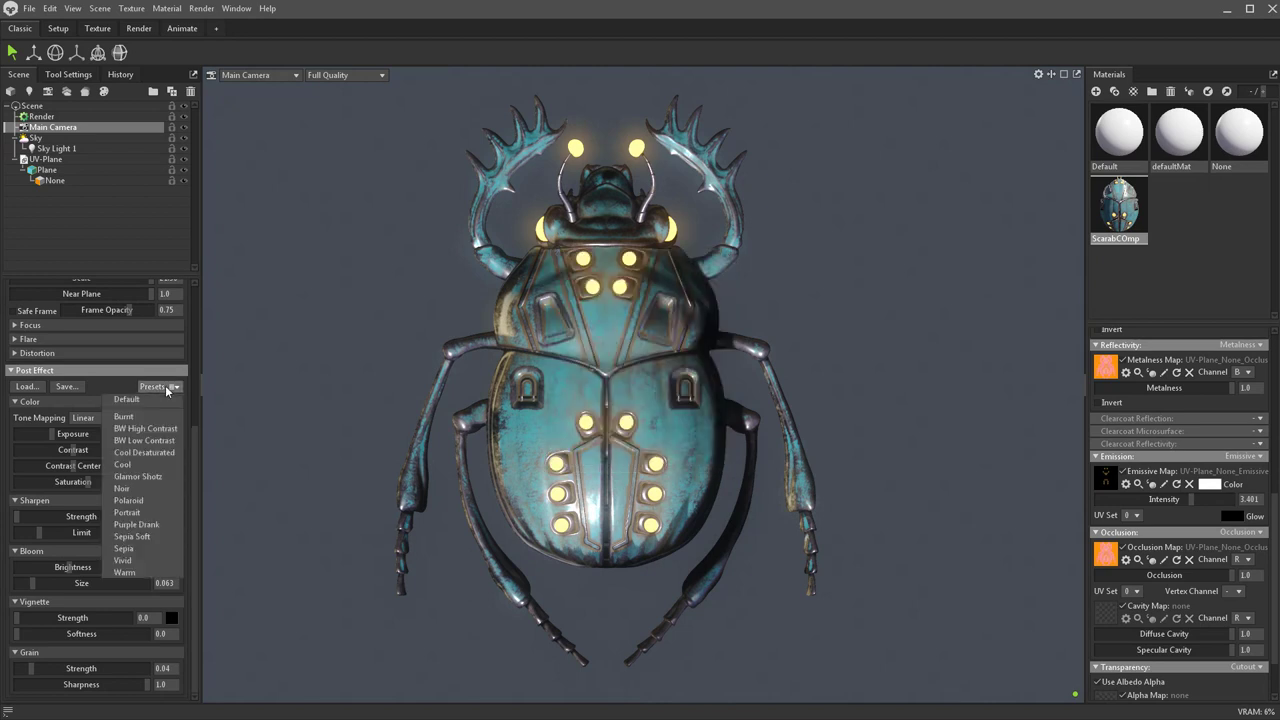
{"action": "left_click", "coordinate": [145, 514]}
{"action": "left_click", "coordinate": [163, 387]}
{"action": "left_click", "coordinate": [147, 515]}
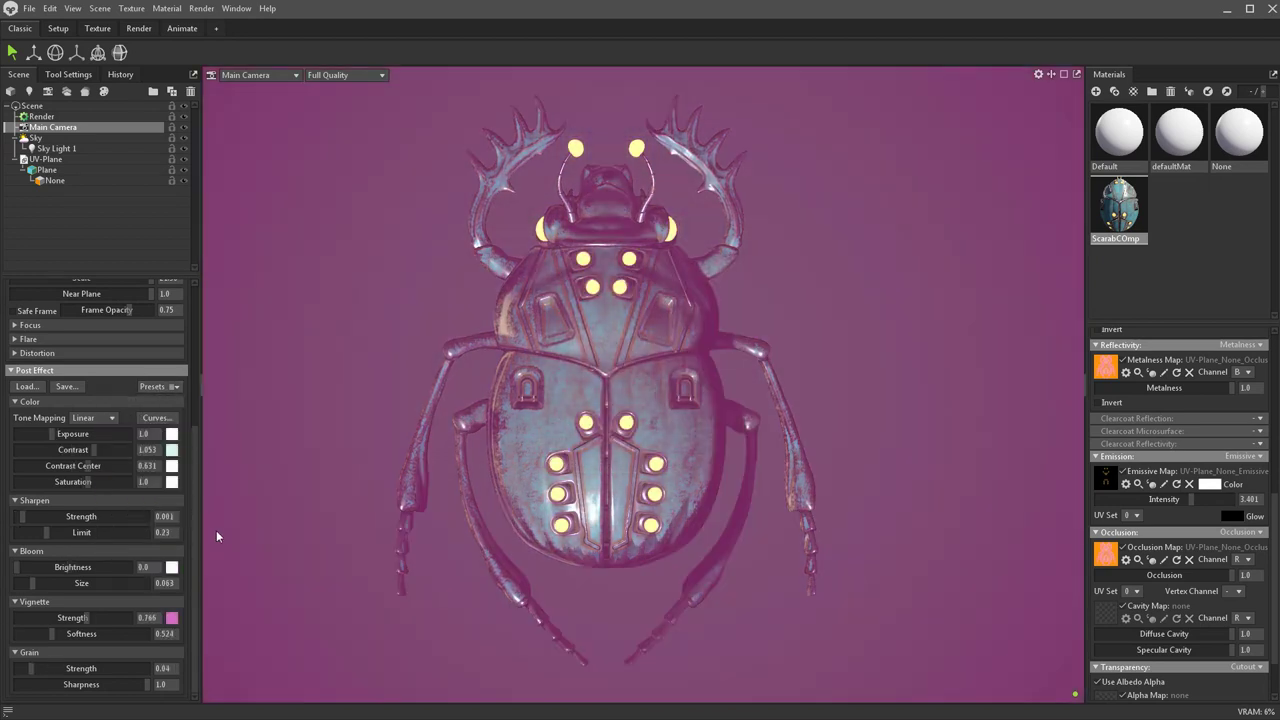
{"action": "left_click", "coordinate": [179, 388]}
{"action": "left_click", "coordinate": [160, 400]}
{"action": "left_click", "coordinate": [158, 386]}
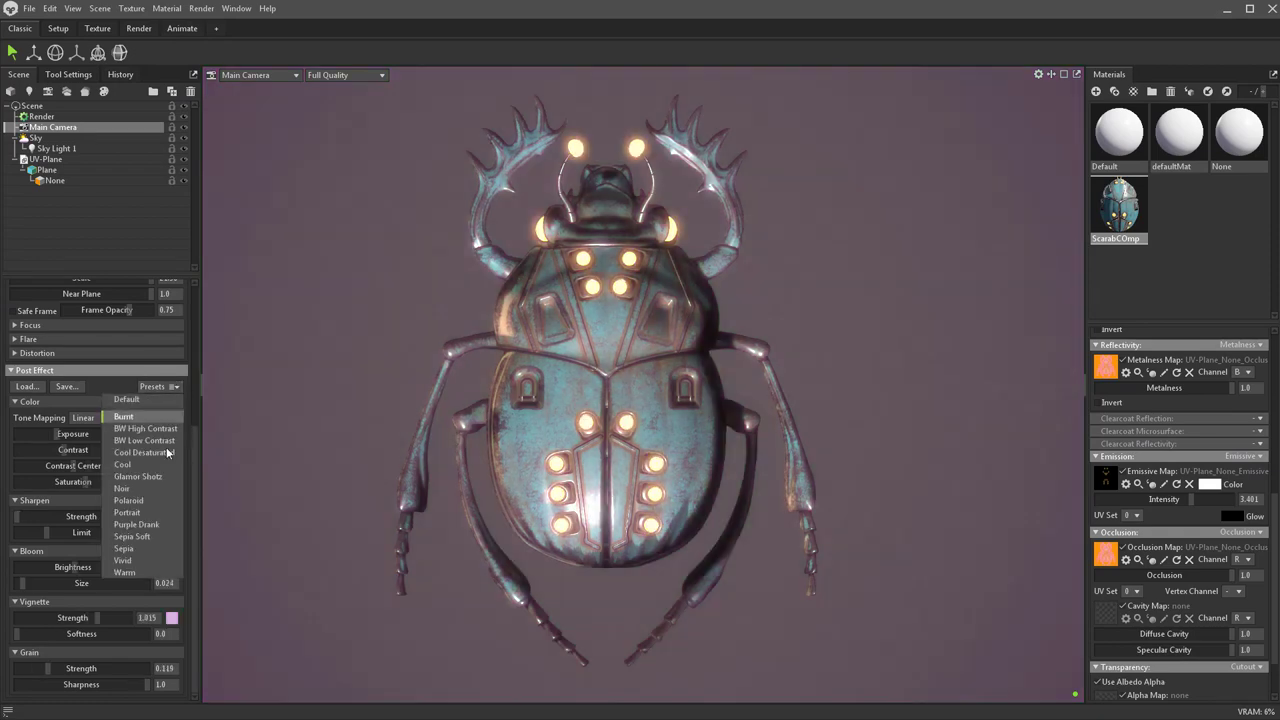
{"action": "left_click", "coordinate": [147, 490]}
{"action": "left_click", "coordinate": [180, 386]}
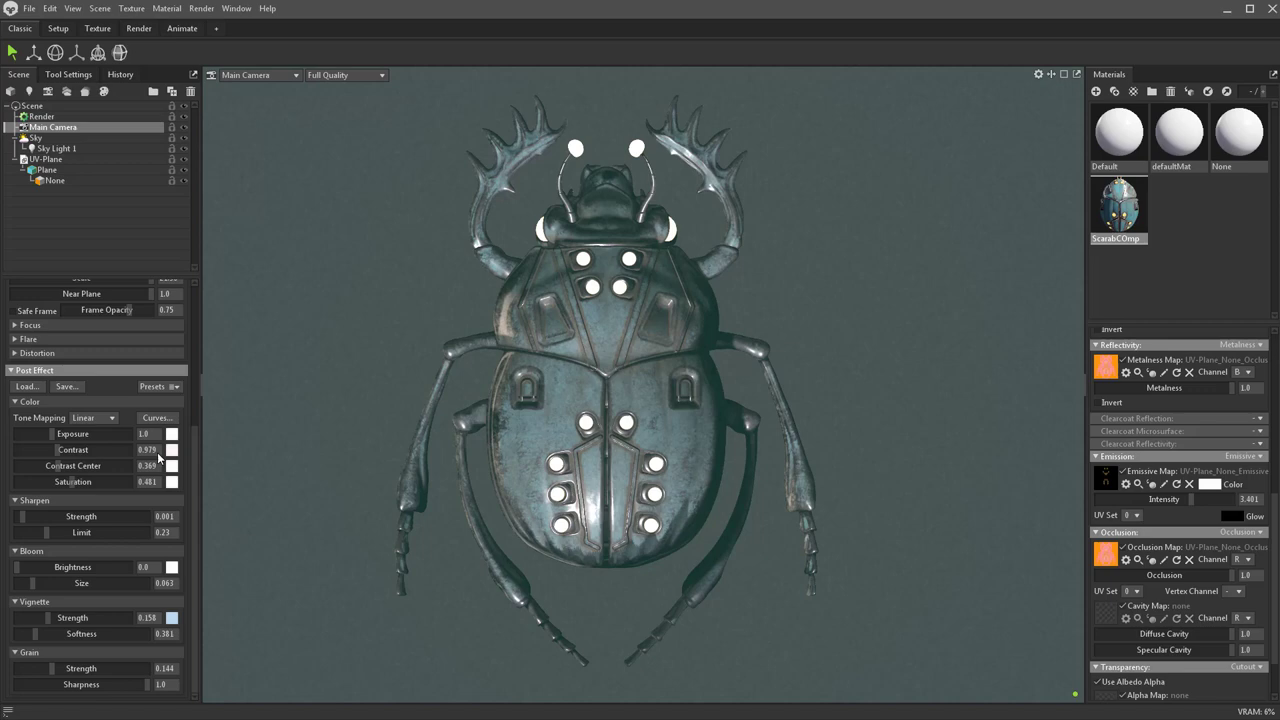
Apply the Default post effect preset, set exposure to 1.886, contrast to 1.003 and sharpen strength to 0.348, and rotate the sky lighting.
{"action": "left_click", "coordinate": [172, 387]}
{"action": "left_click", "coordinate": [127, 399]}
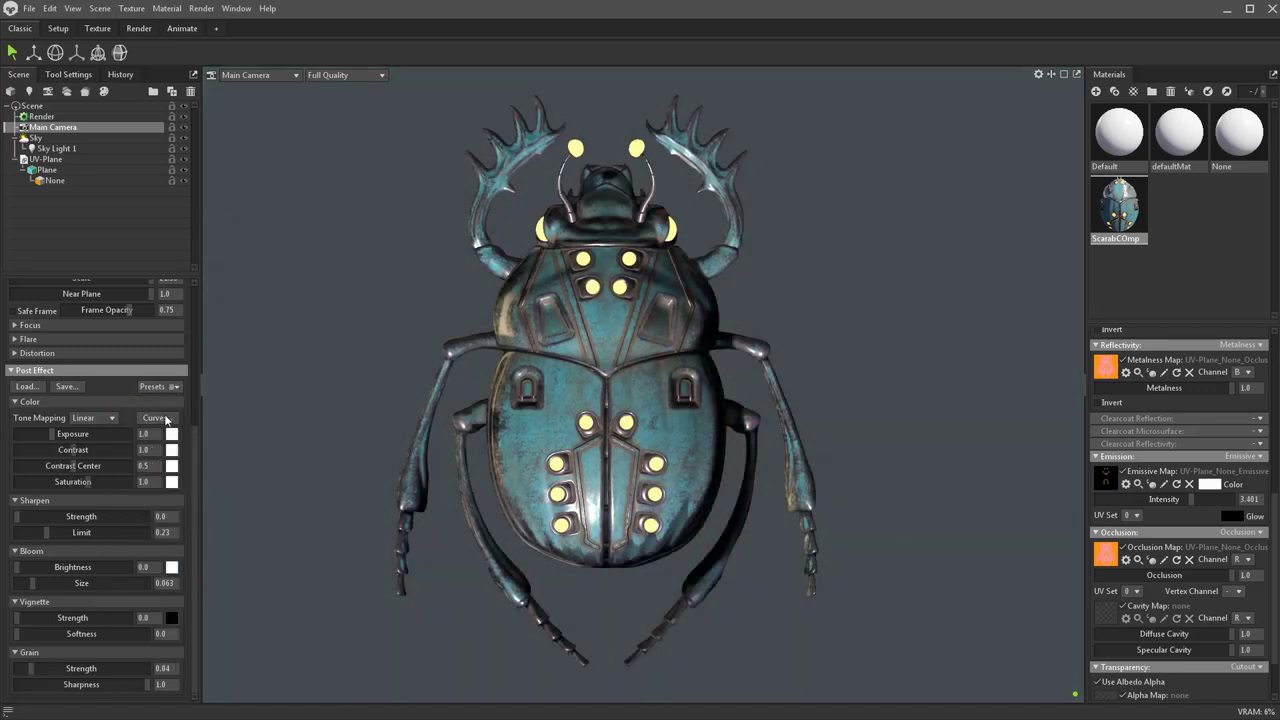
{"action": "left_click_drag", "start_coordinate": [56, 434], "coordinate": [81, 450]}
{"action": "left_click_drag", "start_coordinate": [80, 516], "coordinate": [103, 517]}
{"action": "left_click_drag", "start_coordinate": [104, 518], "coordinate": [96, 517]}
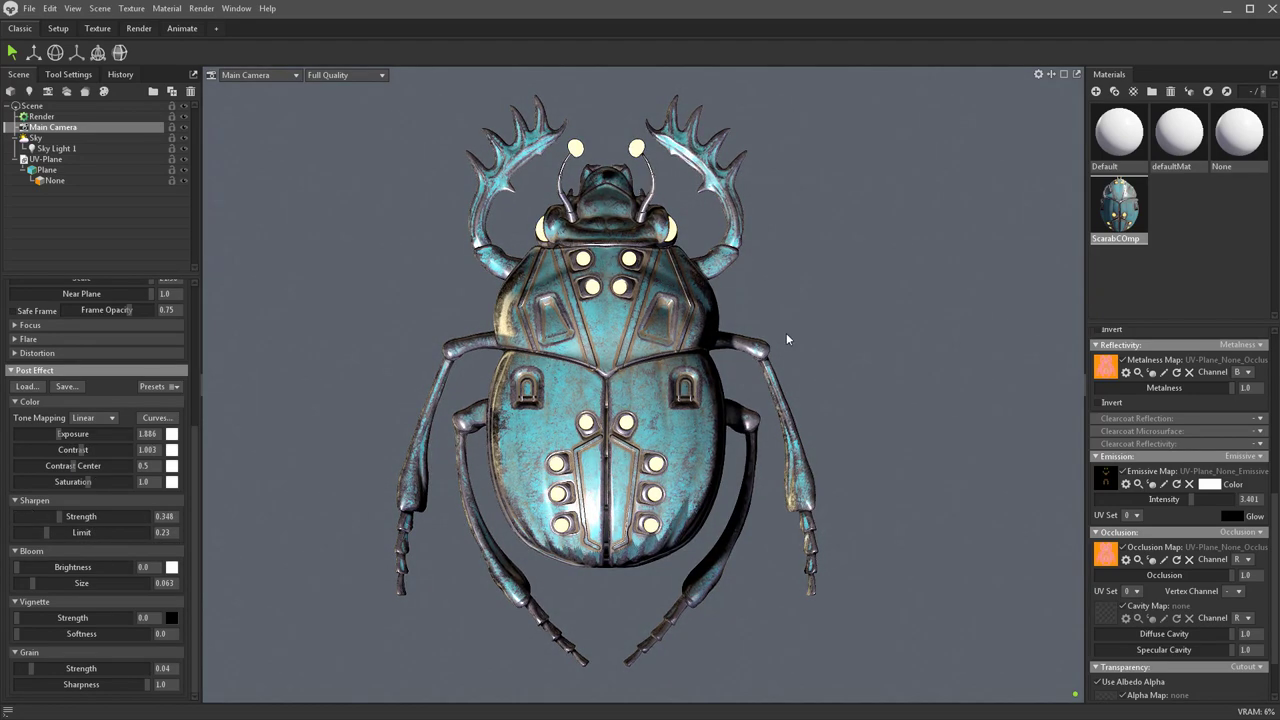
{"action": "left_click_drag", "start_coordinate": [786, 332], "coordinate": [862, 332], "text": "shift"}
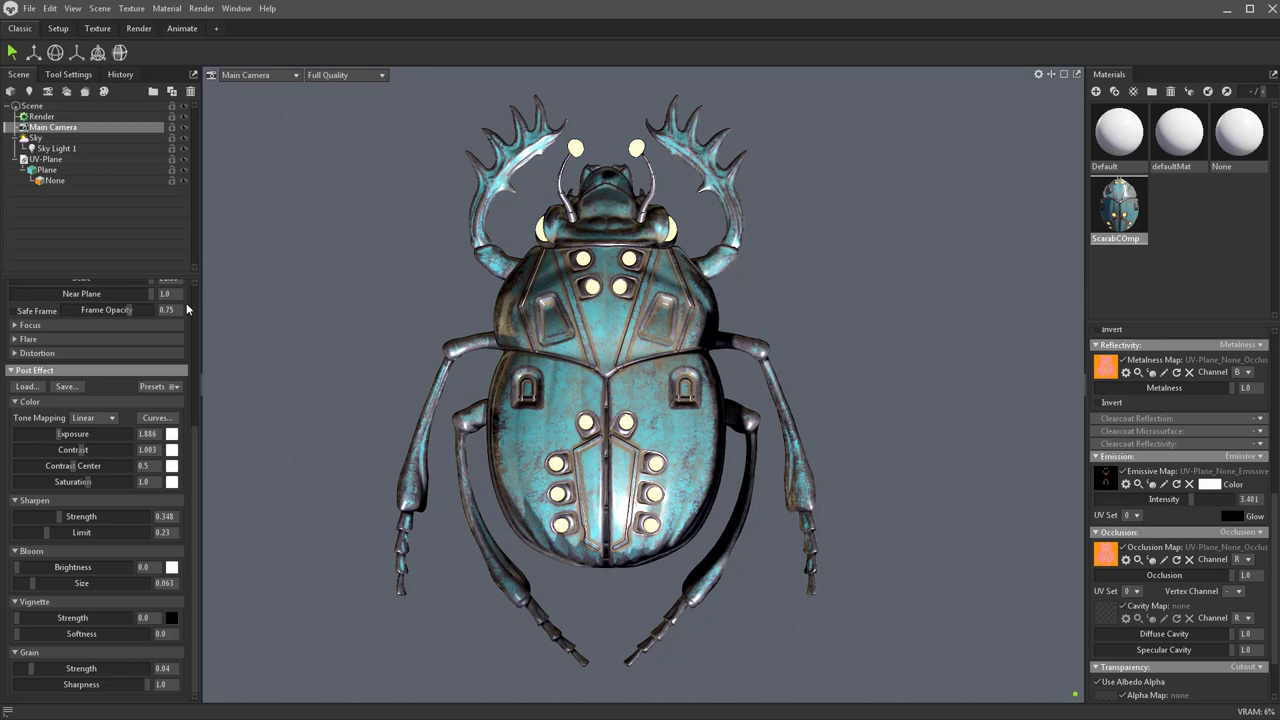
Set the render's image output resolution to 2048 x 2048.
{"action": "left_click", "coordinate": [41, 116]}
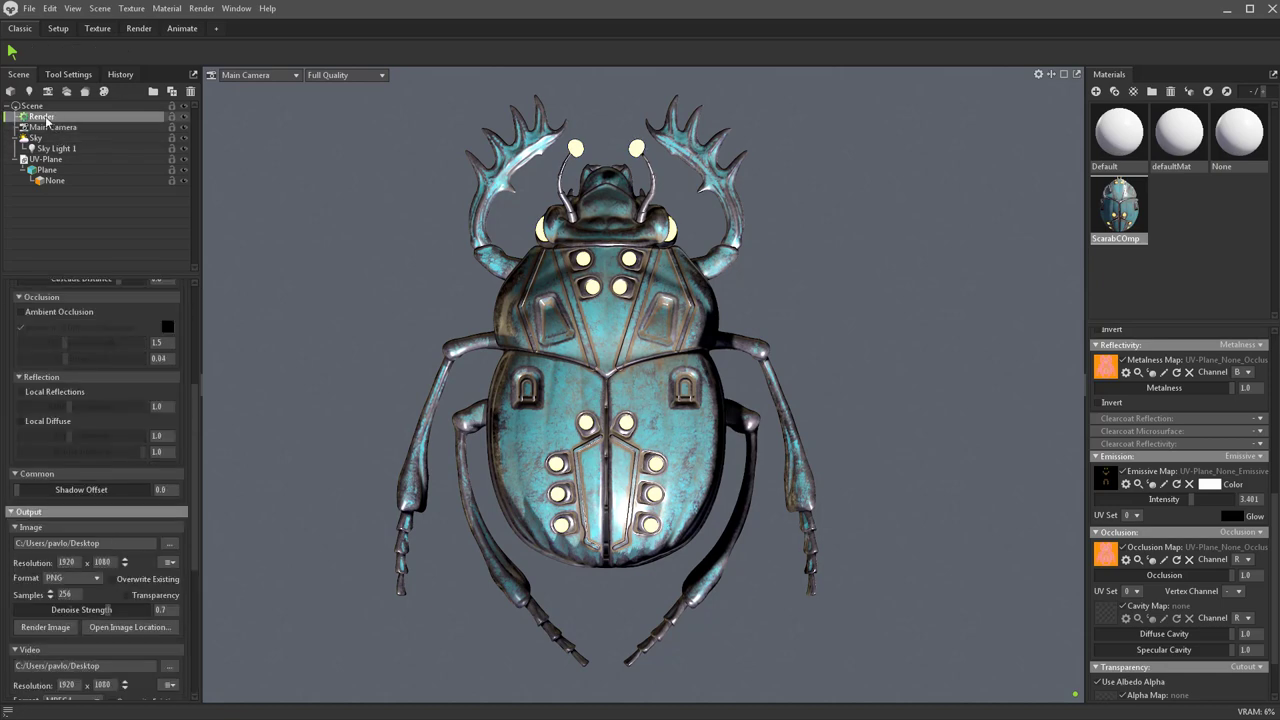
{"action": "scroll", "coordinate": [50, 467], "scroll_direction": "down", "scroll_amount": 2}
{"action": "scroll", "coordinate": [52, 467], "scroll_direction": "down", "scroll_amount": 1}
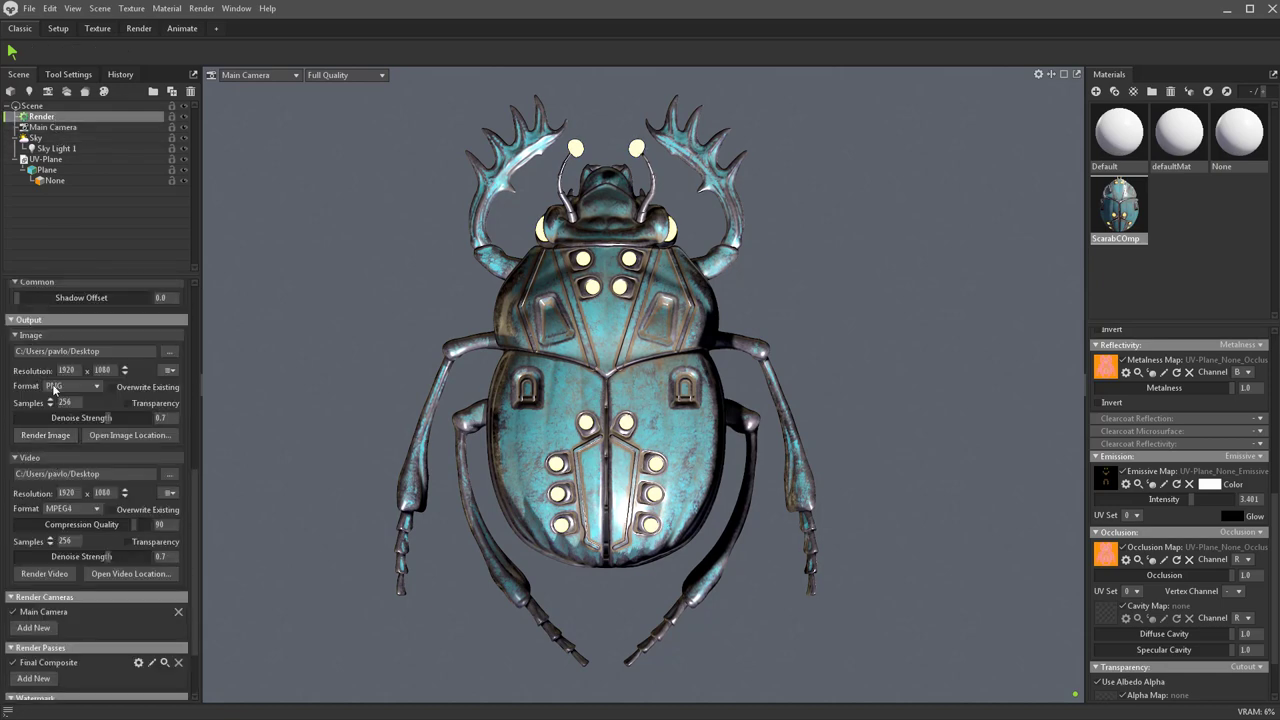
{"action": "double_click", "coordinate": [79, 370]}
{"action": "type", "text": "20"}
{"action": "key", "text": "Tab"}
{"action": "type", "text": "2048"}
{"action": "key", "text": "Return"}
Enable the Main Camera's Safe Frame and reframe the beetle so it fills the square frame.
{"action": "left_click", "coordinate": [69, 130]}
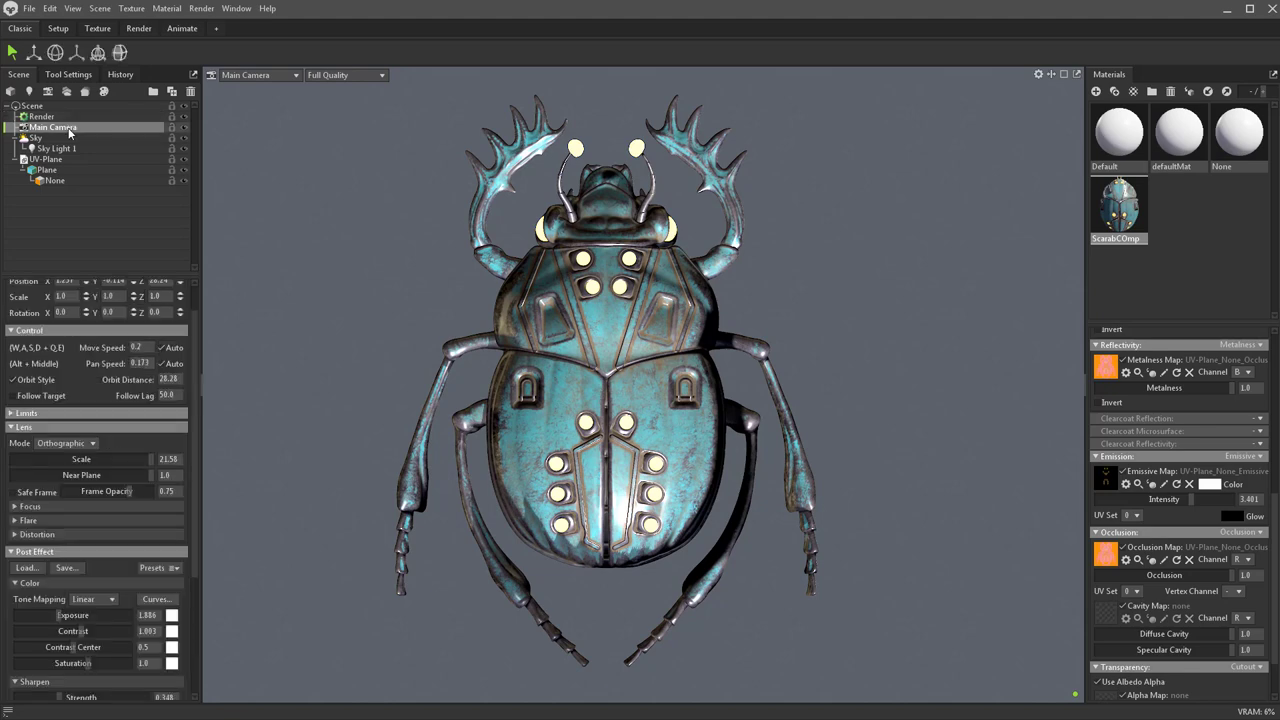
{"action": "left_click", "coordinate": [11, 492]}
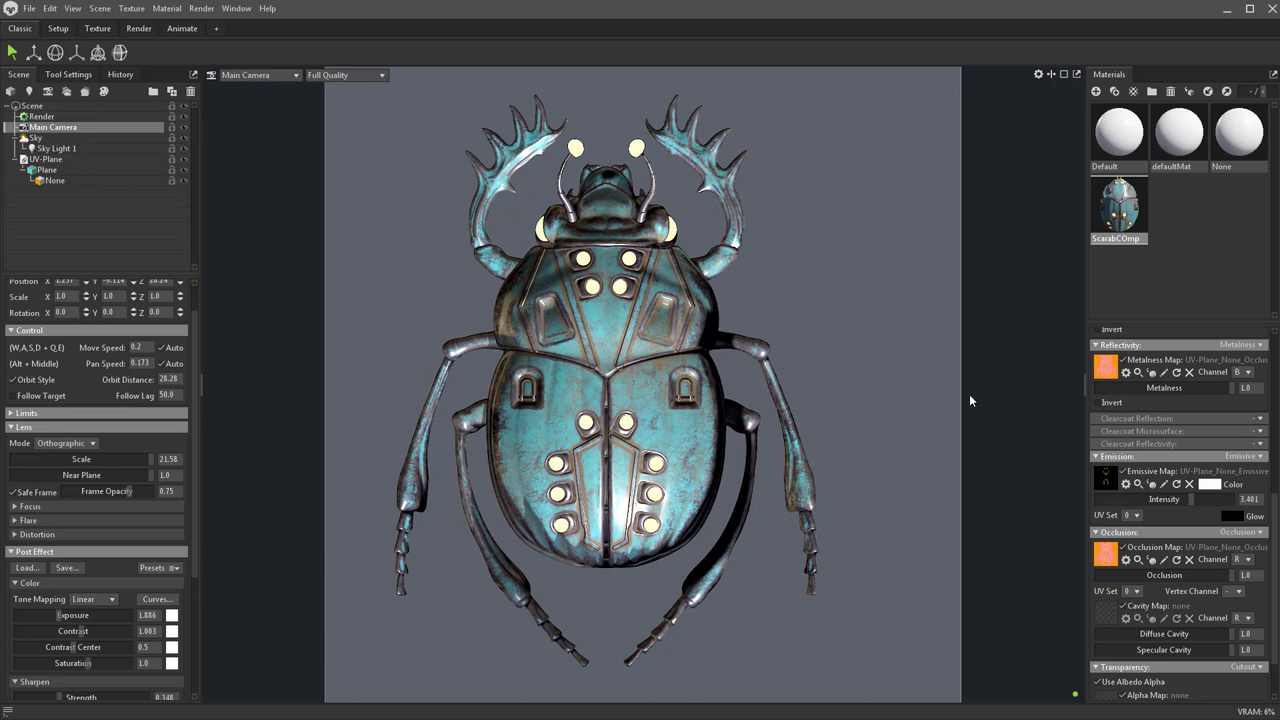
{"action": "middle_click_drag", "start_coordinate": [889, 307], "coordinate": [924, 305], "text": "alt"}
{"action": "right_click_drag", "start_coordinate": [863, 286], "coordinate": [886, 288], "text": "alt"}
{"action": "scroll", "coordinate": [885, 282], "scroll_direction": "down", "scroll_amount": 1}
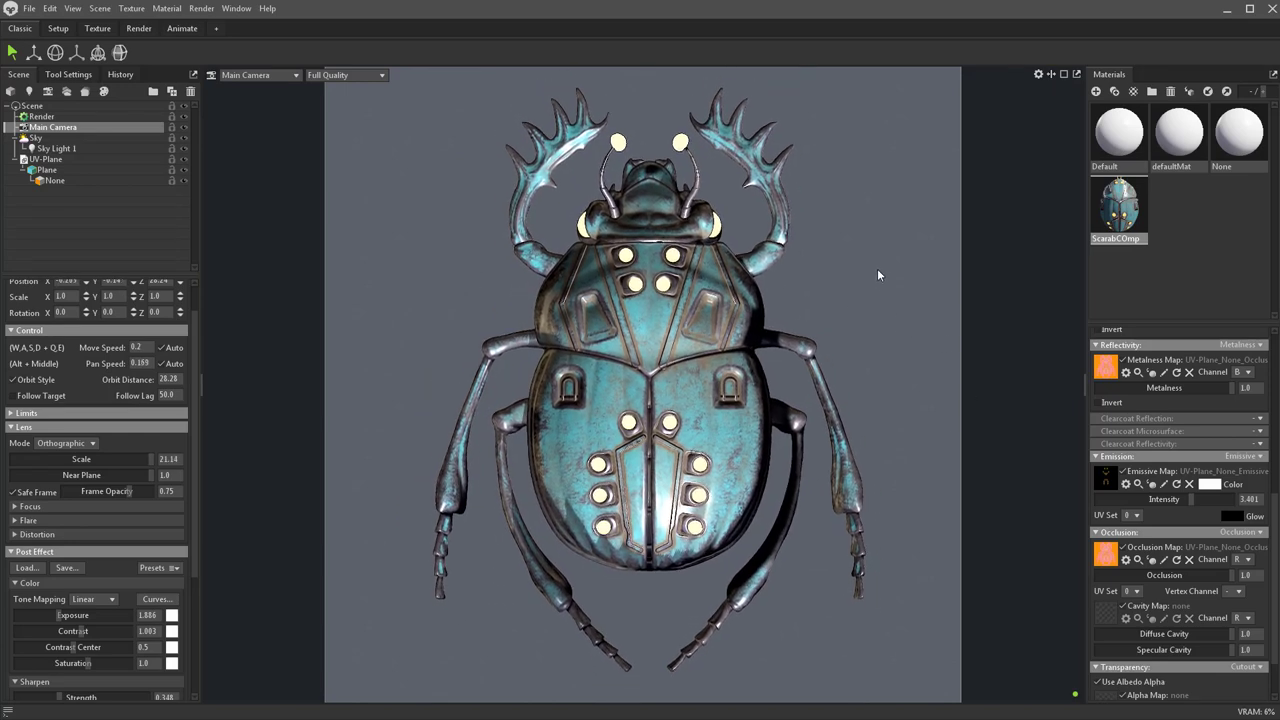
{"action": "scroll", "coordinate": [885, 278], "scroll_direction": "up", "scroll_amount": 1}
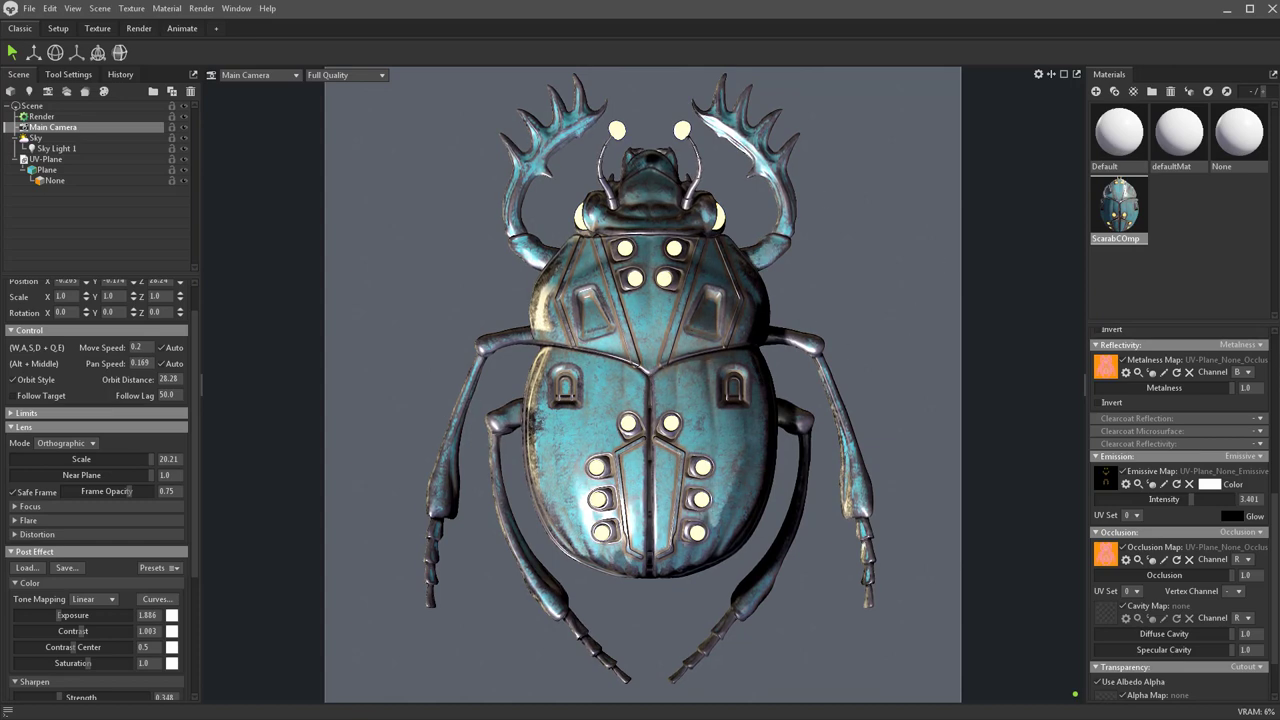
Render the final 2048 x 2048 PNG image of the beetle to the Desktop.
{"action": "left_click", "coordinate": [41, 116]}
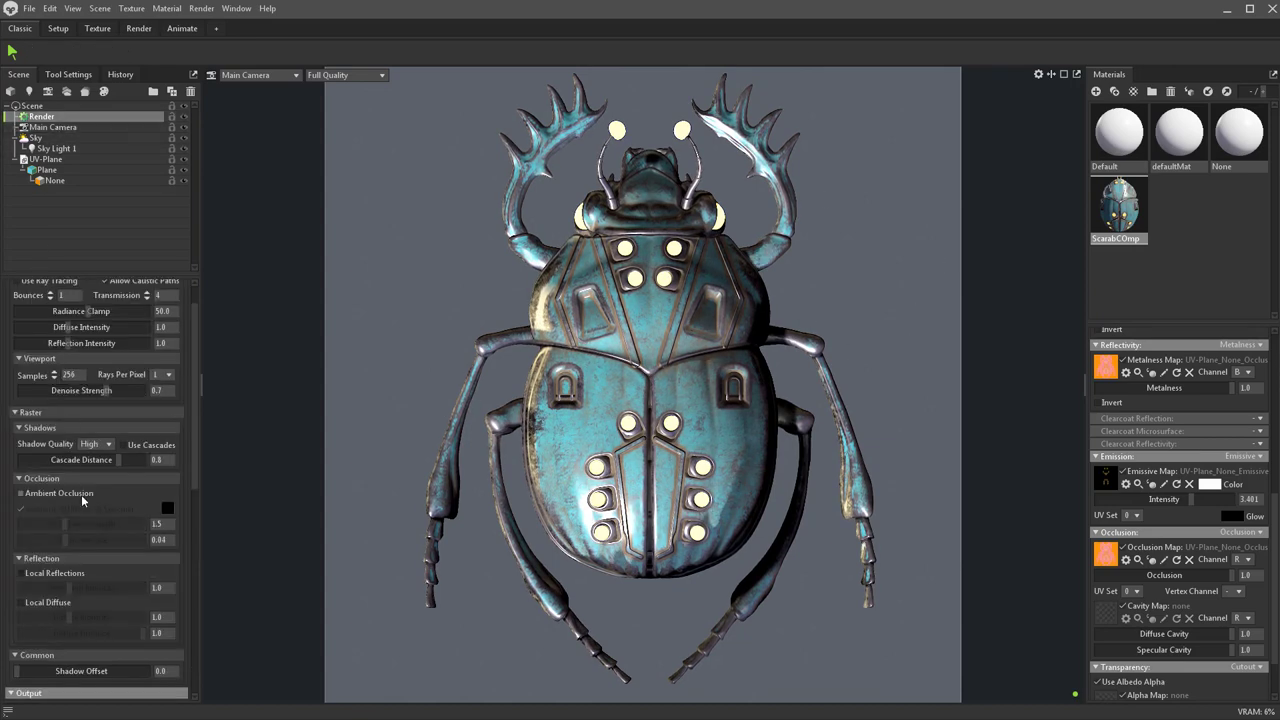
{"action": "scroll", "coordinate": [72, 488], "scroll_direction": "down", "scroll_amount": 2}
{"action": "scroll", "coordinate": [72, 488], "scroll_direction": "down", "scroll_amount": 3}
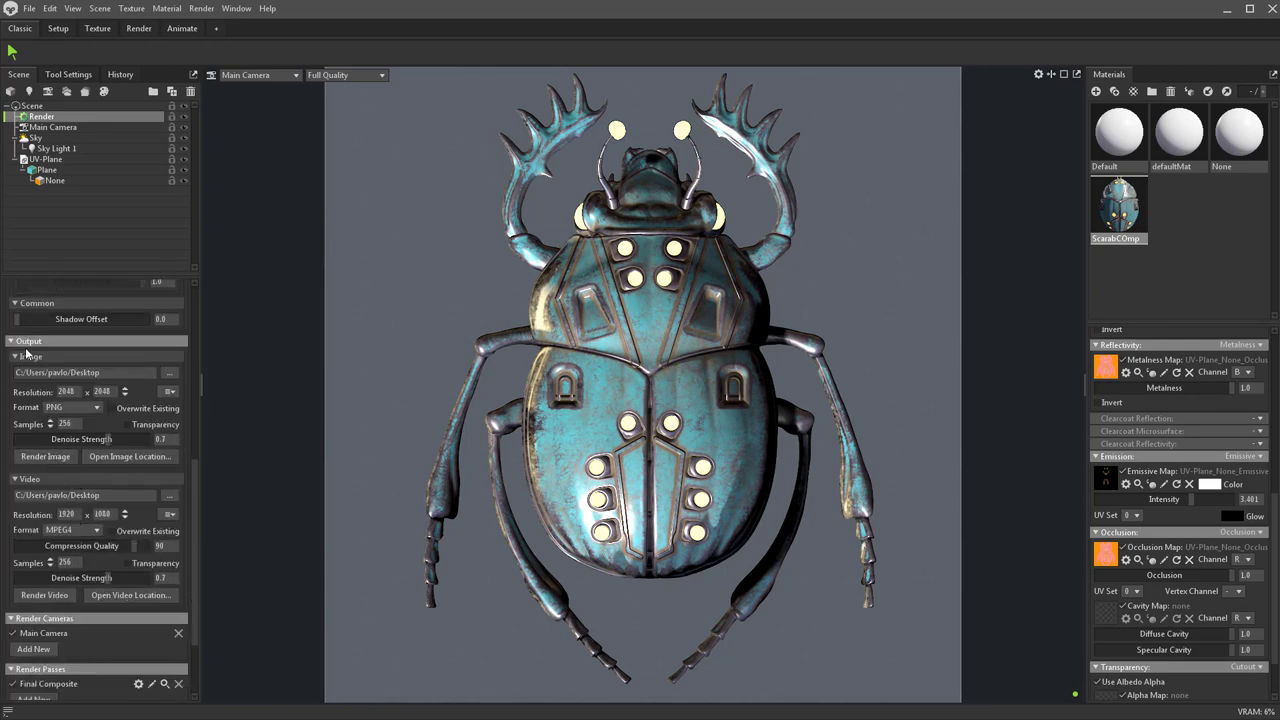
{"action": "left_click", "coordinate": [56, 456]}
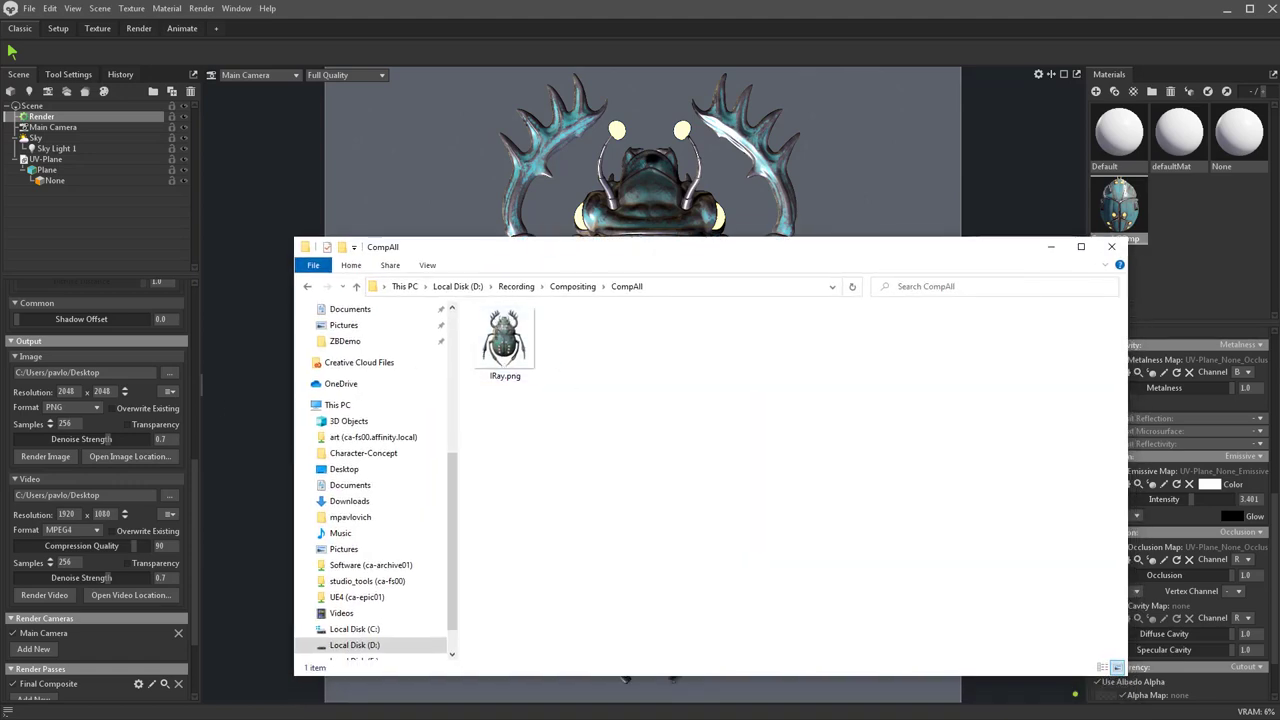
Move the rendered image from the Desktop into the CompAll folder and rename it Marmoset.png.
{"action": "right_click_drag", "start_coordinate": [300, 640], "coordinate": [668, 382]}
{"action": "left_click", "coordinate": [697, 436]}
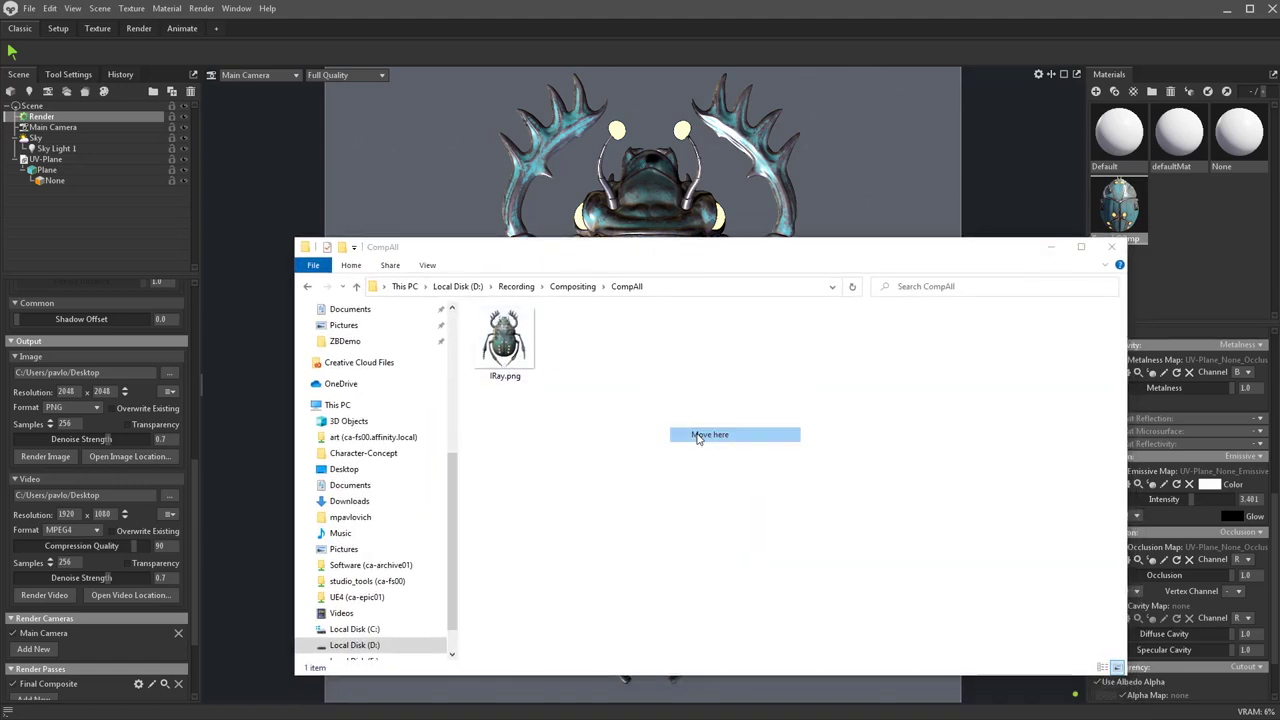
{"action": "key", "text": "F2"}
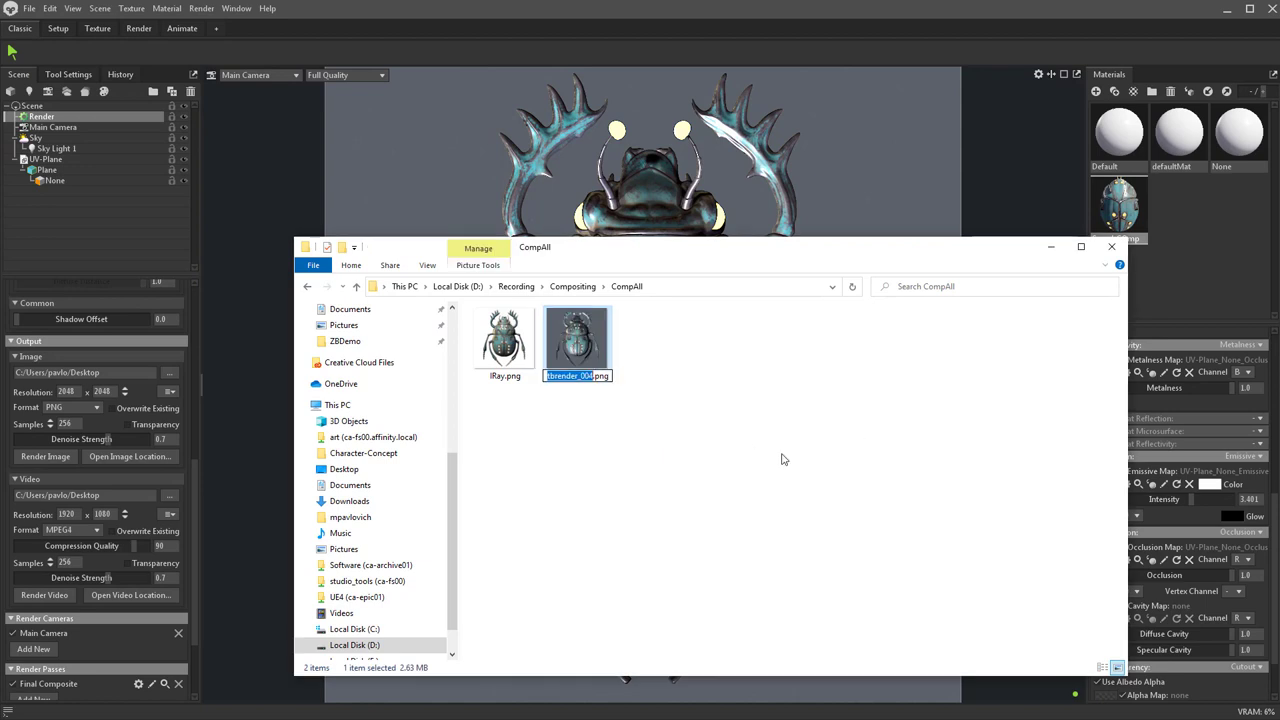
{"action": "type", "text": "Marmoset"}
{"action": "key", "text": "Return"}
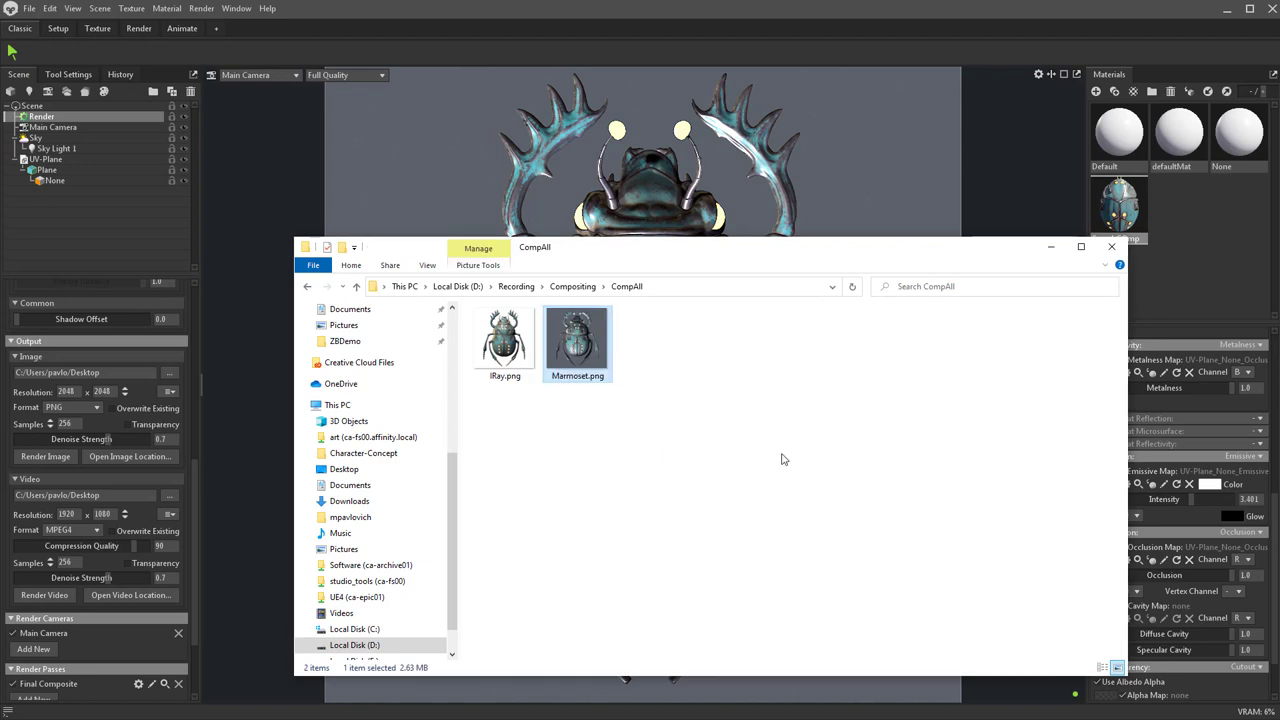
{"action": "left_click", "coordinate": [1050, 246]}
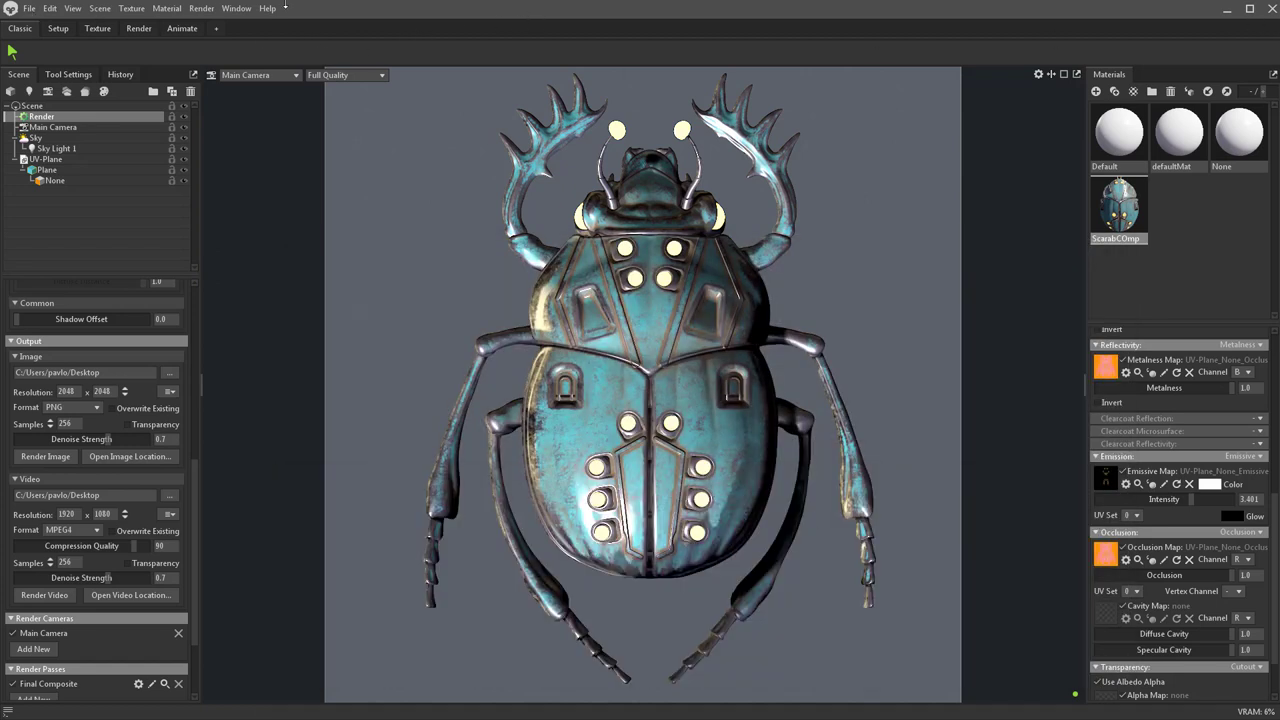
Save the Toolbag scene as PainterMarmoComp in the Compositing folder.
{"action": "left_click", "coordinate": [30, 8]}
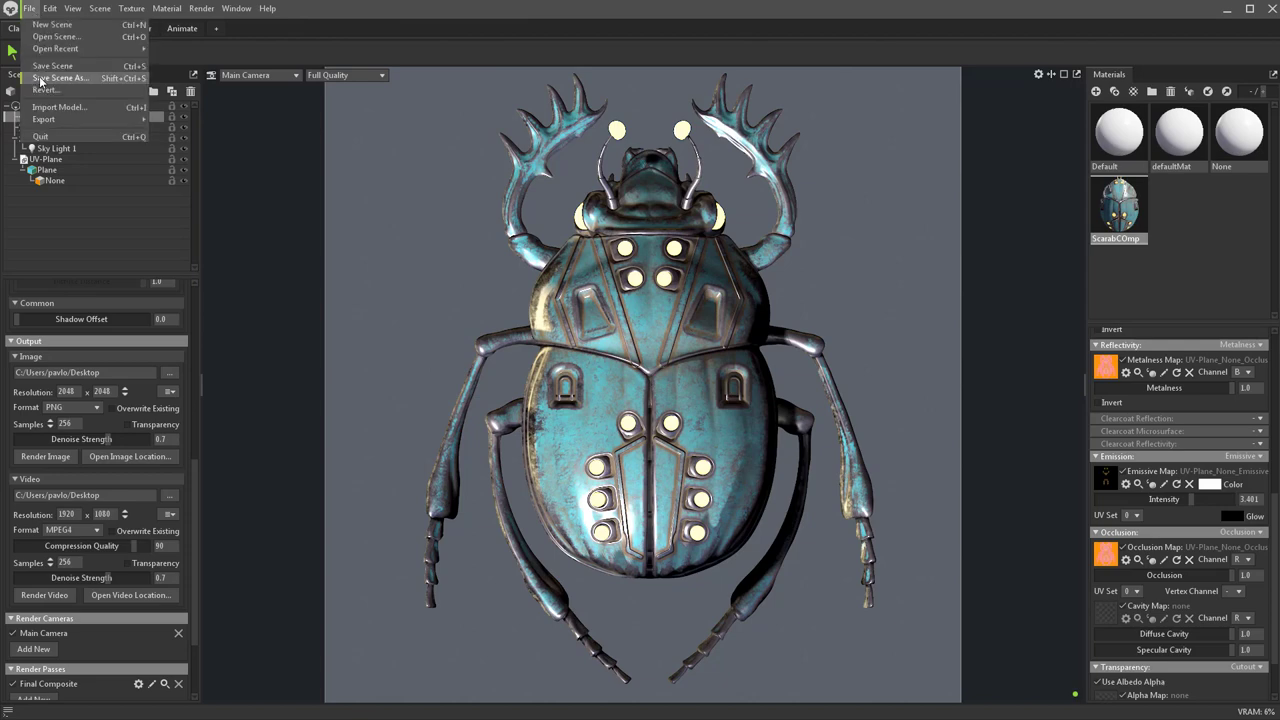
{"action": "left_click", "coordinate": [45, 78]}
{"action": "type", "text": "PainterMarmoComp"}
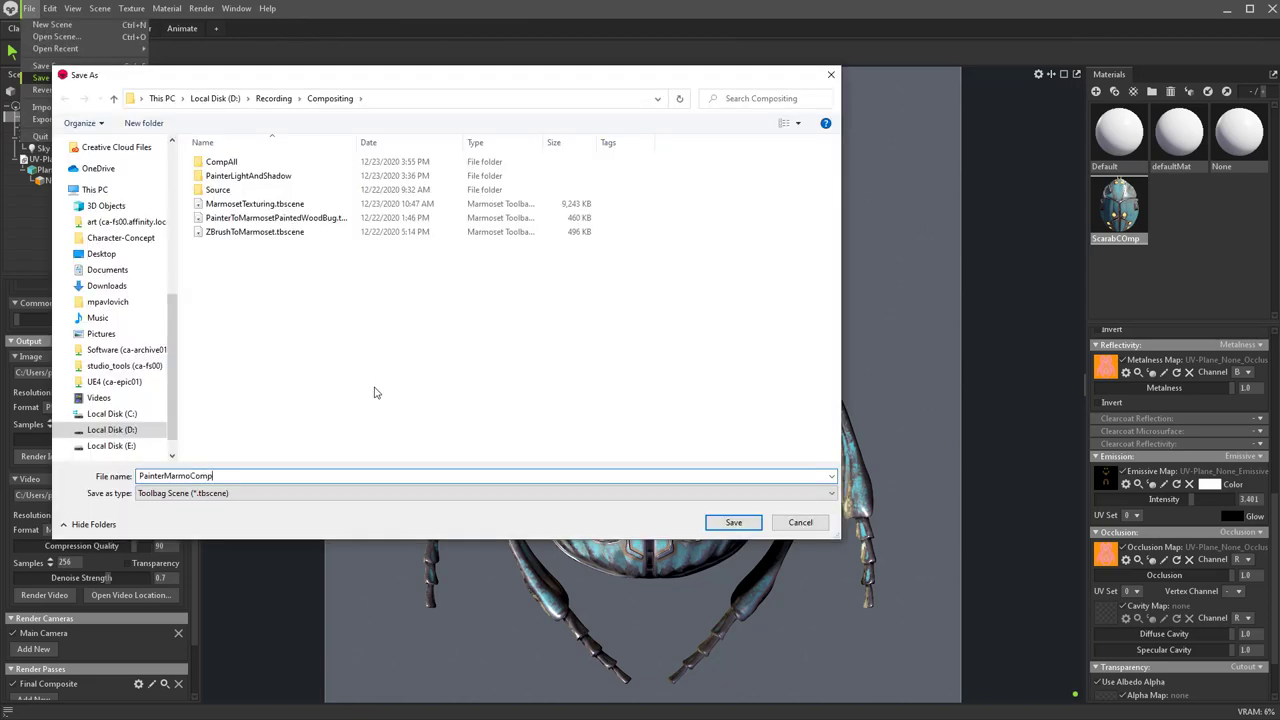
{"action": "key", "text": "Return"}
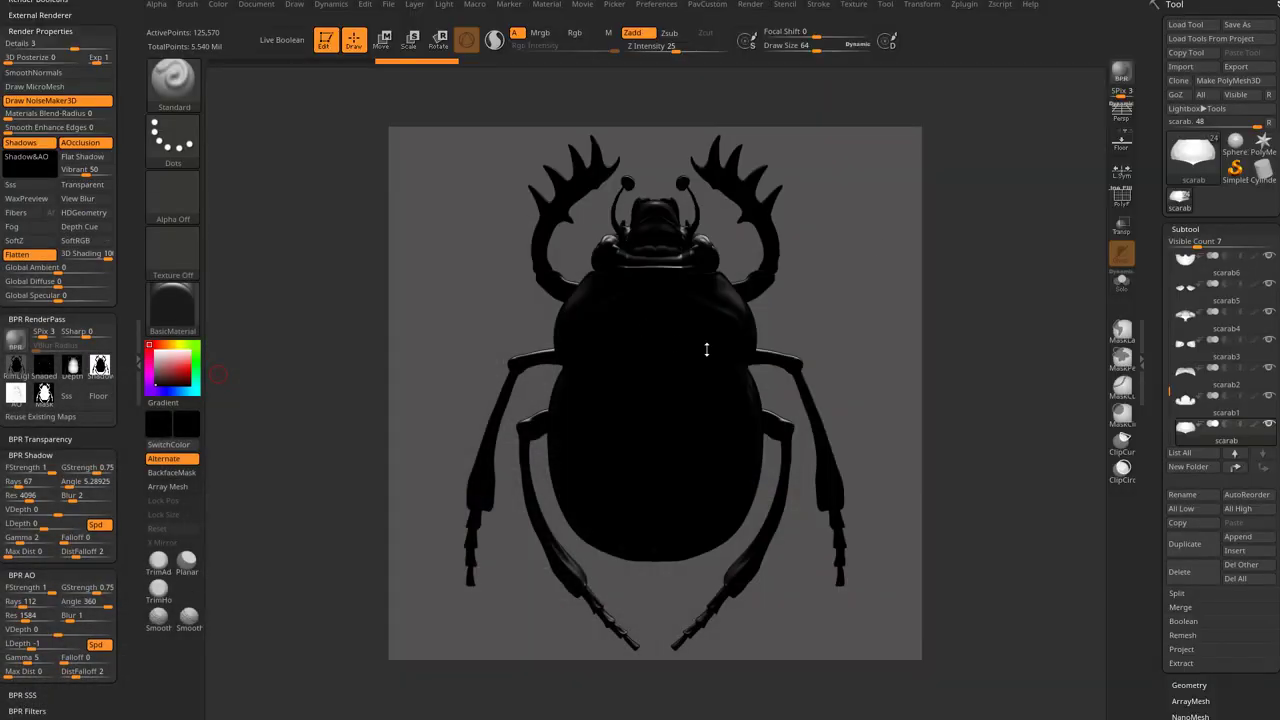
Switch to ZBrush, select StartupMaterial for the scarab and change the active color to white.
{"action": "left_click", "coordinate": [173, 300]}
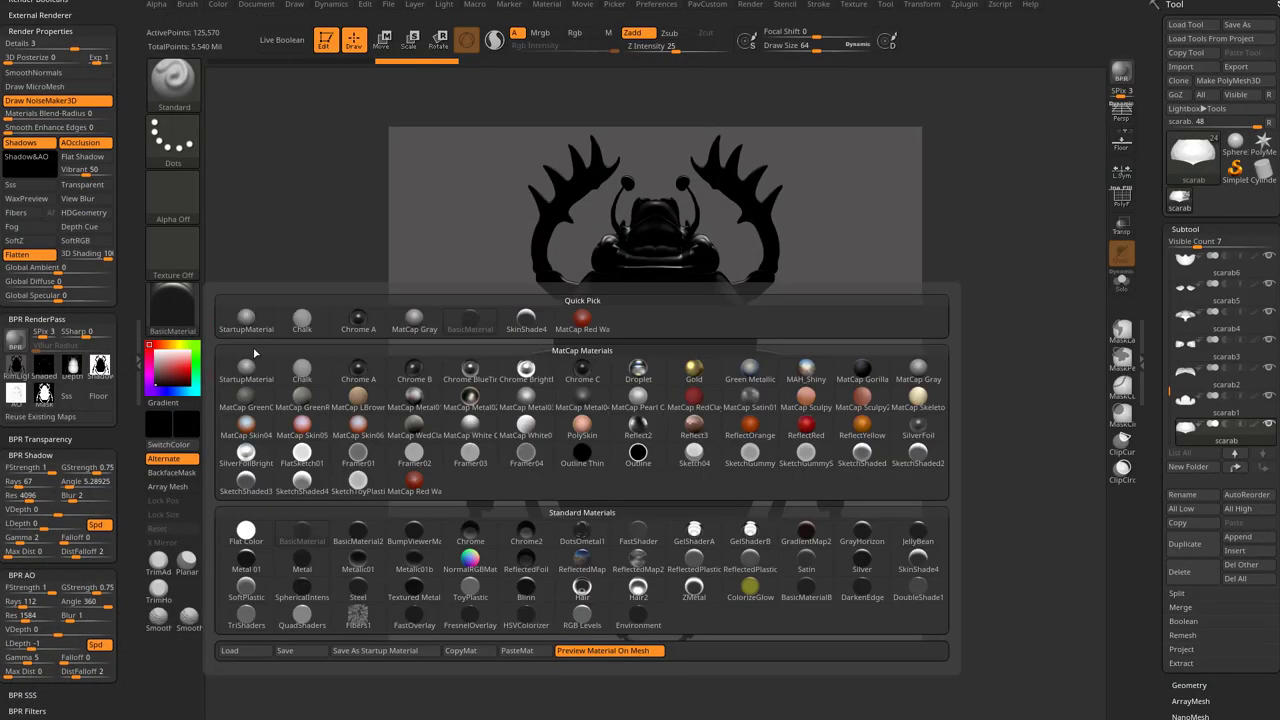
{"action": "left_click", "coordinate": [258, 315]}
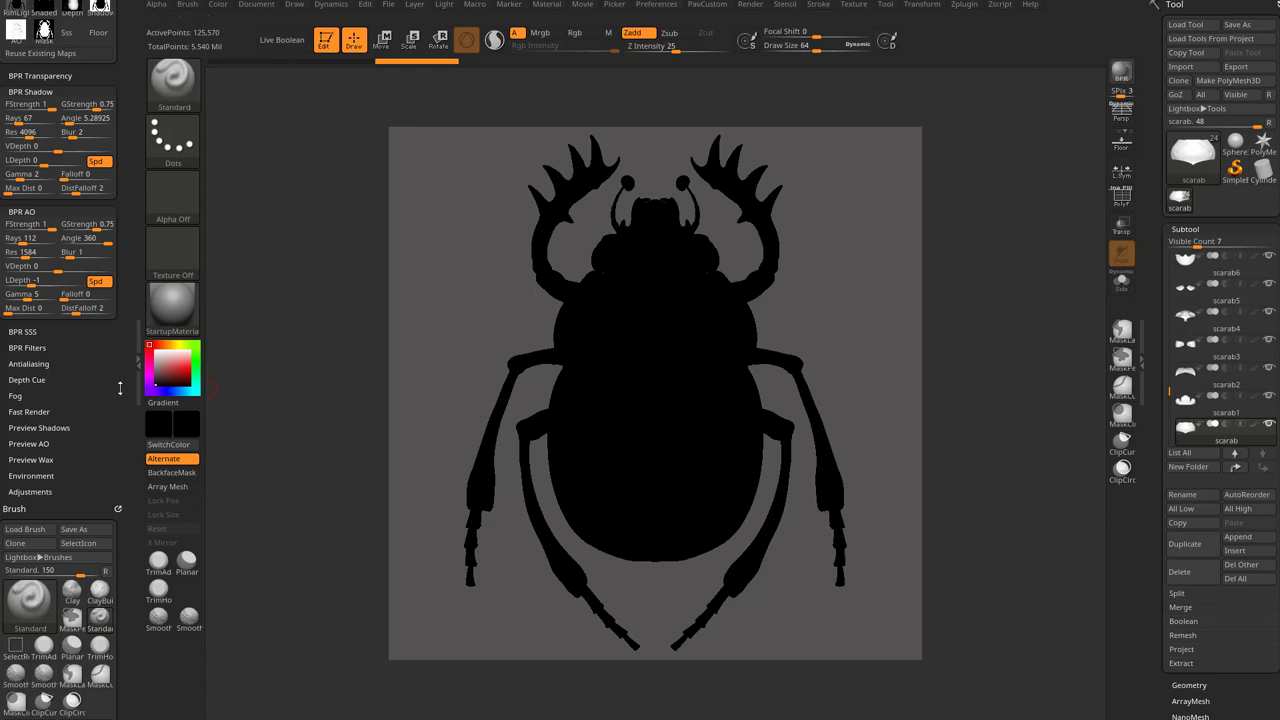
{"action": "left_click", "coordinate": [150, 345]}
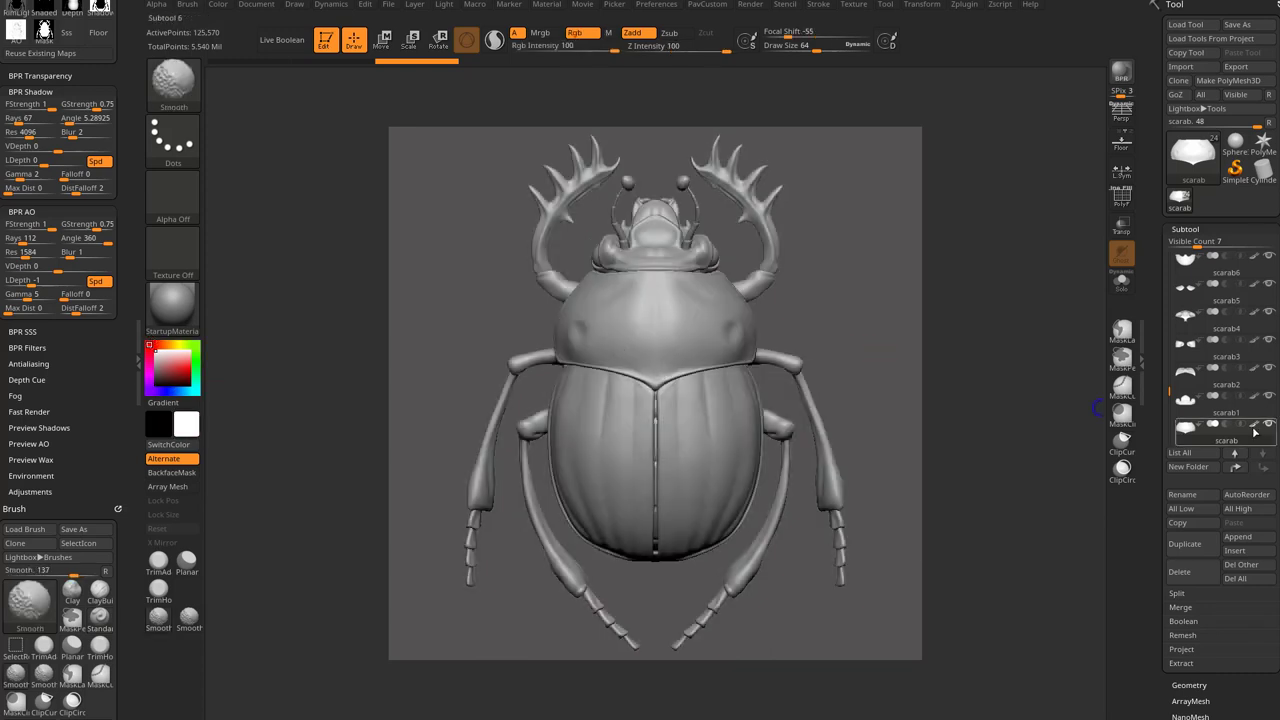
{"action": "mouse_move", "coordinate": [1255, 428]}
{"action": "key", "text": "shift"}
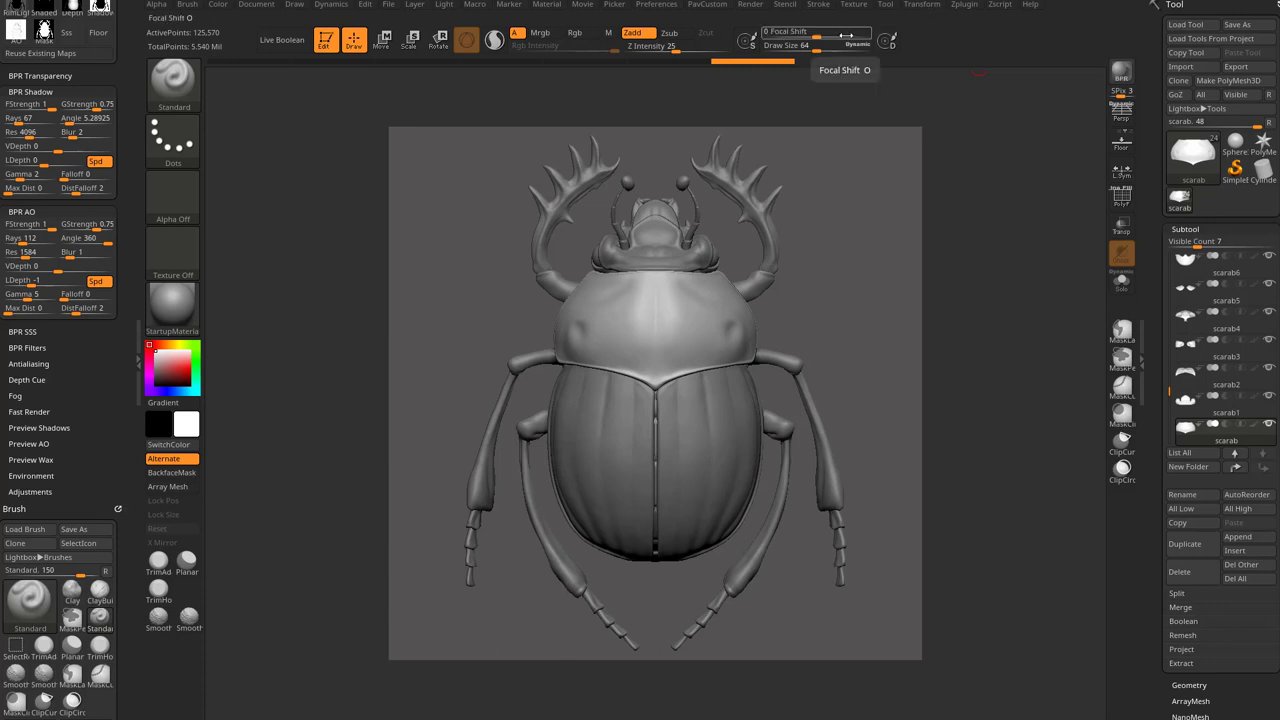
Enable Keyshot as the external renderer, send the scarab to it with a BPR render, and close KeyShot, discarding the changes.
{"action": "left_click", "coordinate": [750, 5]}
{"action": "left_click", "coordinate": [796, 177]}
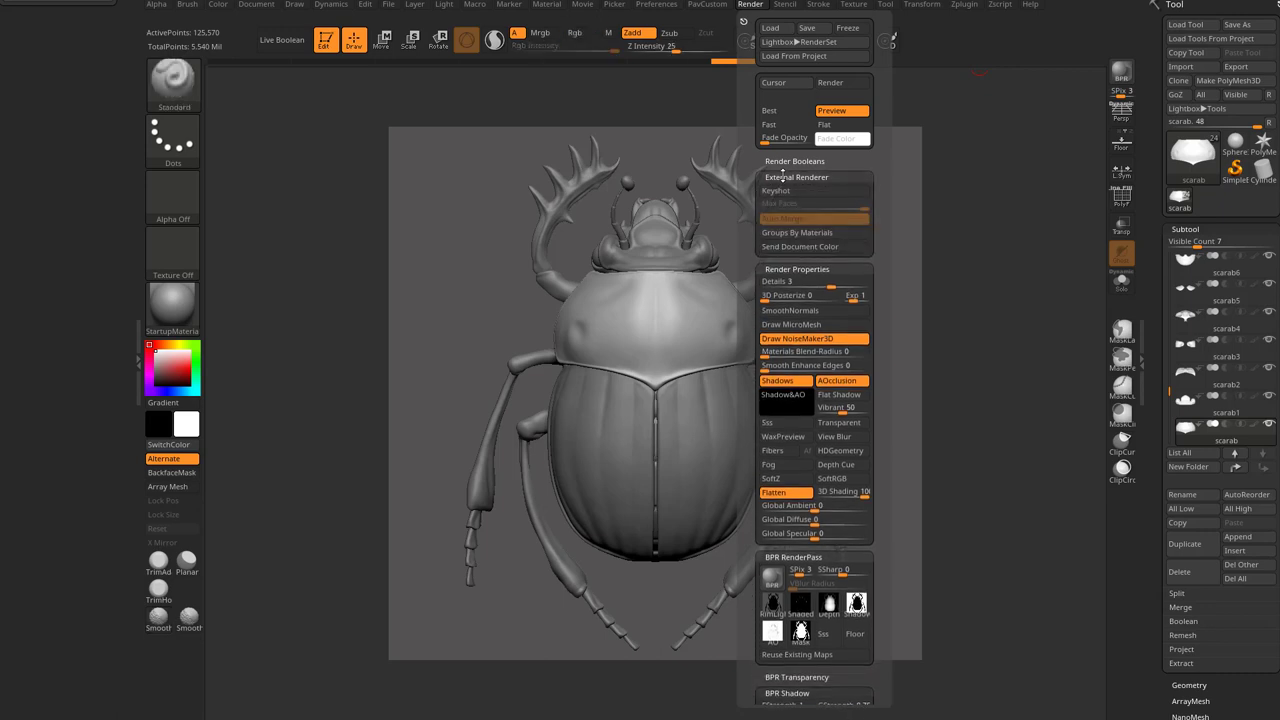
{"action": "left_click", "coordinate": [767, 192]}
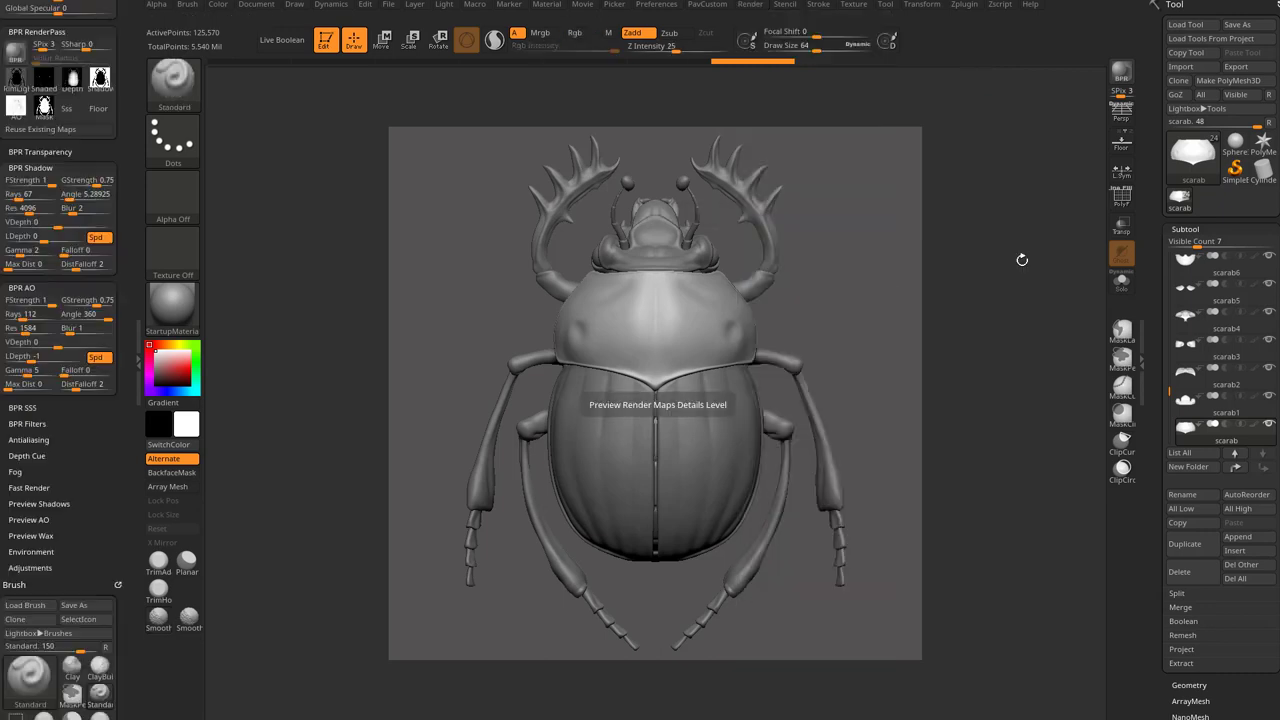
{"action": "left_click", "coordinate": [1124, 75]}
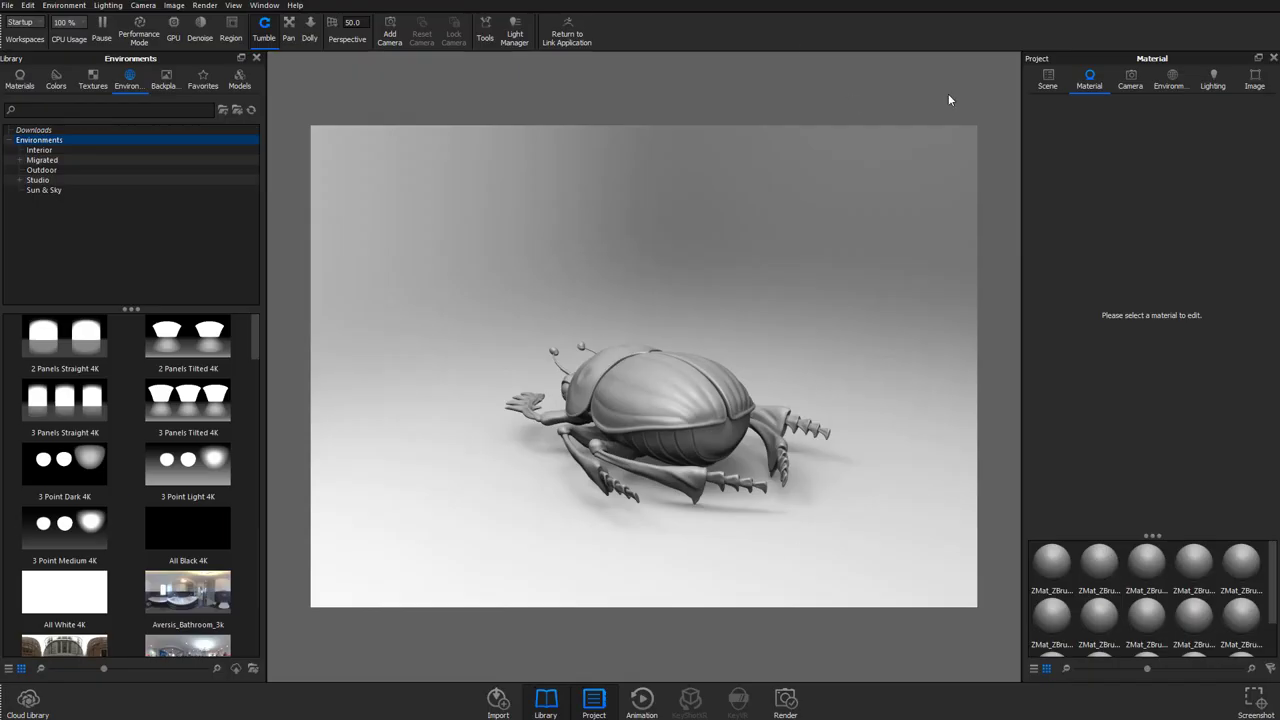
{"action": "left_click", "coordinate": [1274, 2]}
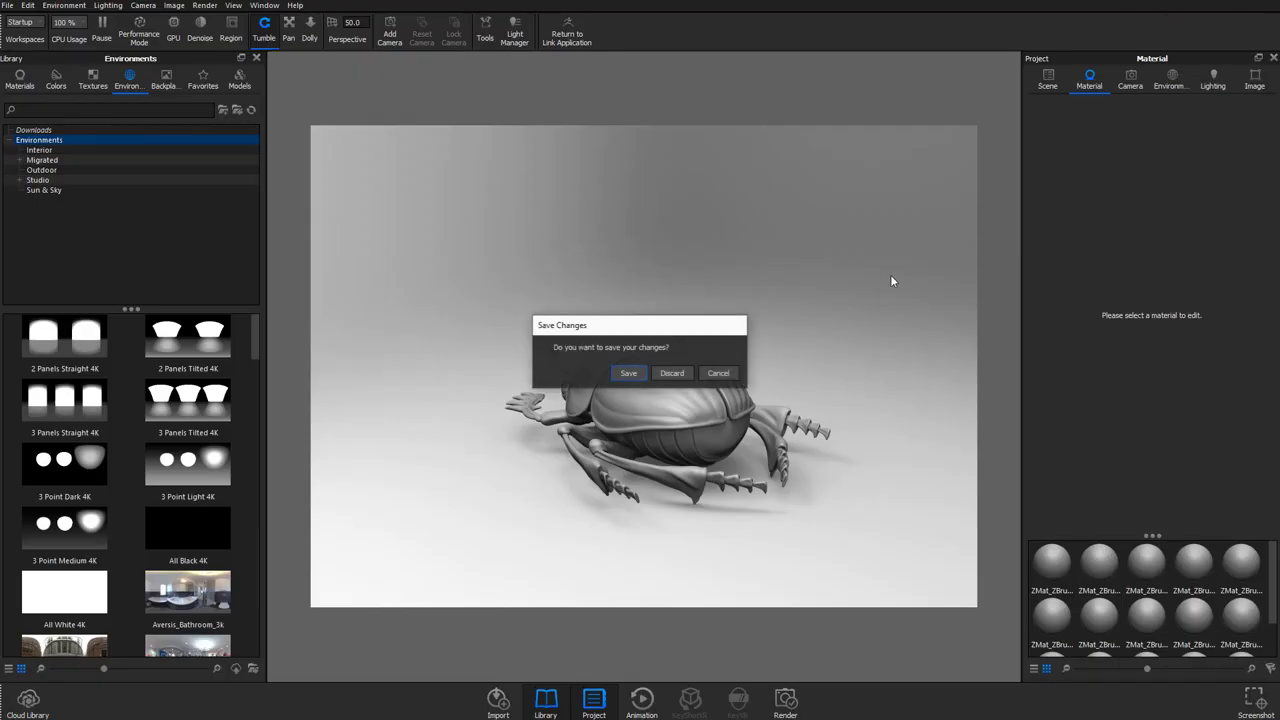
{"action": "left_click", "coordinate": [675, 375]}
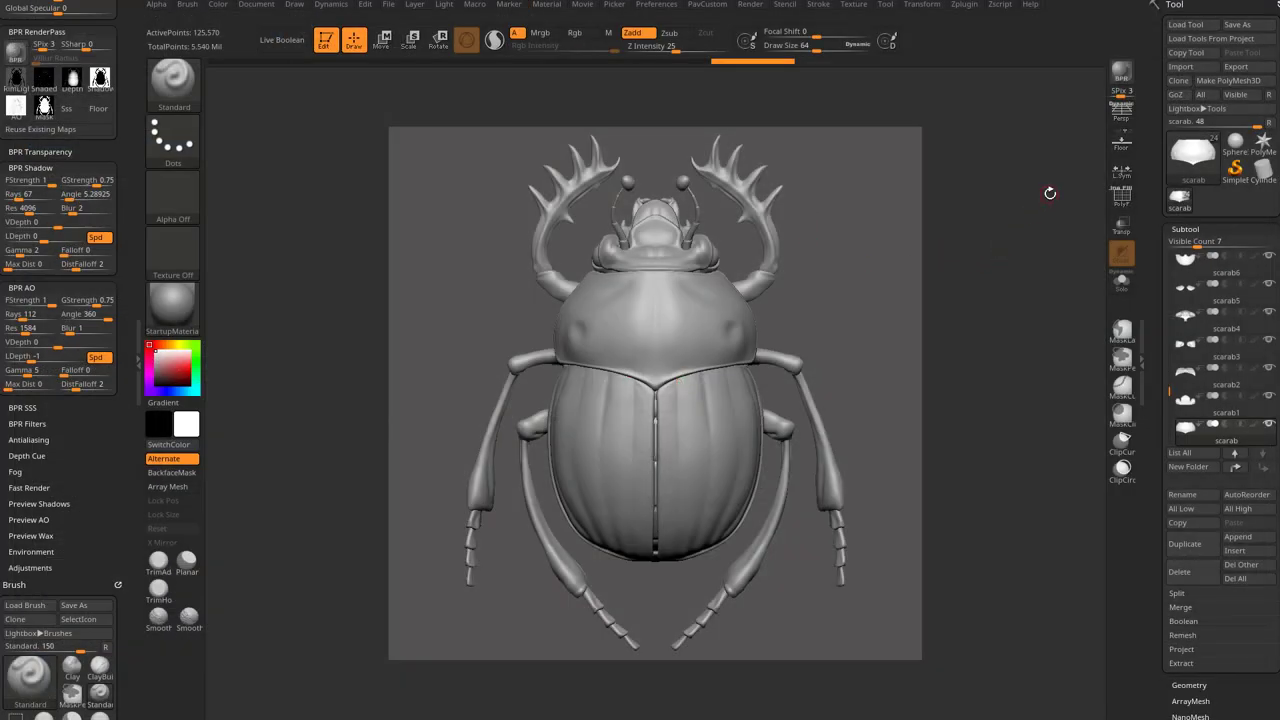
Turn on perspective for the scarab view and raise the camera's focal length.
{"action": "left_click", "coordinate": [1122, 113]}
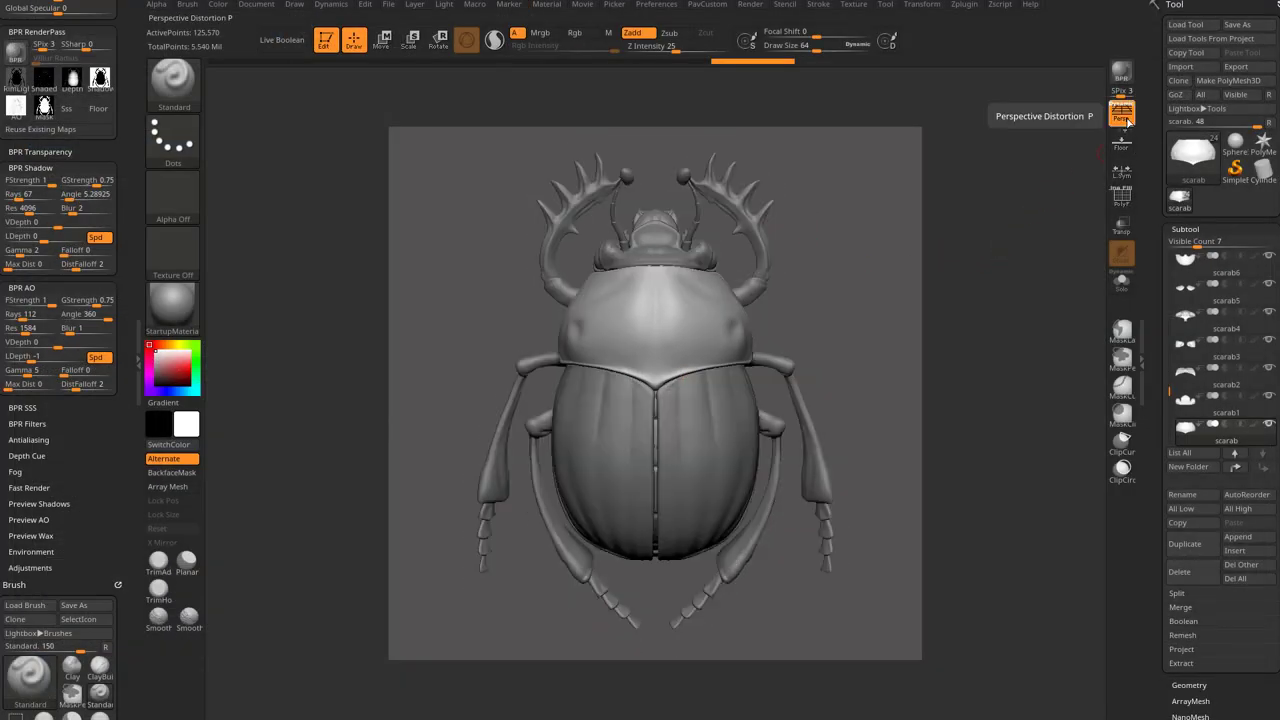
{"action": "left_click", "coordinate": [294, 5]}
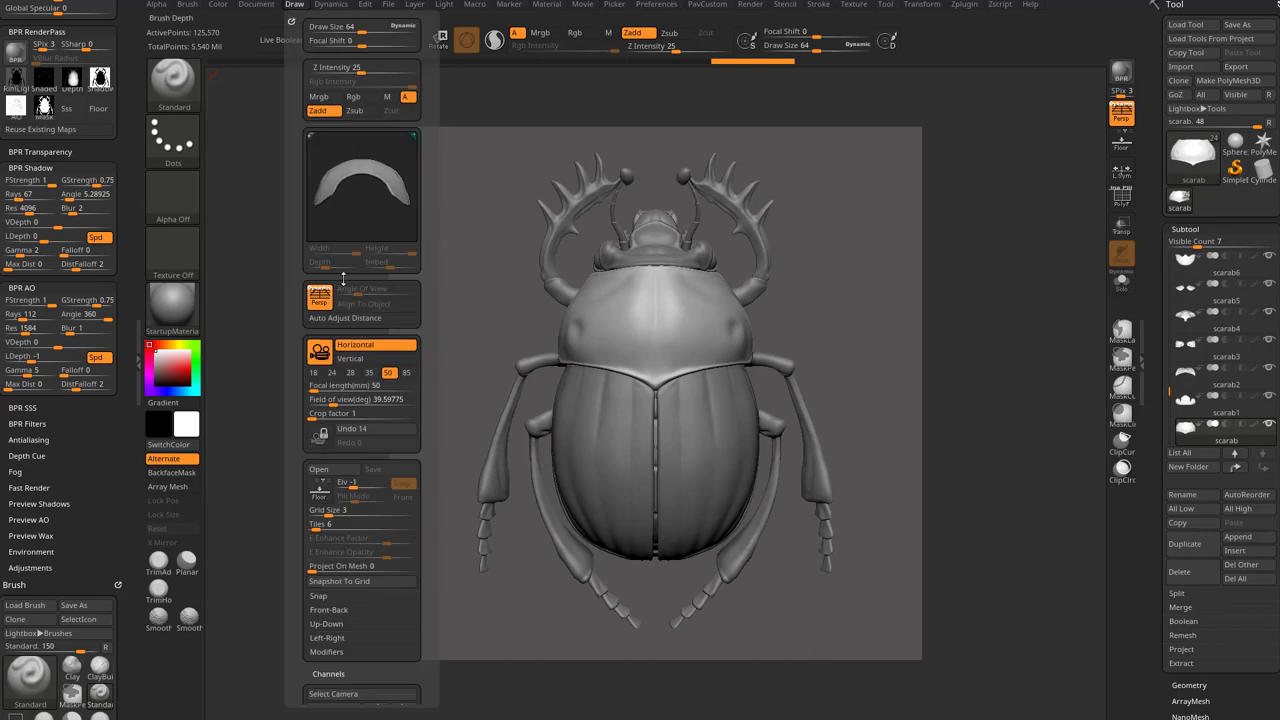
{"action": "left_click_drag", "start_coordinate": [353, 385], "coordinate": [420, 385]}
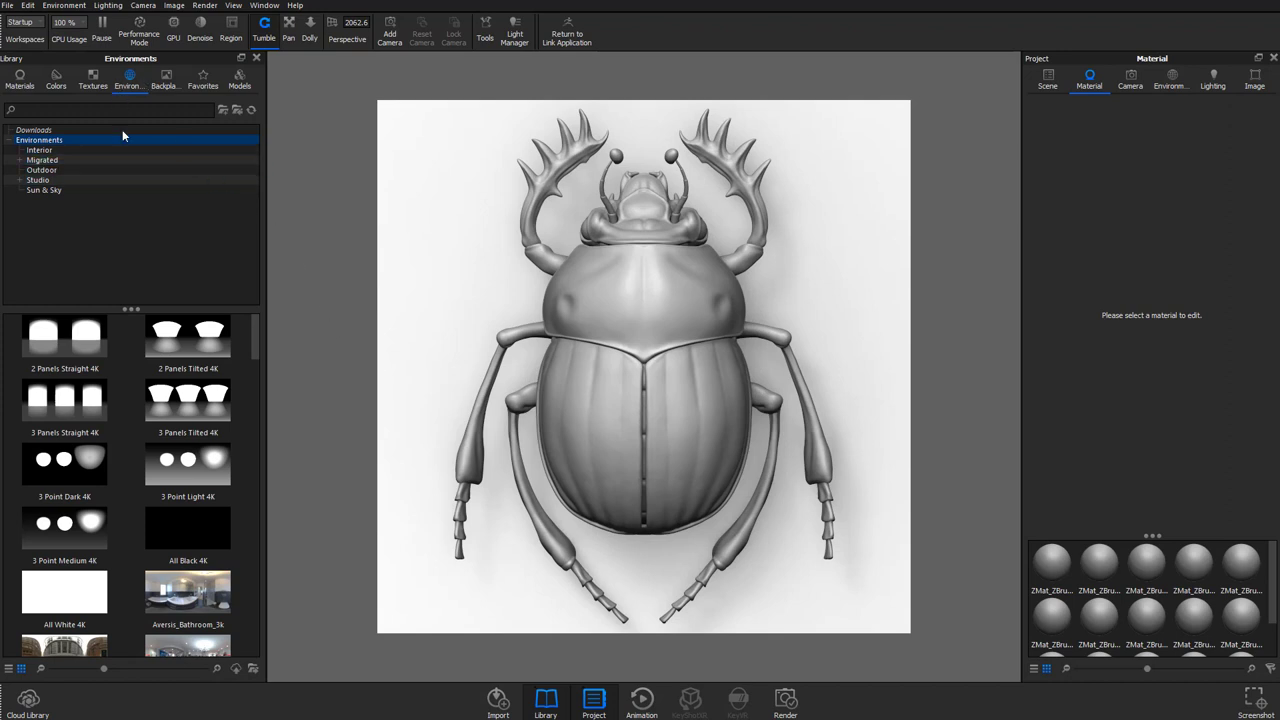
In KeyShot, light the scene with the outdoor environment hdrmaps-mountain-desert-surrounded-by-rocks-3K.
{"action": "left_click", "coordinate": [66, 170]}
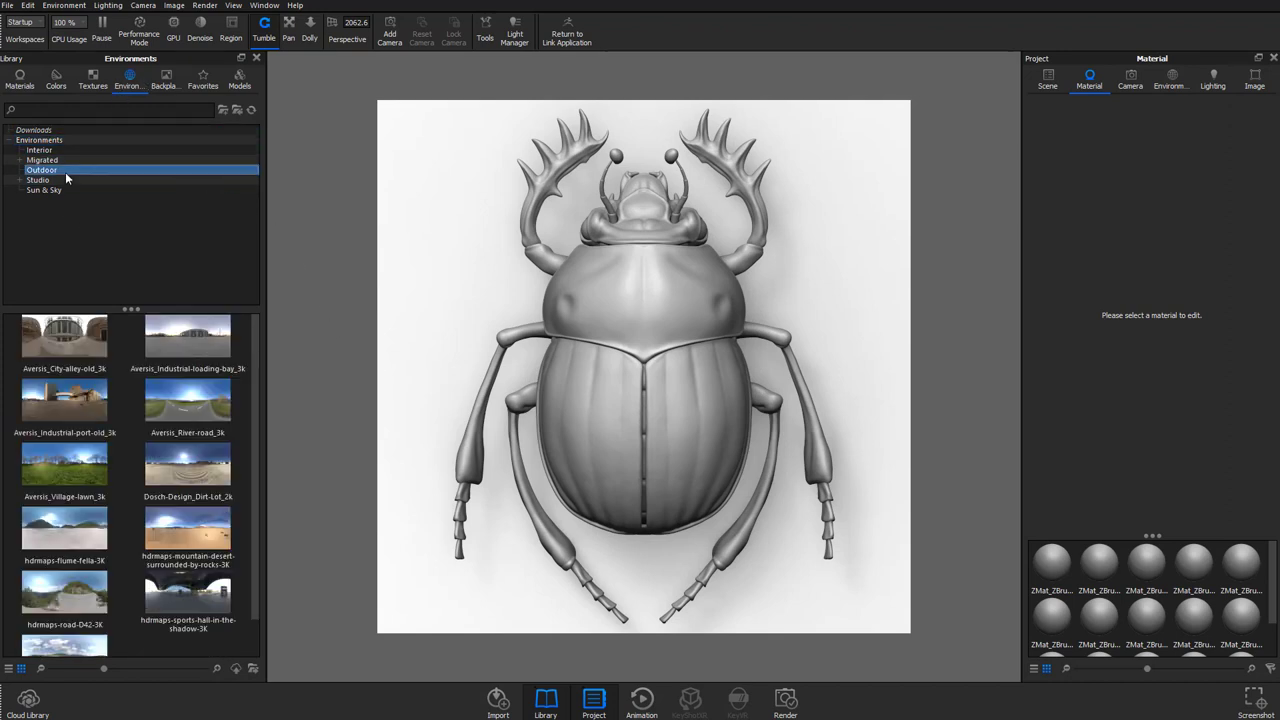
{"action": "left_click_drag", "start_coordinate": [188, 528], "coordinate": [819, 346]}
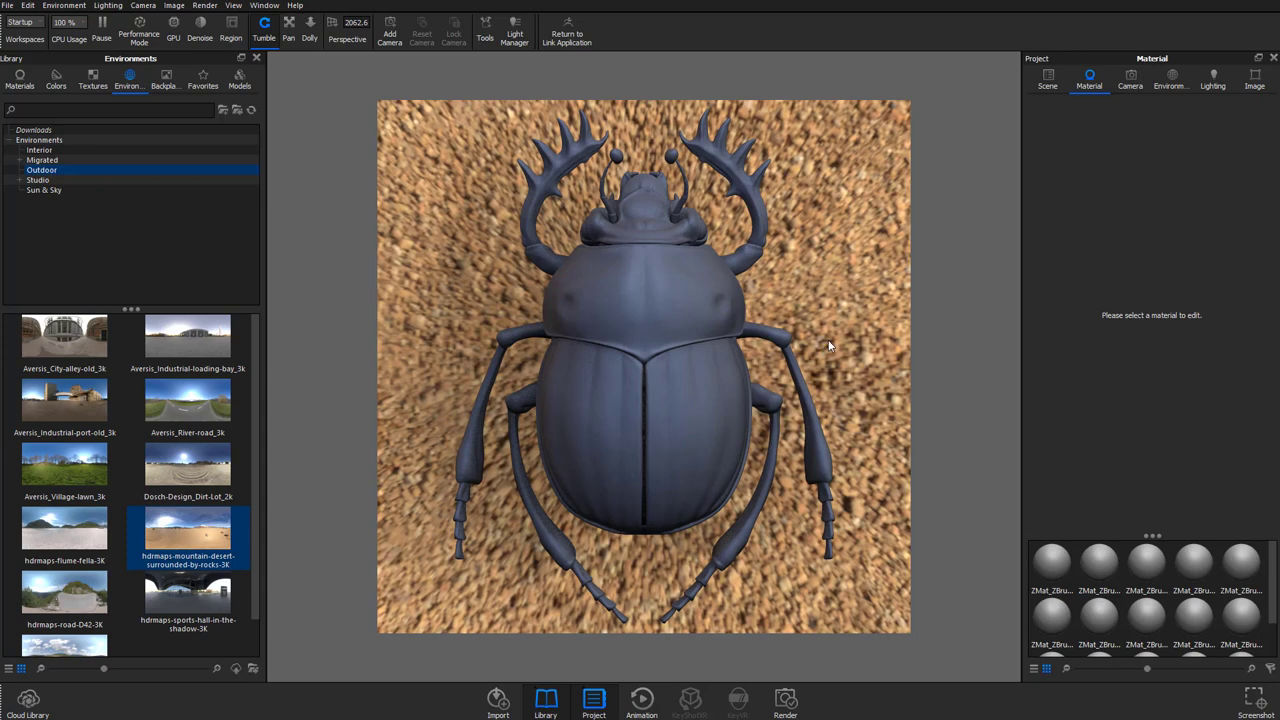
Set the environment's background to a medium grey color and rotate the lighting environment to about 241°.
{"action": "left_click", "coordinate": [1172, 78]}
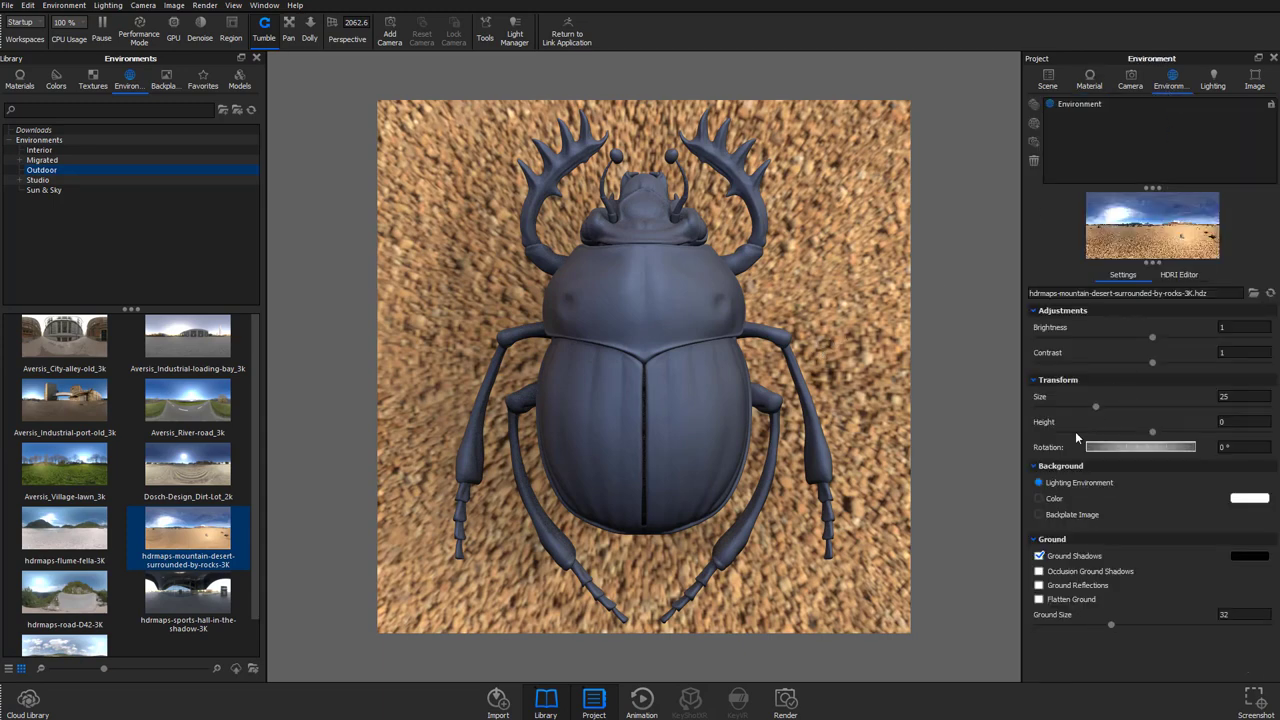
{"action": "left_click", "coordinate": [1057, 499]}
{"action": "left_click", "coordinate": [1249, 497]}
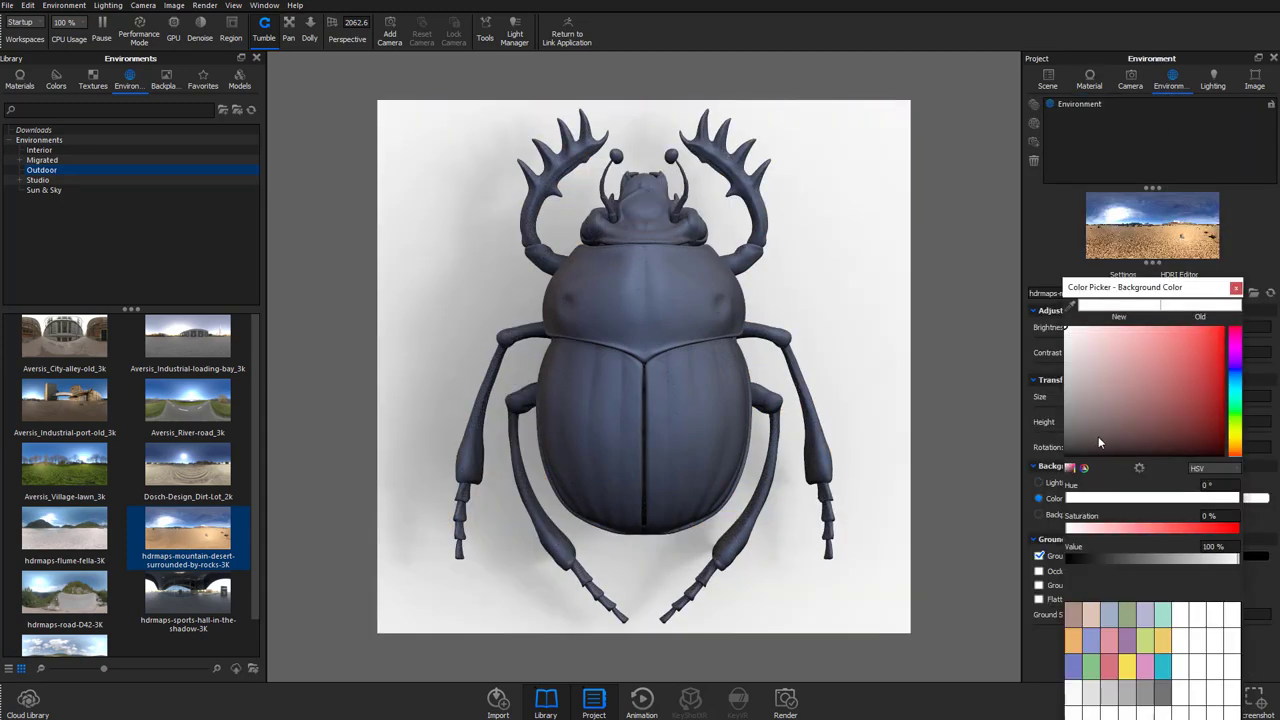
{"action": "left_click", "coordinate": [1062, 408]}
{"action": "left_click", "coordinate": [1184, 719]}
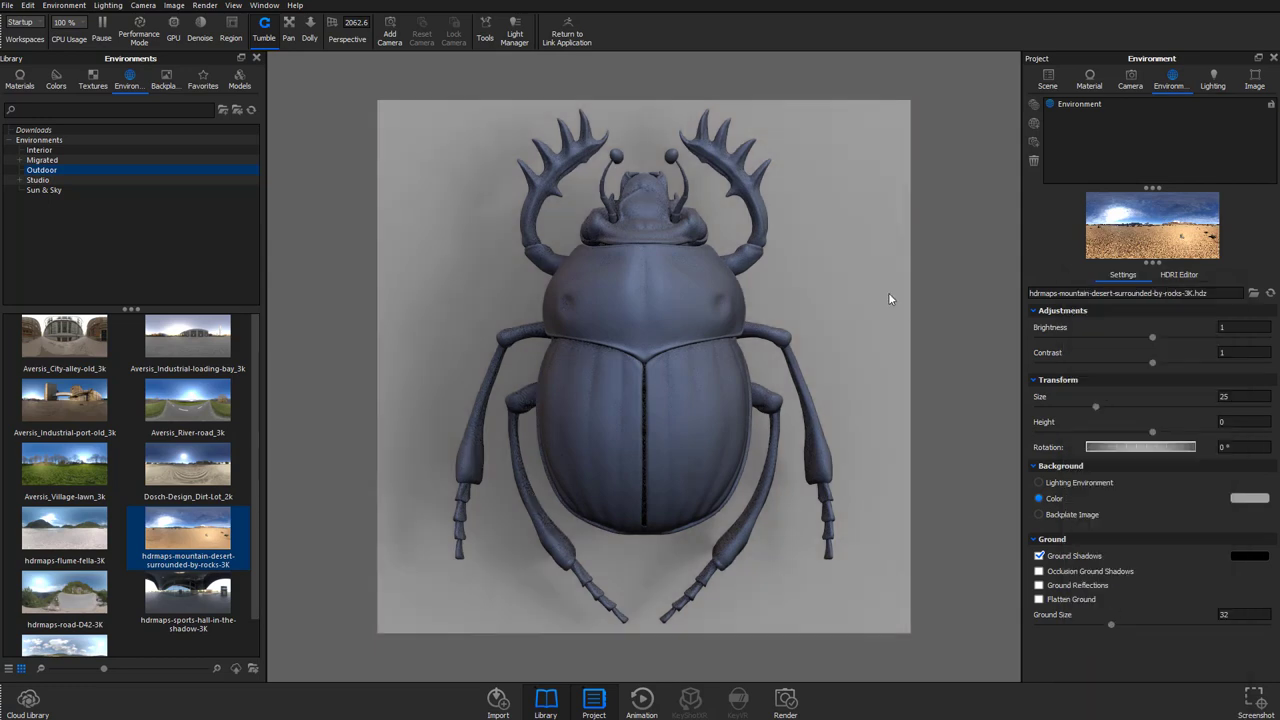
{"action": "left_click_drag", "start_coordinate": [837, 270], "coordinate": [905, 286], "text": "ctrl"}
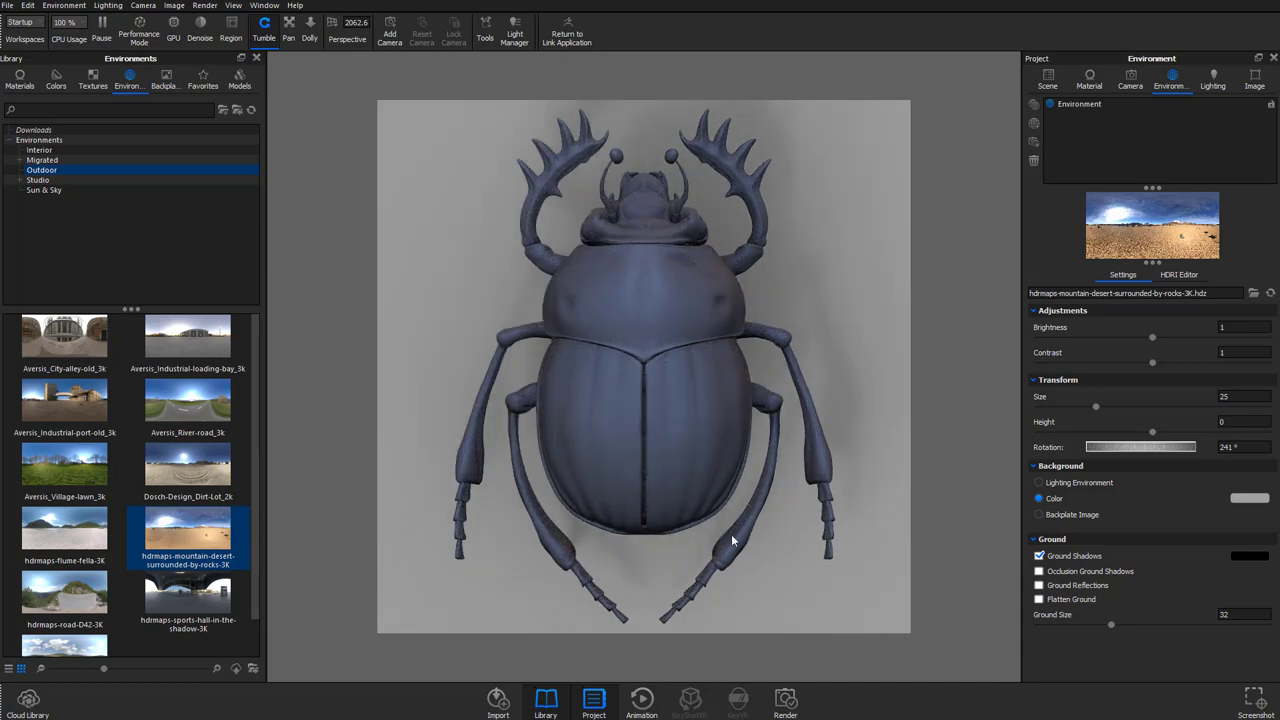
Try adding a circular highlight pin to the environment for the scarab's thorax, and delete the pin.
{"action": "left_click", "coordinate": [1176, 275]}
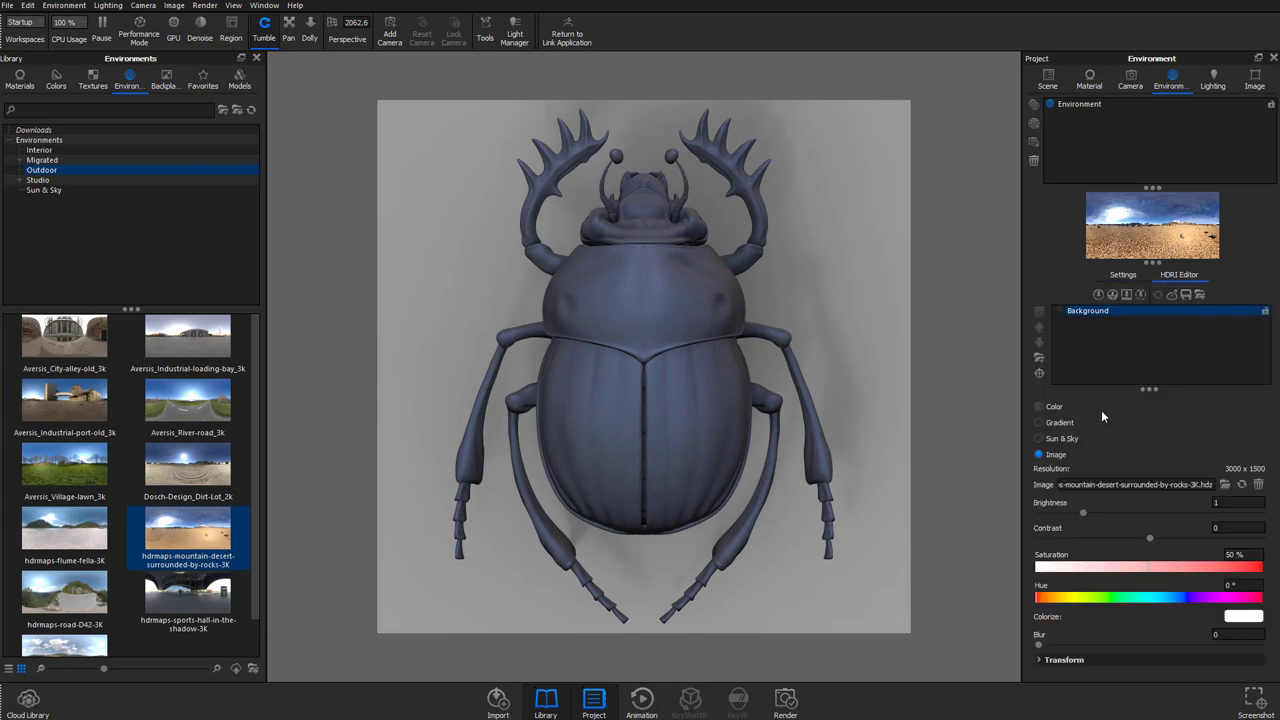
{"action": "left_click", "coordinate": [1039, 374]}
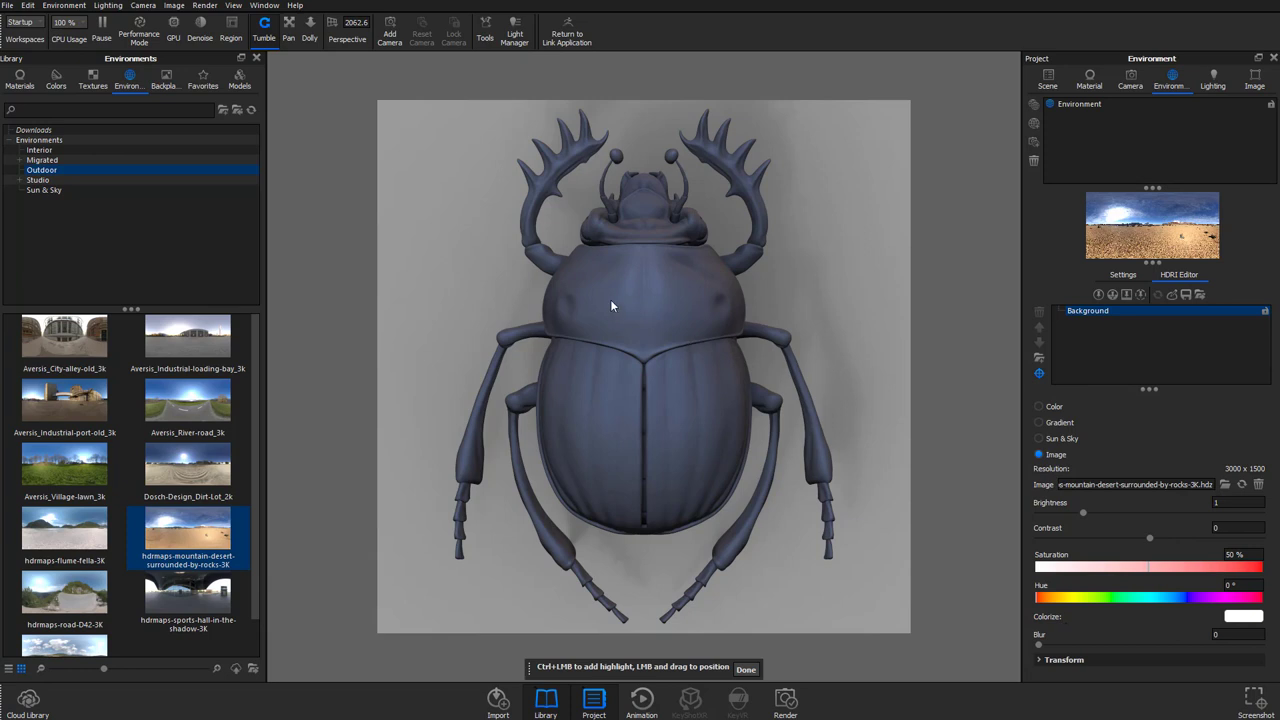
{"action": "left_click", "coordinate": [580, 295], "text": "ctrl"}
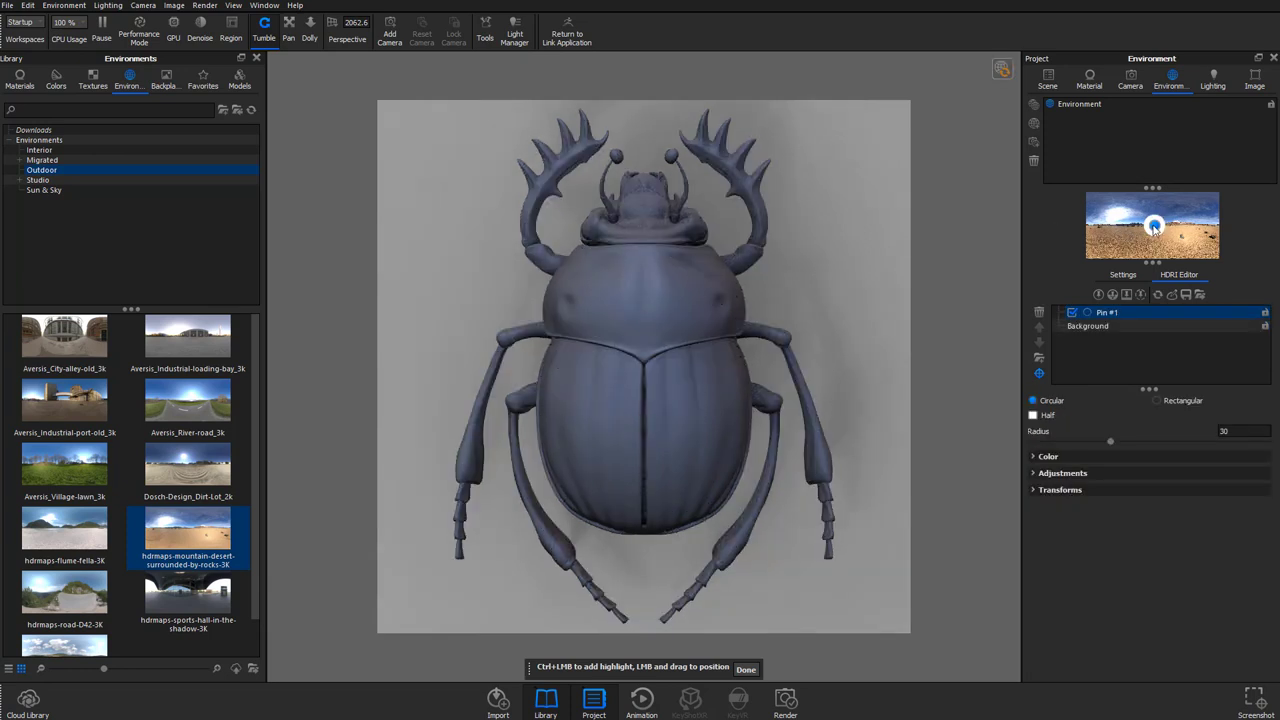
{"action": "mouse_move", "coordinate": [1155, 231]}
{"action": "left_mouse_down"}
{"action": "mouse_move", "coordinate": [1155, 219]}
{"action": "mouse_move", "coordinate": [1156, 233]}
{"action": "left_mouse_up"}
{"action": "left_click", "coordinate": [1039, 312]}
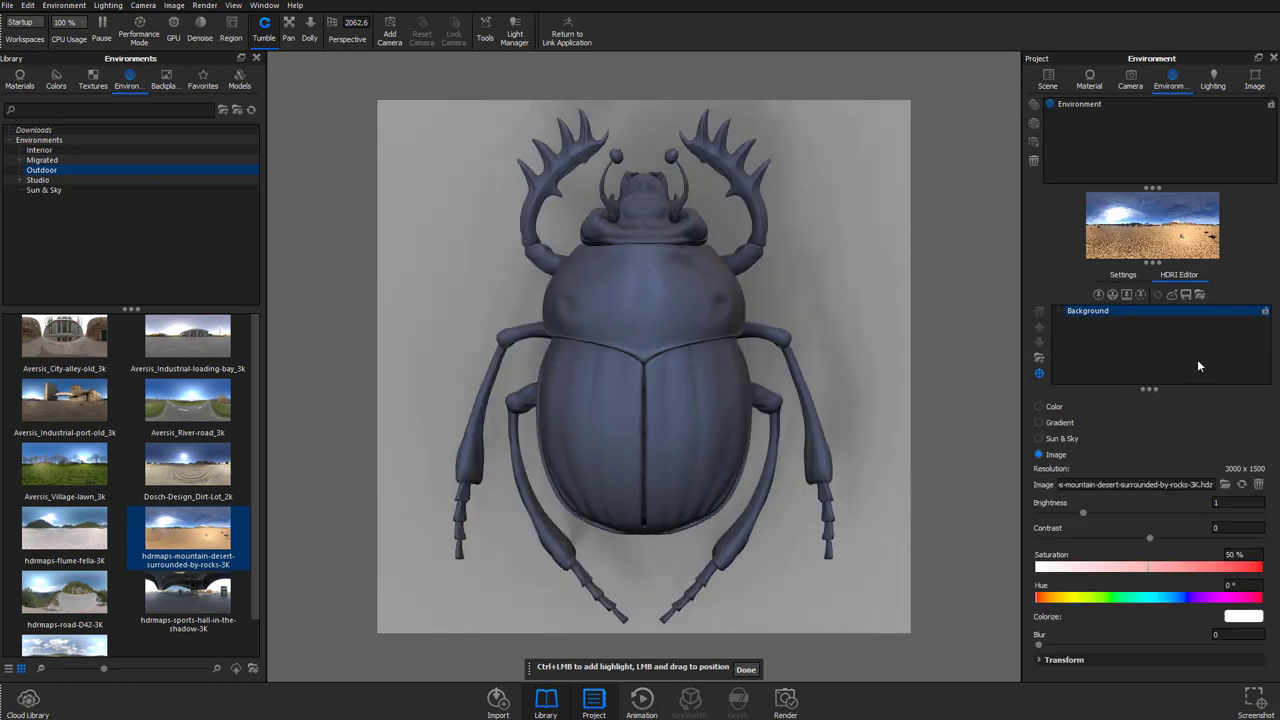
Assign the first ZMat_ZBrush material to the whole ZBrush model set so all scarab parts share it.
{"action": "left_click", "coordinate": [1087, 86]}
{"action": "left_click", "coordinate": [1047, 84]}
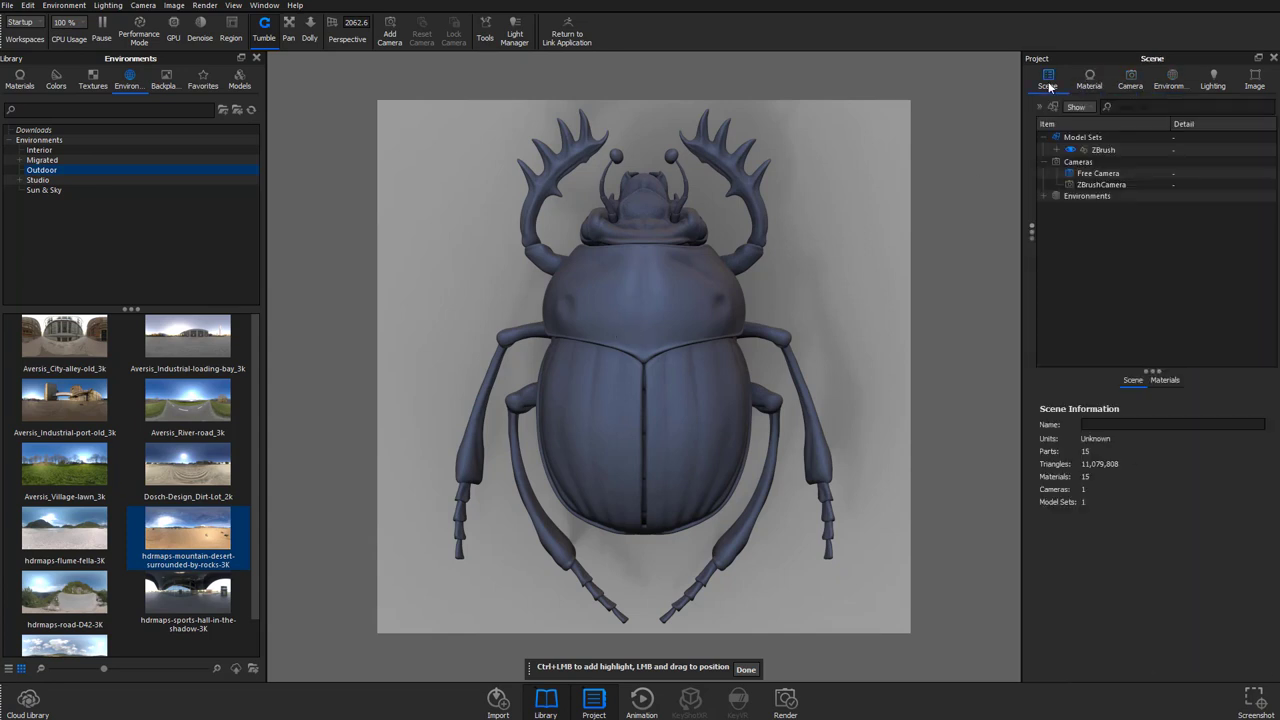
{"action": "left_click", "coordinate": [1166, 381]}
{"action": "left_click", "coordinate": [1057, 417]}
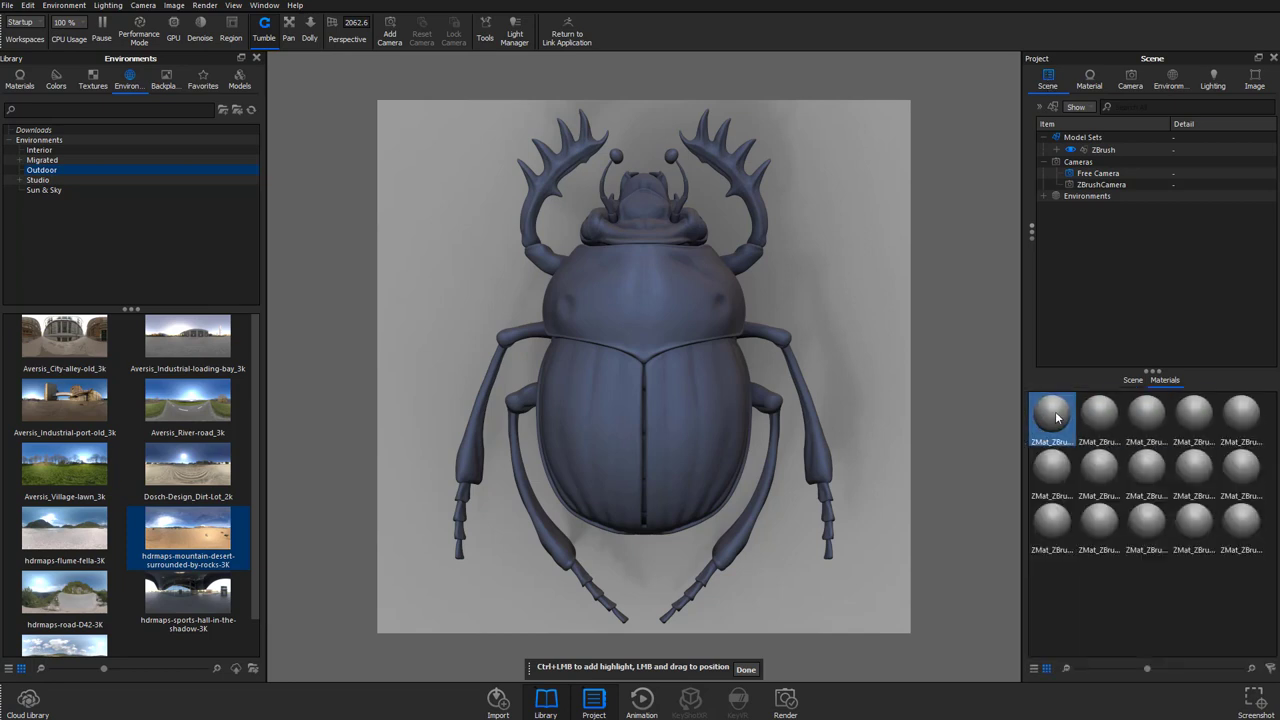
{"action": "left_click_drag", "start_coordinate": [1057, 417], "coordinate": [1100, 151]}
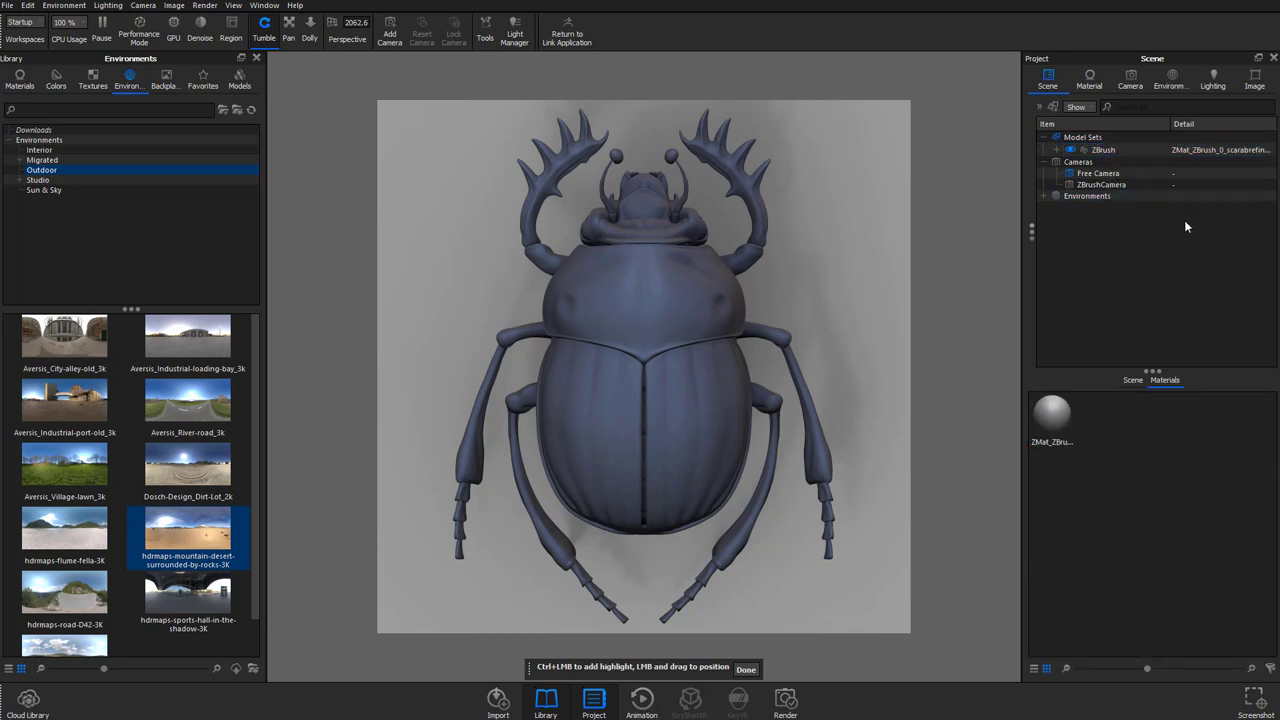
In the shared material's graph, upgrade the legacy texture map to a Matcap node and delete the legacy node.
{"action": "double_click", "coordinate": [1062, 426]}
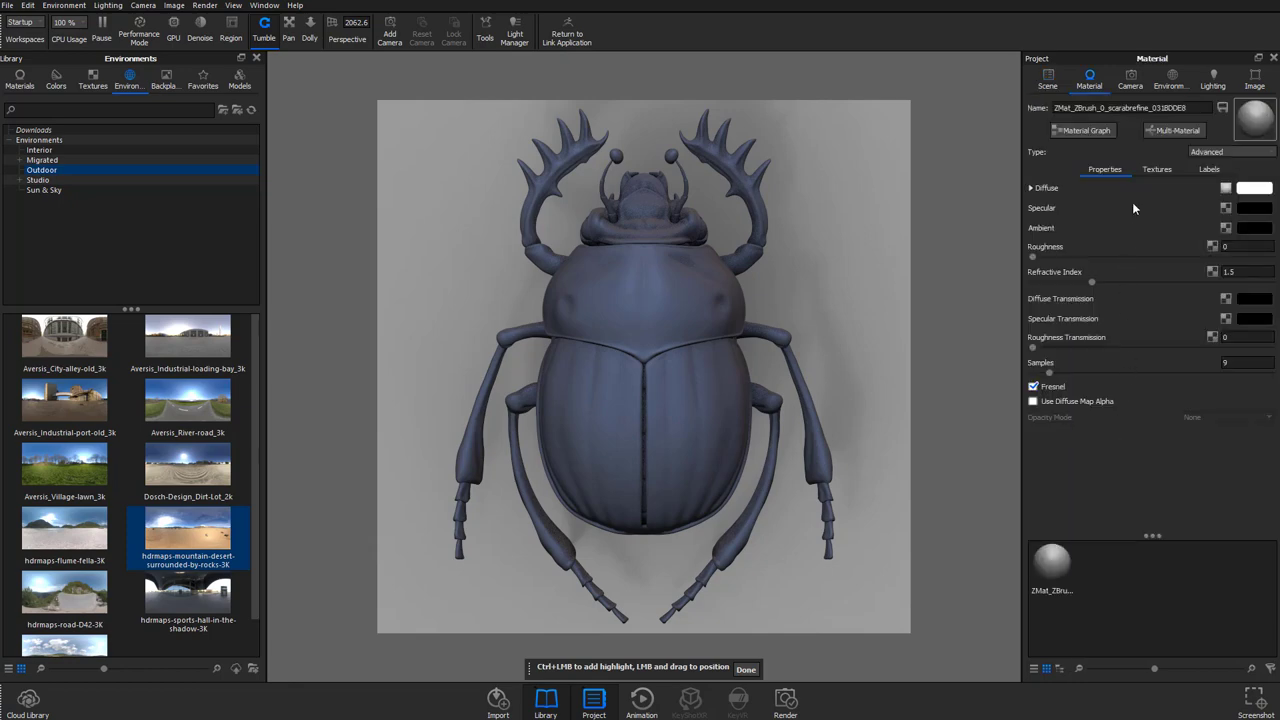
{"action": "left_click", "coordinate": [1082, 130]}
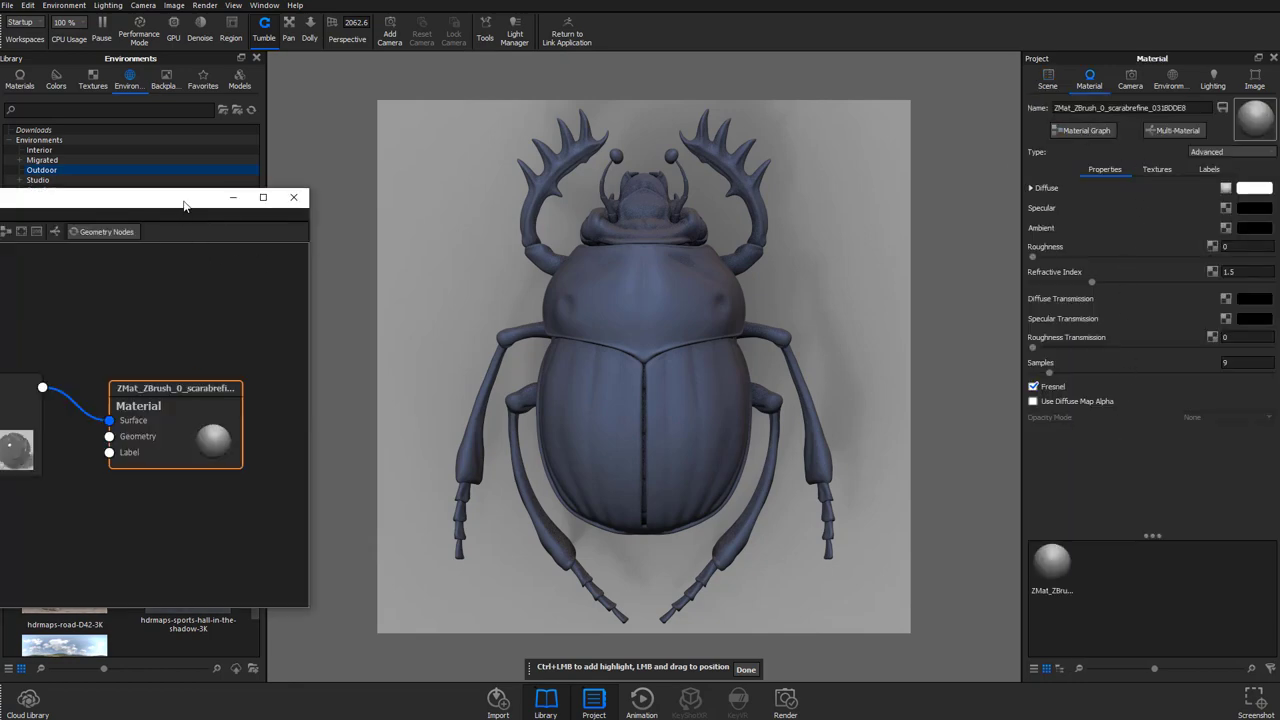
{"action": "left_click_drag", "start_coordinate": [184, 205], "coordinate": [938, 242]}
{"action": "left_click", "coordinate": [604, 450]}
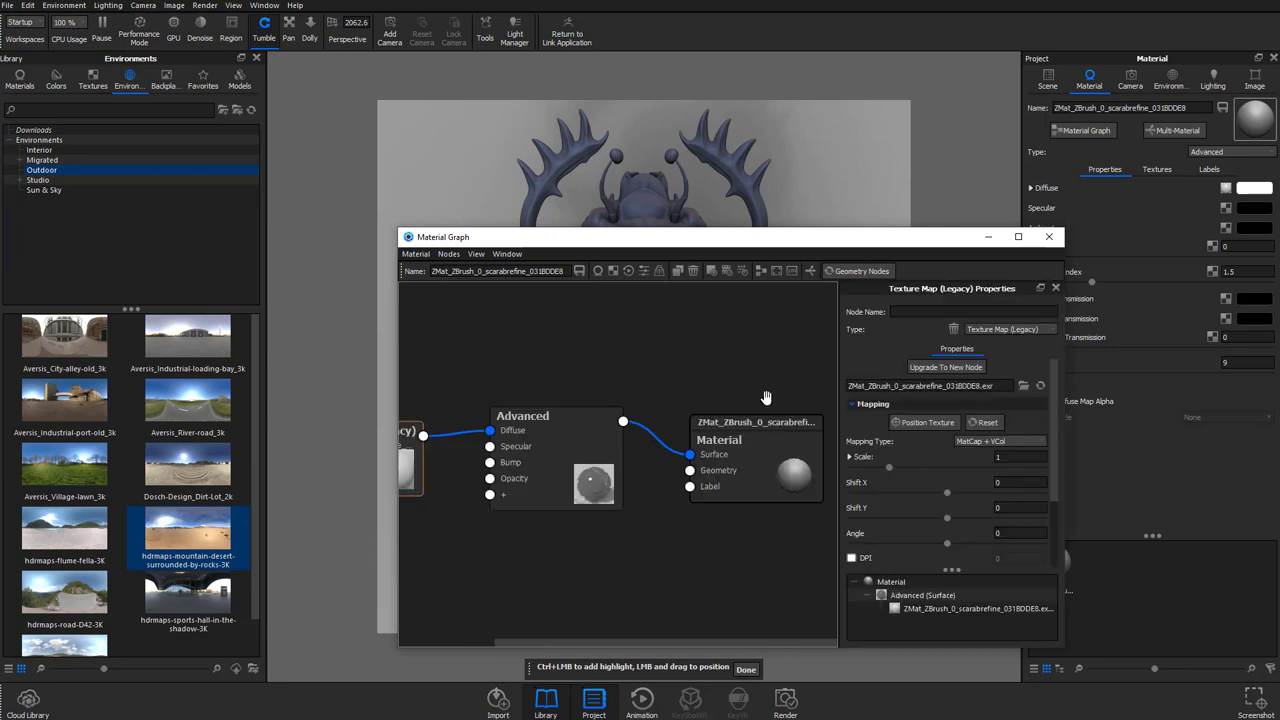
{"action": "left_click", "coordinate": [946, 367]}
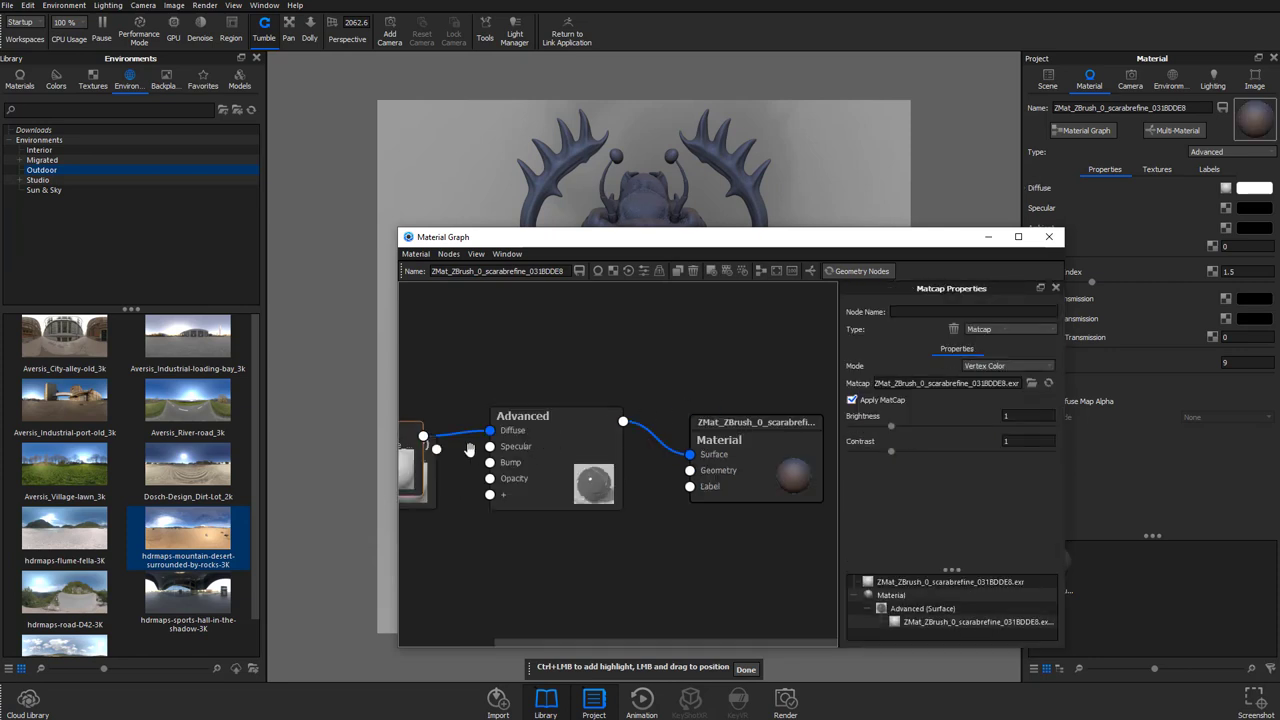
{"action": "left_click", "coordinate": [402, 470]}
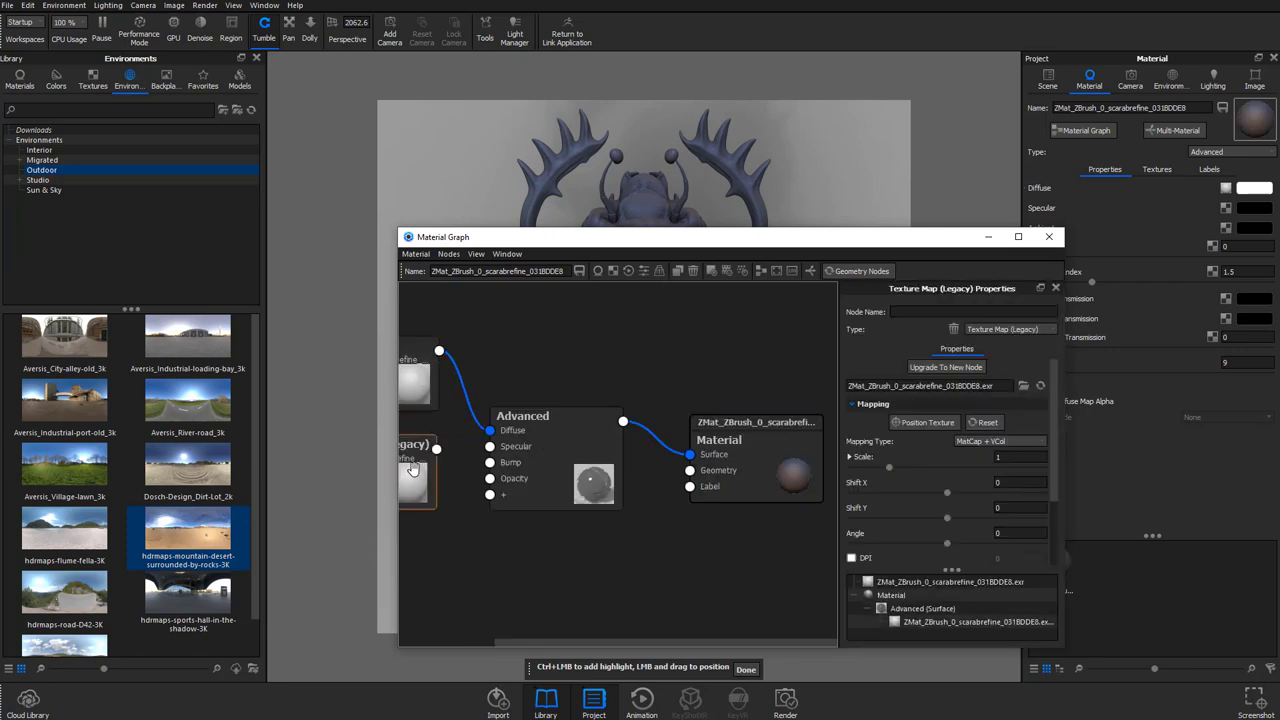
{"action": "key", "text": "Delete"}
{"action": "left_click_drag", "start_coordinate": [410, 402], "coordinate": [437, 481]}
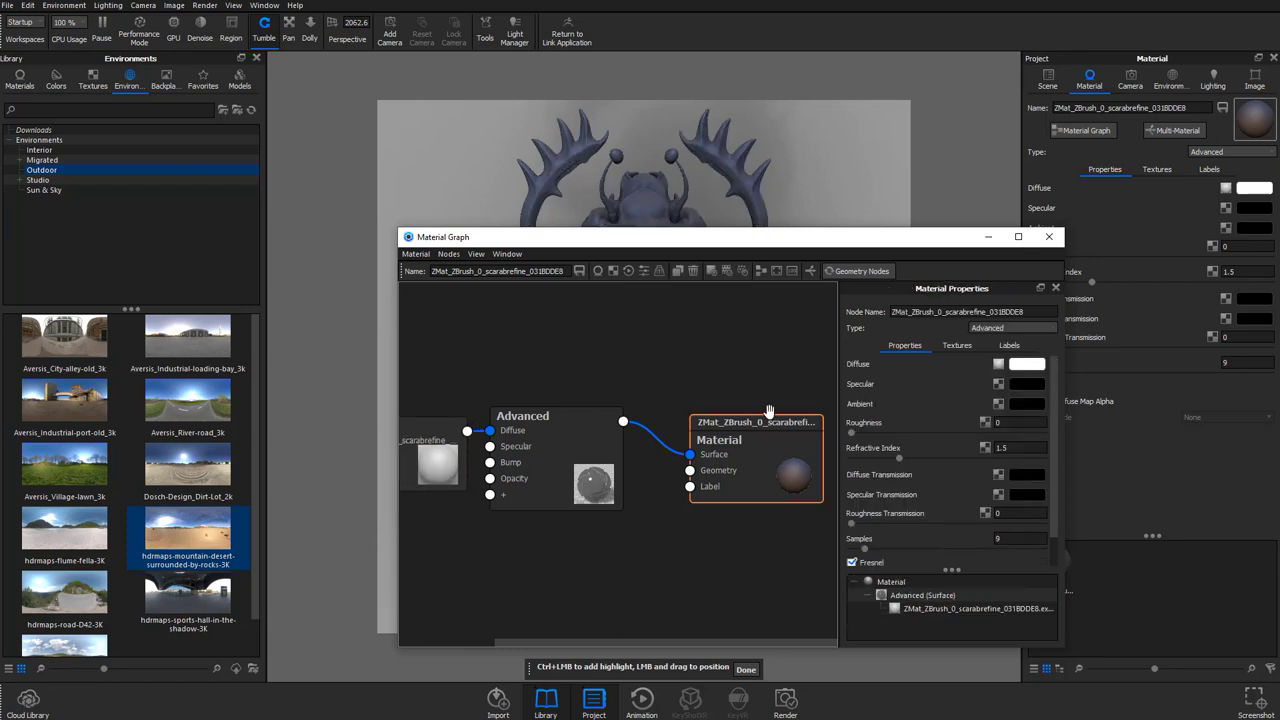
Disable Apply MatCap on the material's Matcap node and close the Material Graph.
{"action": "left_click_drag", "start_coordinate": [772, 245], "coordinate": [935, 245]}
{"action": "left_click", "coordinate": [600, 450]}
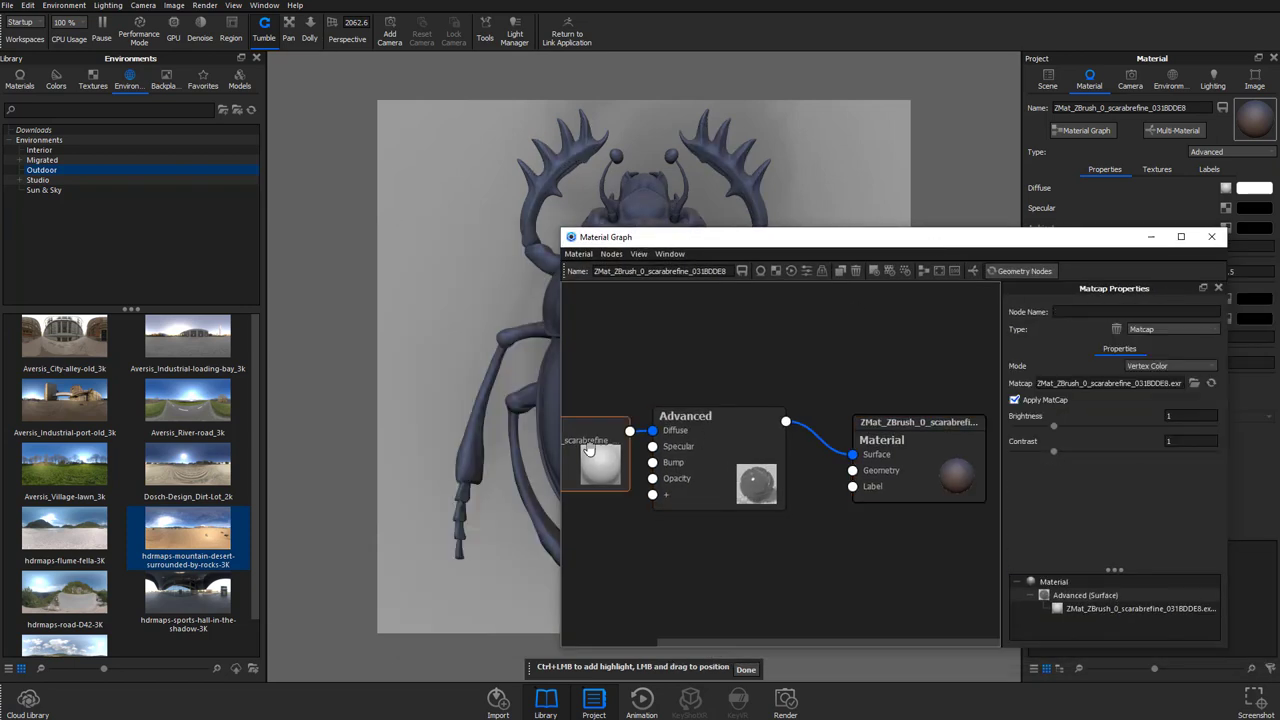
{"action": "left_click", "coordinate": [1044, 399]}
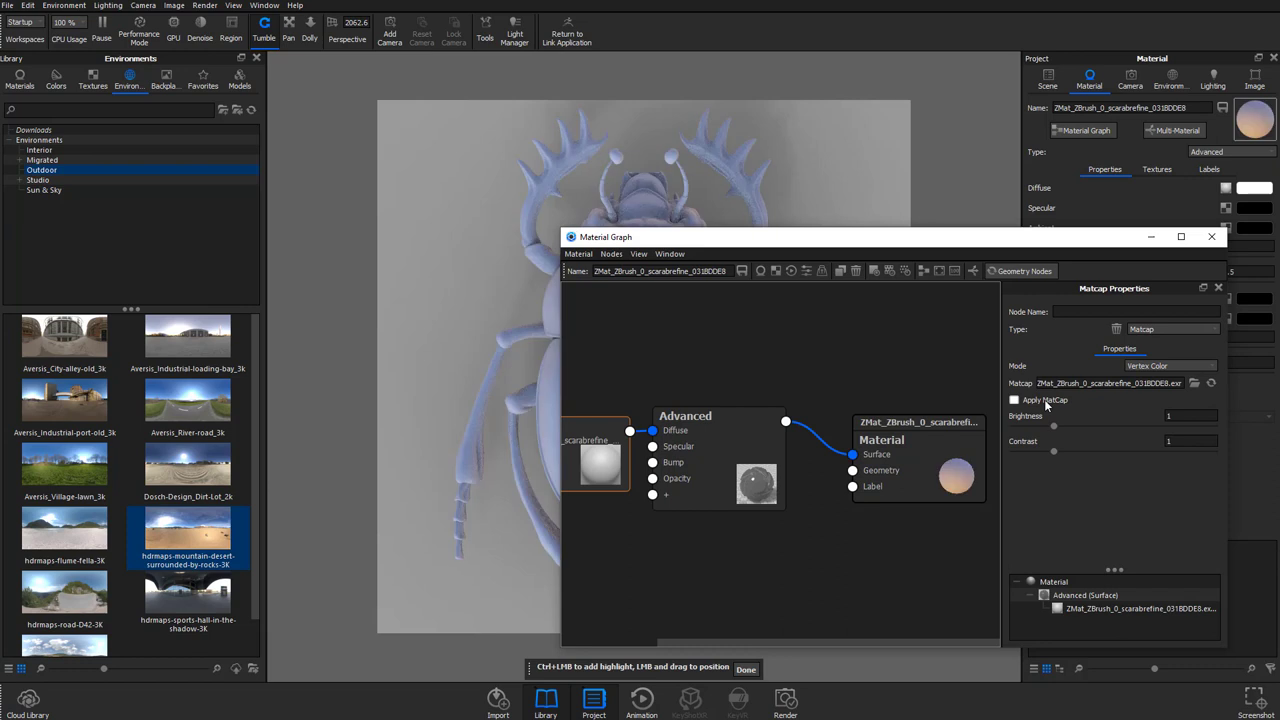
{"action": "mouse_move", "coordinate": [595, 460]}
{"action": "left_mouse_down"}
{"action": "mouse_move", "coordinate": [639, 562]}
{"action": "mouse_move", "coordinate": [602, 472]}
{"action": "left_mouse_up"}
{"action": "left_click", "coordinate": [1211, 236]}
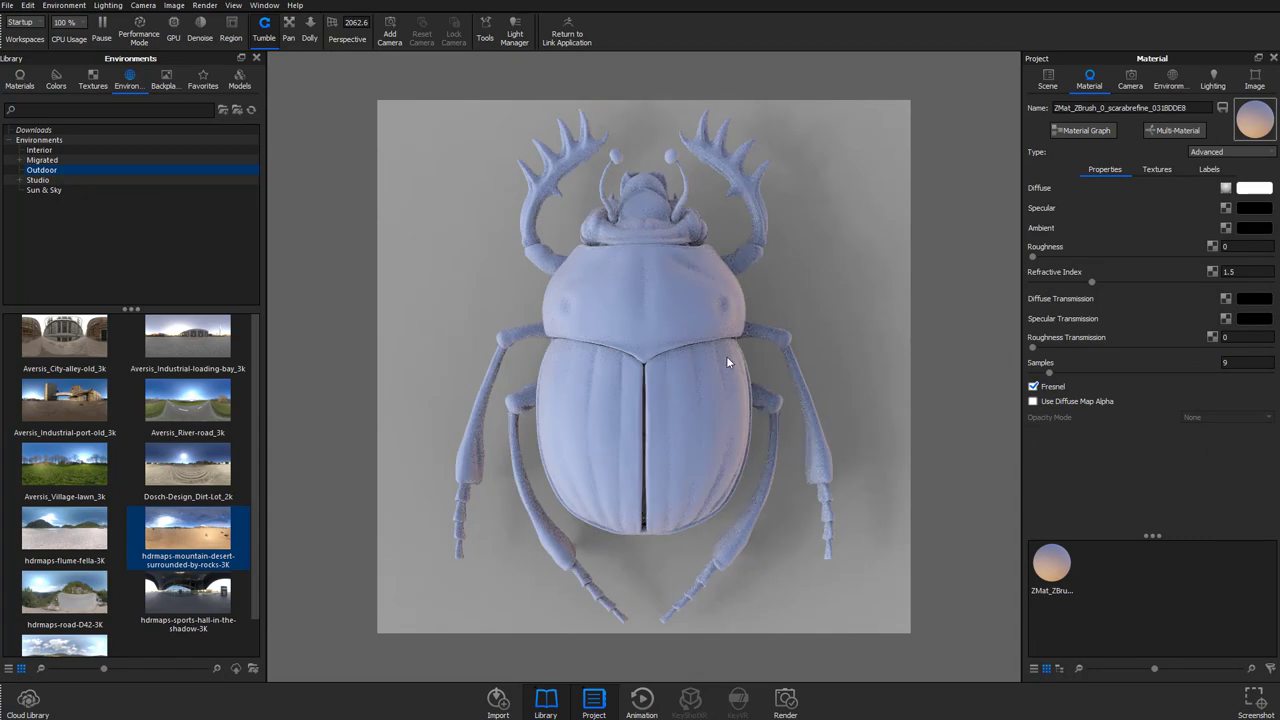
Replace the scene's lighting environment with hdrmaps-fiume-fella-3K.
{"action": "mouse_move", "coordinate": [107, 540]}
{"action": "left_mouse_down"}
{"action": "mouse_move", "coordinate": [930, 292]}
{"action": "mouse_move", "coordinate": [805, 280]}
{"action": "mouse_move", "coordinate": [876, 289]}
{"action": "mouse_move", "coordinate": [825, 291]}
{"action": "left_mouse_up"}
Lock the ZBrushCamera and return to the Free Camera.
{"action": "left_click", "coordinate": [1131, 80]}
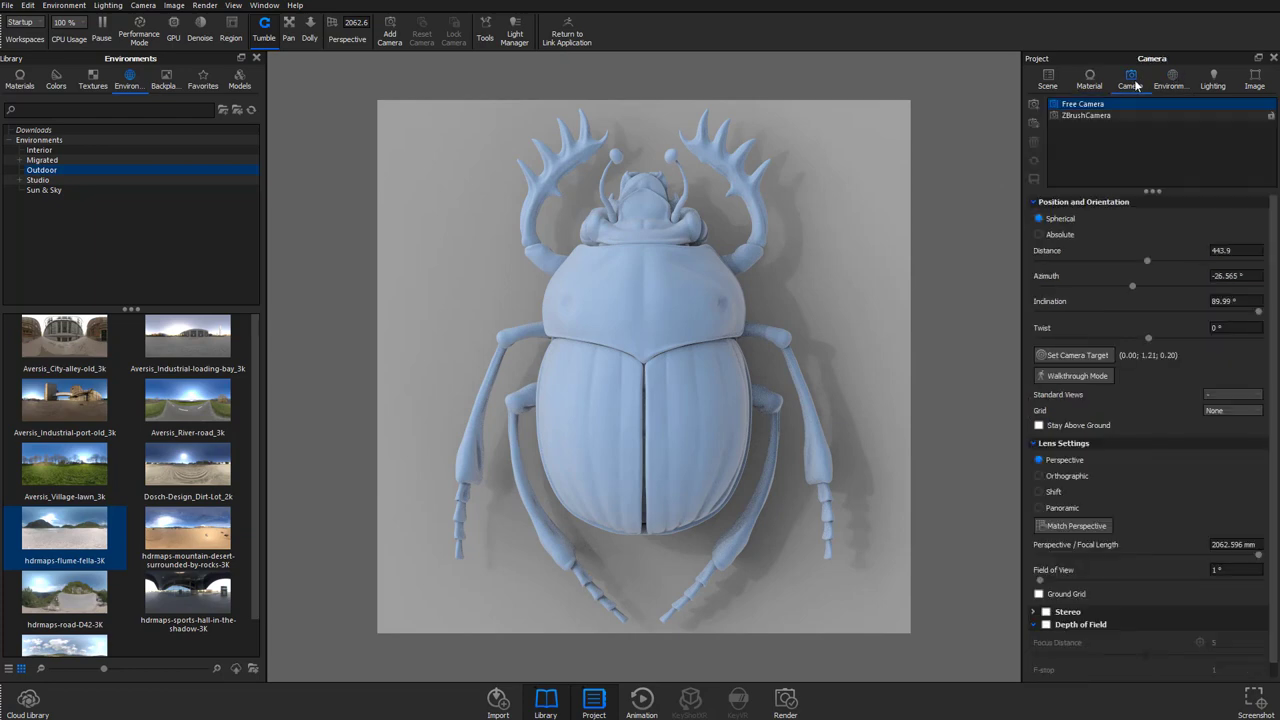
{"action": "left_click", "coordinate": [1271, 116]}
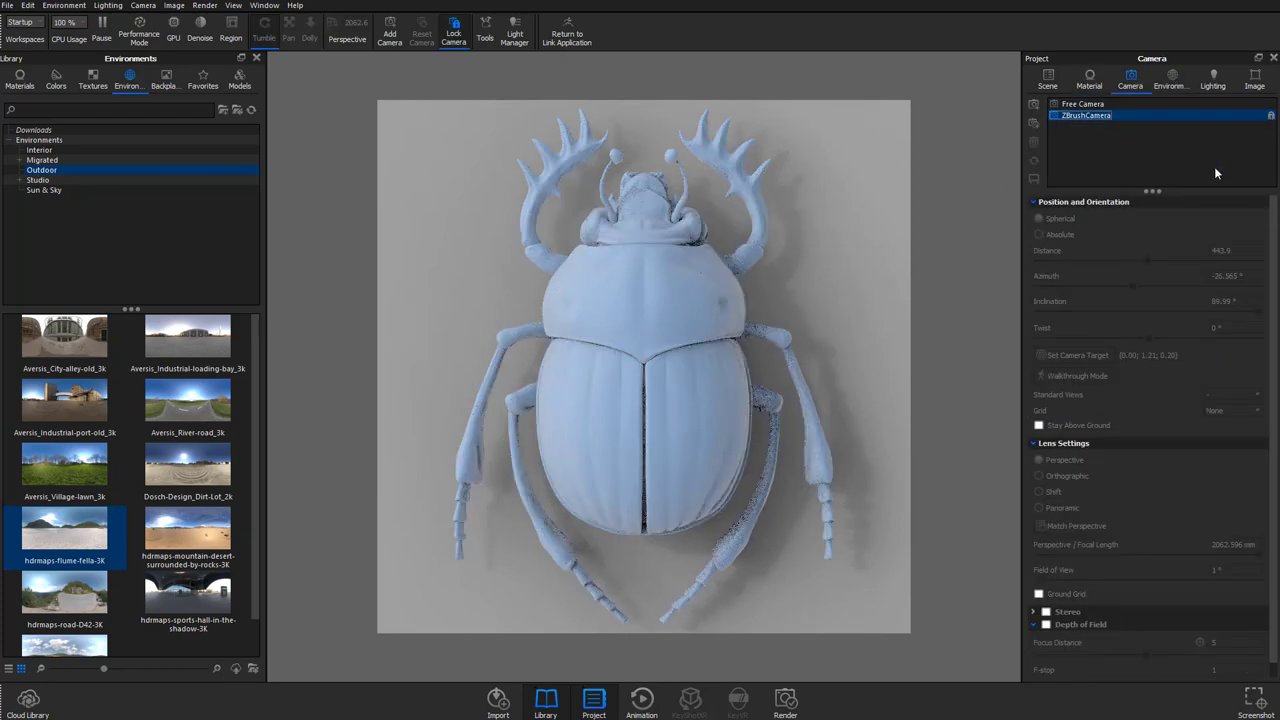
{"action": "left_click", "coordinate": [1079, 109]}
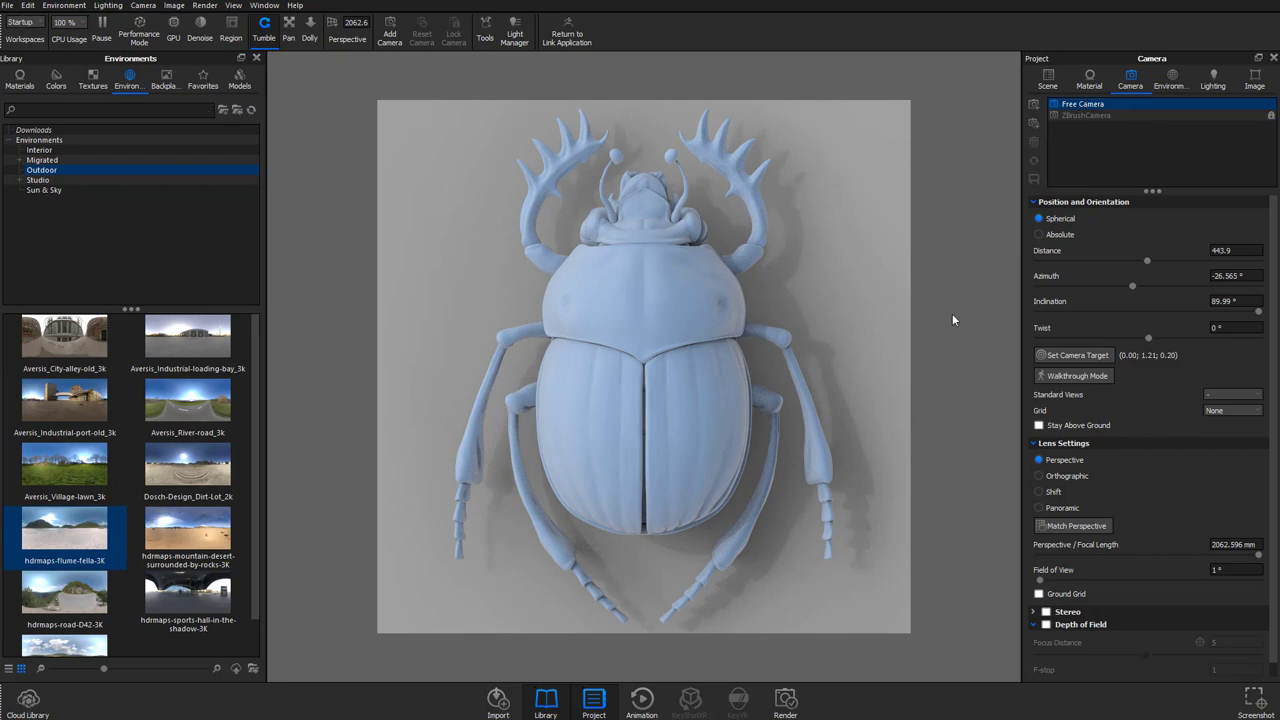
View the scarab from an angle and add a plane to the scene.
{"action": "left_click_drag", "start_coordinate": [952, 313], "coordinate": [781, 380]}
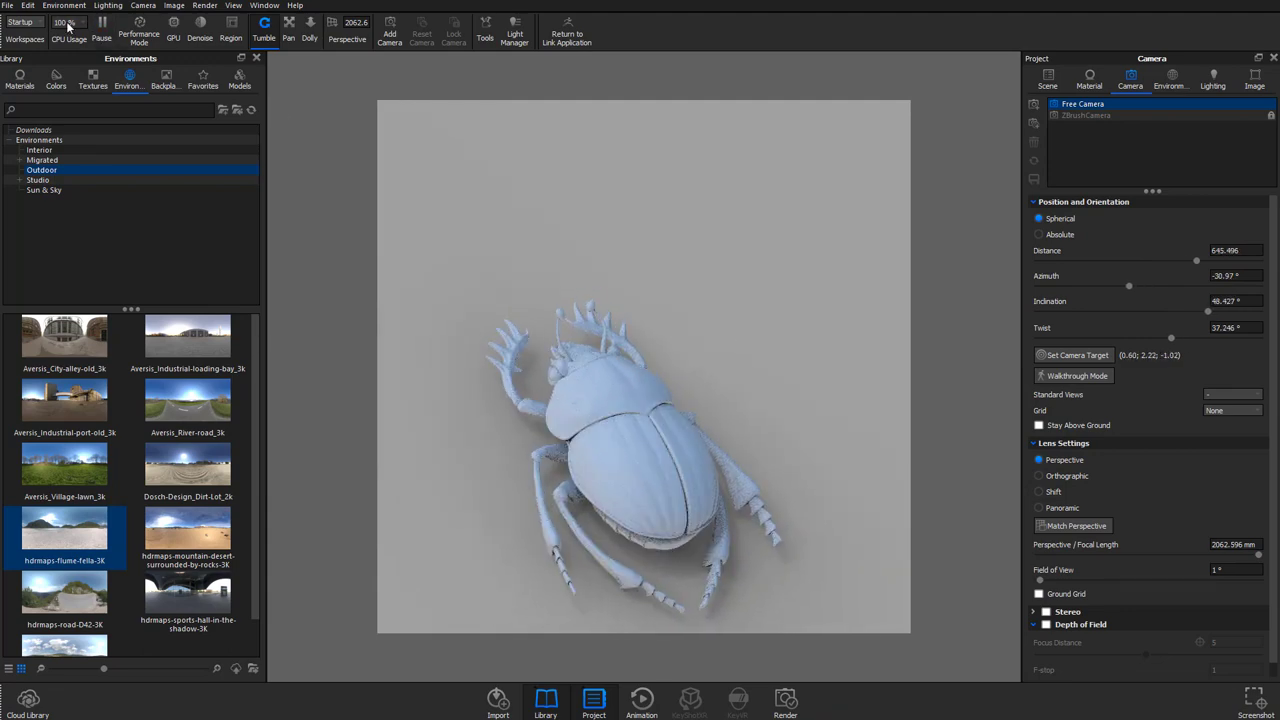
{"action": "left_click", "coordinate": [28, 7]}
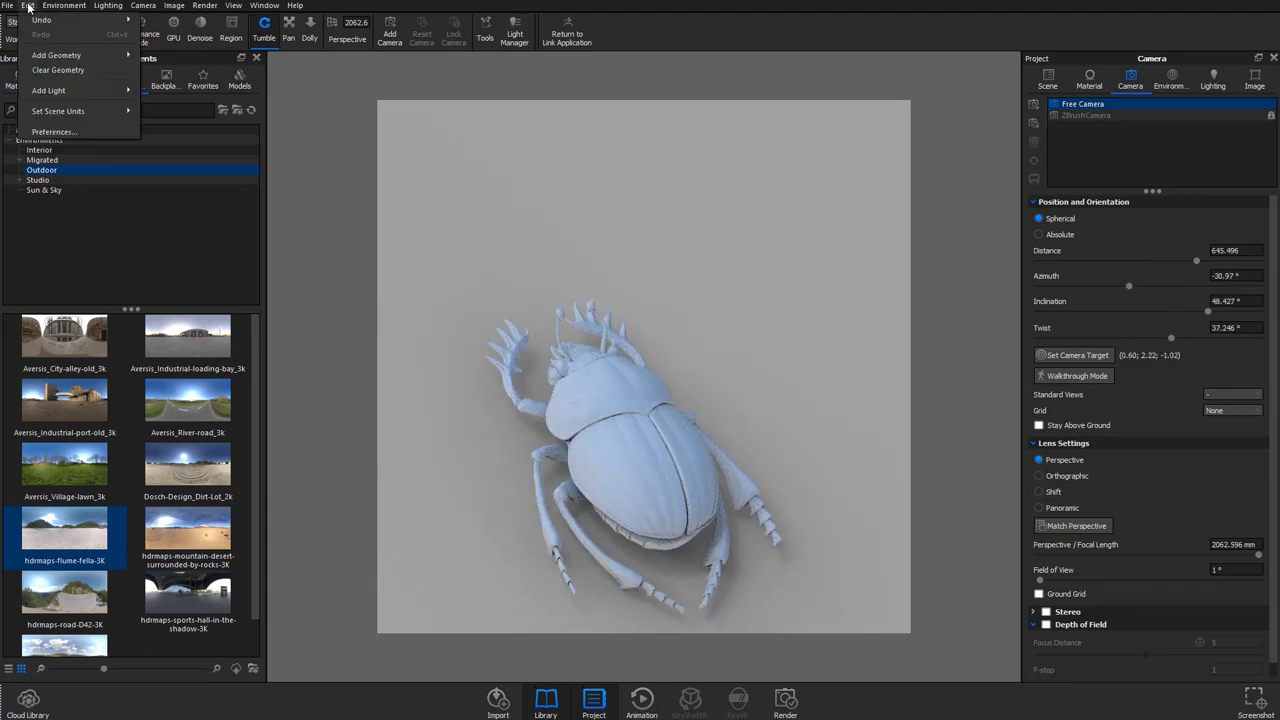
{"action": "mouse_move", "coordinate": [58, 56]}
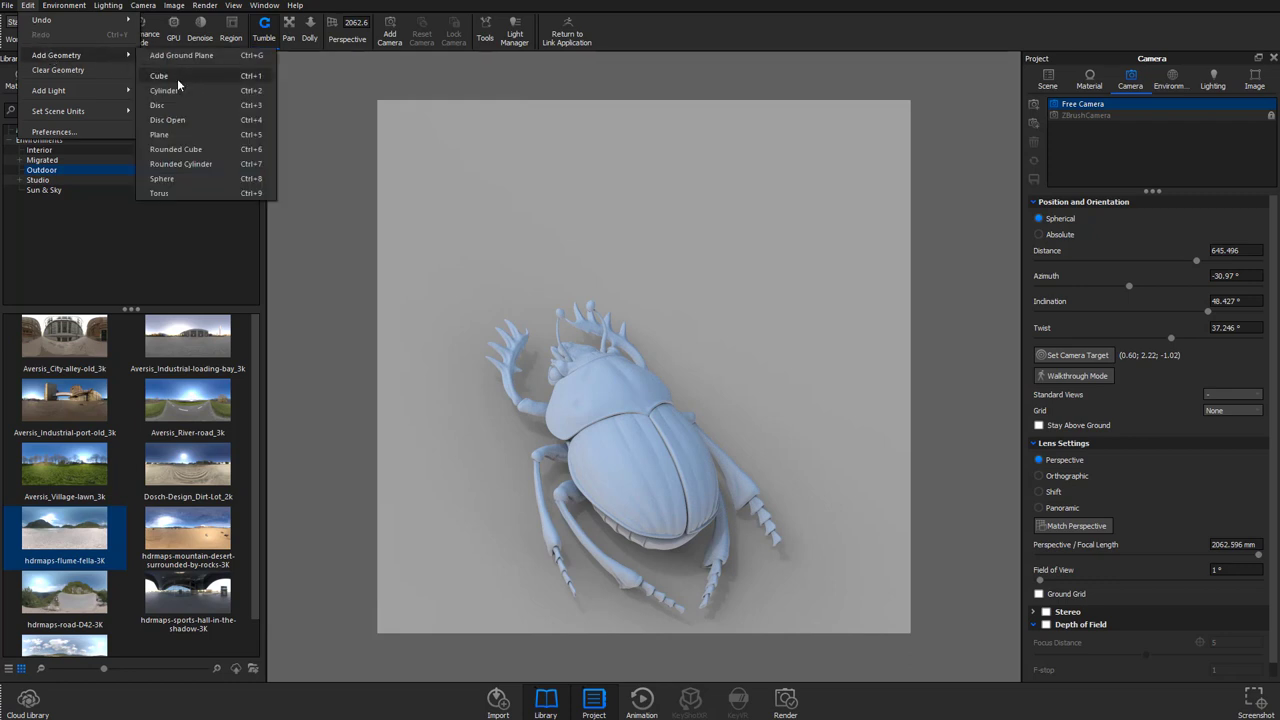
{"action": "left_click", "coordinate": [160, 134]}
{"action": "left_click_drag", "start_coordinate": [690, 356], "coordinate": [801, 322]}
{"action": "scroll", "coordinate": [801, 322], "scroll_direction": "up", "scroll_amount": 4}
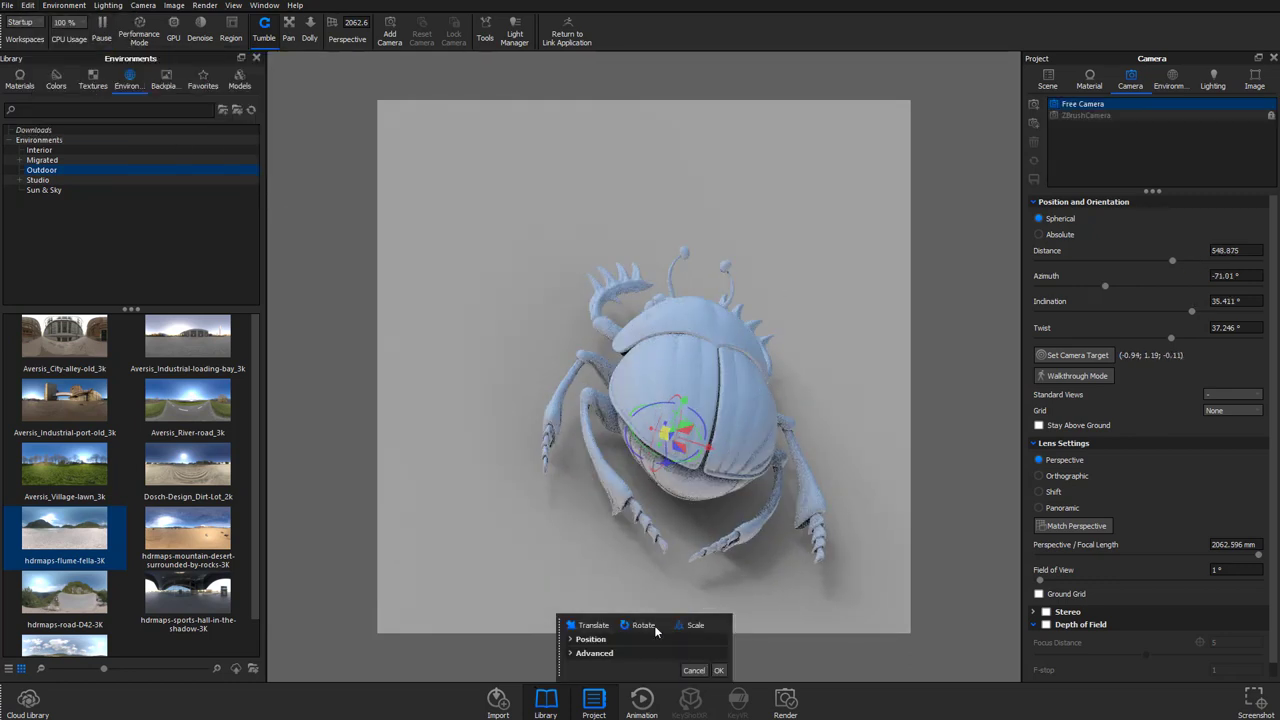
Raise the plane above the scarab by about 3.6 along Y.
{"action": "left_click_drag", "start_coordinate": [684, 399], "coordinate": [760, 256]}
{"action": "middle_click_drag", "start_coordinate": [732, 345], "coordinate": [703, 352]}
{"action": "left_click_drag", "start_coordinate": [703, 352], "coordinate": [648, 384]}
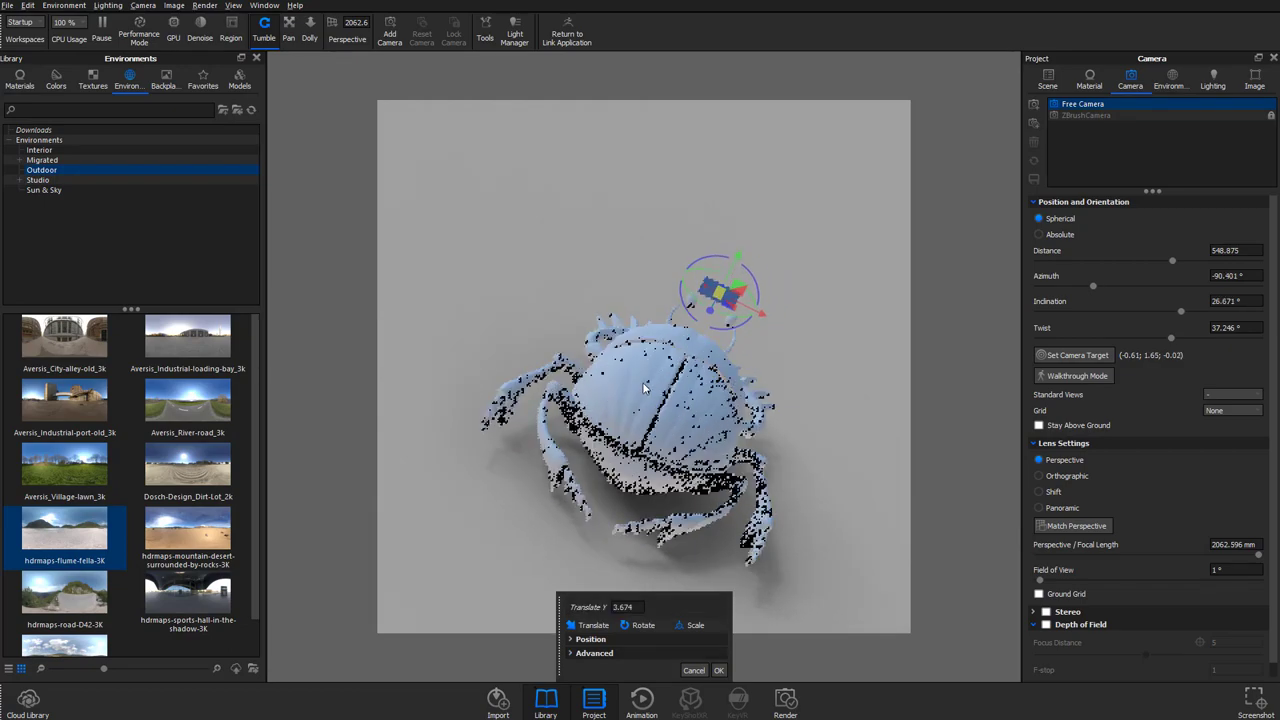
{"action": "left_click_drag", "start_coordinate": [754, 276], "coordinate": [456, 163]}
{"action": "middle_click_drag", "start_coordinate": [690, 358], "coordinate": [686, 420]}
{"action": "left_click_drag", "start_coordinate": [686, 420], "coordinate": [655, 480]}
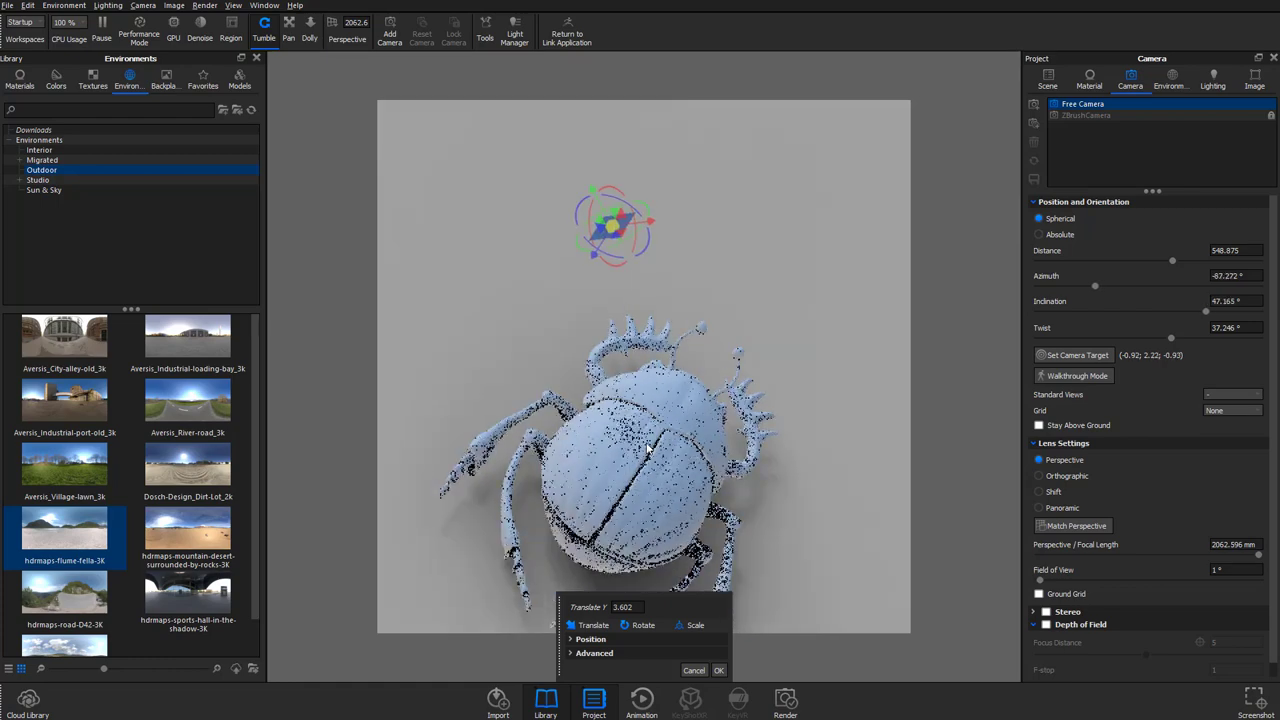
Apply the Area Light 1200 Lumen Cool material to the plane above the scarab and set its power to 60 watts.
{"action": "left_click", "coordinate": [19, 80]}
{"action": "left_click", "coordinate": [57, 110]}
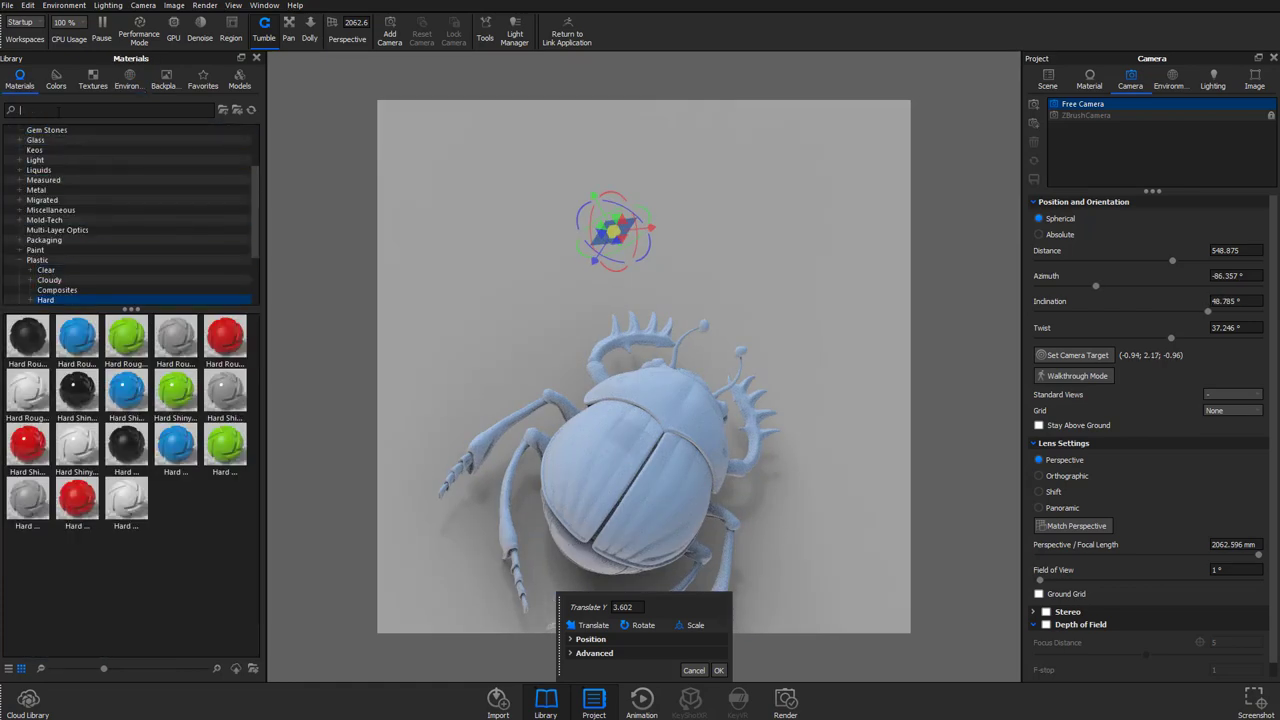
{"action": "type", "text": "area"}
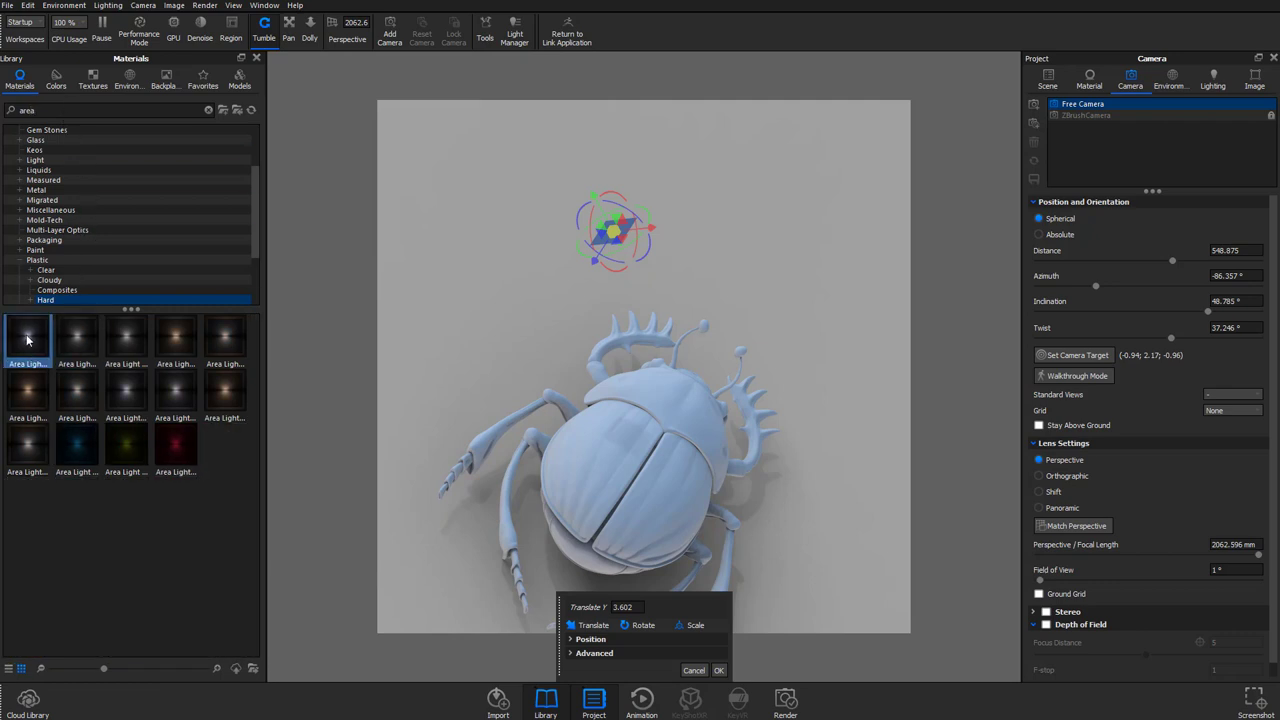
{"action": "left_click_drag", "start_coordinate": [28, 340], "coordinate": [588, 236]}
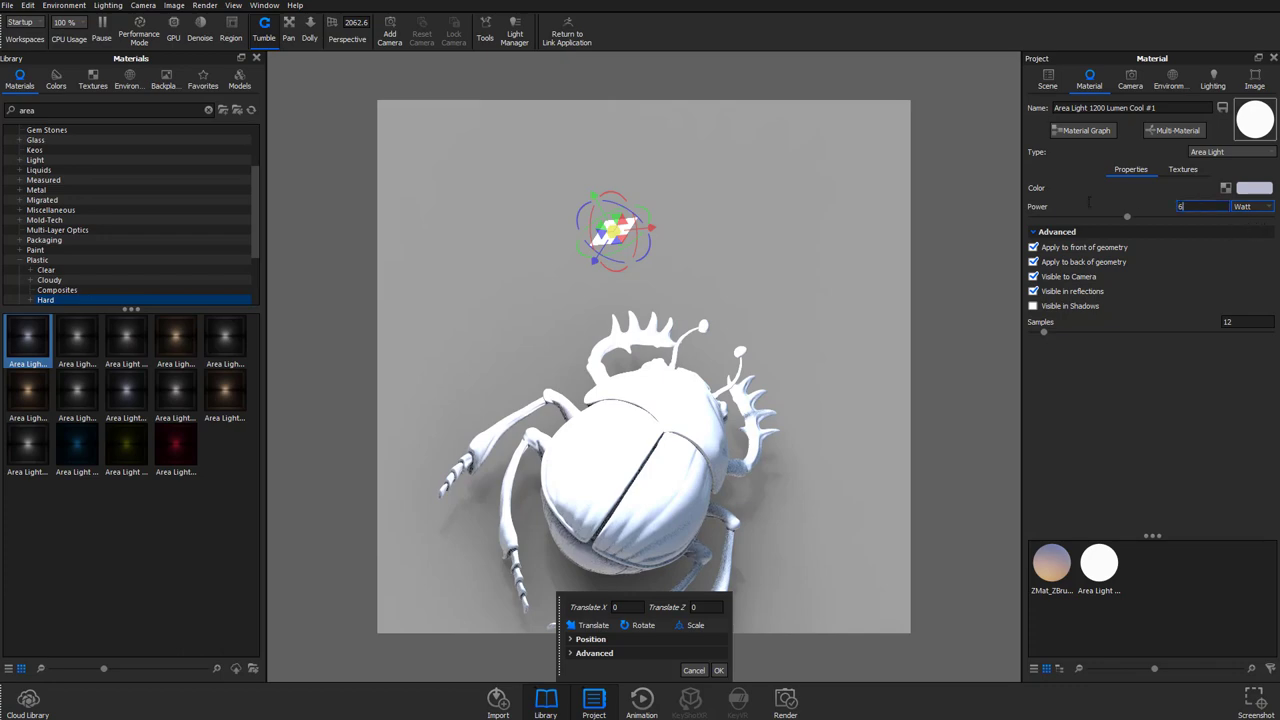
{"action": "type", "text": "50"}
{"action": "key", "text": "Return"}
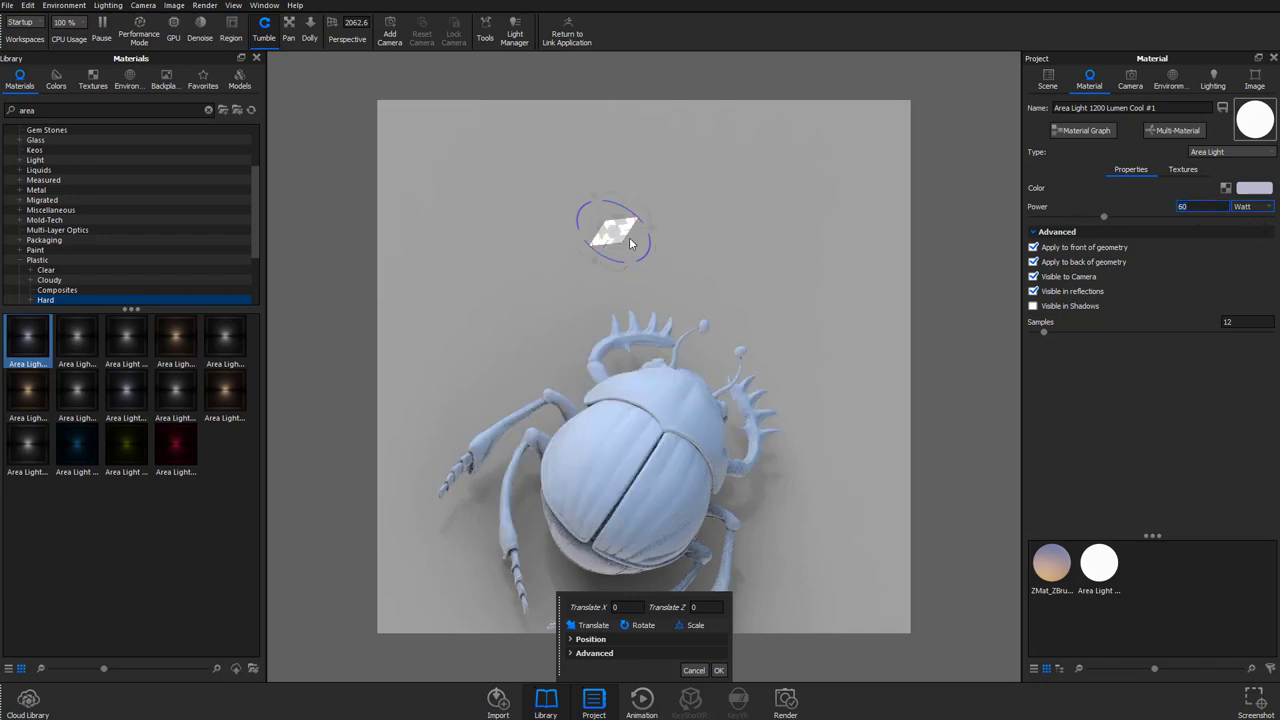
Scale up the area light plane by a factor of about 6.5.
{"action": "left_click_drag", "start_coordinate": [612, 233], "coordinate": [911, 229]}
{"action": "left_click_drag", "start_coordinate": [795, 295], "coordinate": [1107, 287]}
Tint the area light a pale warm yellow and set its power to 120 watts.
{"action": "left_click", "coordinate": [1250, 190]}
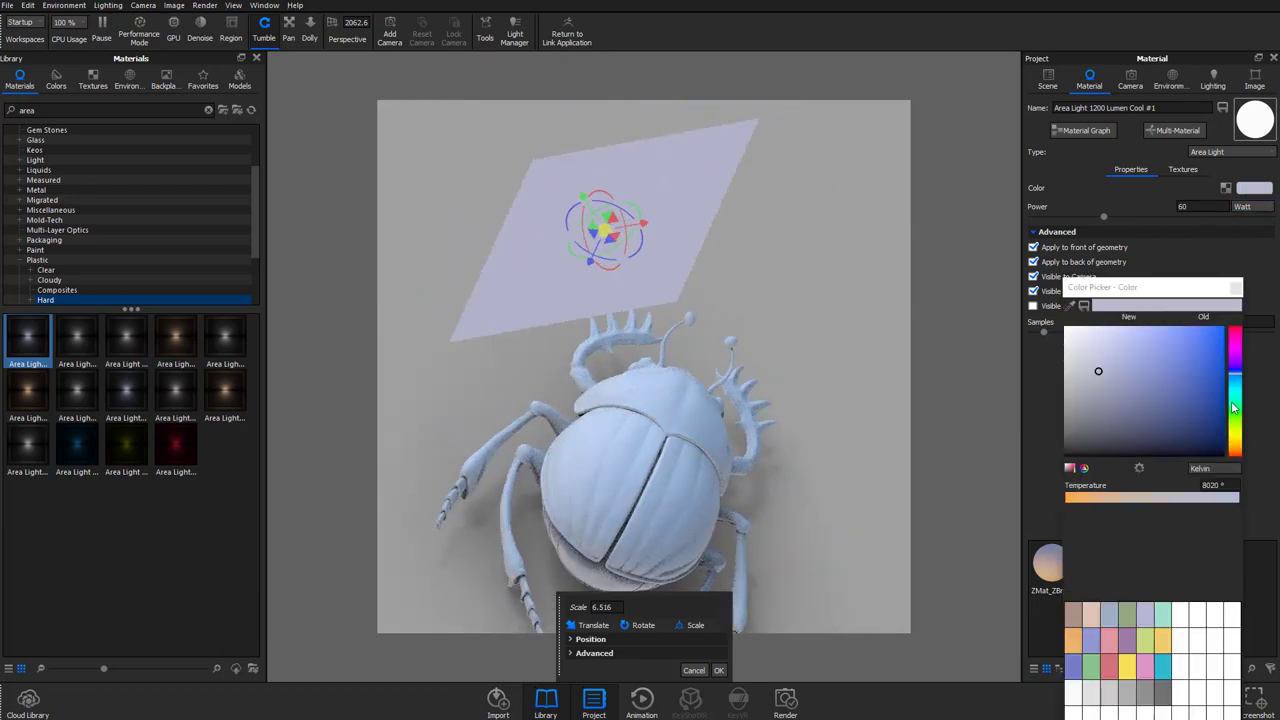
{"action": "left_click_drag", "start_coordinate": [1233, 408], "coordinate": [1235, 436]}
{"action": "left_click", "coordinate": [1102, 327]}
{"action": "left_click", "coordinate": [1077, 202]}
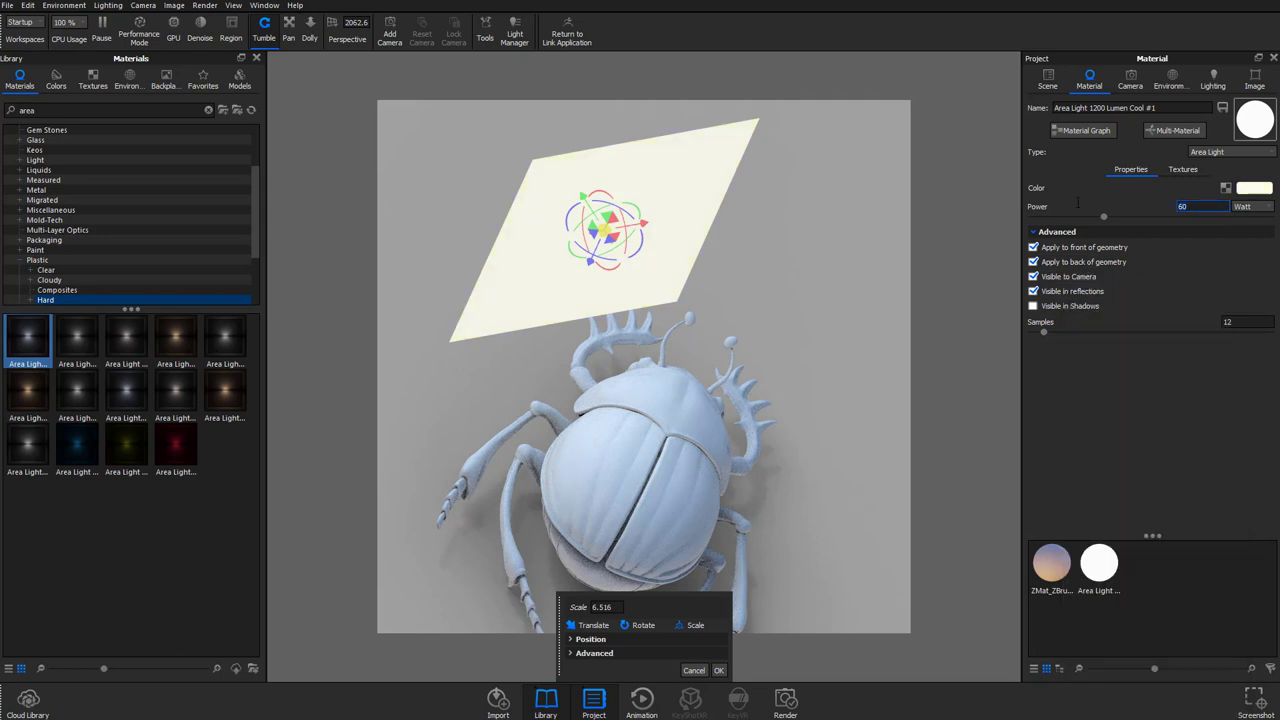
{"action": "type", "text": "120"}
{"action": "key", "text": "Return"}
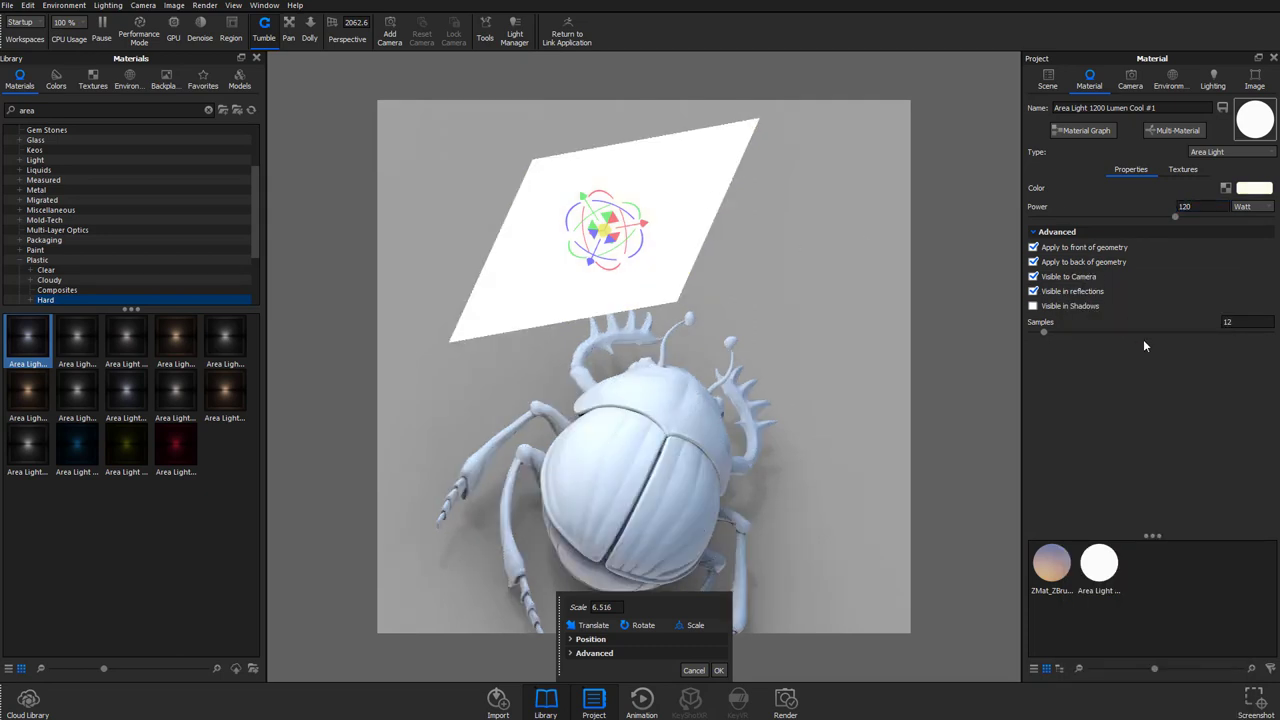
Make the area light invisible to the camera and shift it by about -0.364 along Z in the ZBrushCamera view.
{"action": "left_click_drag", "start_coordinate": [781, 431], "coordinate": [813, 577]}
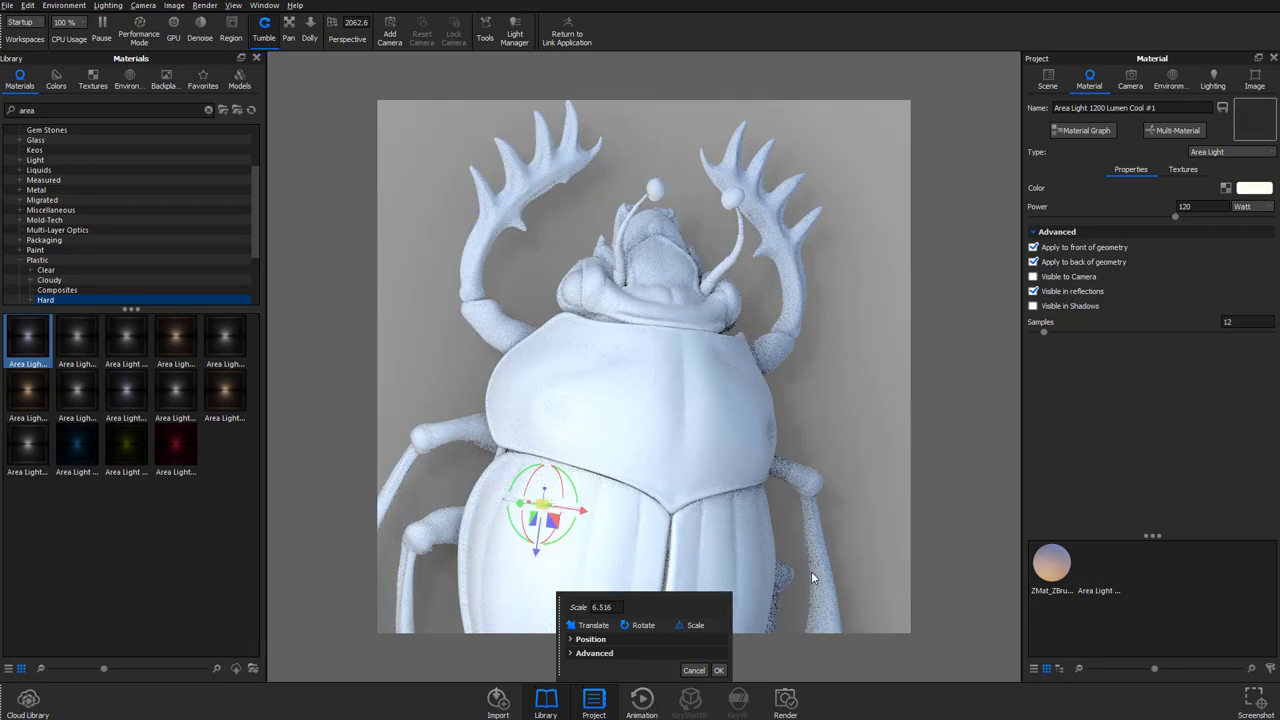
{"action": "left_click", "coordinate": [1131, 80]}
{"action": "left_click", "coordinate": [1098, 117]}
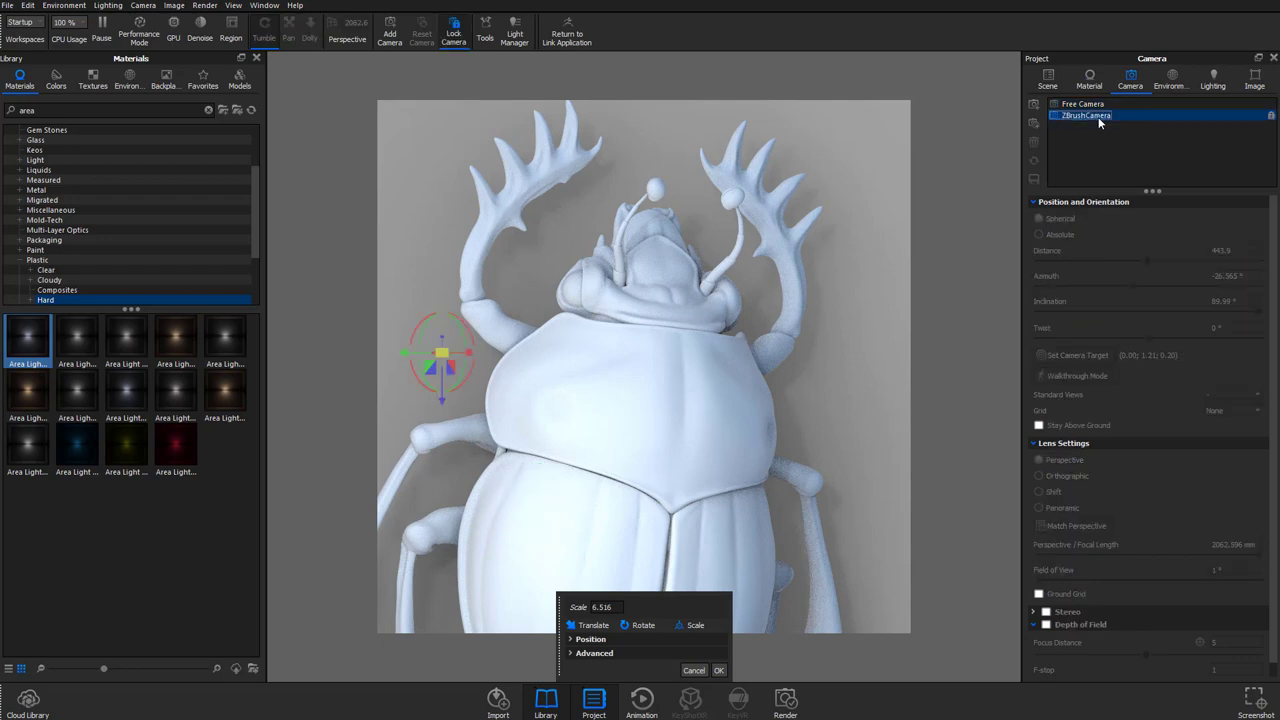
{"action": "mouse_move", "coordinate": [444, 399]}
{"action": "left_mouse_down"}
{"action": "mouse_move", "coordinate": [486, 194]}
{"action": "mouse_move", "coordinate": [455, 300]}
{"action": "mouse_move", "coordinate": [455, 385]}
{"action": "left_mouse_up"}
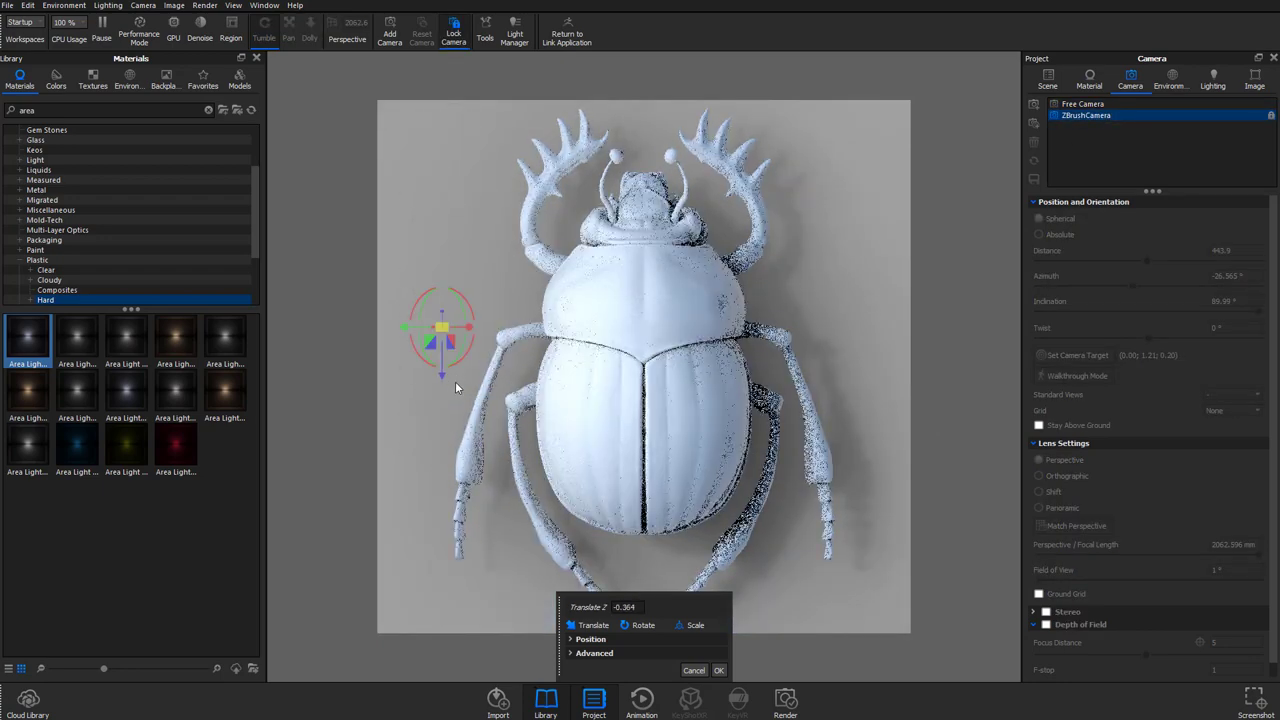
Return to the Free Camera and change the plane's material type from Area Light to Spotlight.
{"action": "left_click", "coordinate": [1100, 104]}
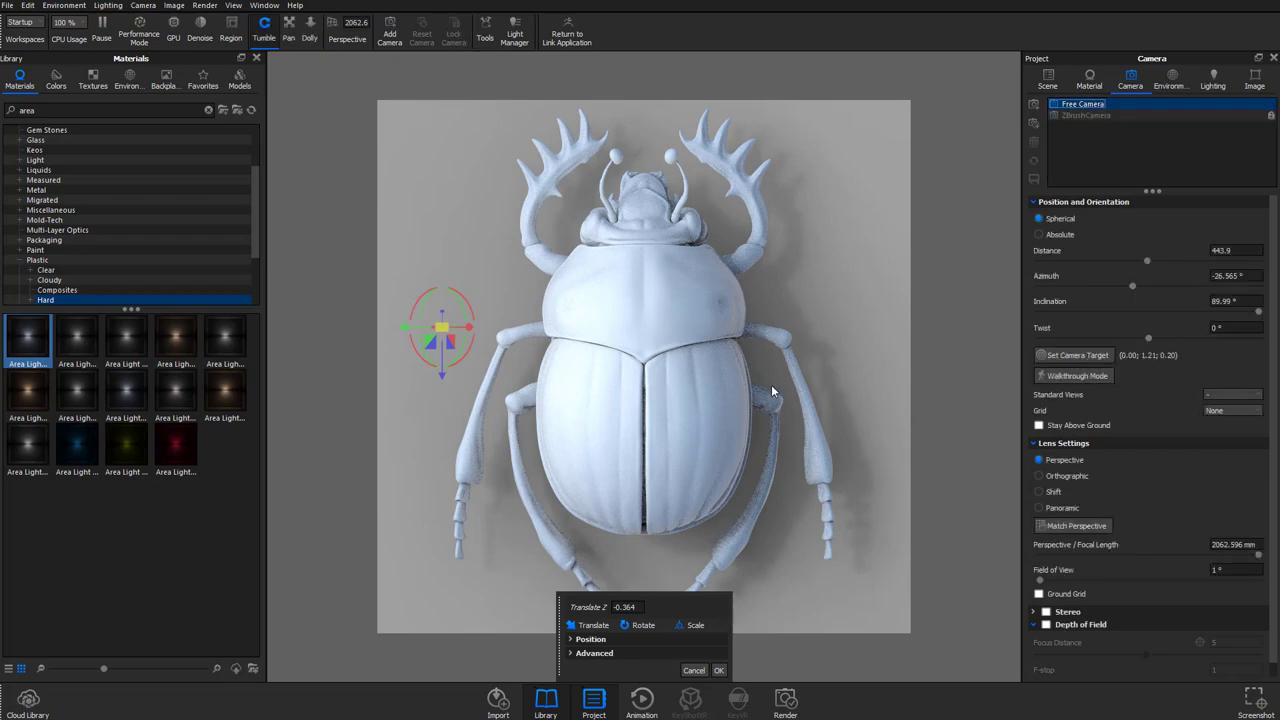
{"action": "left_click_drag", "start_coordinate": [771, 384], "coordinate": [739, 291]}
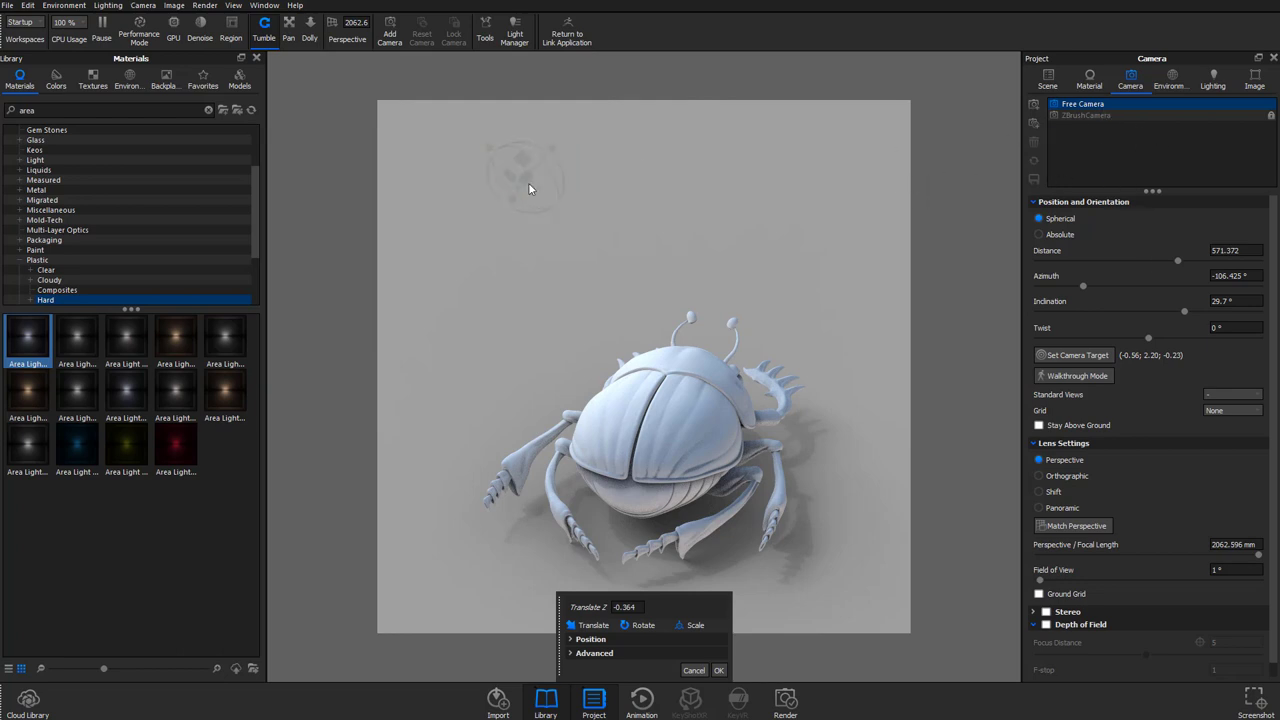
{"action": "left_click", "coordinate": [1048, 79]}
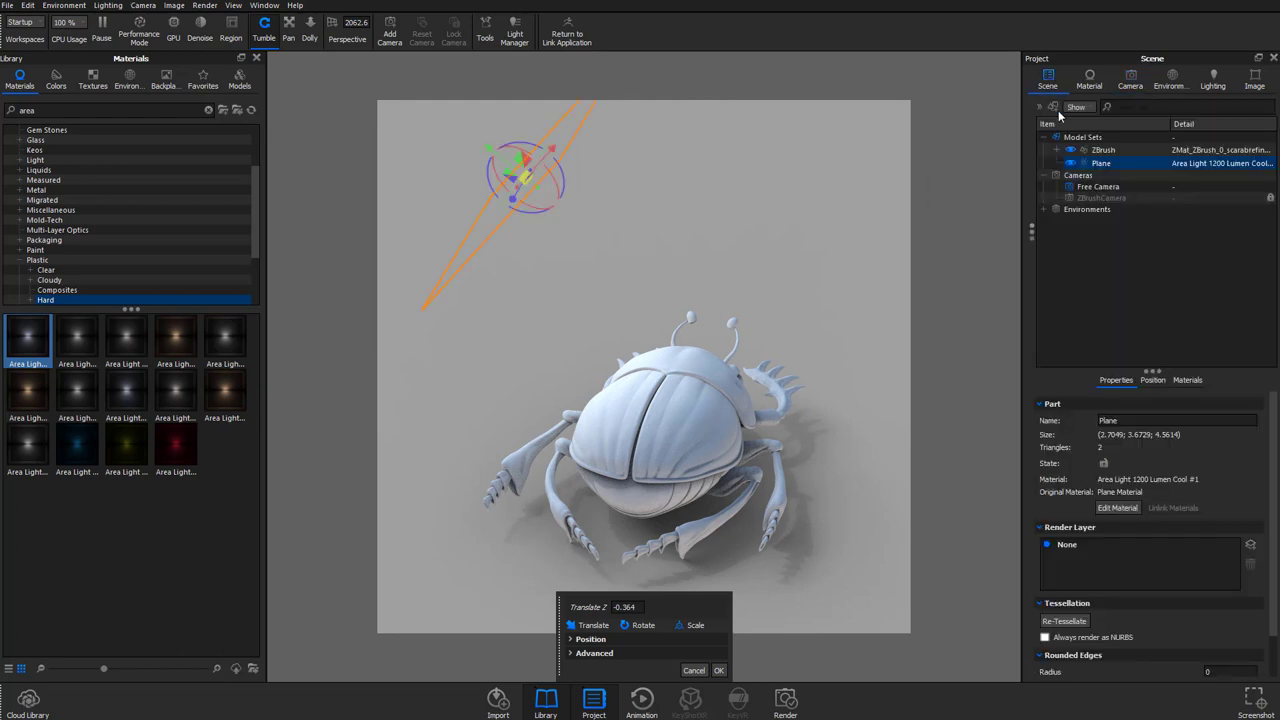
{"action": "double_click", "coordinate": [1105, 167]}
{"action": "left_click", "coordinate": [1224, 152]}
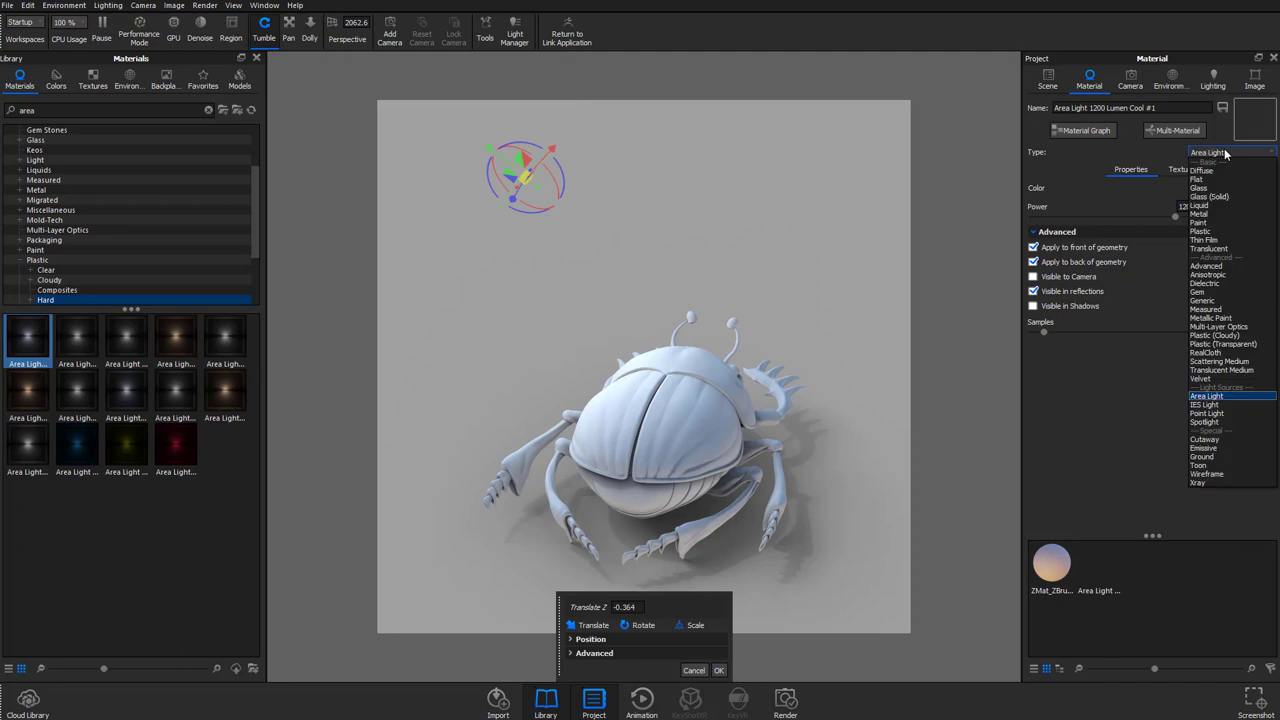
{"action": "left_click", "coordinate": [1222, 421]}
Move the spotlight by about -0.785 along X and 5.762 along Y, and set its beam angle to 70.2° and falloff to 0.177.
{"action": "left_click_drag", "start_coordinate": [858, 287], "coordinate": [868, 428]}
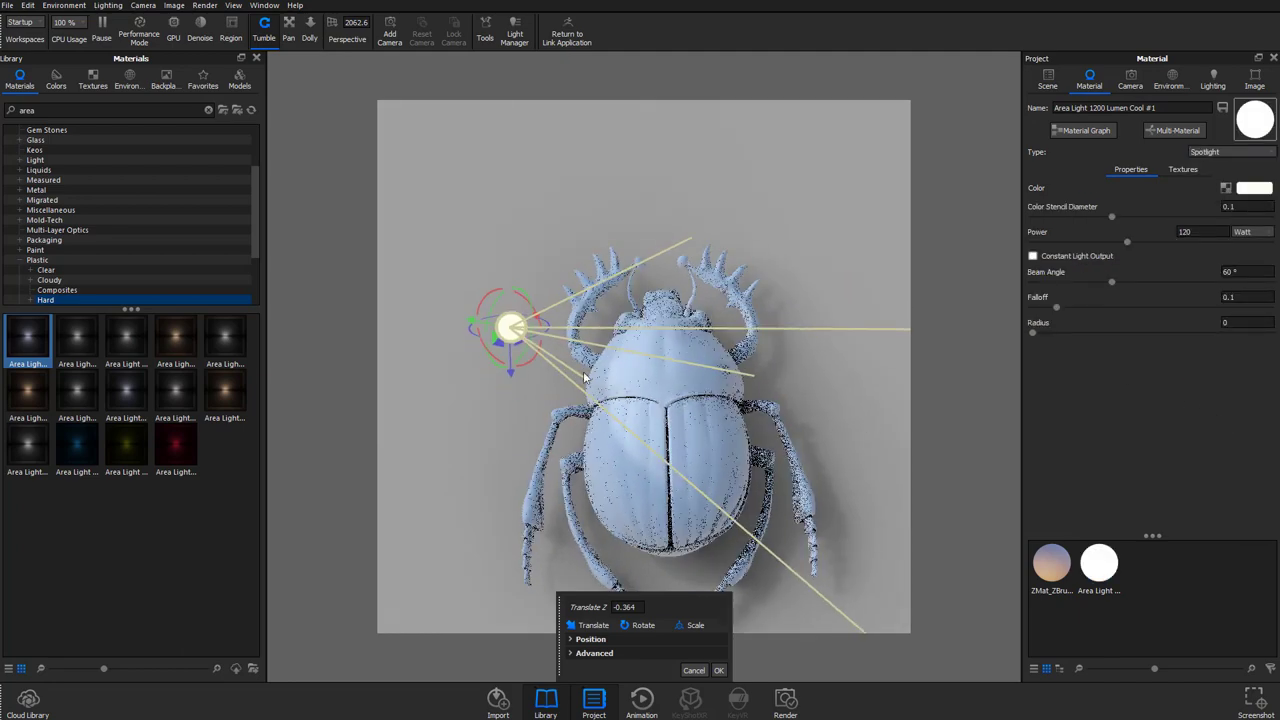
{"action": "left_click_drag", "start_coordinate": [479, 321], "coordinate": [478, 323]}
{"action": "left_click_drag", "start_coordinate": [508, 365], "coordinate": [223, 157]}
{"action": "left_click_drag", "start_coordinate": [948, 330], "coordinate": [897, 358]}
{"action": "scroll", "coordinate": [897, 358], "scroll_direction": "down", "scroll_amount": 3}
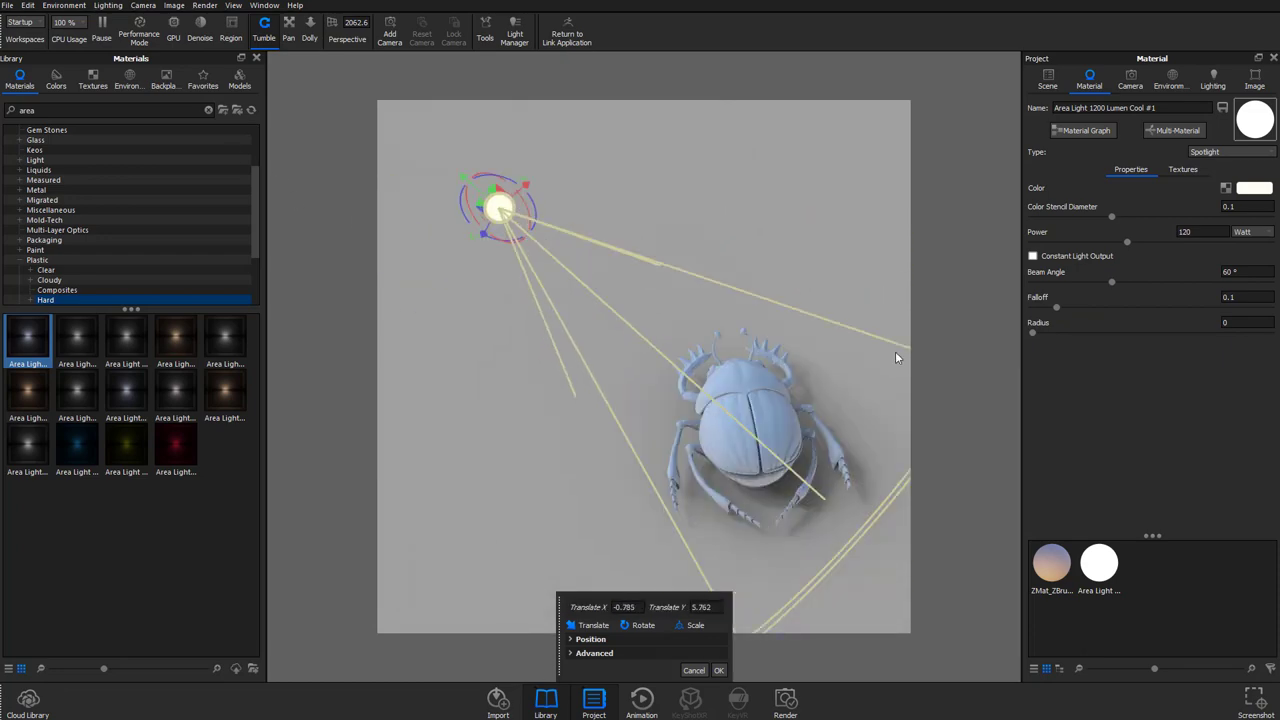
{"action": "left_click_drag", "start_coordinate": [1057, 307], "coordinate": [1126, 300]}
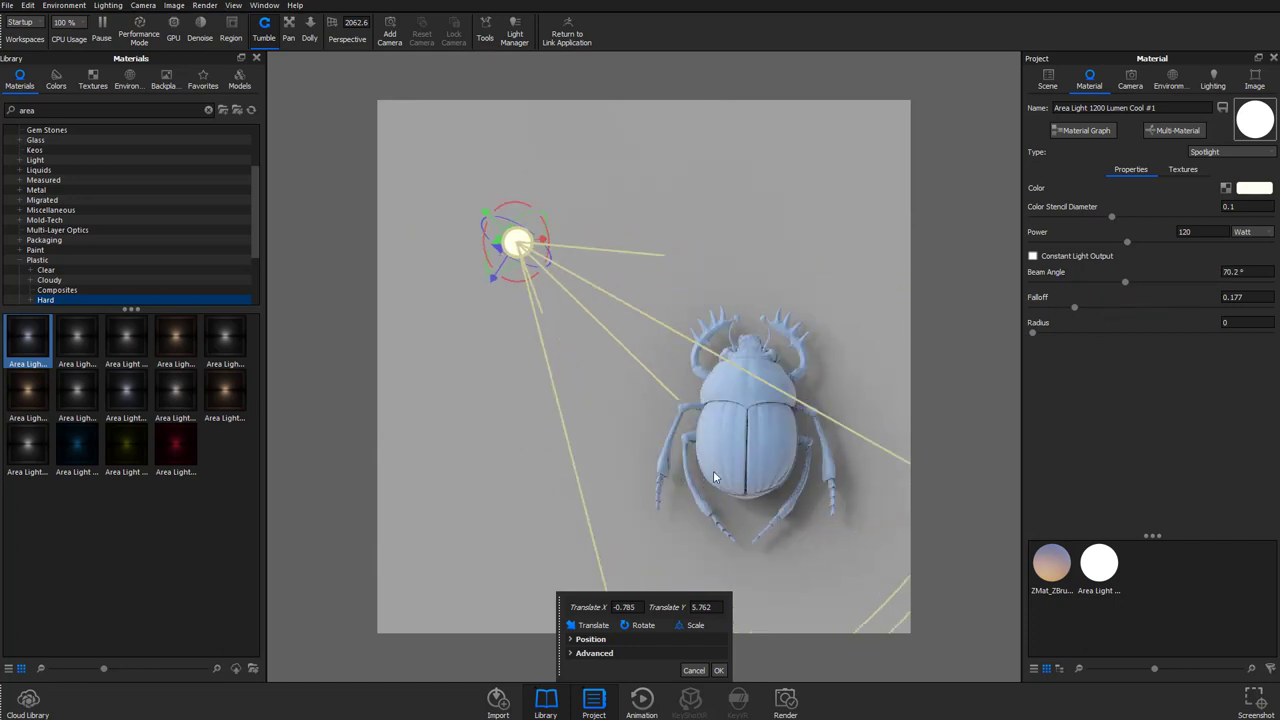
{"action": "scroll", "coordinate": [730, 420], "scroll_direction": "up", "scroll_amount": 3}
Reduce the scarab material's roughness to 0 and change its material type to Plastic.
{"action": "left_click", "coordinate": [769, 371]}
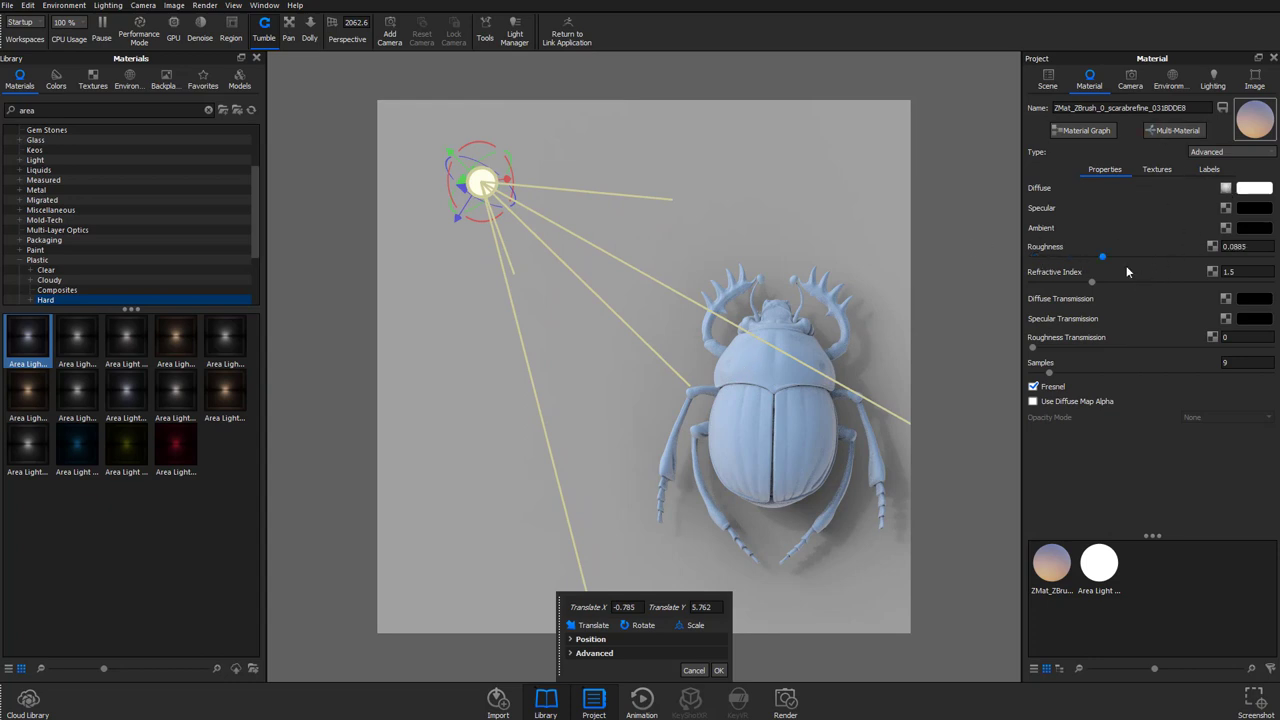
{"action": "left_click_drag", "start_coordinate": [1102, 257], "coordinate": [987, 263]}
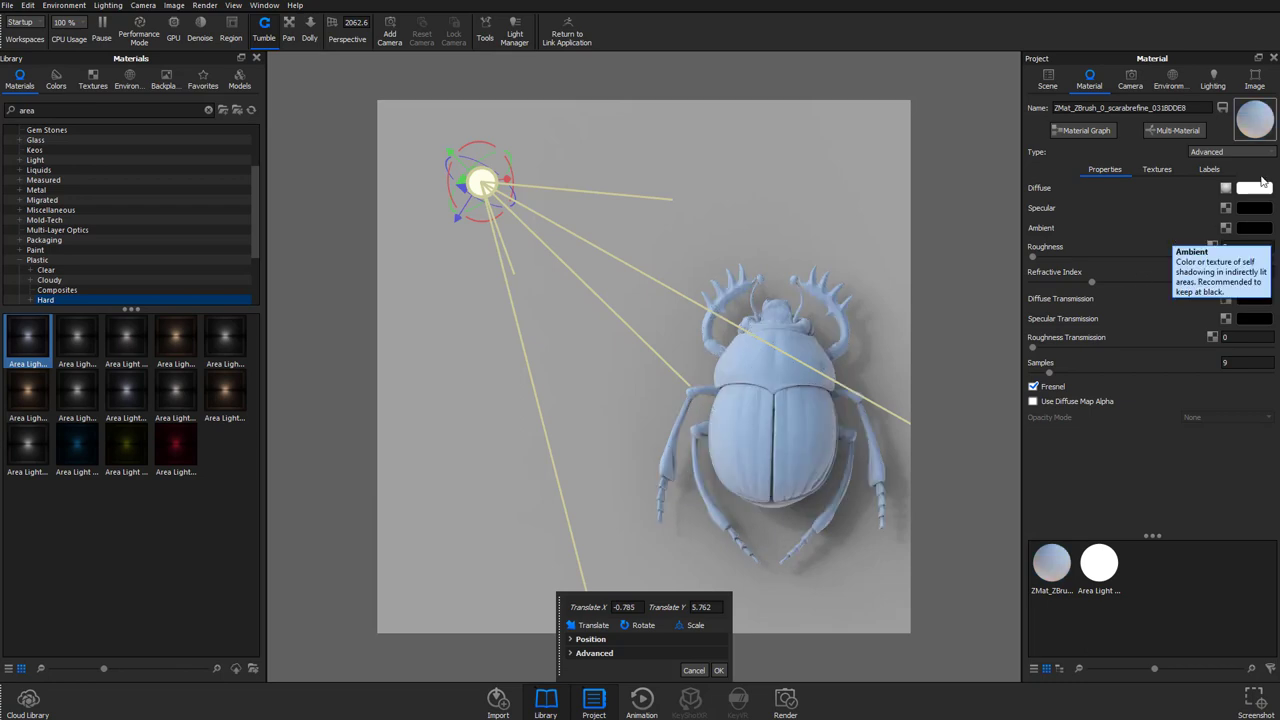
{"action": "left_click", "coordinate": [1205, 154]}
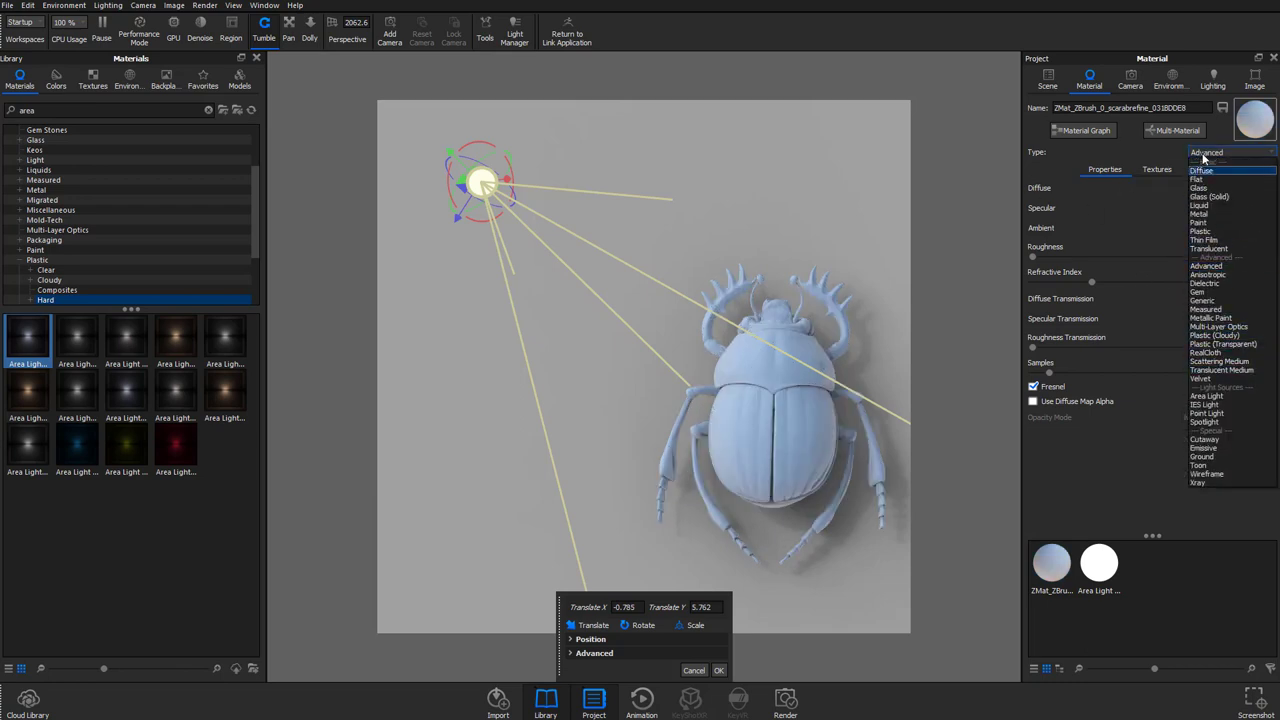
{"action": "left_click", "coordinate": [1205, 233]}
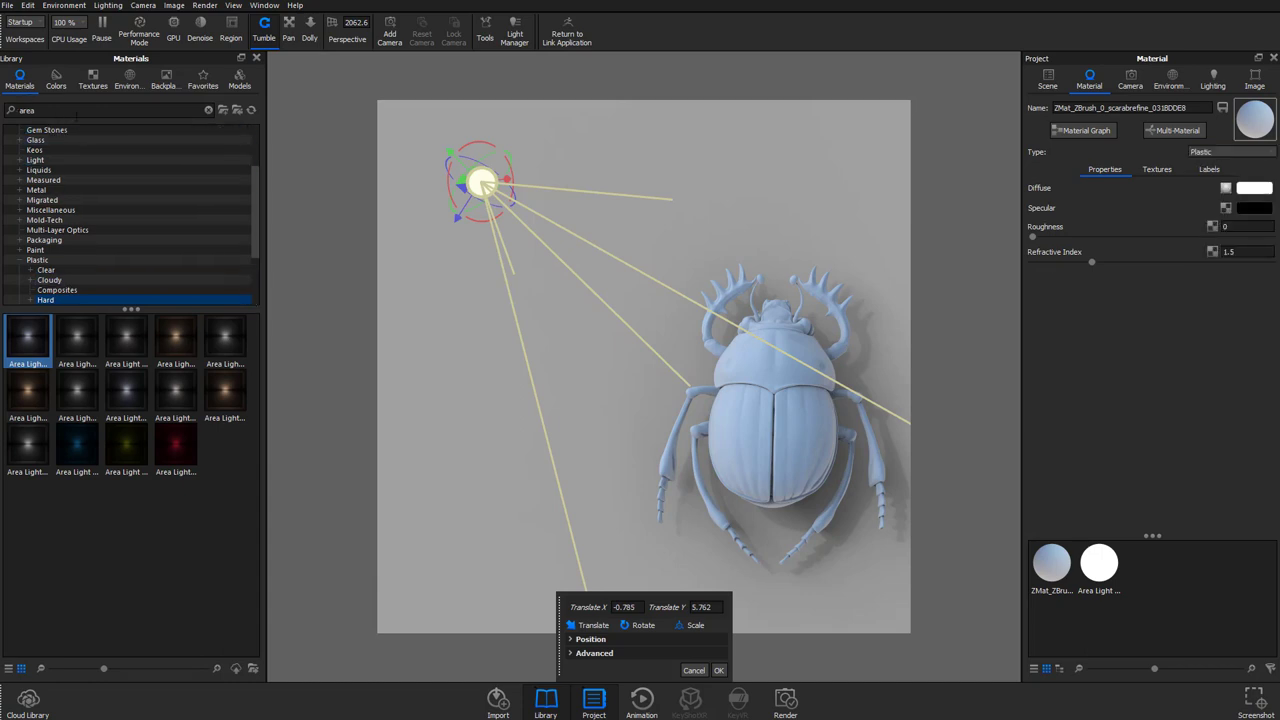
Apply the blue Hard Shiny plastic from the material library to the scarab and close the move tool.
{"action": "left_click", "coordinate": [209, 111]}
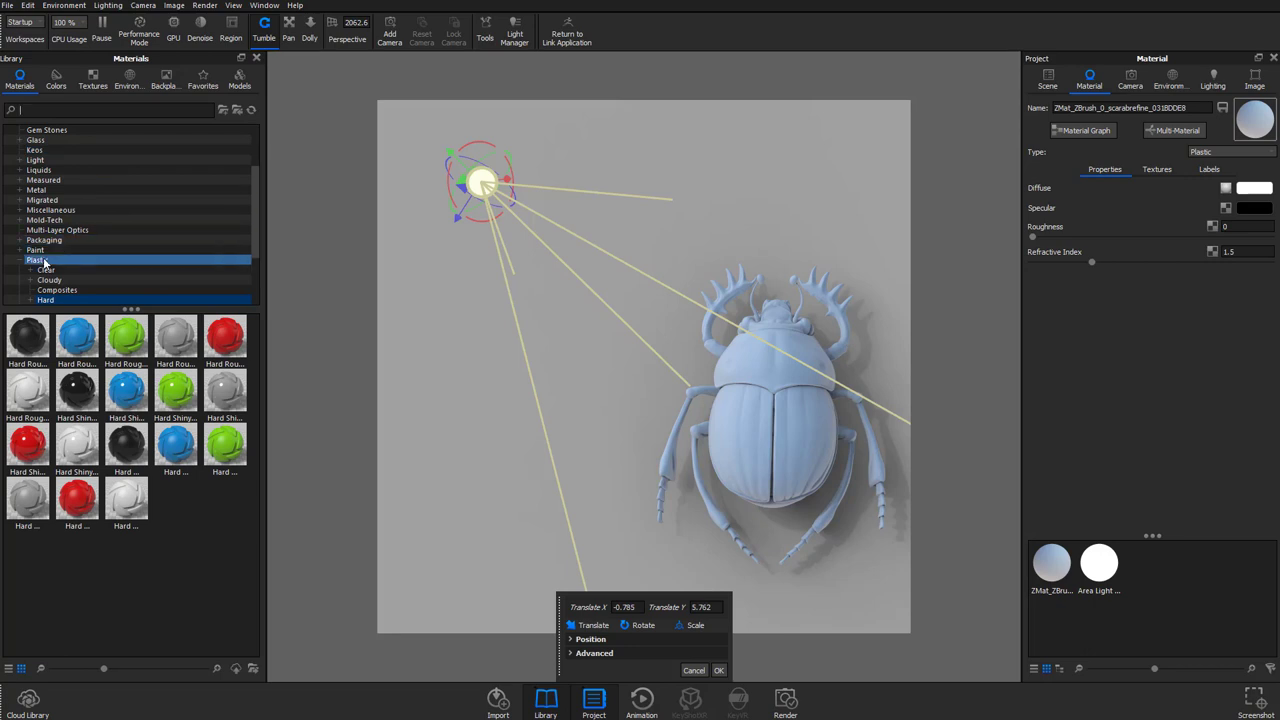
{"action": "scroll", "coordinate": [106, 260], "scroll_direction": "down", "scroll_amount": 2}
{"action": "left_click_drag", "start_coordinate": [126, 390], "coordinate": [799, 433]}
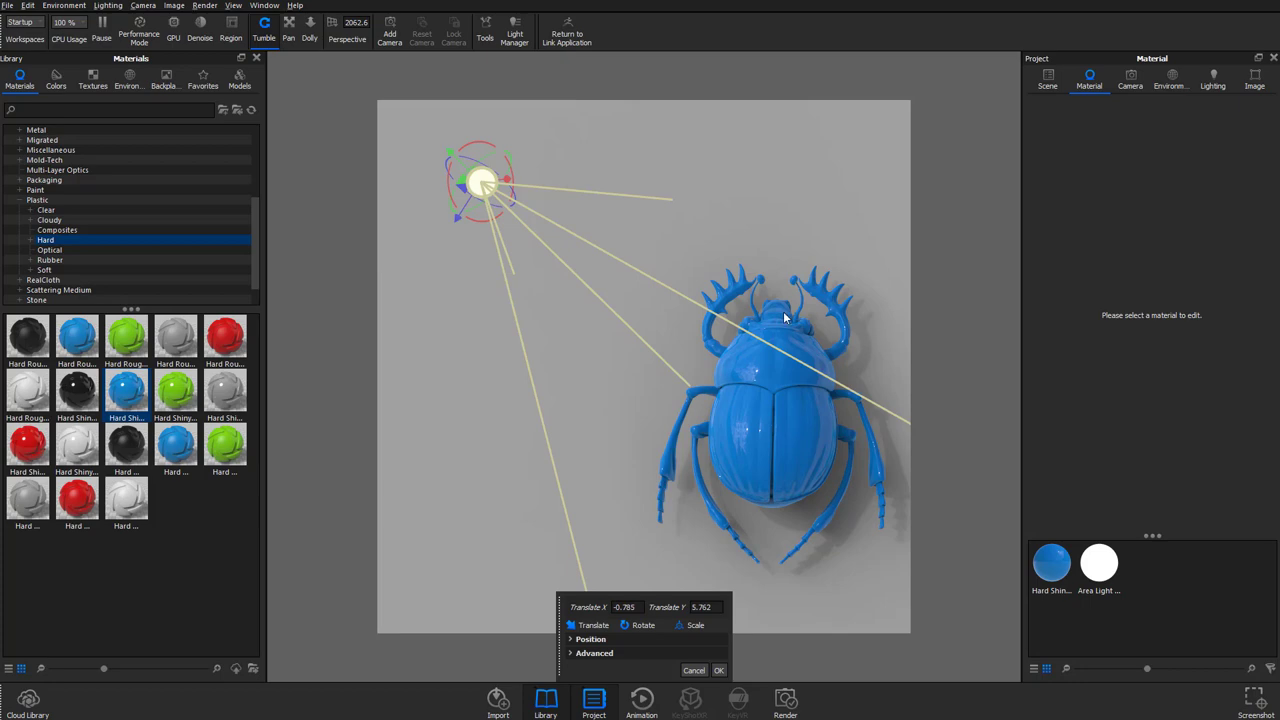
{"action": "left_click_drag", "start_coordinate": [785, 318], "coordinate": [796, 368]}
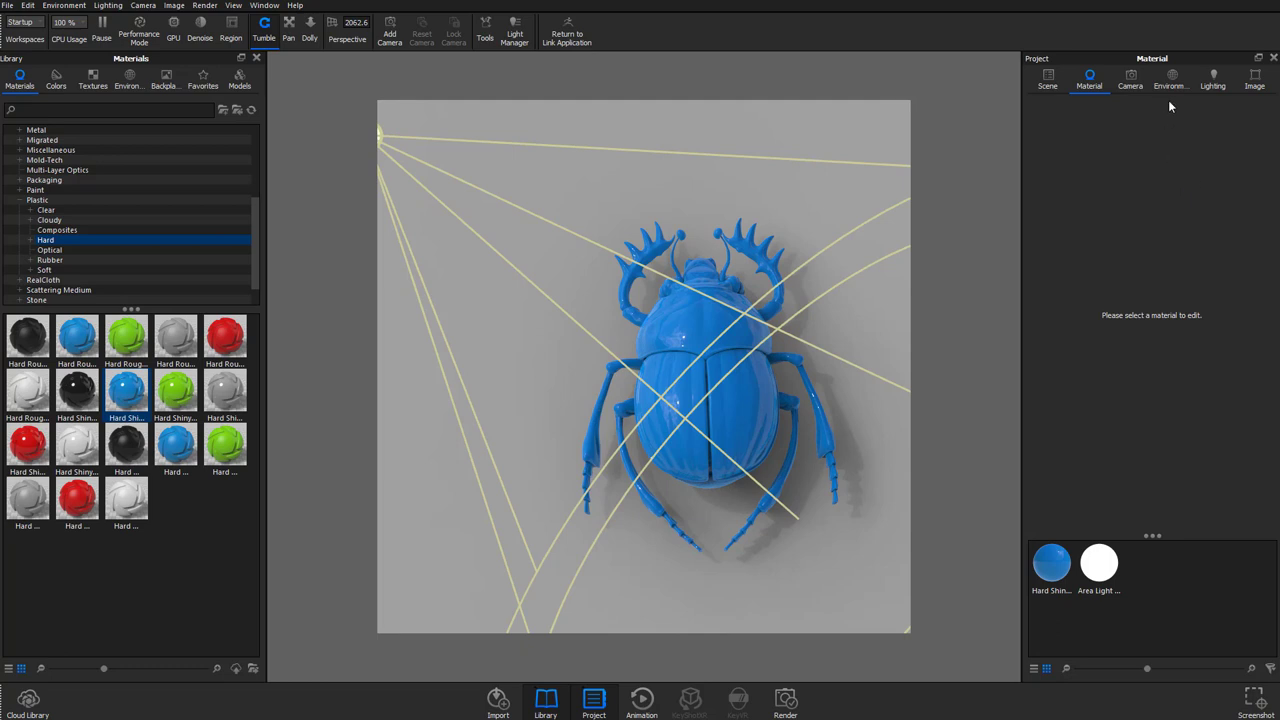
Apply the Glass (Solid) Yellow material from the library to the scarab and open its material properties.
{"action": "left_click", "coordinate": [1212, 80]}
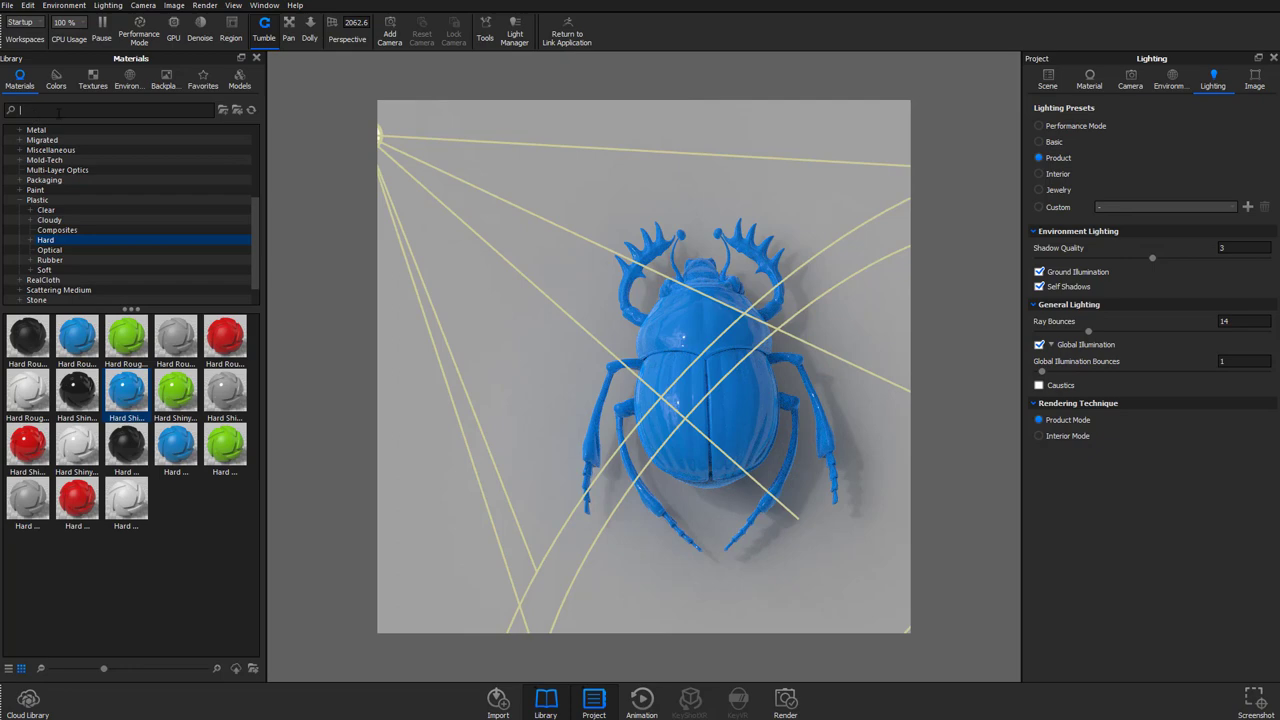
{"action": "left_click", "coordinate": [39, 183]}
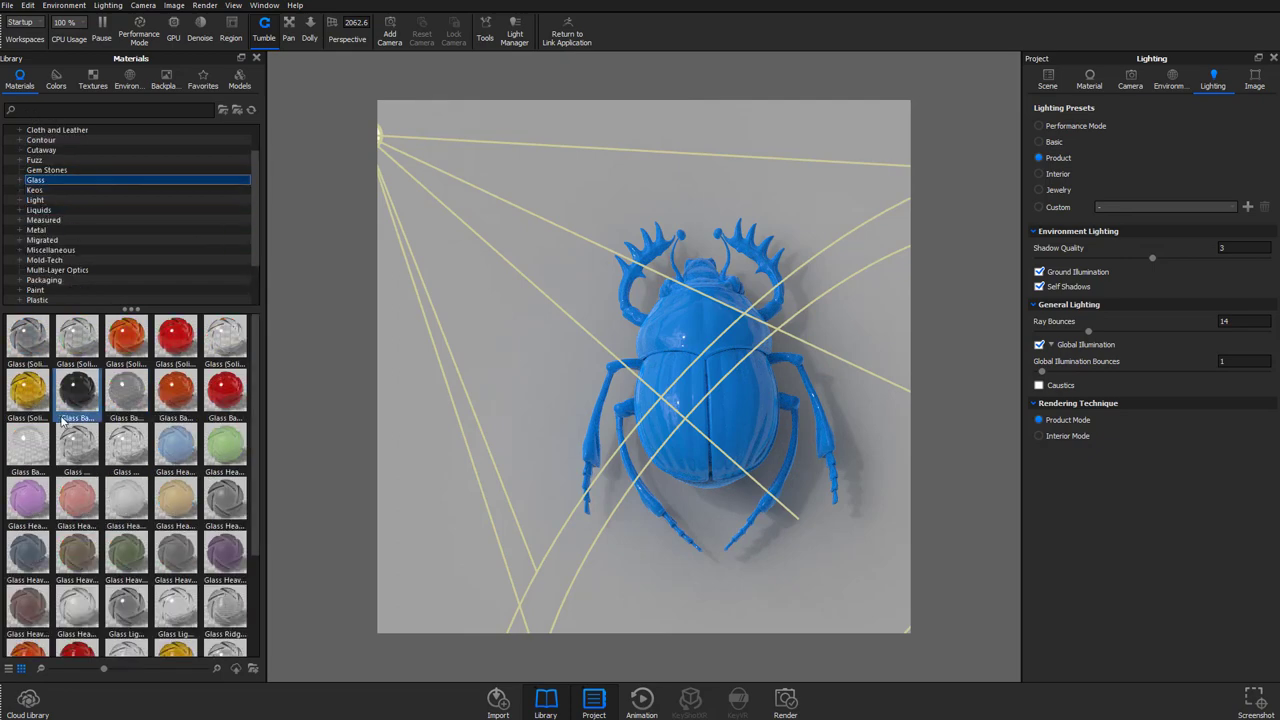
{"action": "left_click_drag", "start_coordinate": [27, 390], "coordinate": [750, 450]}
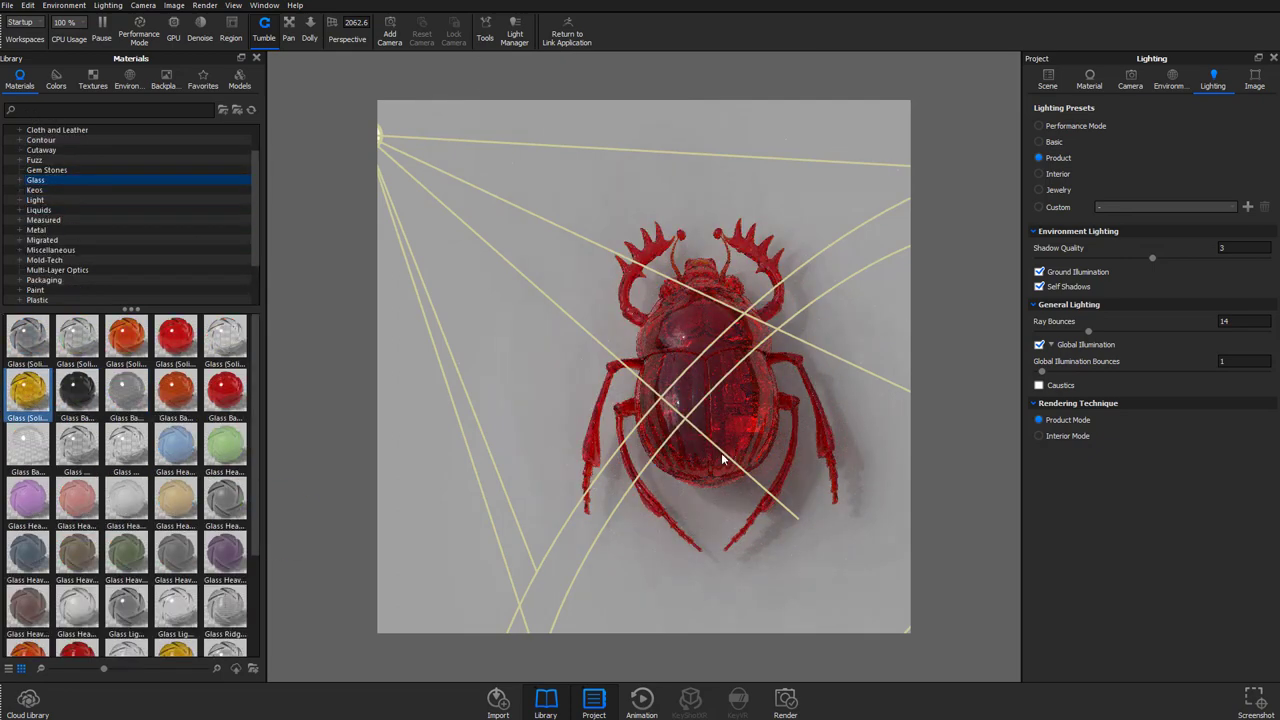
{"action": "double_click", "coordinate": [716, 437]}
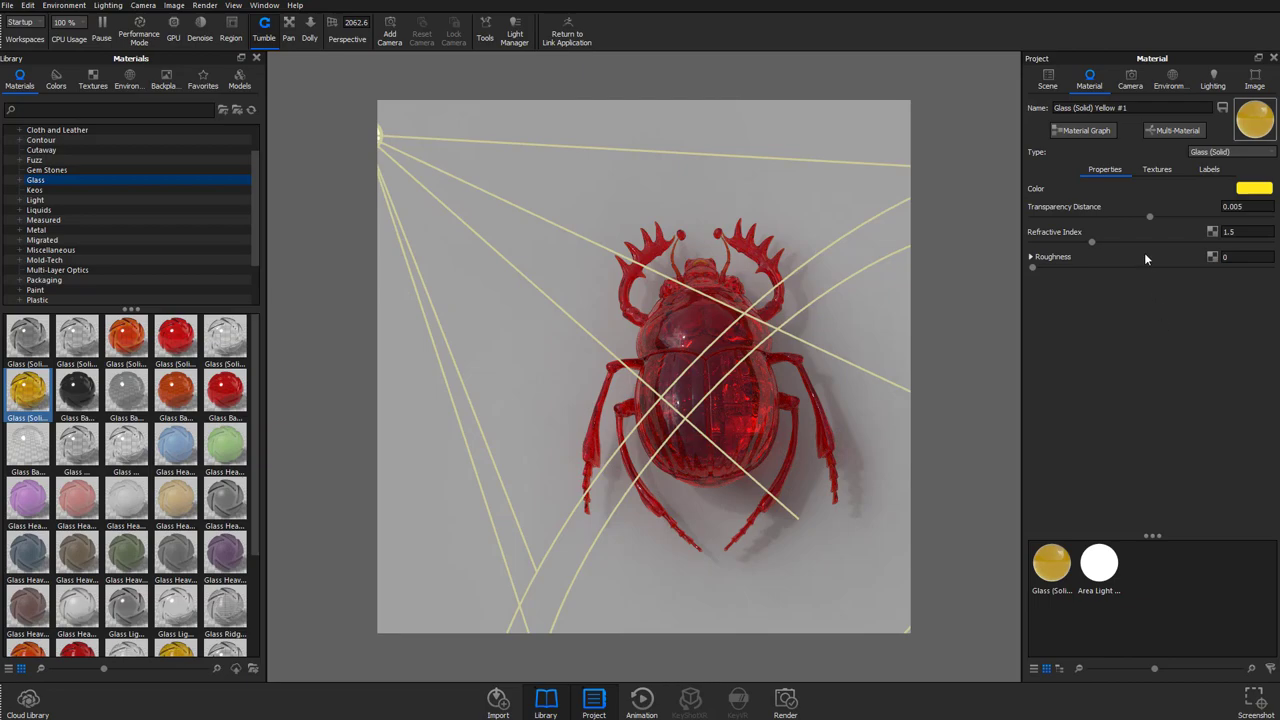
Switch the scene's lighting preset to Jewelry.
{"action": "left_click_drag", "start_coordinate": [652, 316], "coordinate": [956, 164]}
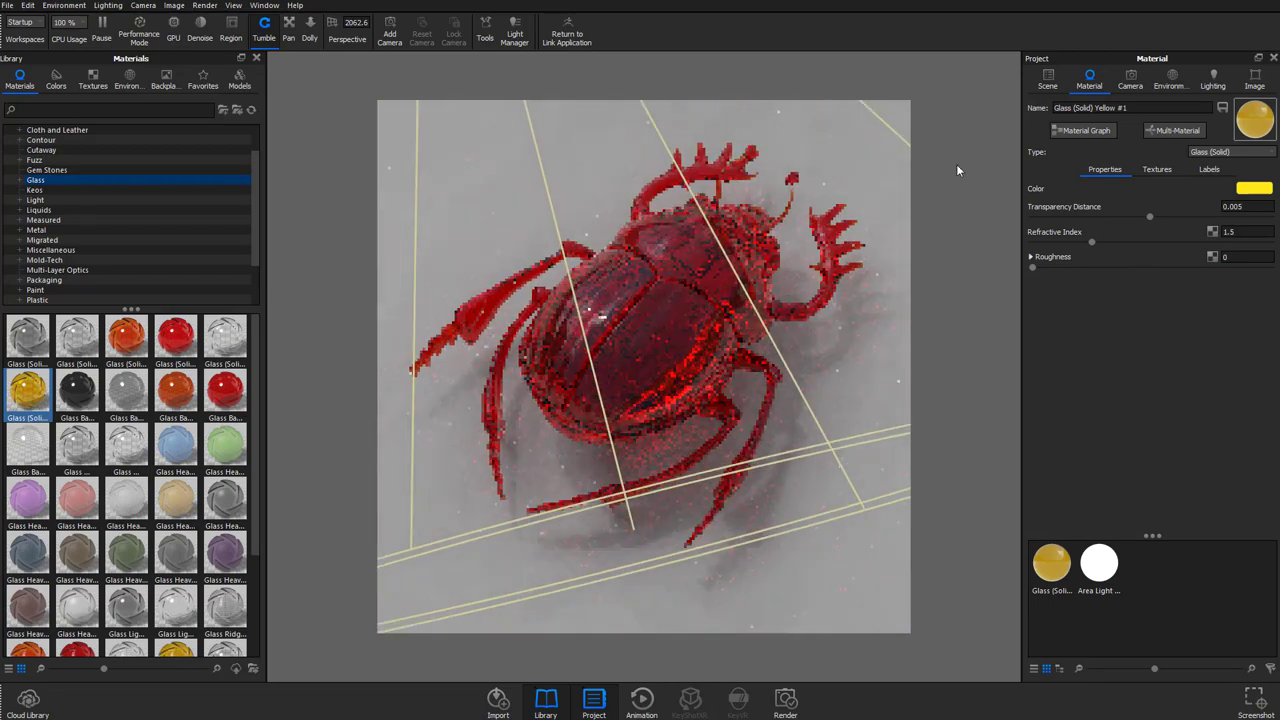
{"action": "left_click", "coordinate": [1212, 82]}
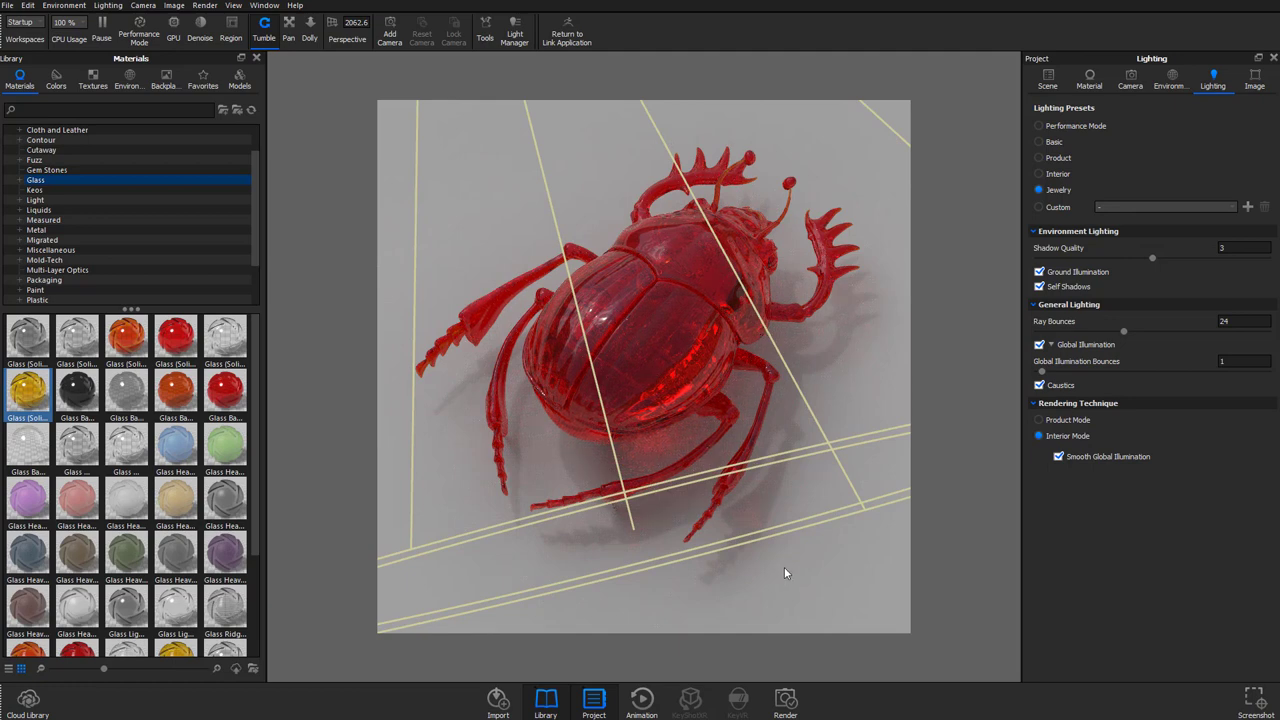
Delete the spotlight plane from the scene.
{"action": "left_click", "coordinate": [1042, 78]}
{"action": "left_click", "coordinate": [1115, 163]}
{"action": "key", "text": "Delete"}
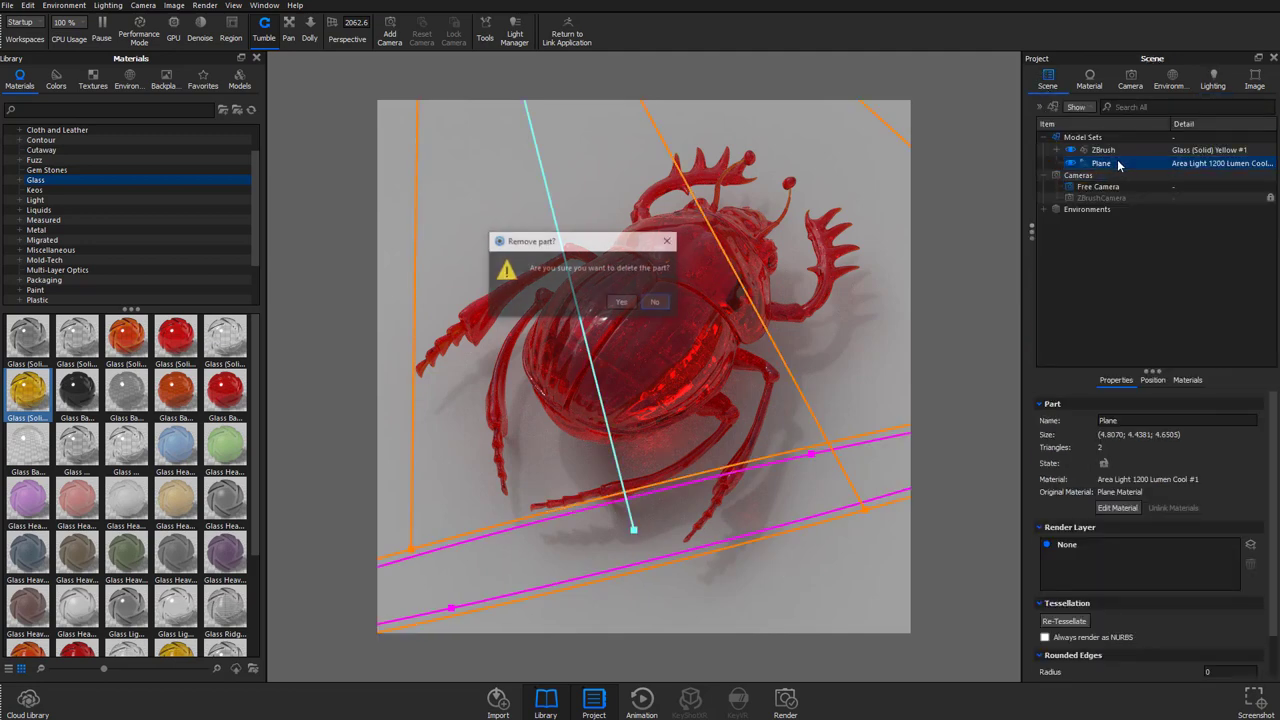
{"action": "left_click", "coordinate": [624, 304]}
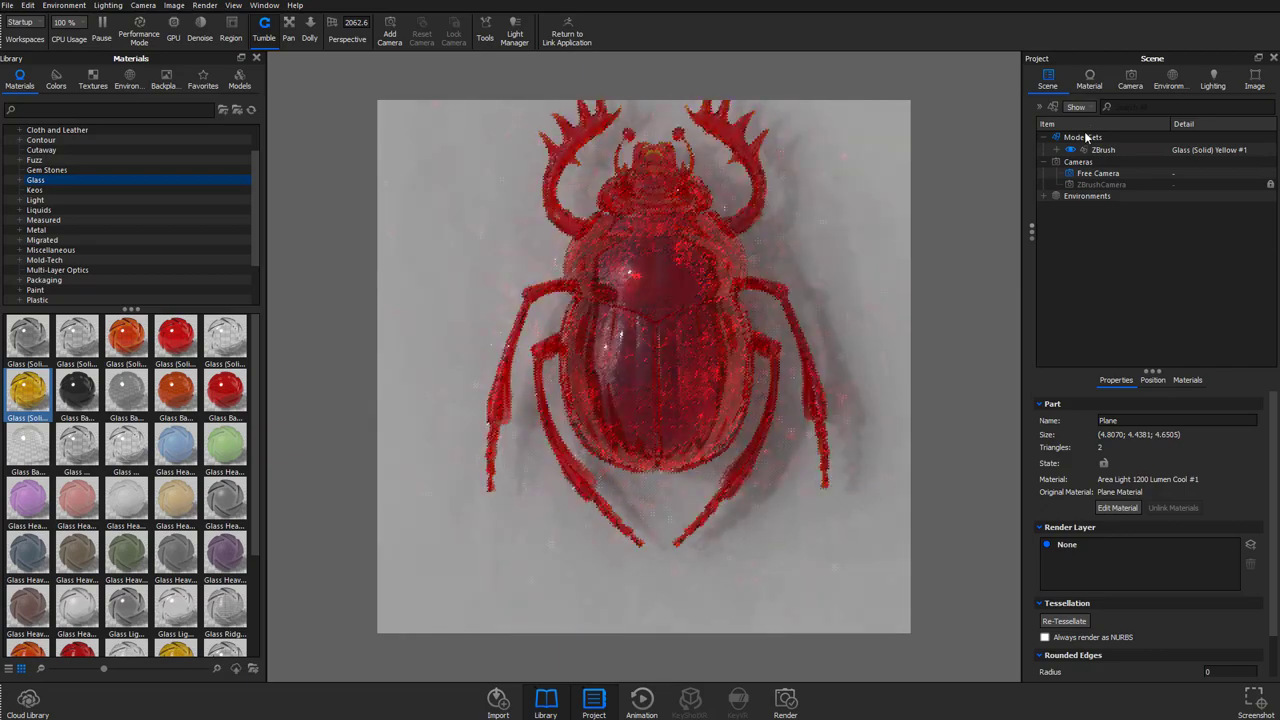
Check the glass scarab through the ZBrushCamera and return to the Free Camera.
{"action": "left_click", "coordinate": [1172, 80]}
{"action": "left_click", "coordinate": [1130, 80]}
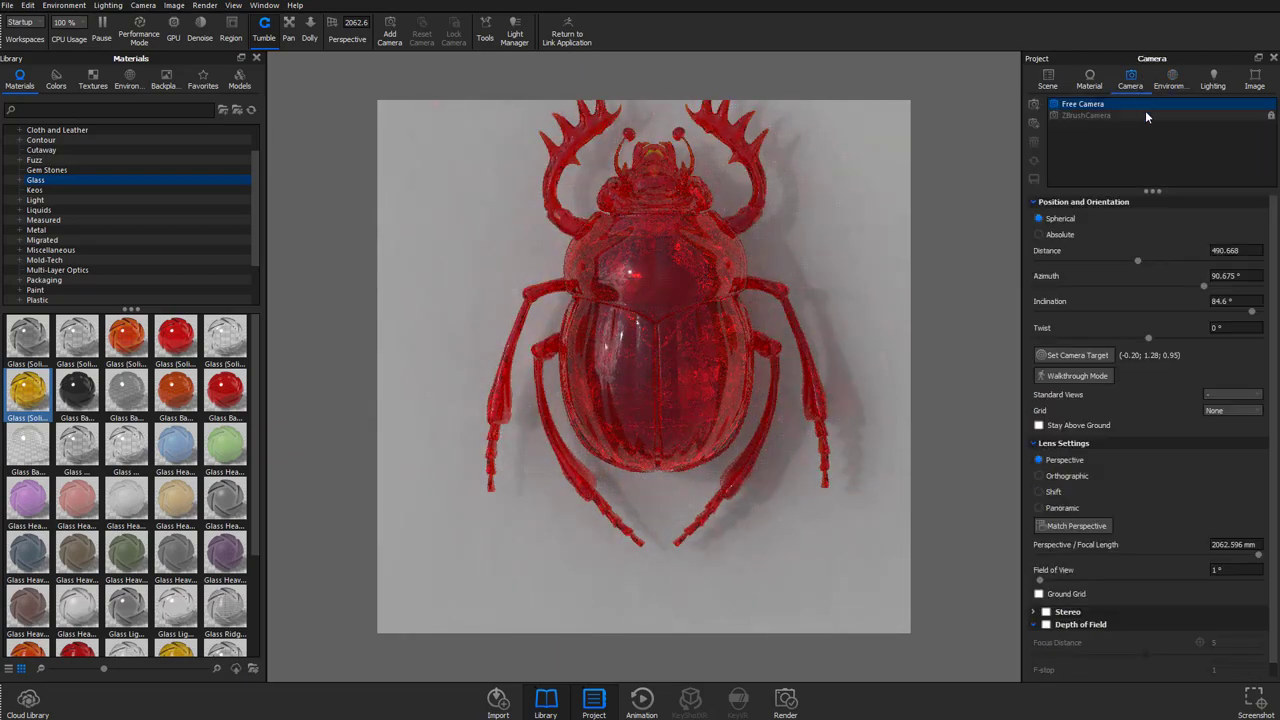
{"action": "left_click", "coordinate": [1086, 115]}
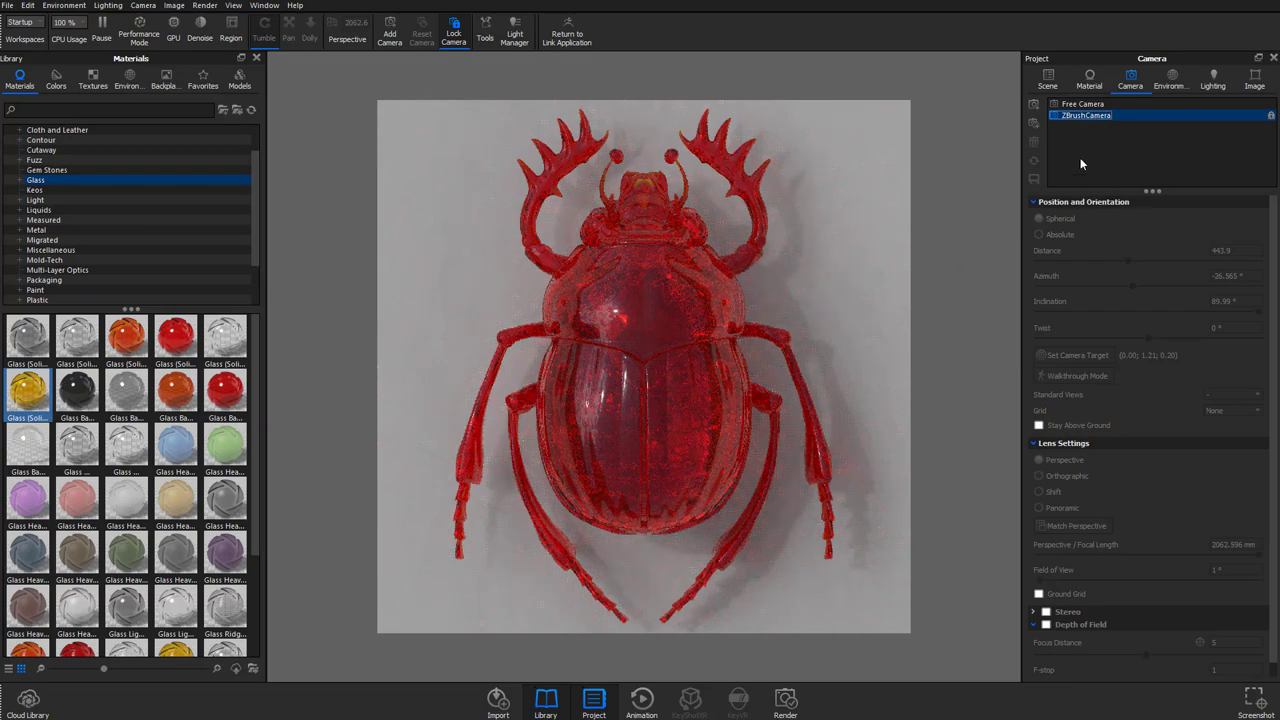
{"action": "left_click", "coordinate": [1085, 104]}
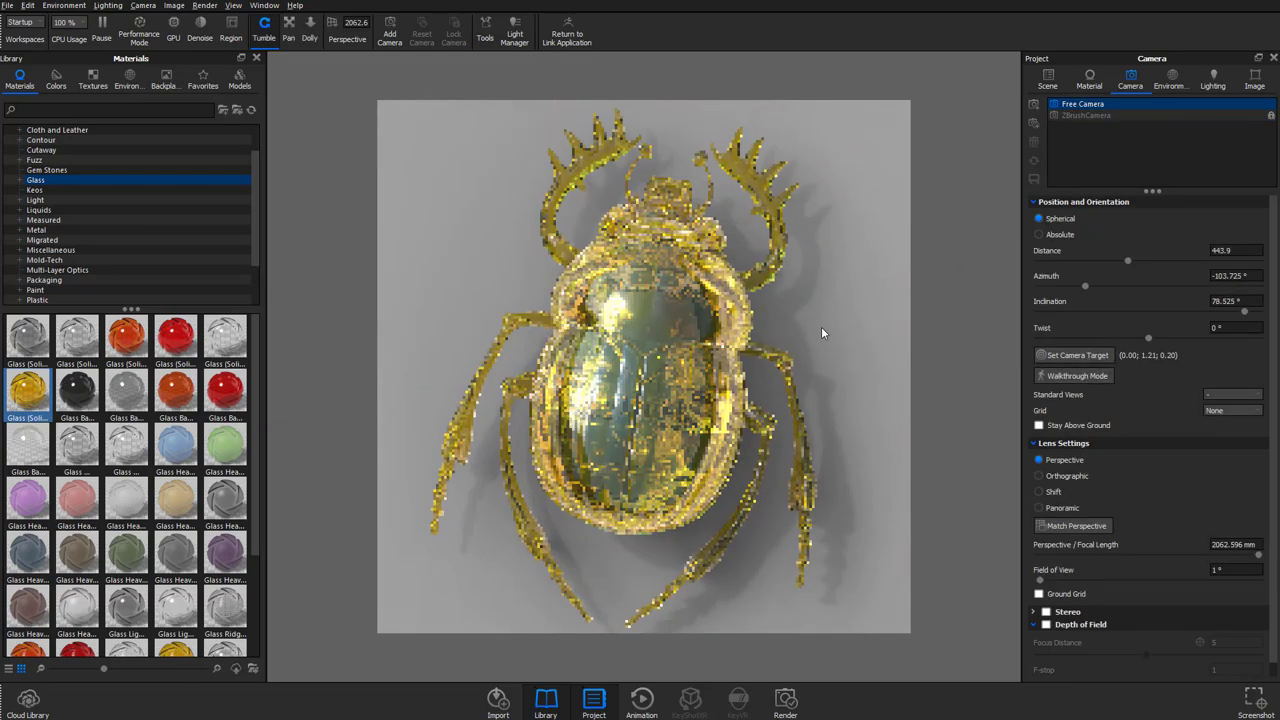
Lower the whole ZBrush scarab group by 0.955 along Y toward the ground plane and accept the move.
{"action": "left_click_drag", "start_coordinate": [821, 326], "coordinate": [656, 376]}
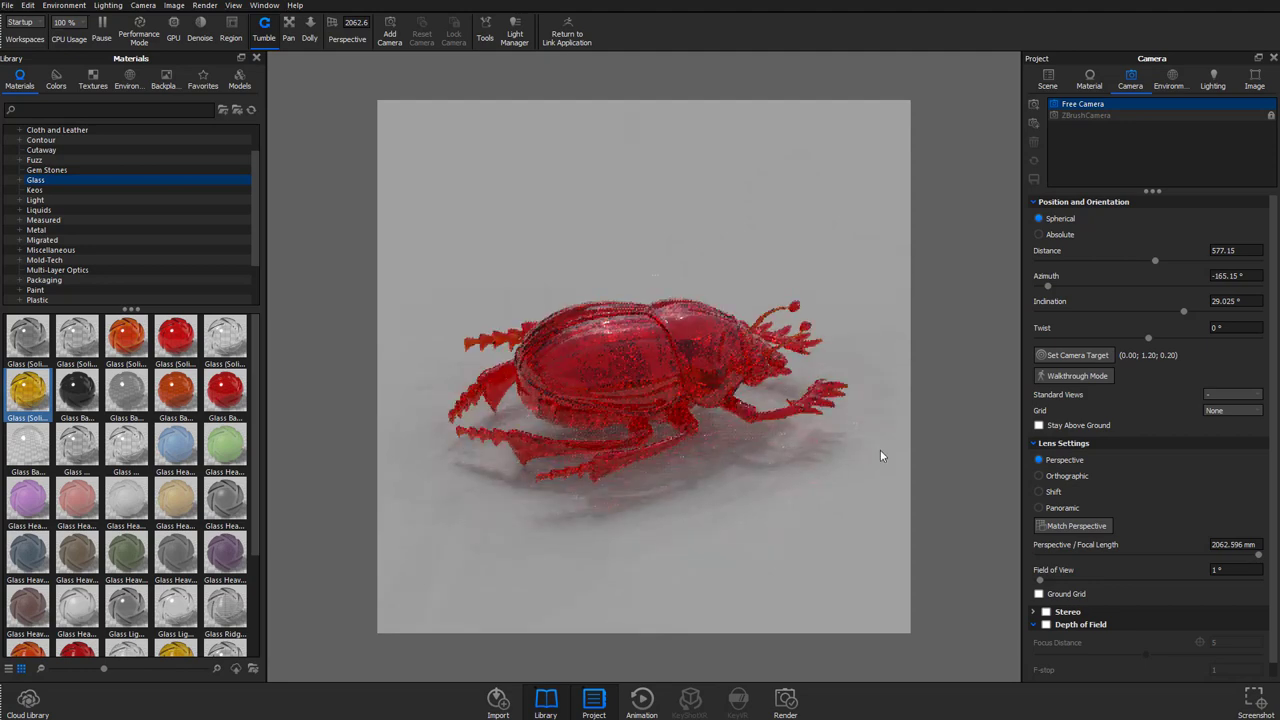
{"action": "left_click", "coordinate": [1047, 80]}
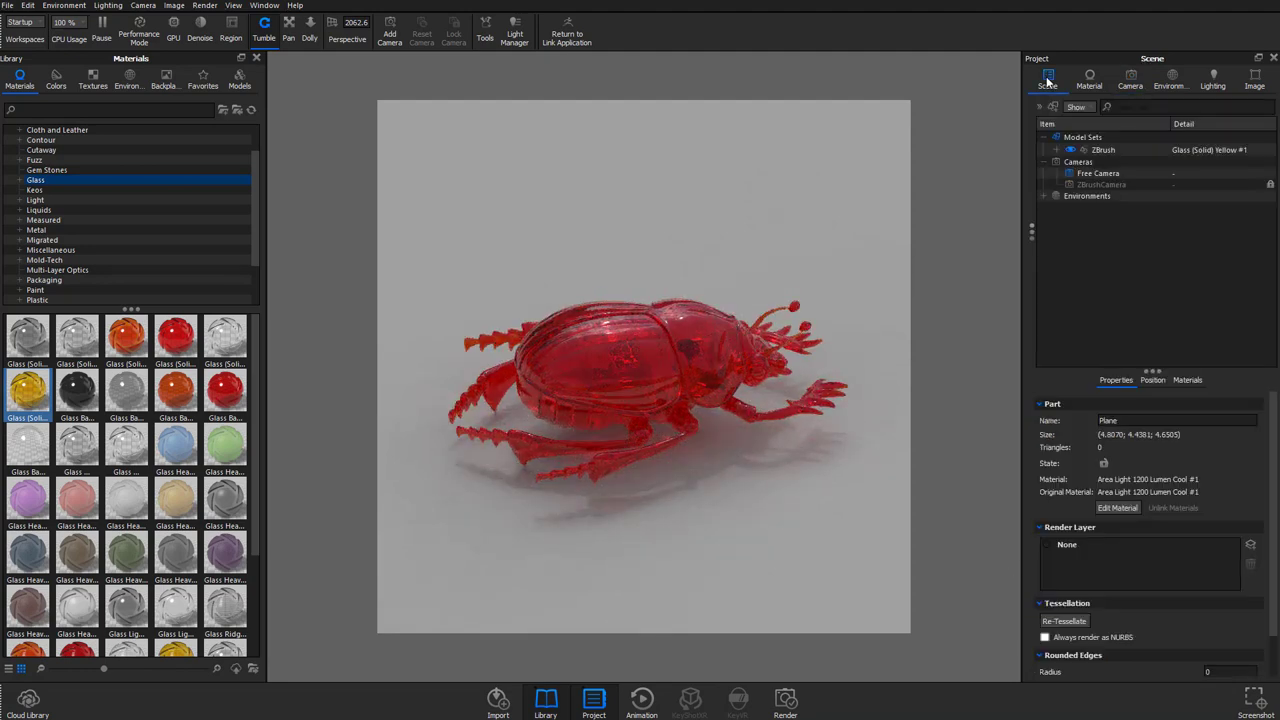
{"action": "right_click", "coordinate": [1104, 149]}
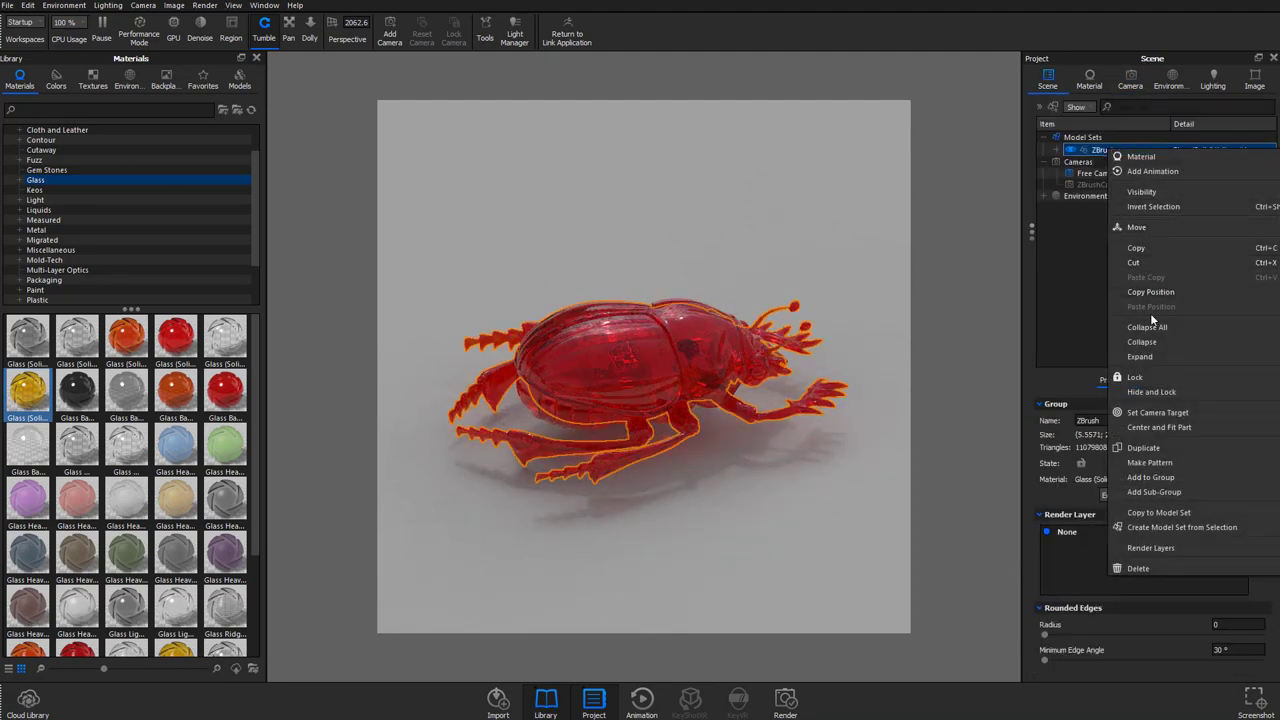
{"action": "left_click", "coordinate": [1136, 227]}
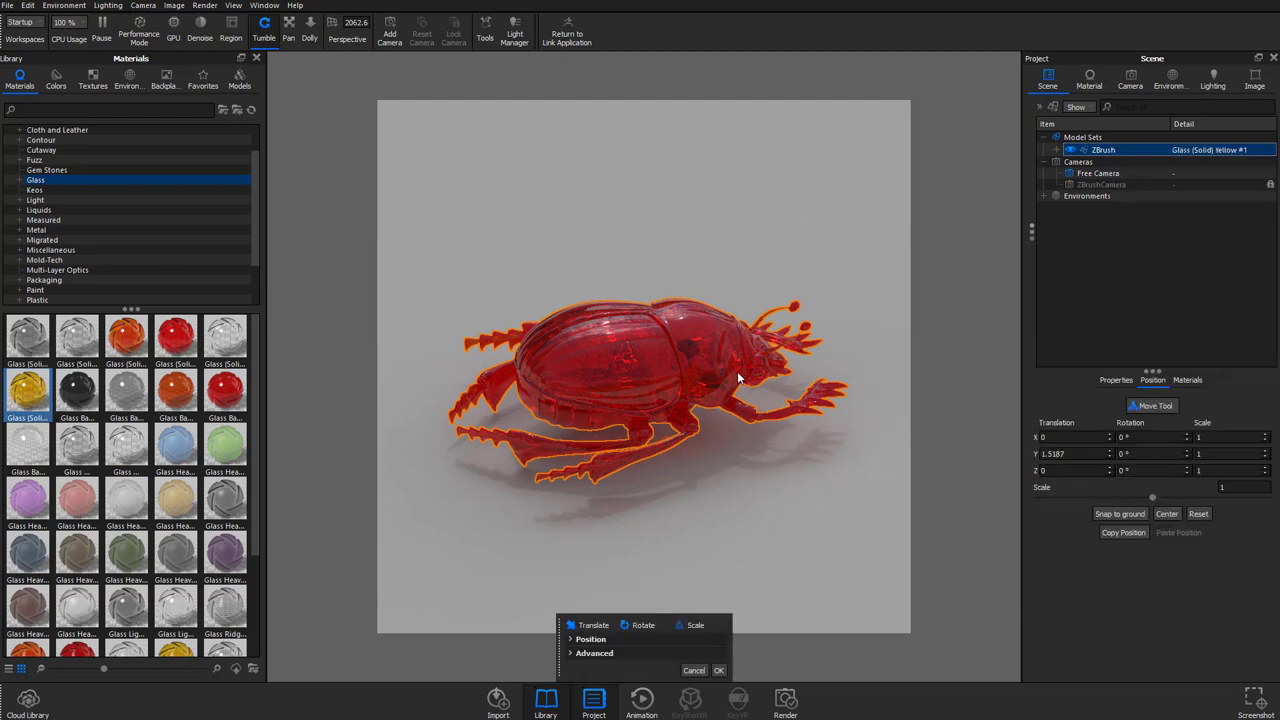
{"action": "left_click_drag", "start_coordinate": [643, 326], "coordinate": [647, 368]}
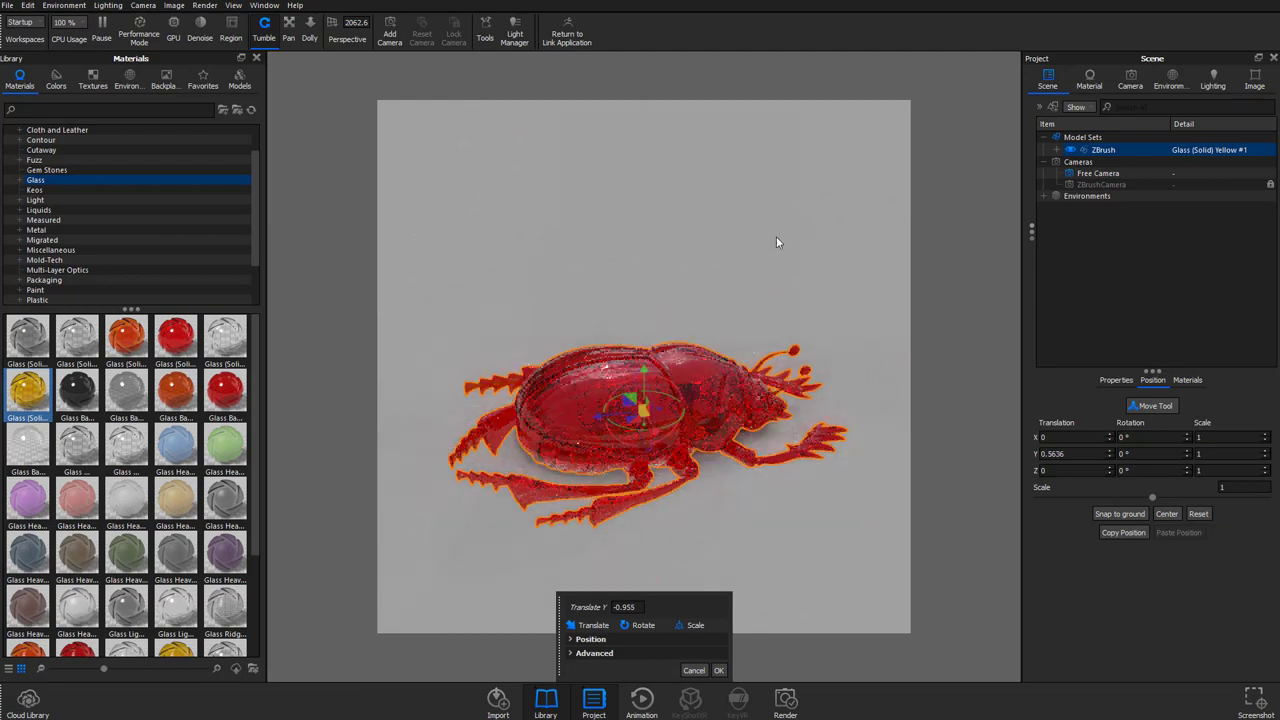
{"action": "left_click_drag", "start_coordinate": [776, 236], "coordinate": [803, 312]}
{"action": "mouse_move", "coordinate": [819, 368]}
{"action": "left_mouse_down"}
{"action": "mouse_move", "coordinate": [871, 357]}
{"action": "mouse_move", "coordinate": [820, 357]}
{"action": "left_mouse_up"}
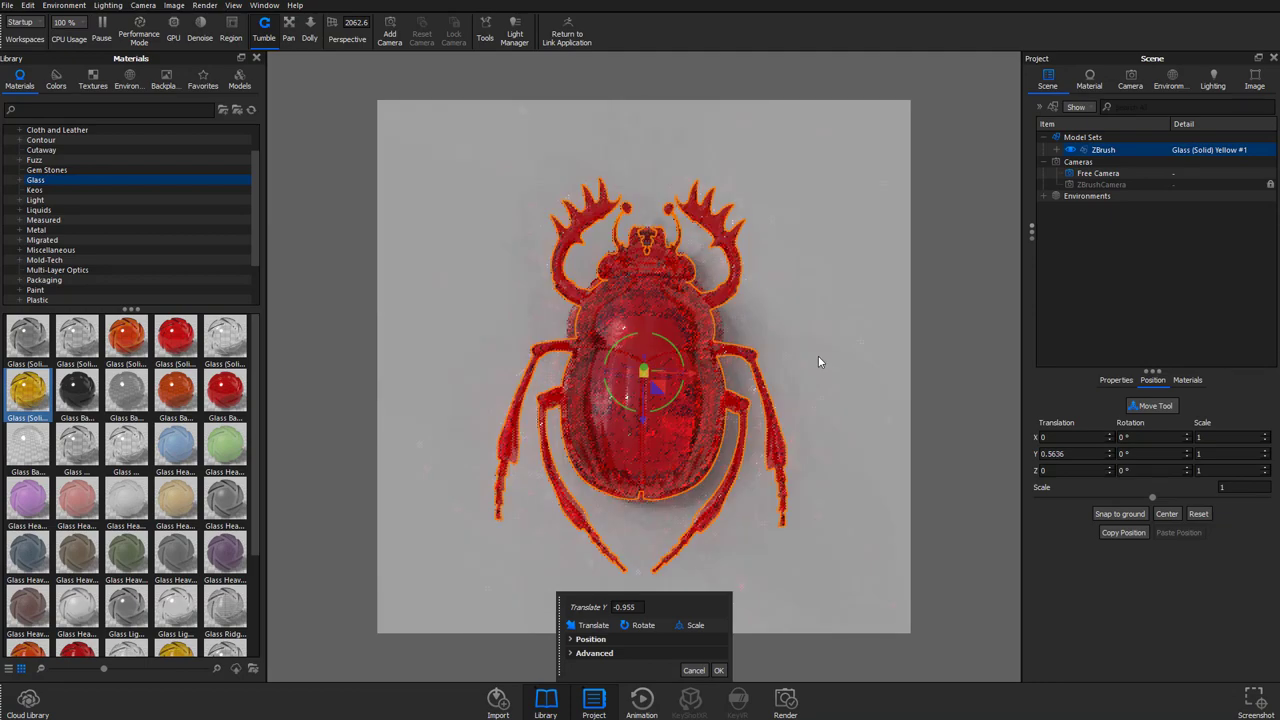
{"action": "left_click", "coordinate": [718, 671]}
Switch the view back to the ZBrushCamera to check the red glass scarab from above.
{"action": "left_click", "coordinate": [1131, 78]}
{"action": "left_click", "coordinate": [1124, 115]}
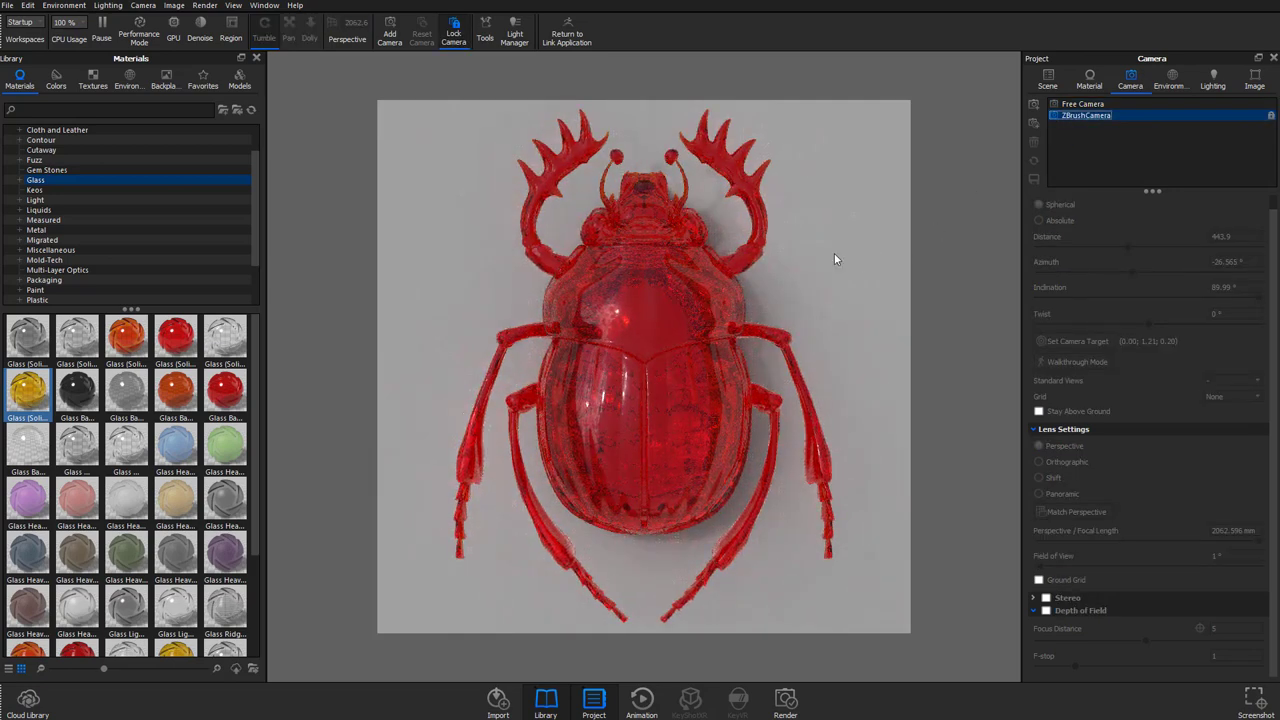
{"action": "left_click_drag", "start_coordinate": [832, 241], "coordinate": [892, 242]}
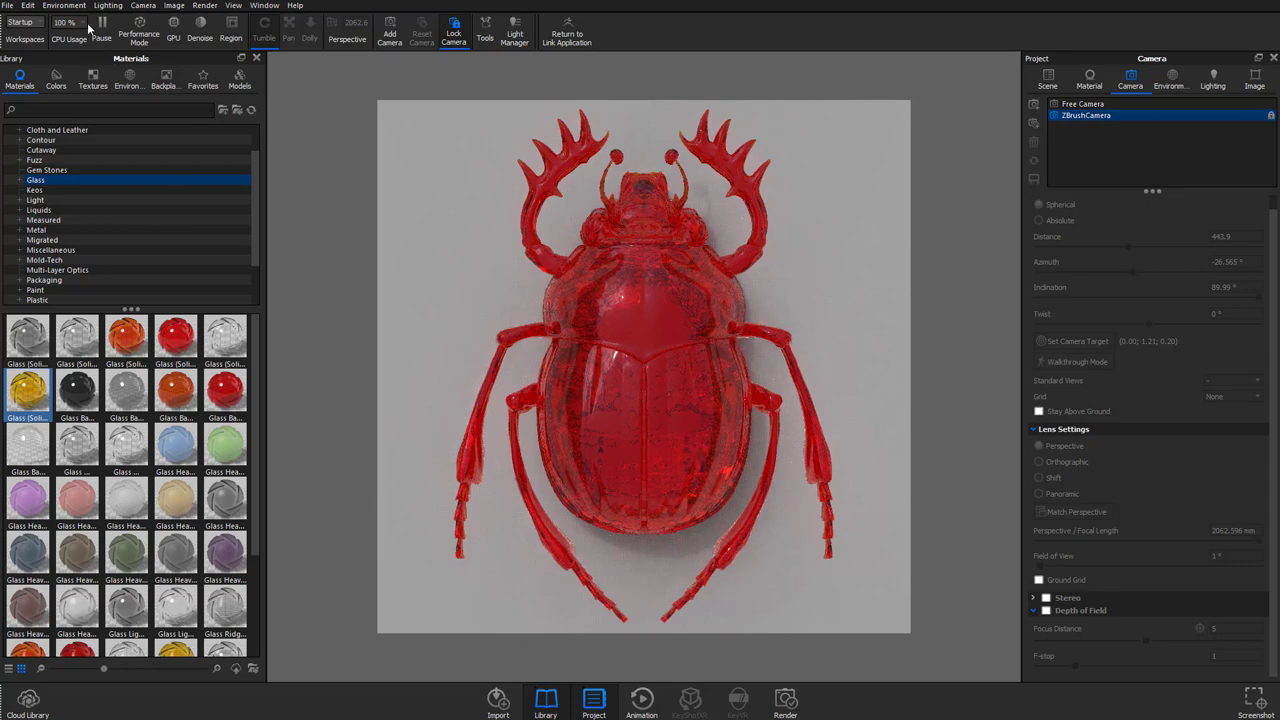
Open the render settings, set the still image resolution to 2048 × 2048 px, and enable the Clown and Ambient Occlusion passes.
{"action": "left_click", "coordinate": [204, 6]}
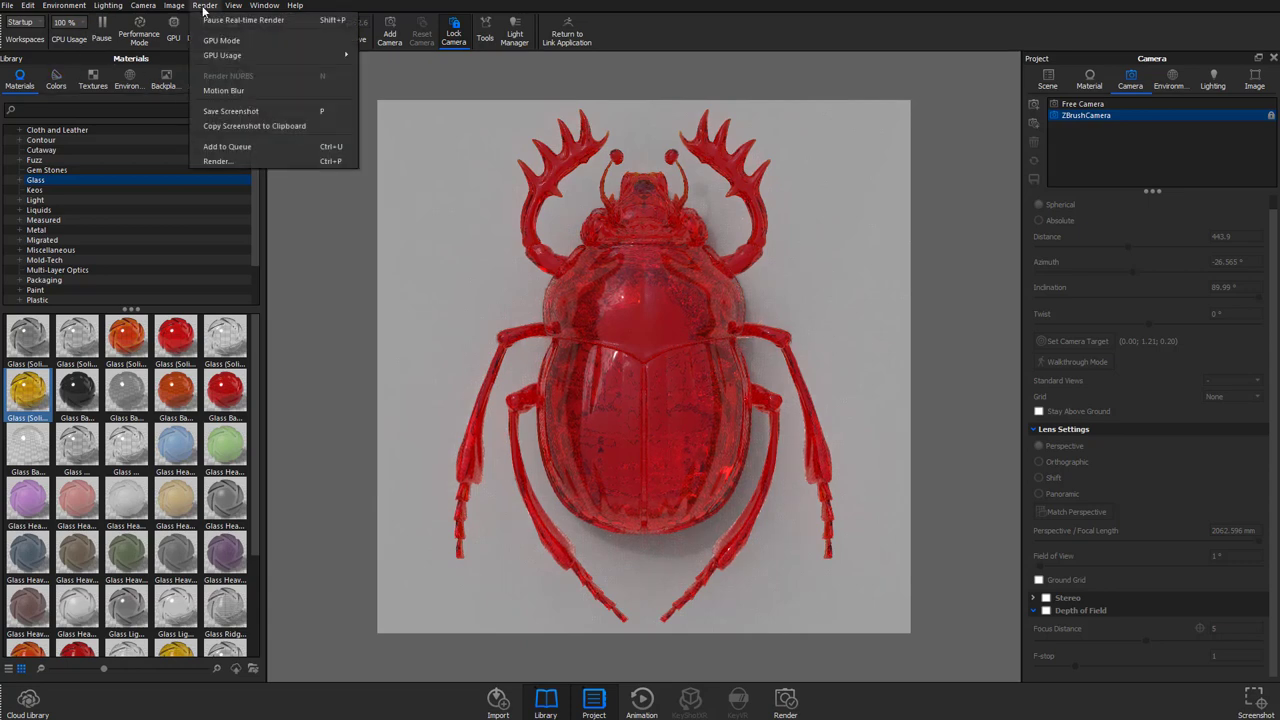
{"action": "left_click", "coordinate": [220, 161]}
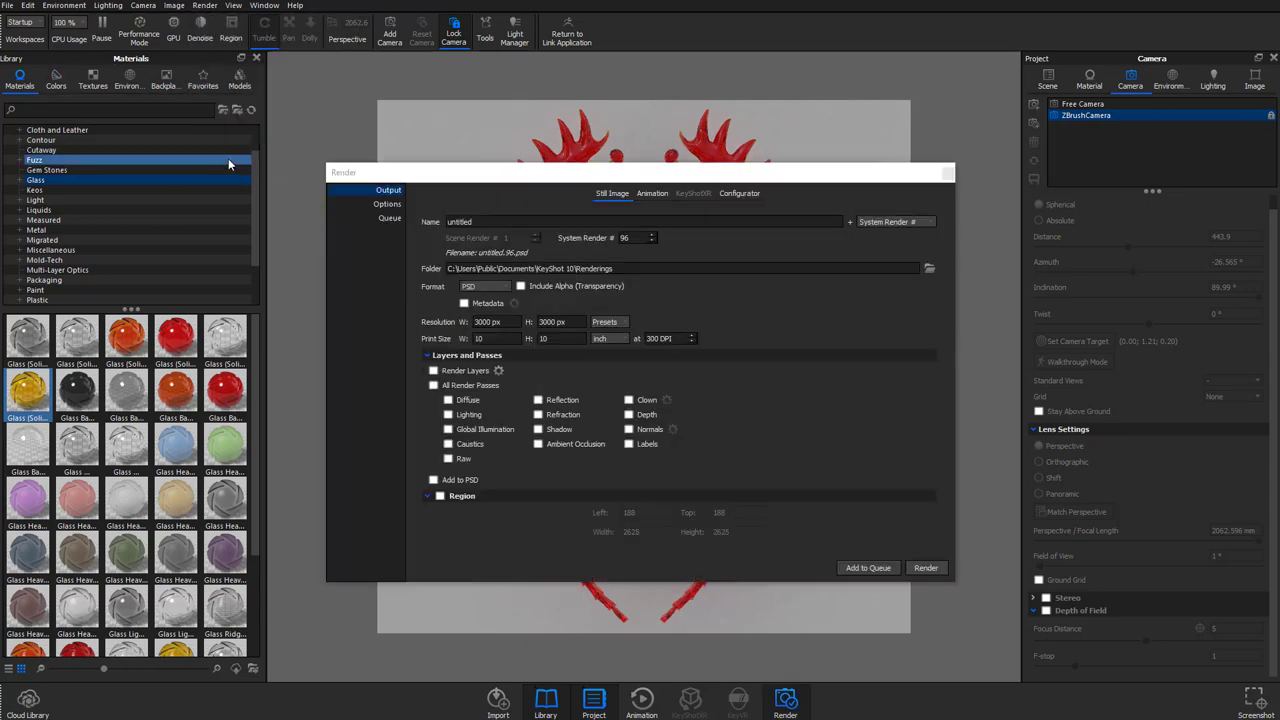
{"action": "left_click", "coordinate": [475, 322]}
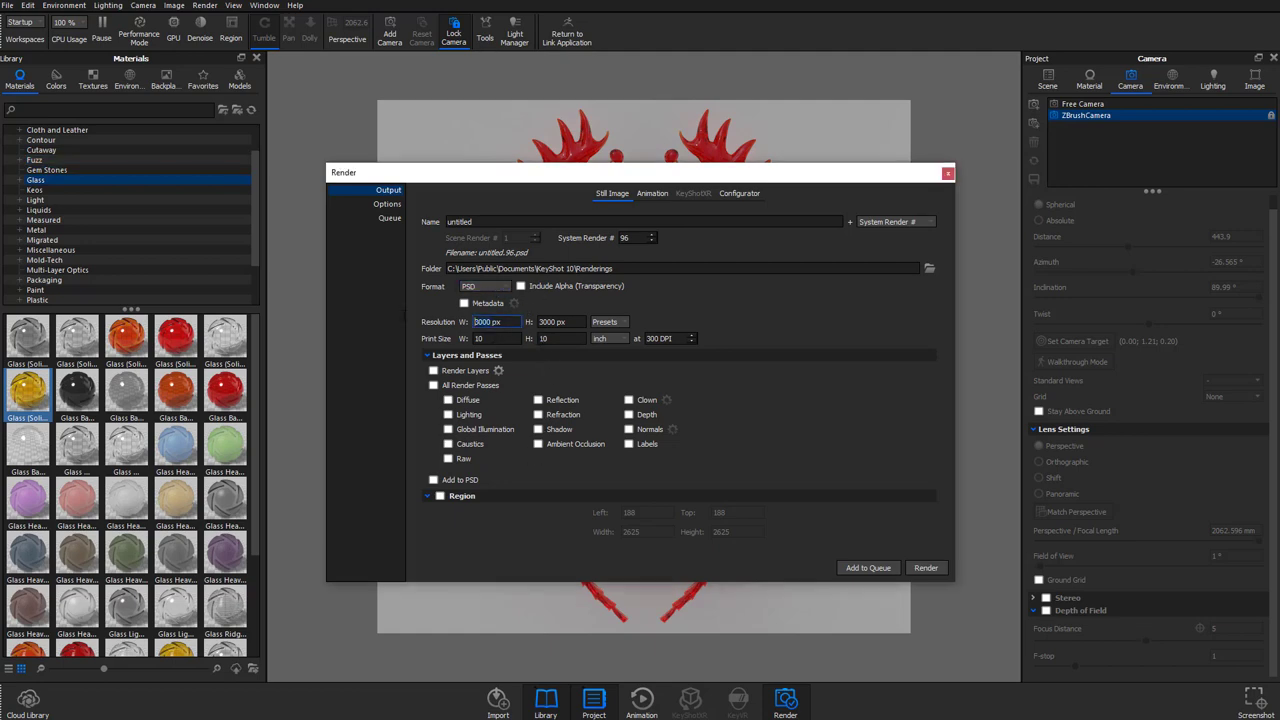
{"action": "type", "text": "2048"}
{"action": "key", "text": "Tab"}
{"action": "left_click", "coordinate": [629, 399]}
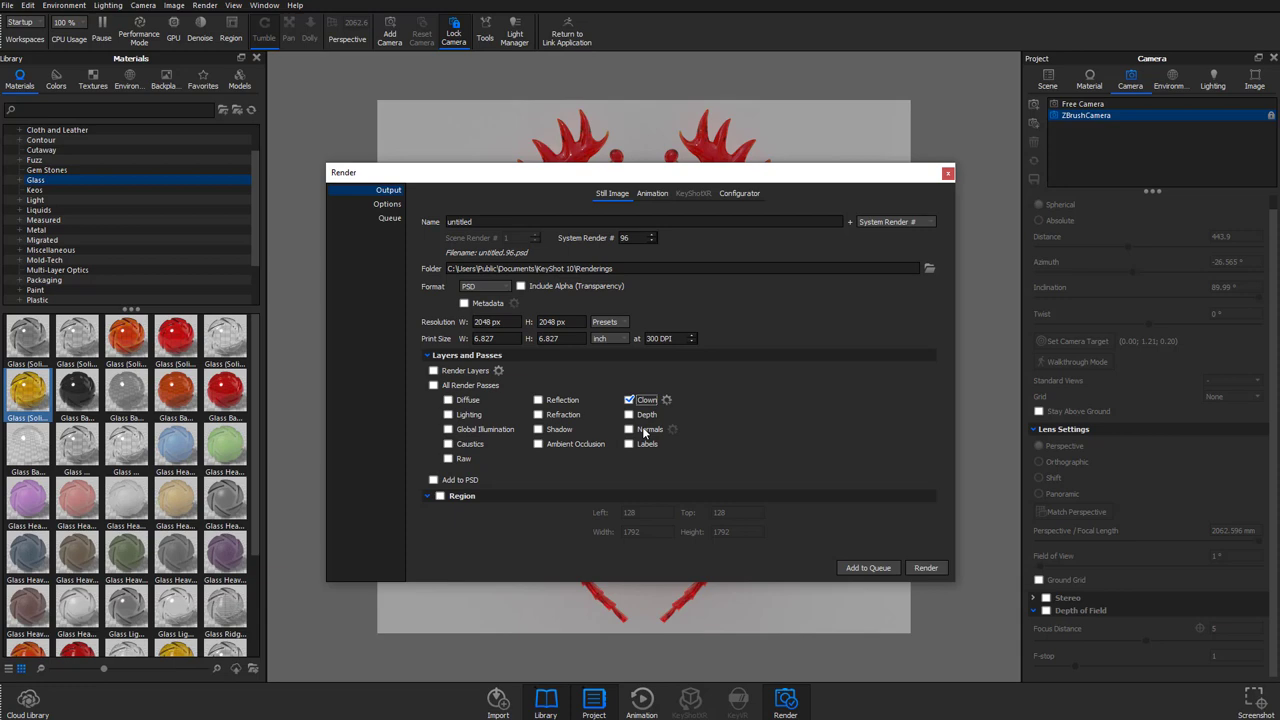
{"action": "left_click", "coordinate": [539, 444]}
Start rendering the still image and stop it without saving.
{"action": "left_click", "coordinate": [930, 568]}
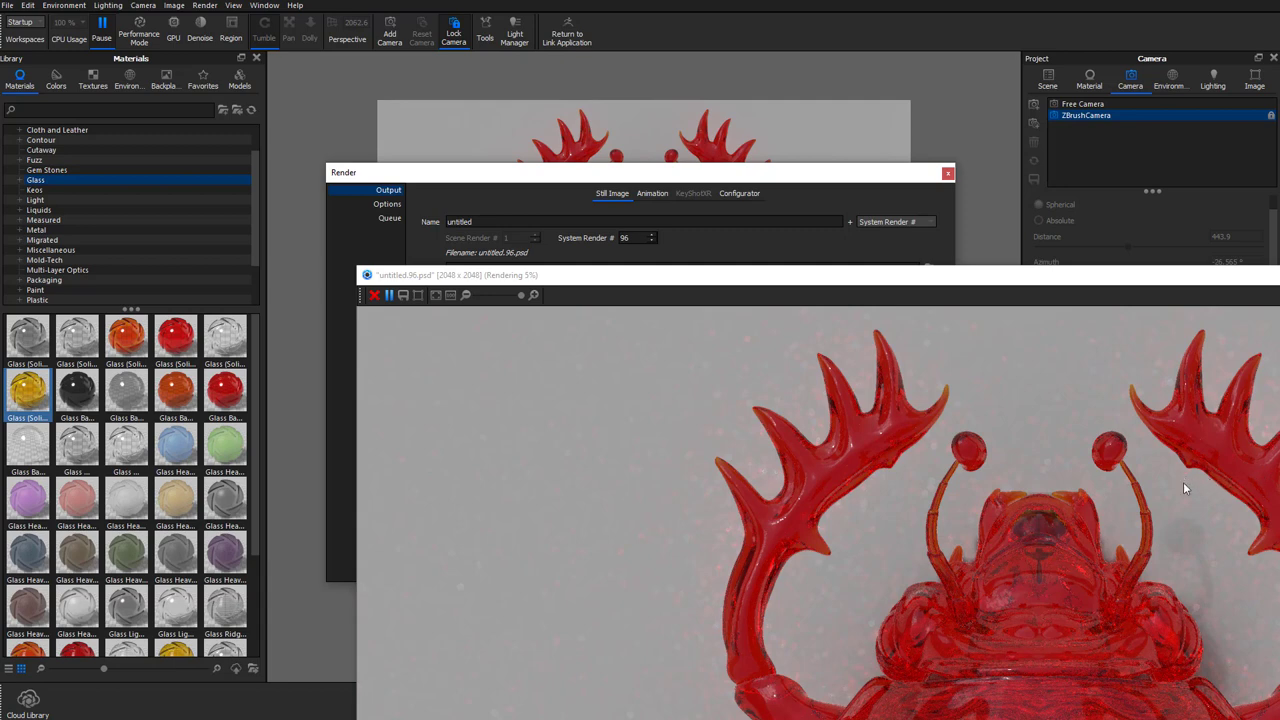
{"action": "left_click", "coordinate": [373, 296]}
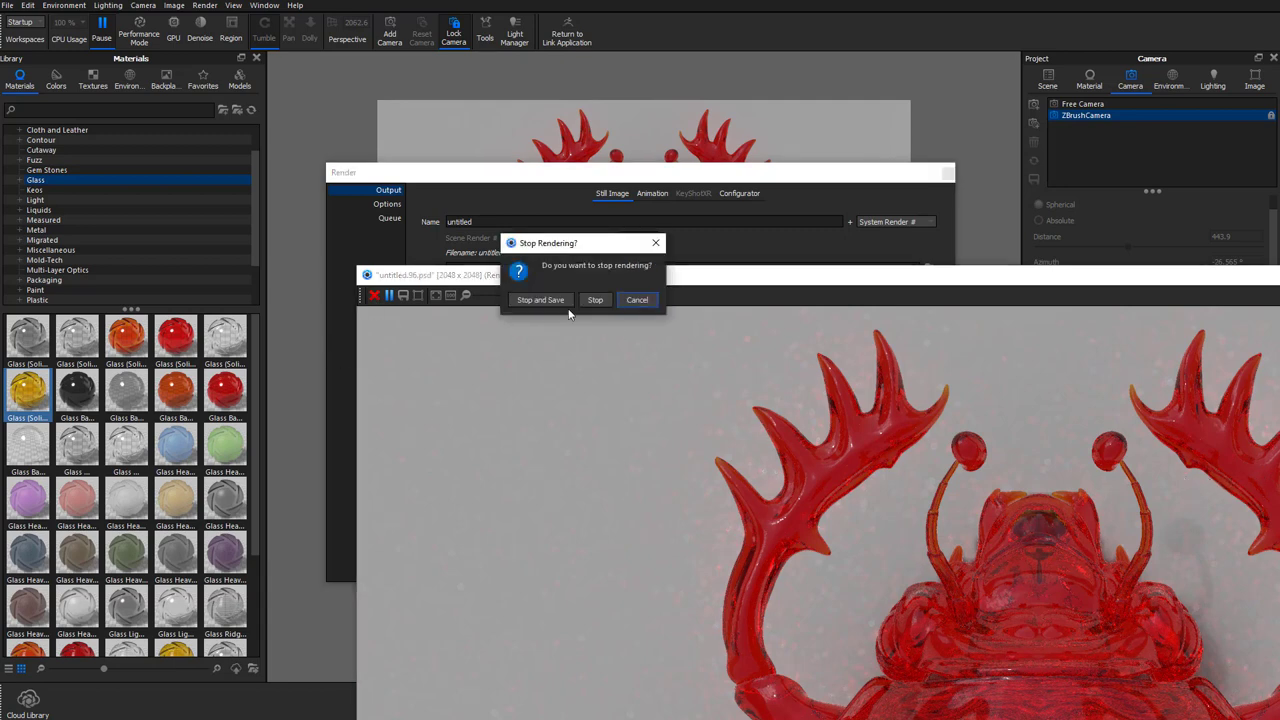
{"action": "left_click", "coordinate": [599, 304]}
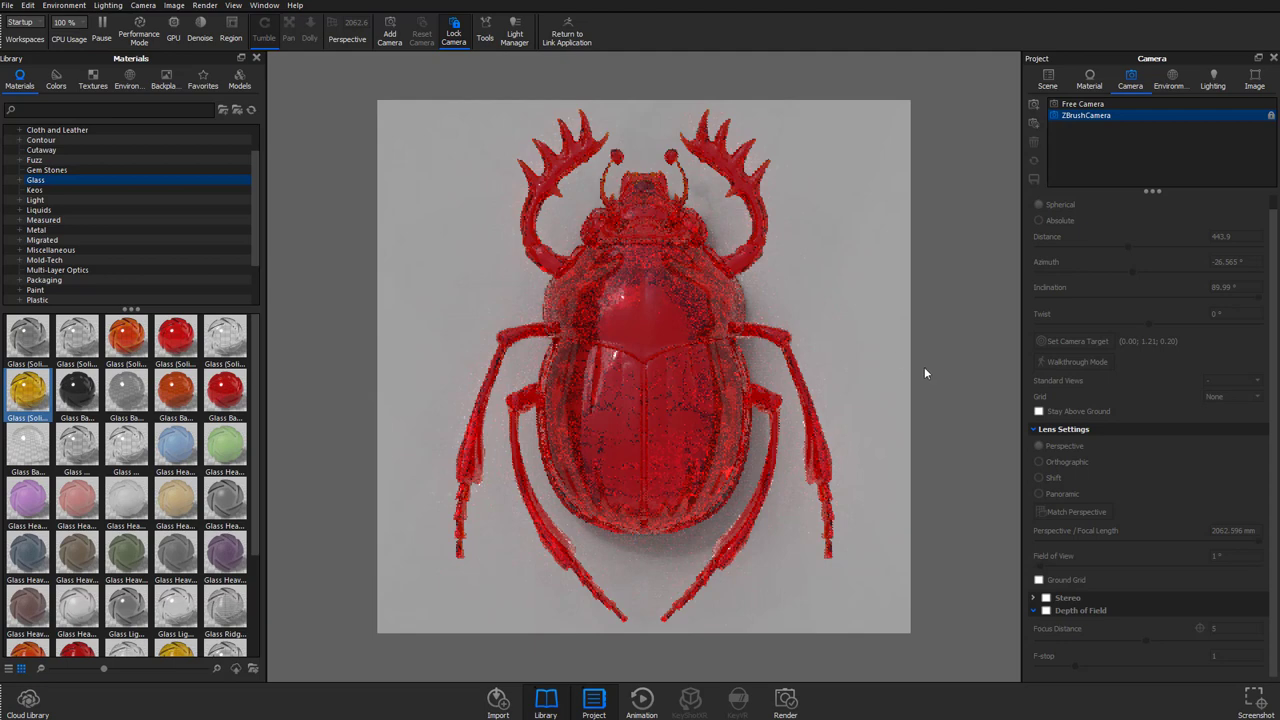
Search the material library for "steel" and apply Rusty Scratched Steel to the scarab.
{"action": "scroll", "coordinate": [100, 230], "scroll_direction": "down", "scroll_amount": 1}
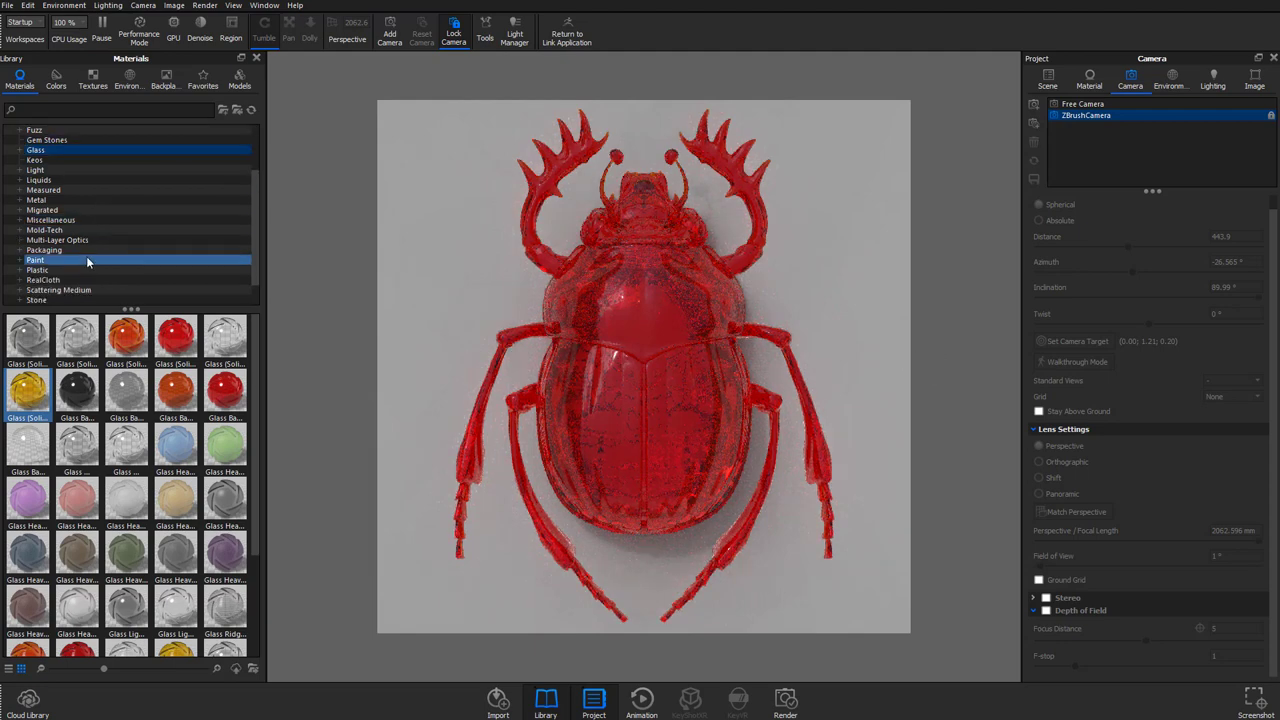
{"action": "left_click", "coordinate": [84, 110]}
{"action": "type", "text": "steel"}
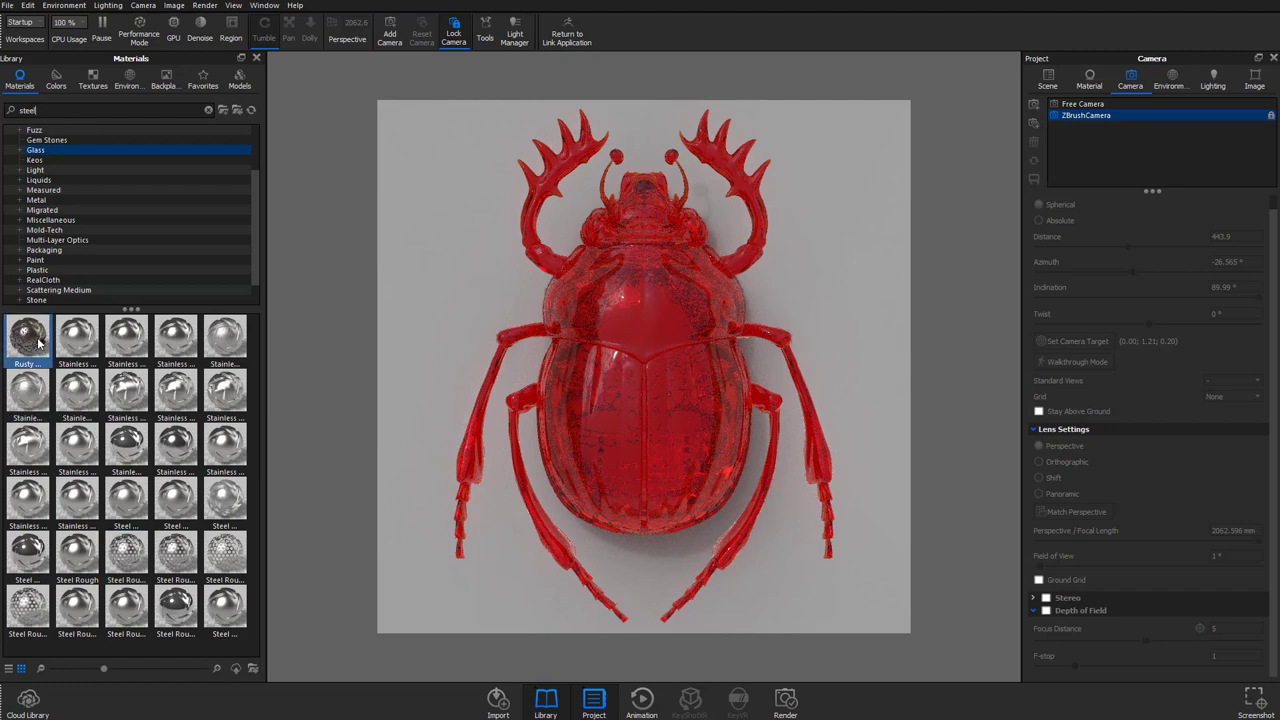
{"action": "left_click_drag", "start_coordinate": [38, 343], "coordinate": [750, 414]}
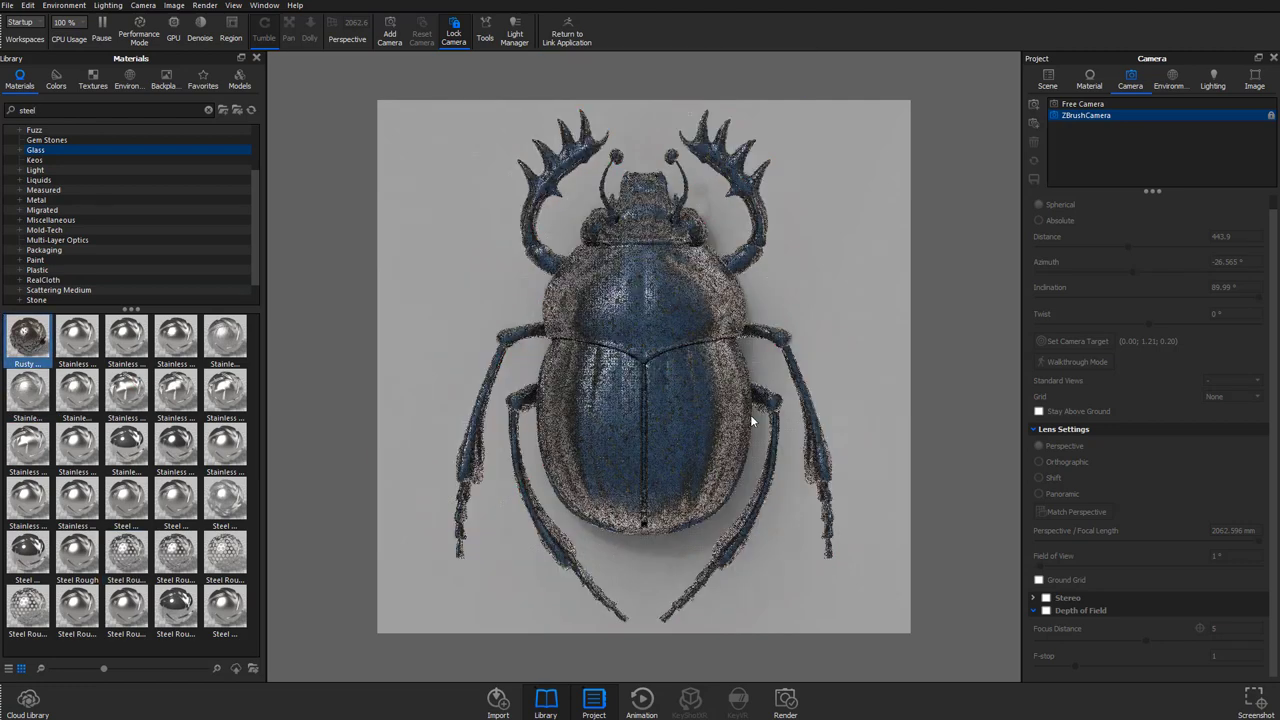
Search the materials for "area", inspect which geometry is selected with the scarab's eye, and return to the ZBrushCamera.
{"action": "left_click_drag", "start_coordinate": [37, 111], "coordinate": [15, 114]}
{"action": "type", "text": "area"}
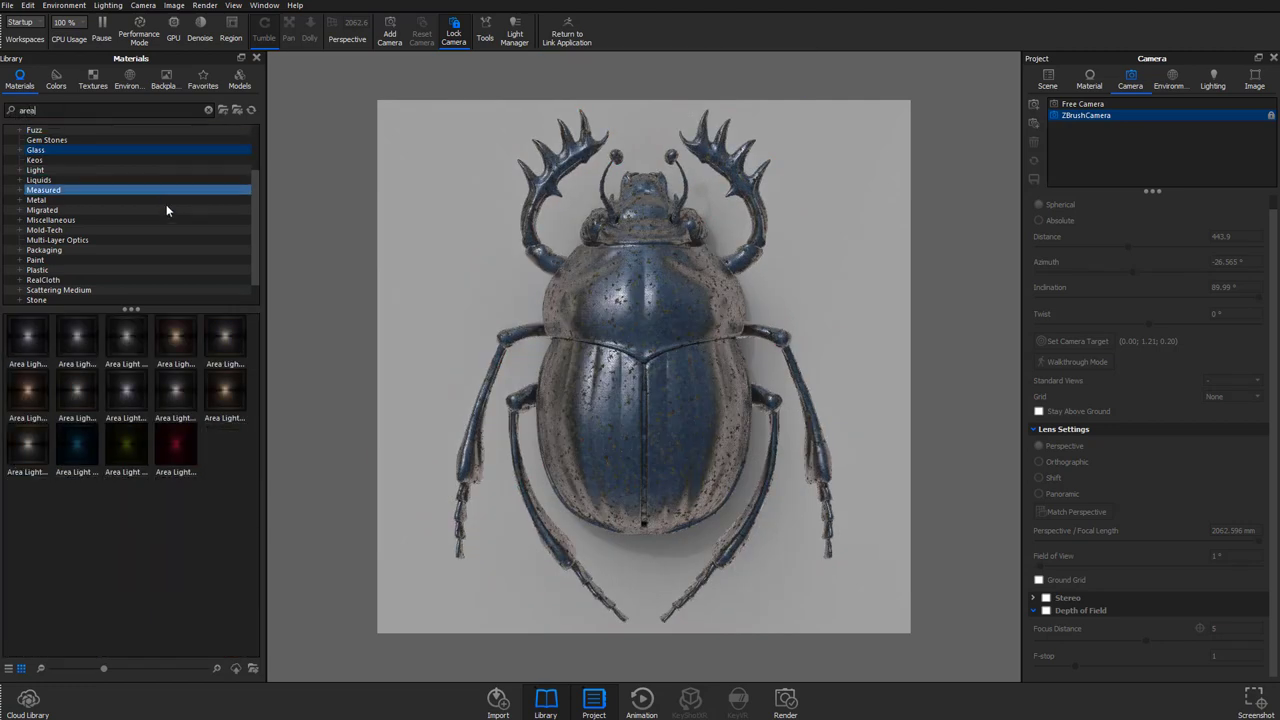
{"action": "left_click", "coordinate": [1047, 78]}
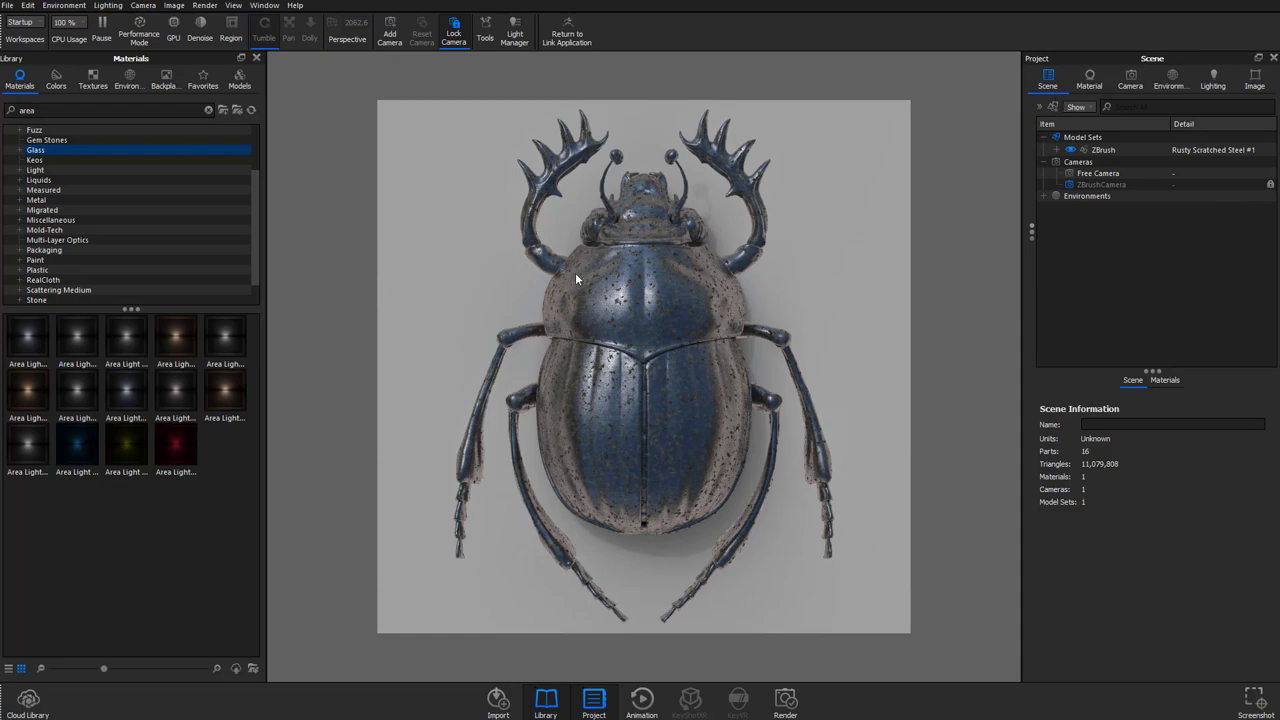
{"action": "left_click", "coordinate": [588, 236]}
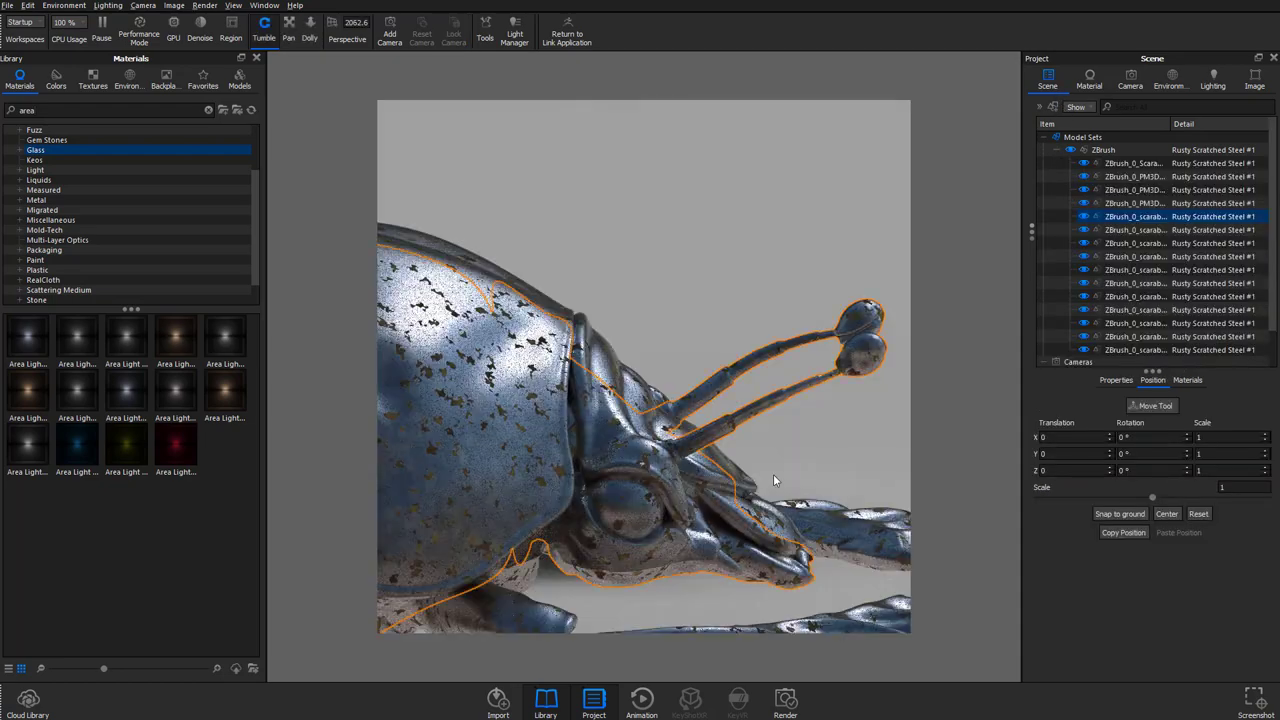
{"action": "scroll", "coordinate": [776, 475], "scroll_direction": "down", "scroll_amount": 4}
{"action": "left_click_drag", "start_coordinate": [784, 433], "coordinate": [622, 375]}
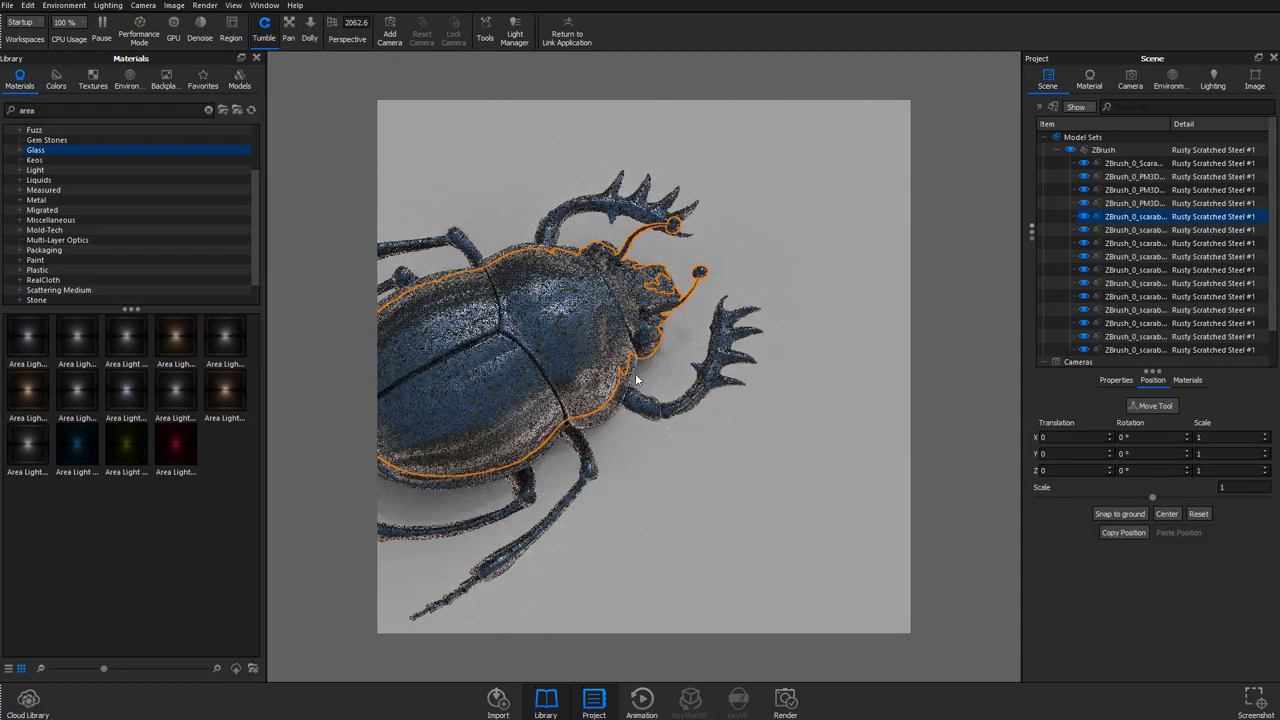
{"action": "left_click", "coordinate": [1130, 78]}
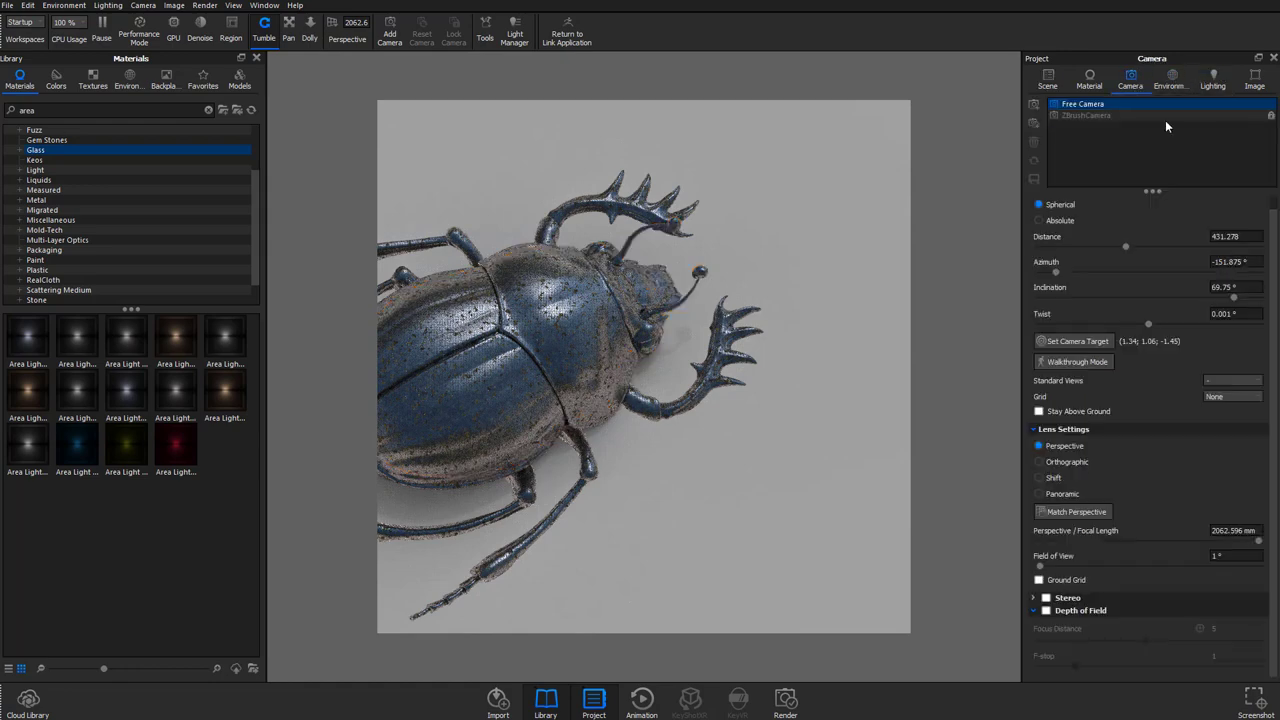
{"action": "left_click", "coordinate": [1168, 115]}
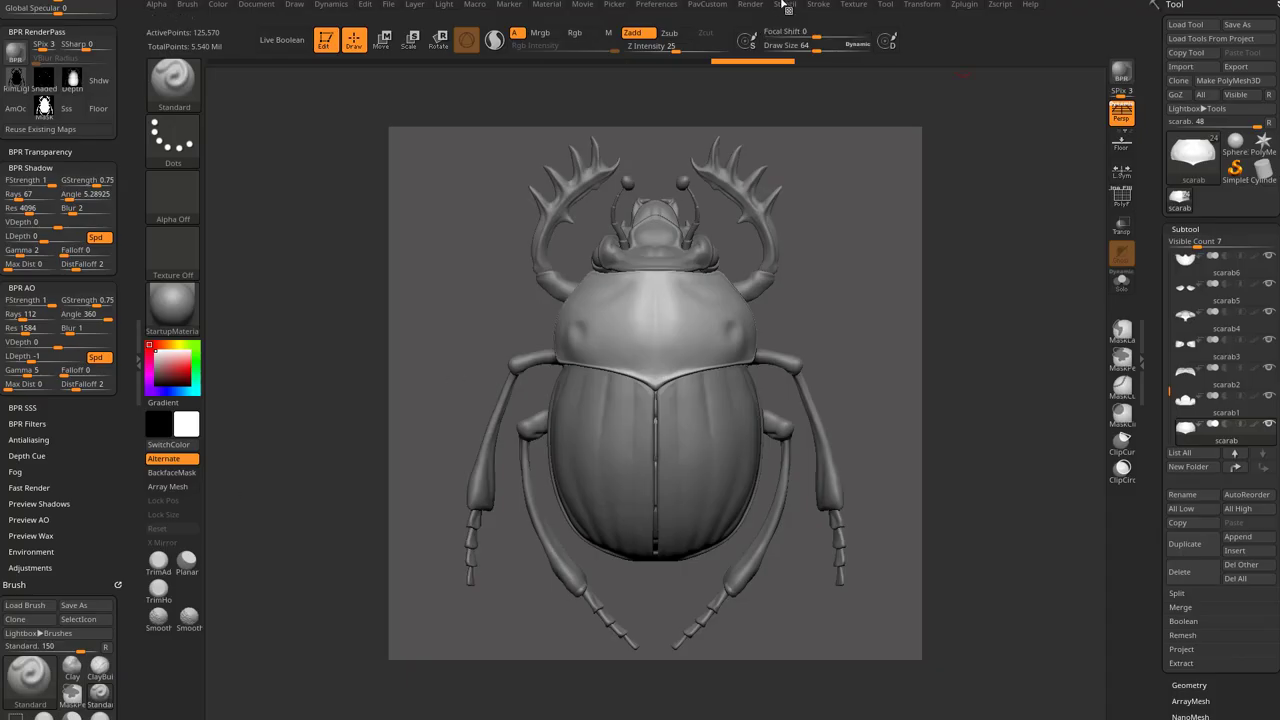
In ZBrush, turn off Auto Merge for the KeyShot external renderer and send the scarab to KeyShot again with BPR.
{"action": "left_click", "coordinate": [751, 5]}
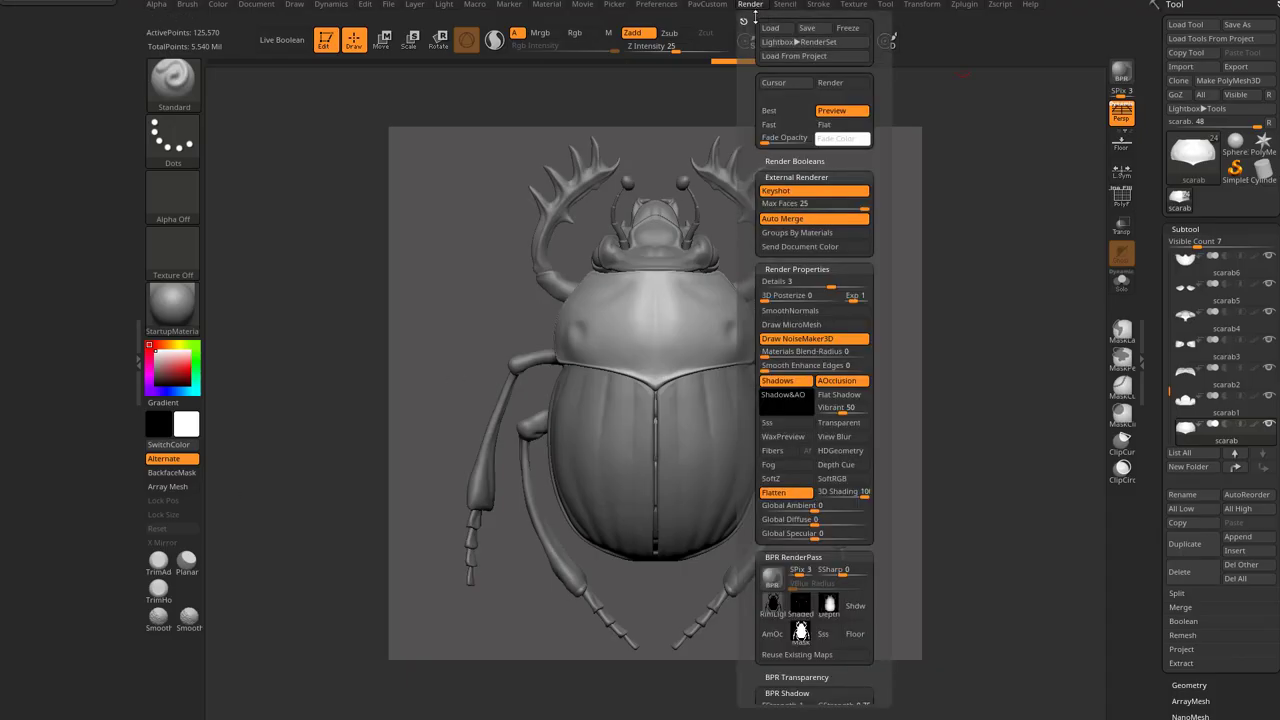
{"action": "left_click", "coordinate": [788, 221]}
{"action": "left_click", "coordinate": [1121, 73]}
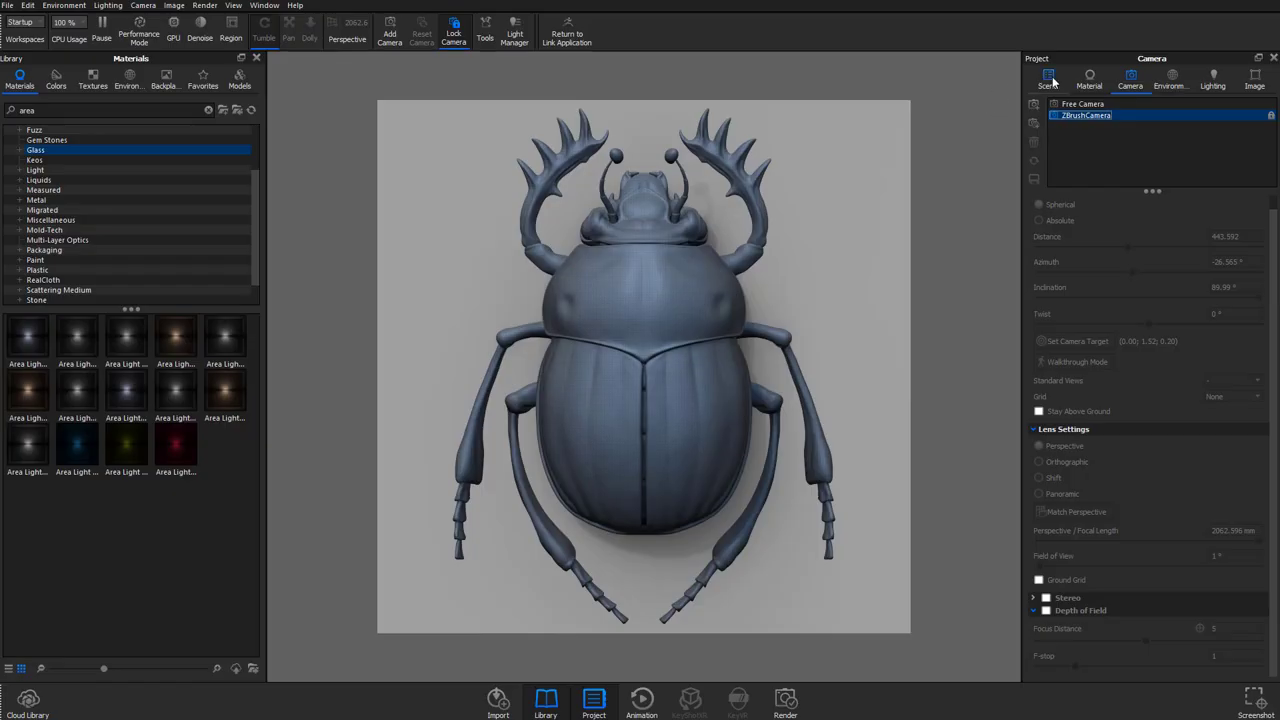
Select the separate eyes part in the scene, and apply Rusty Scratched Steel from a "steel" material search to the whole ZBrush group.
{"action": "left_click", "coordinate": [1049, 78]}
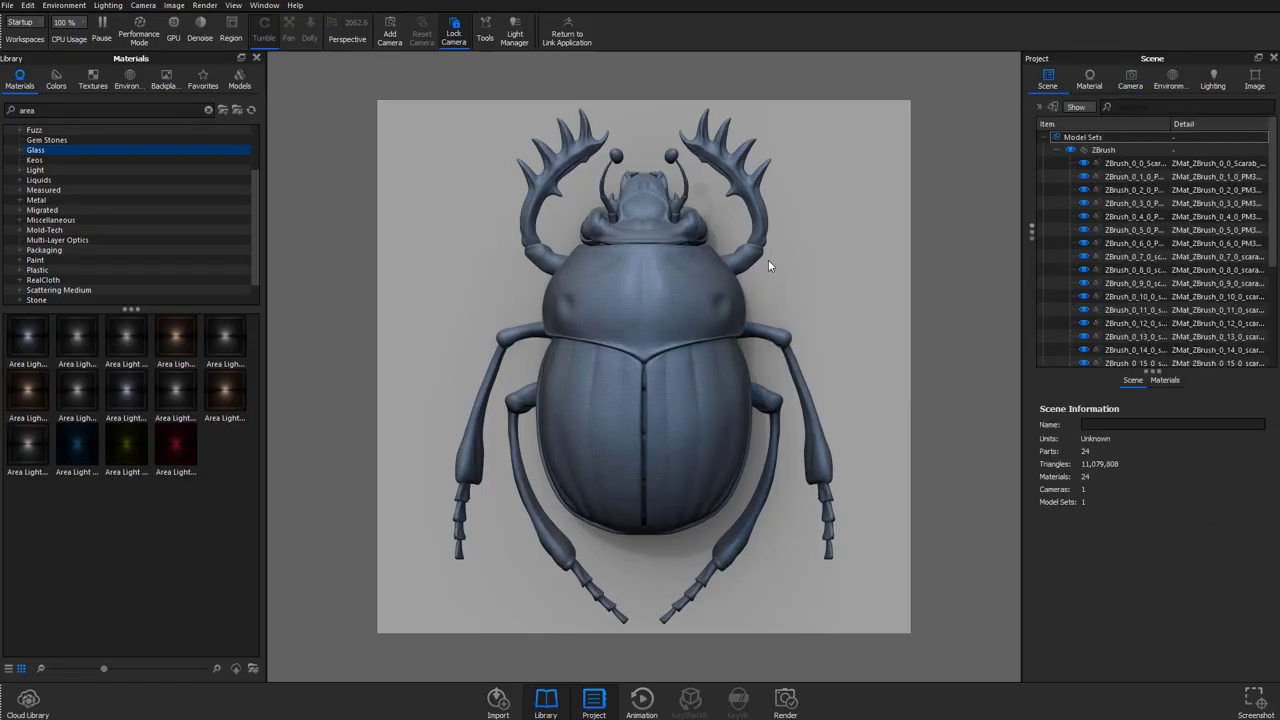
{"action": "left_click", "coordinate": [587, 237]}
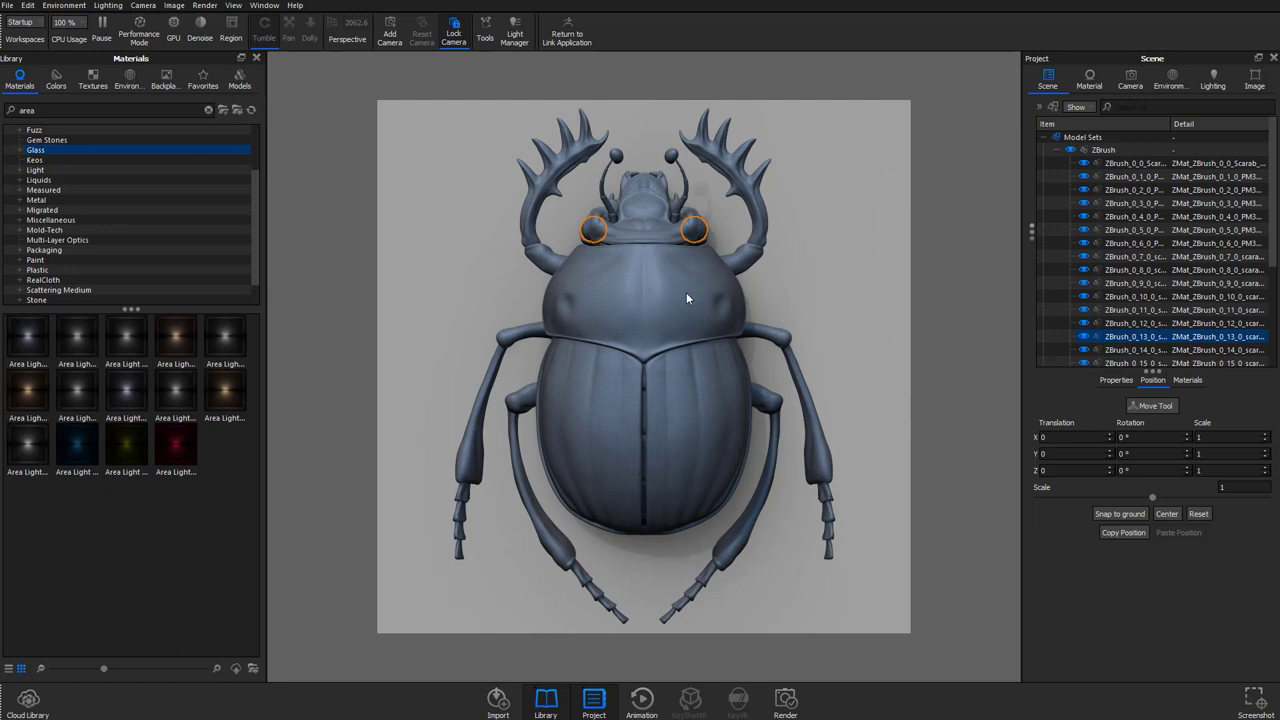
{"action": "left_click", "coordinate": [54, 202]}
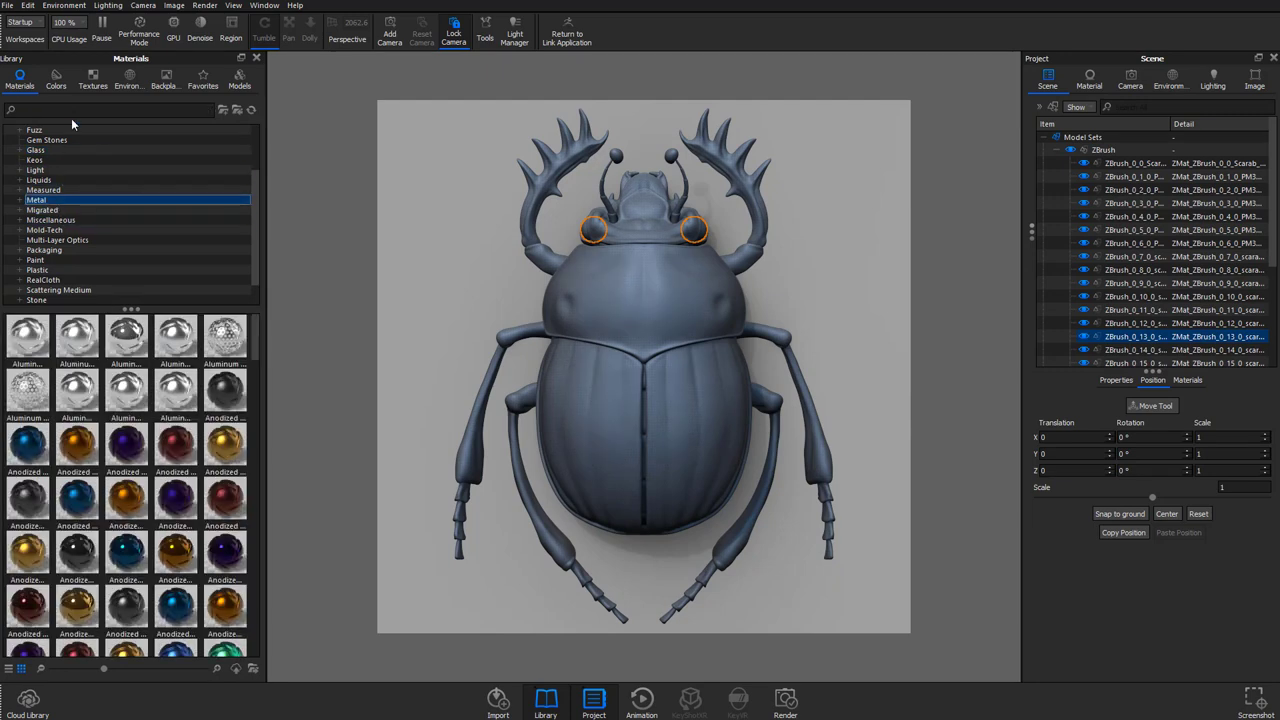
{"action": "type", "text": "steel"}
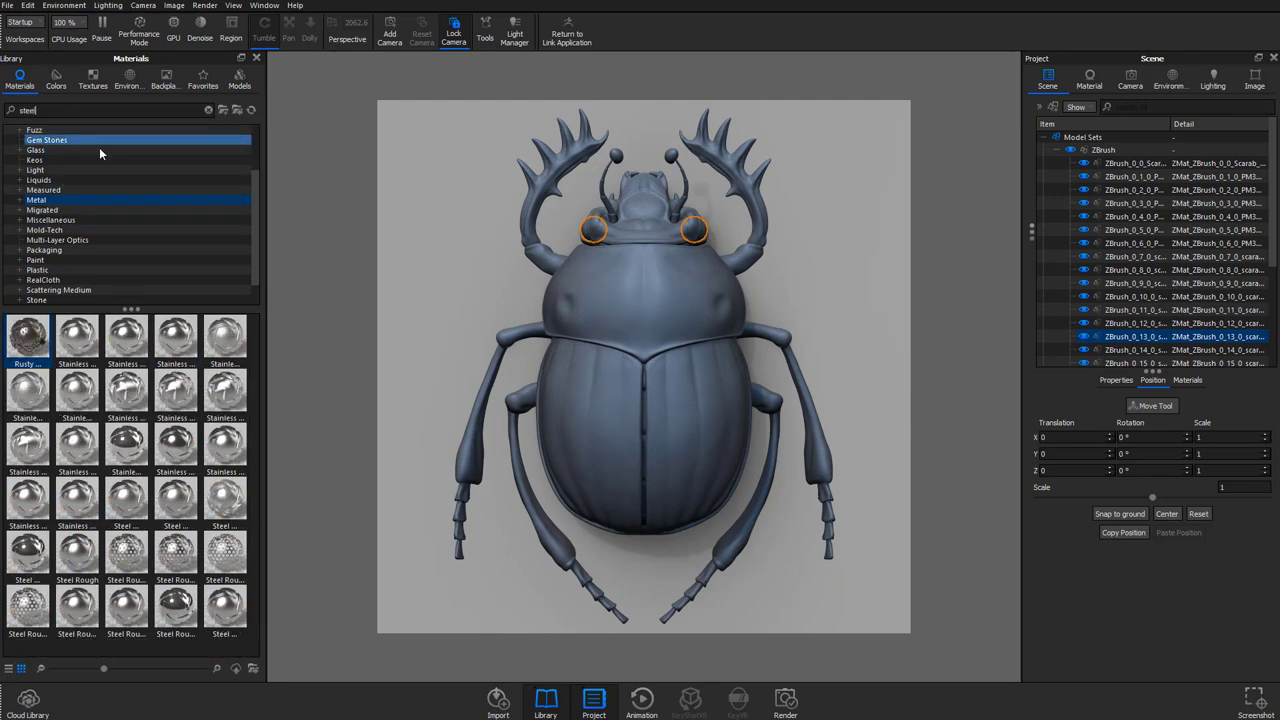
{"action": "left_click_drag", "start_coordinate": [28, 337], "coordinate": [1110, 157]}
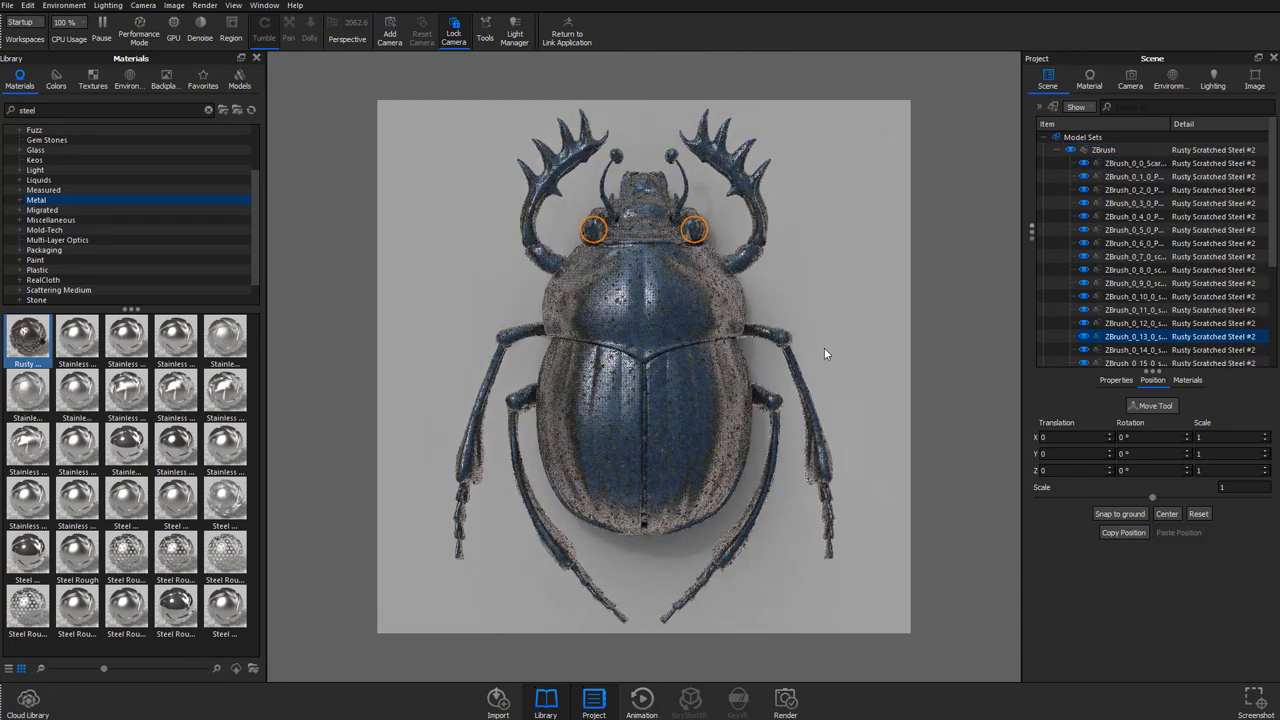
Select the scarab's eyes part, search the materials for "area", and apply an Area Light material to the glowing parts.
{"action": "left_click", "coordinate": [584, 240]}
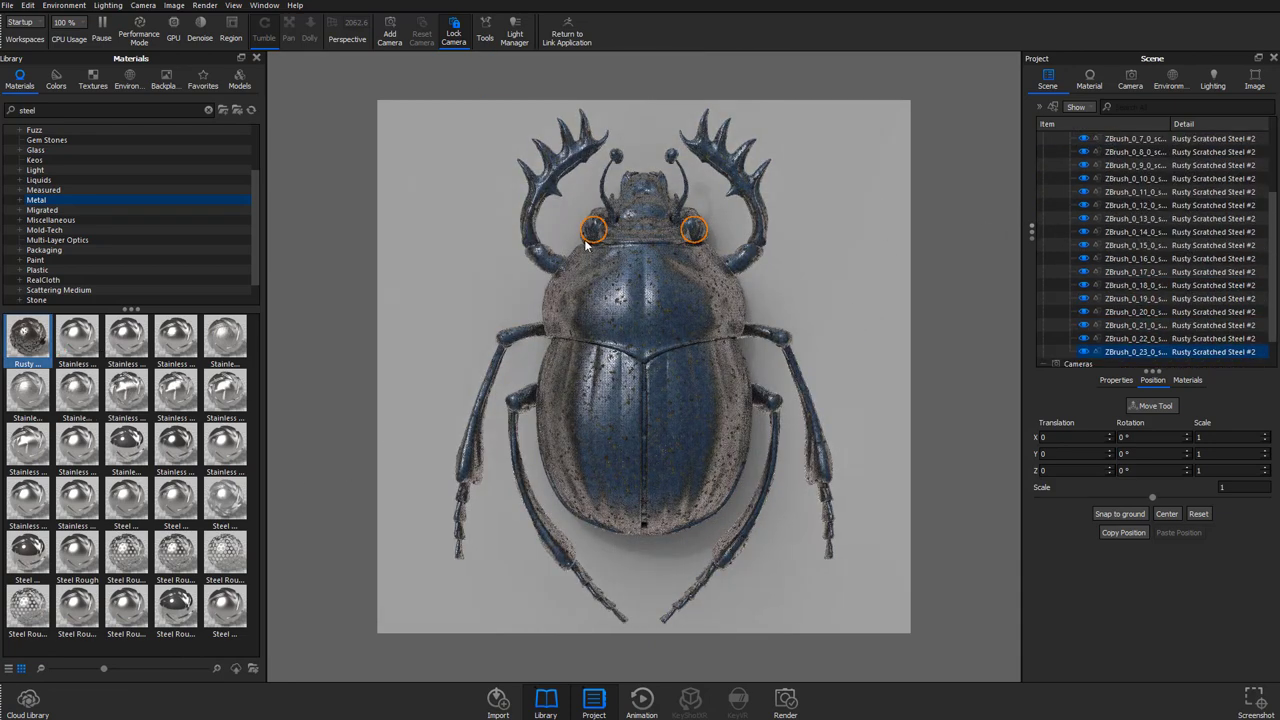
{"action": "left_click", "coordinate": [586, 245]}
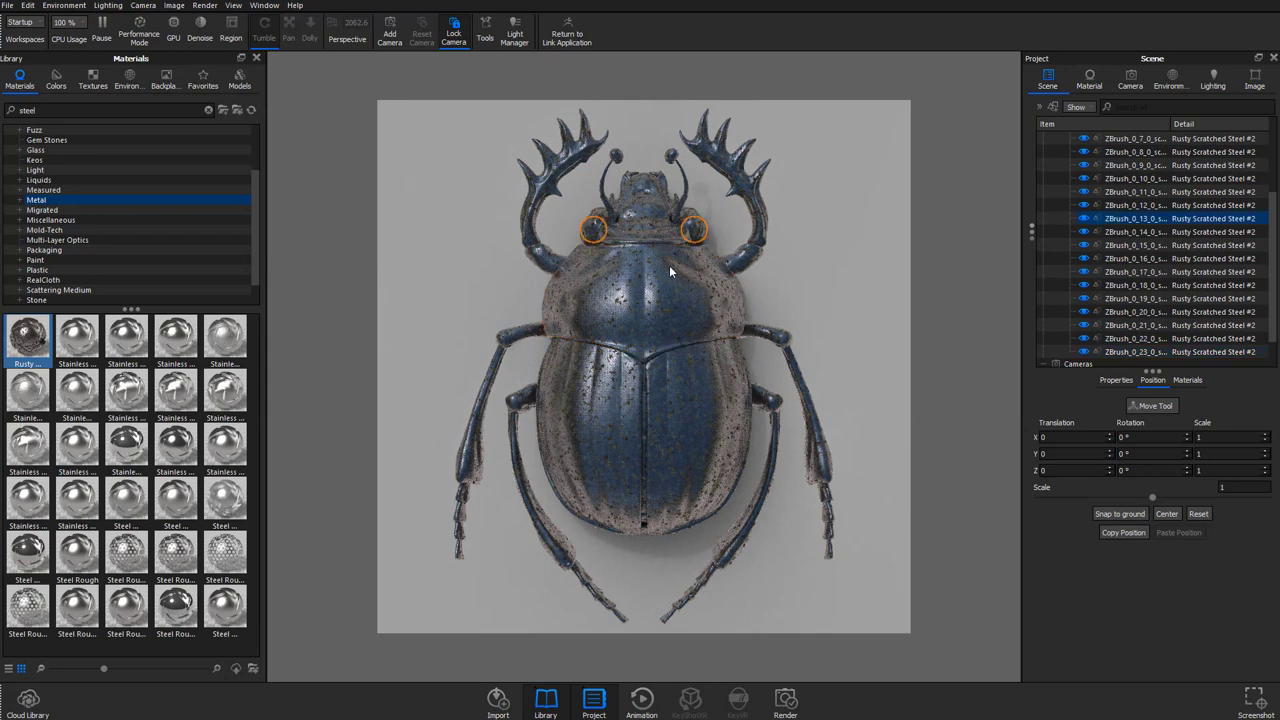
{"action": "double_click", "coordinate": [30, 110]}
{"action": "type", "text": "area"}
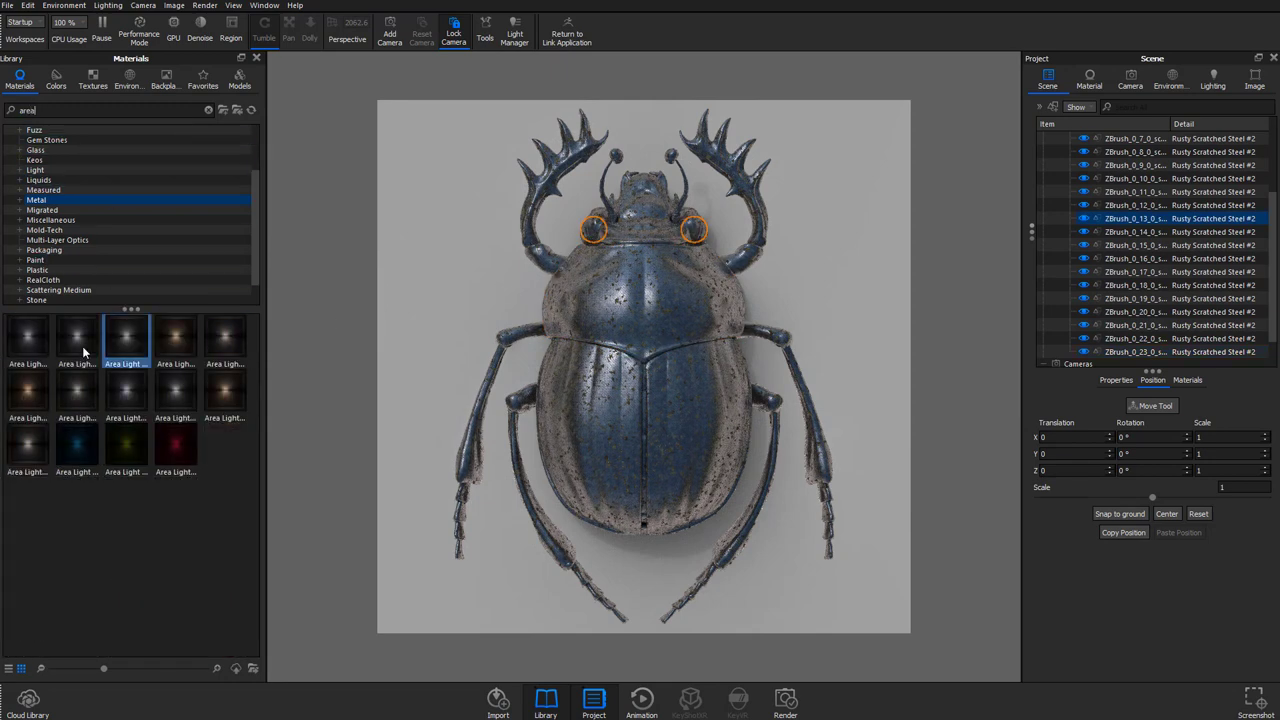
{"action": "left_click_drag", "start_coordinate": [29, 342], "coordinate": [1115, 316]}
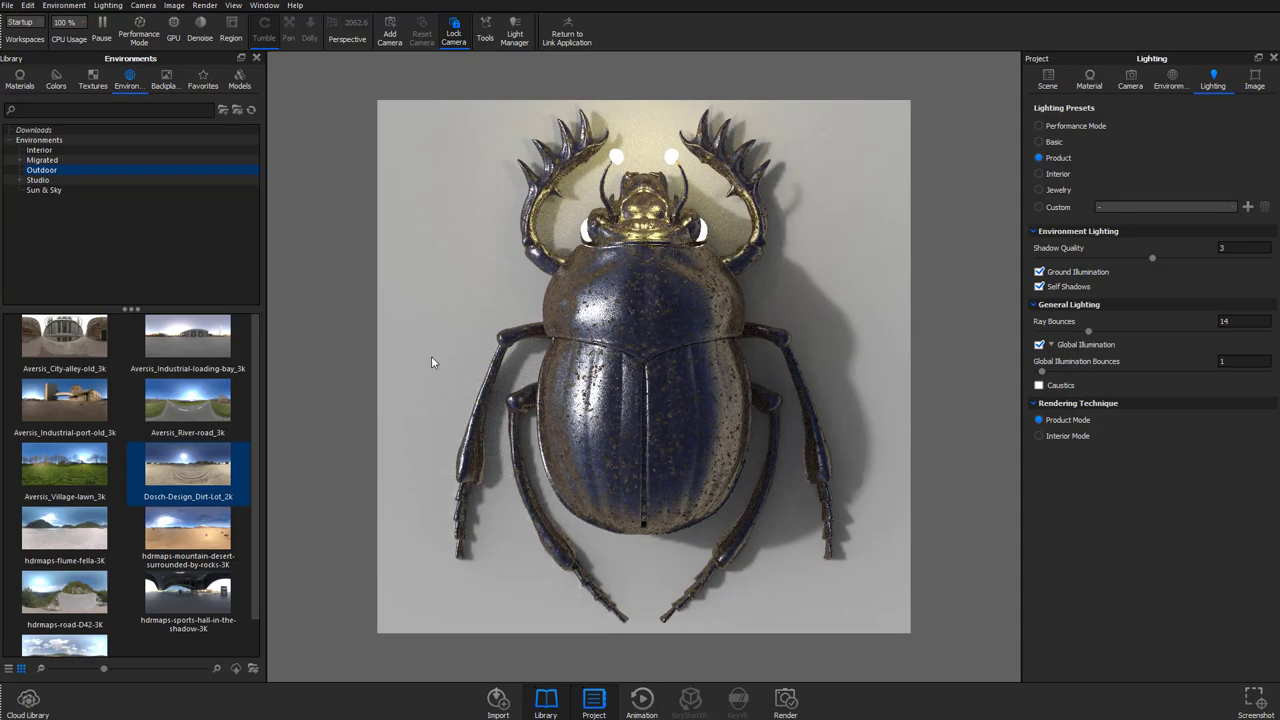
Open the scene's camera list and settings.
{"action": "left_click", "coordinate": [1130, 80]}
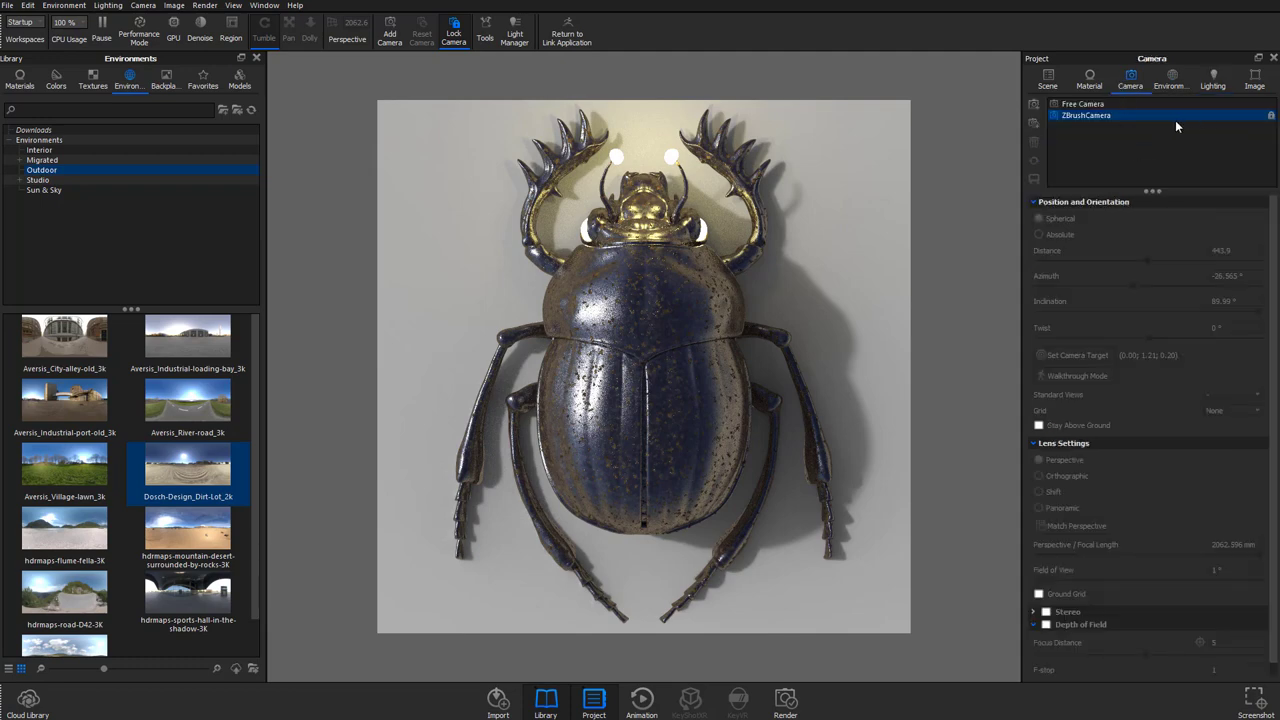